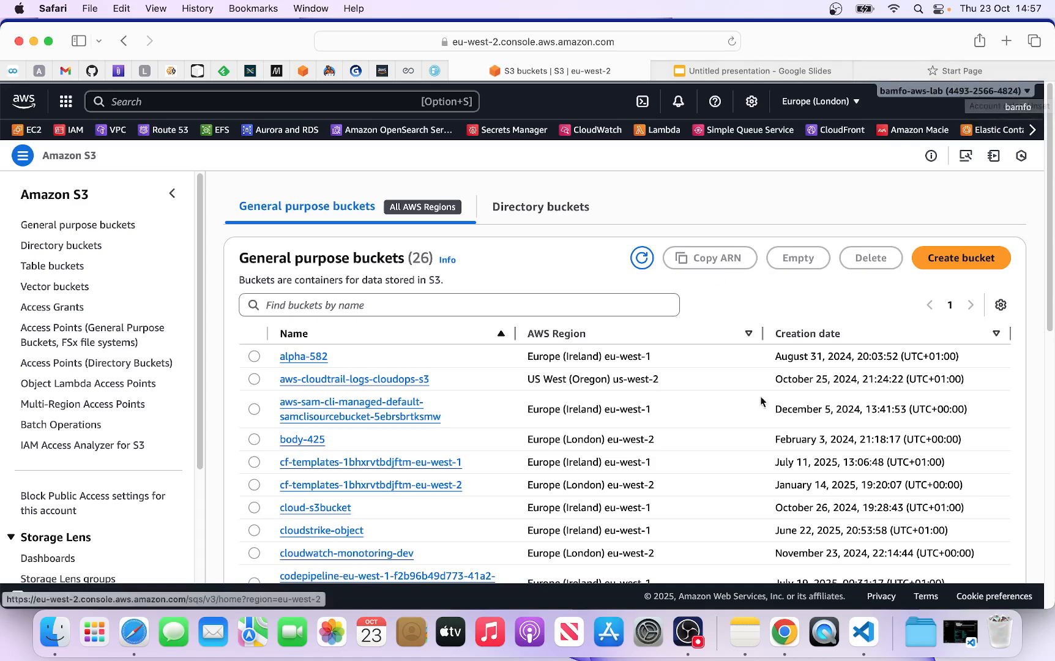
Step: Switch to Chrome, open S3 in a new tab and view the incoming/ folder of the wilds-bucket-analysis bucket
click(786, 644)
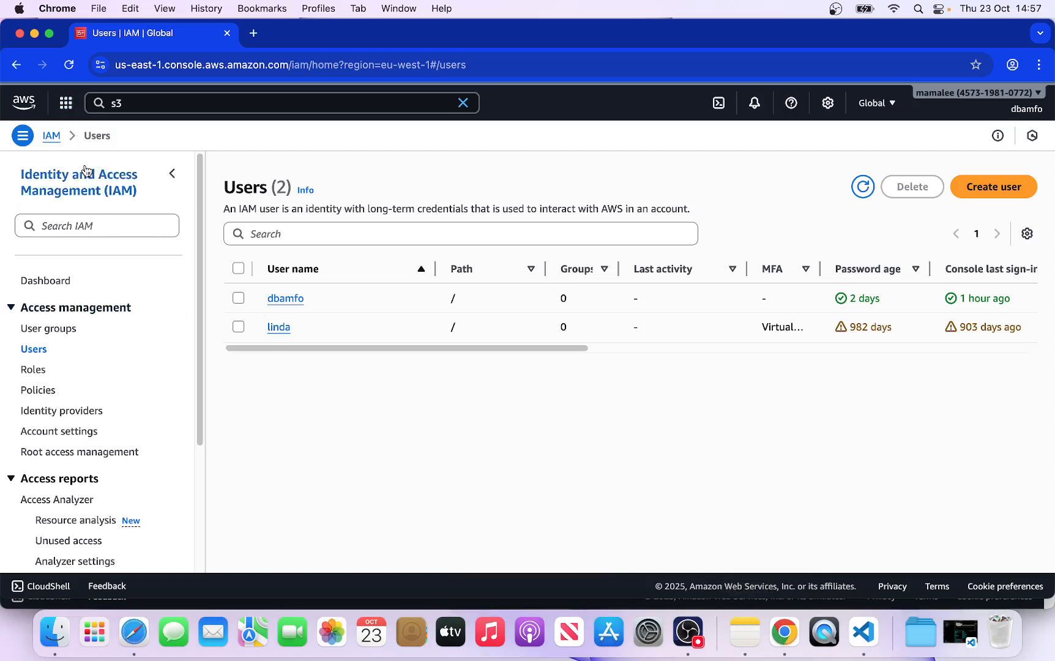
click(153, 105)
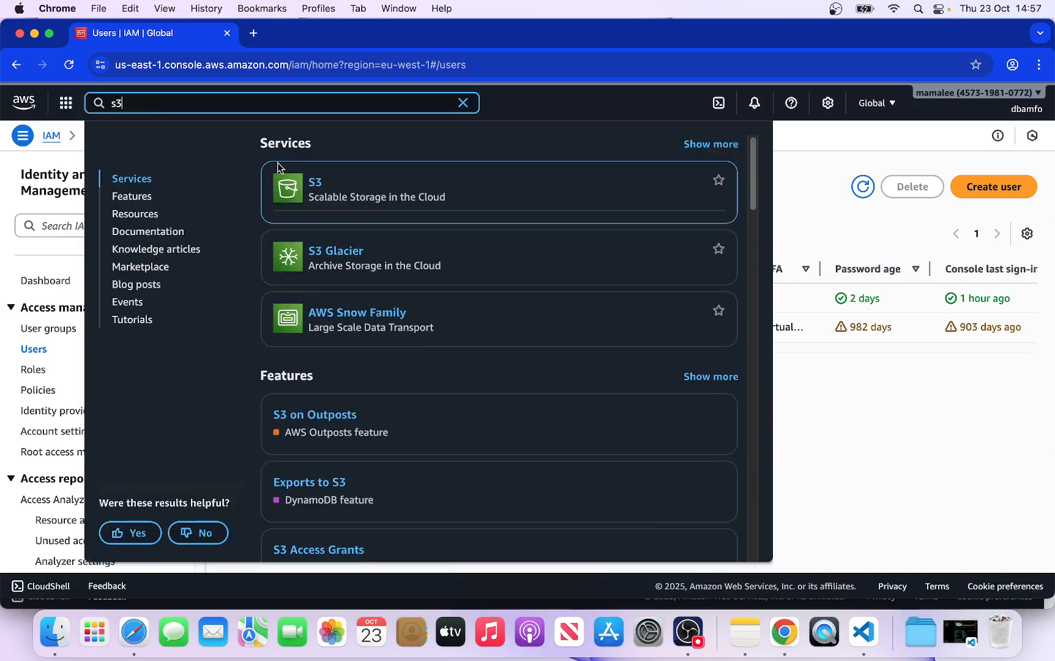
right_click(318, 186)
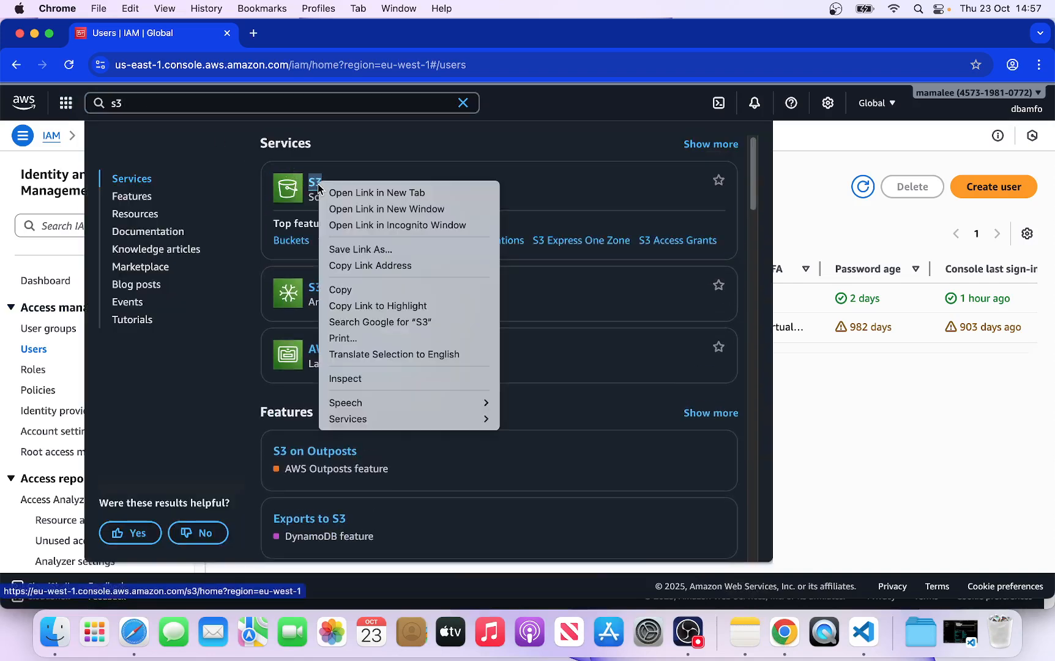
click(365, 194)
click(306, 35)
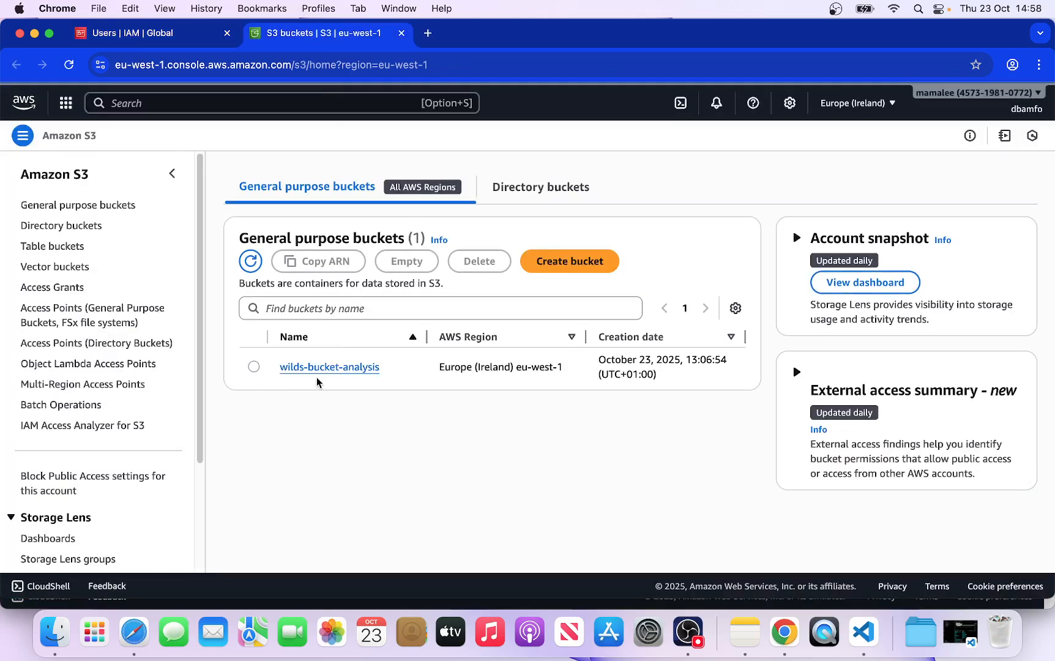
click(306, 368)
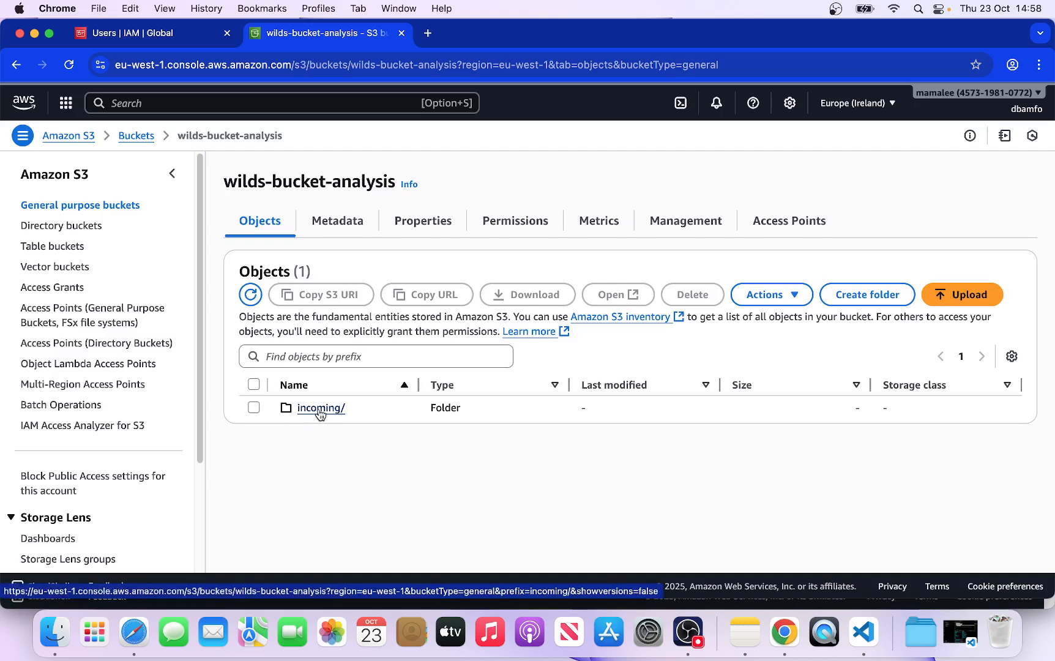
click(320, 408)
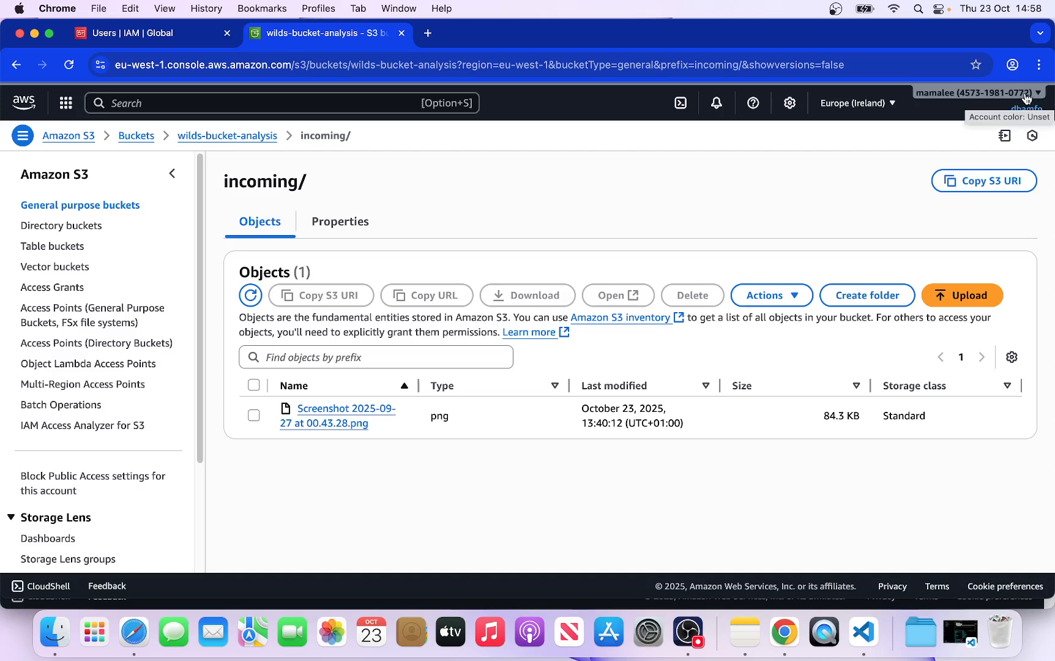
Step: Open the IAM dashboard in Safari for one account and in a new Chrome tab for the other account
click(134, 631)
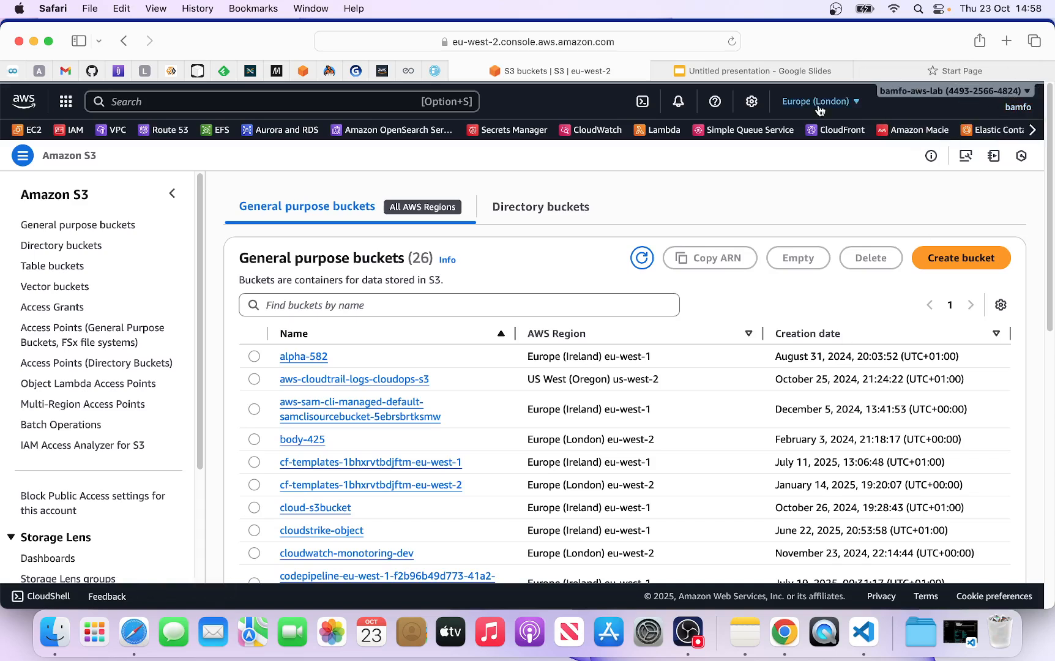
click(68, 132)
click(783, 631)
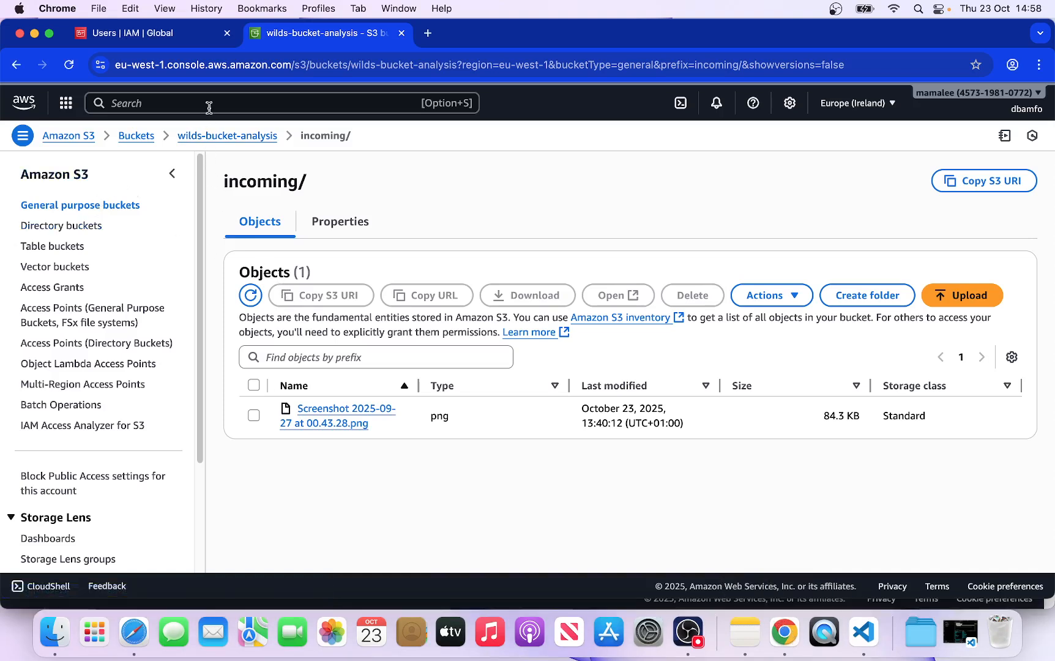
click(175, 103)
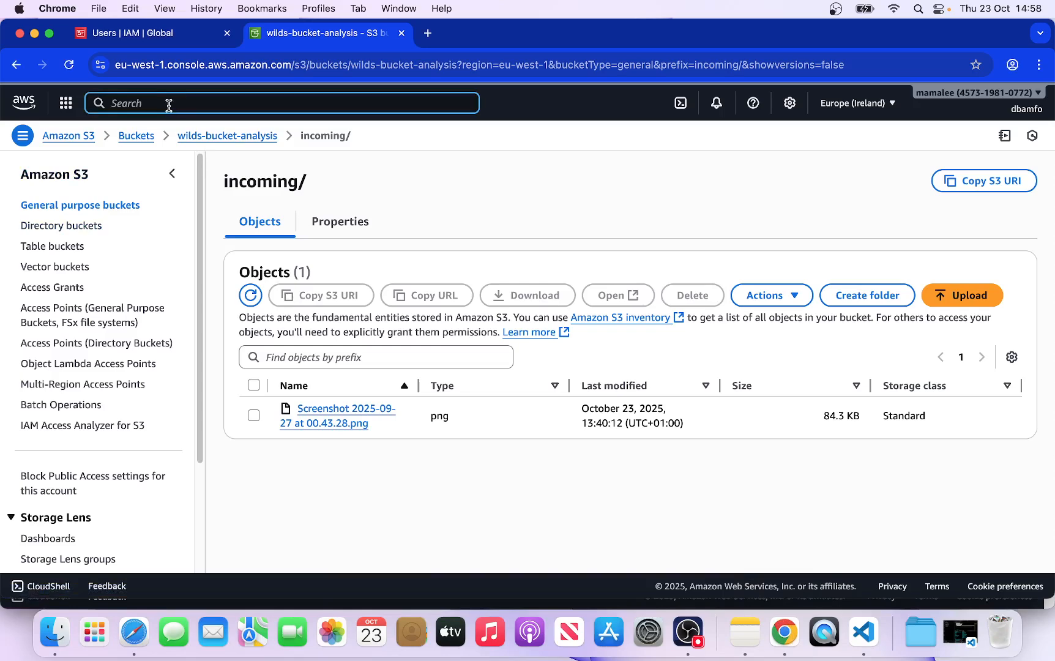
text(iam)
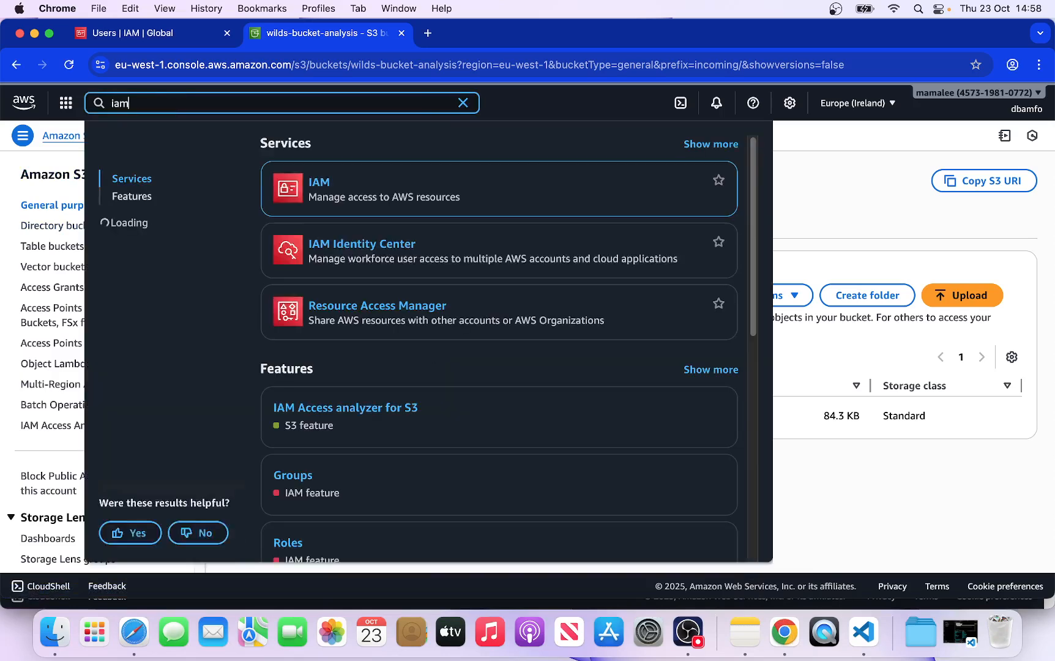
right_click(312, 181)
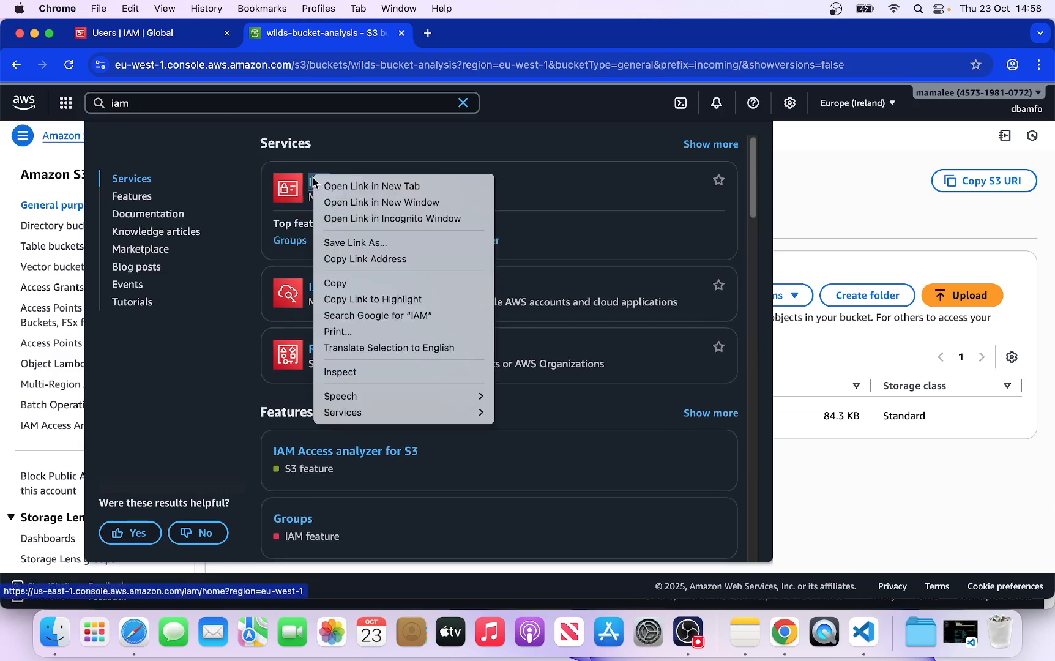
click(331, 186)
click(432, 38)
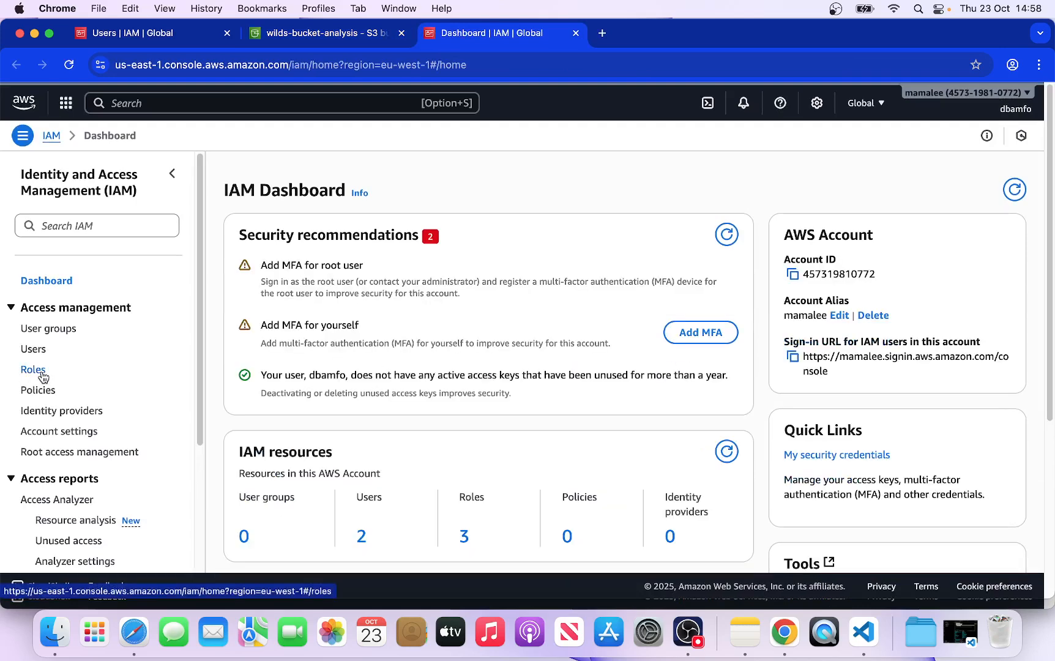
Step: Start creating an IAM role with the AWS account trusted entity type, set to another AWS account
click(34, 370)
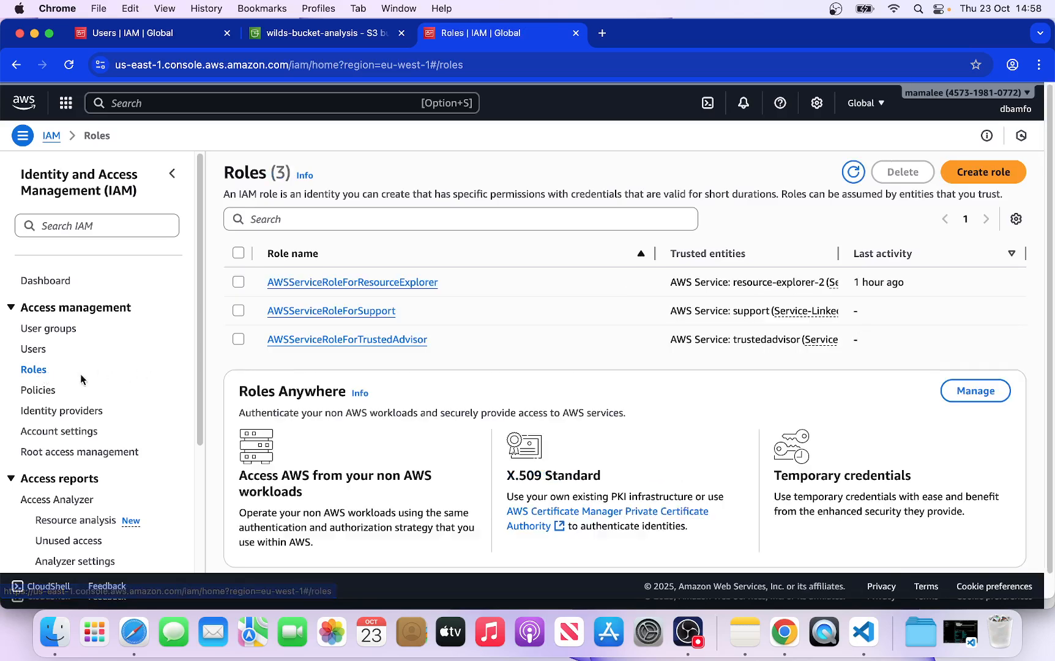
click(995, 176)
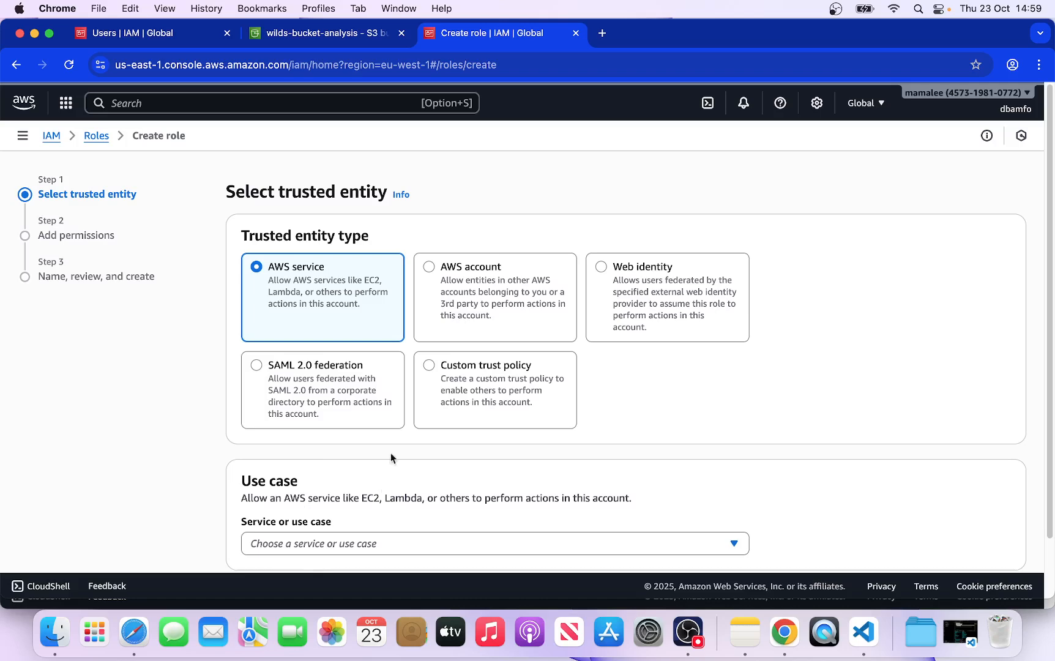
click(460, 285)
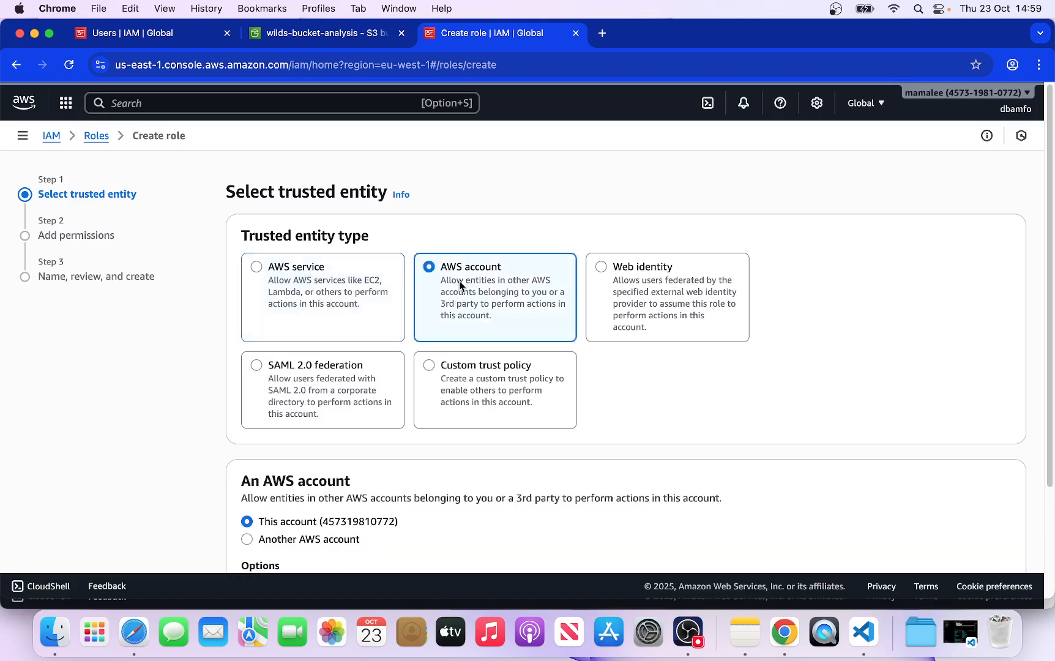
scroll(466, 285, down, 3)
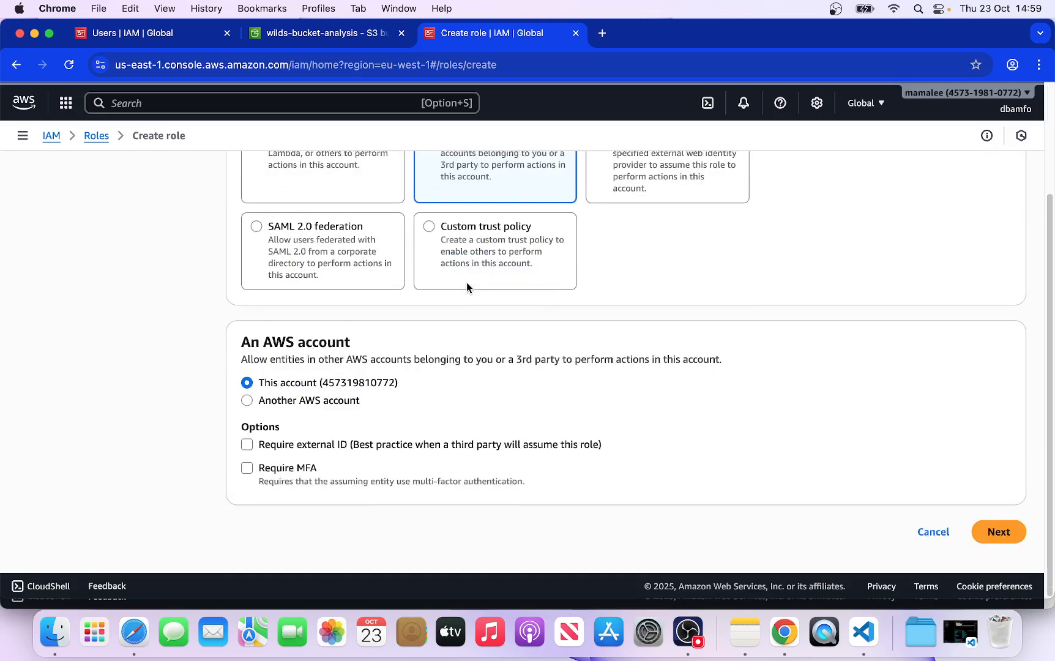
click(247, 400)
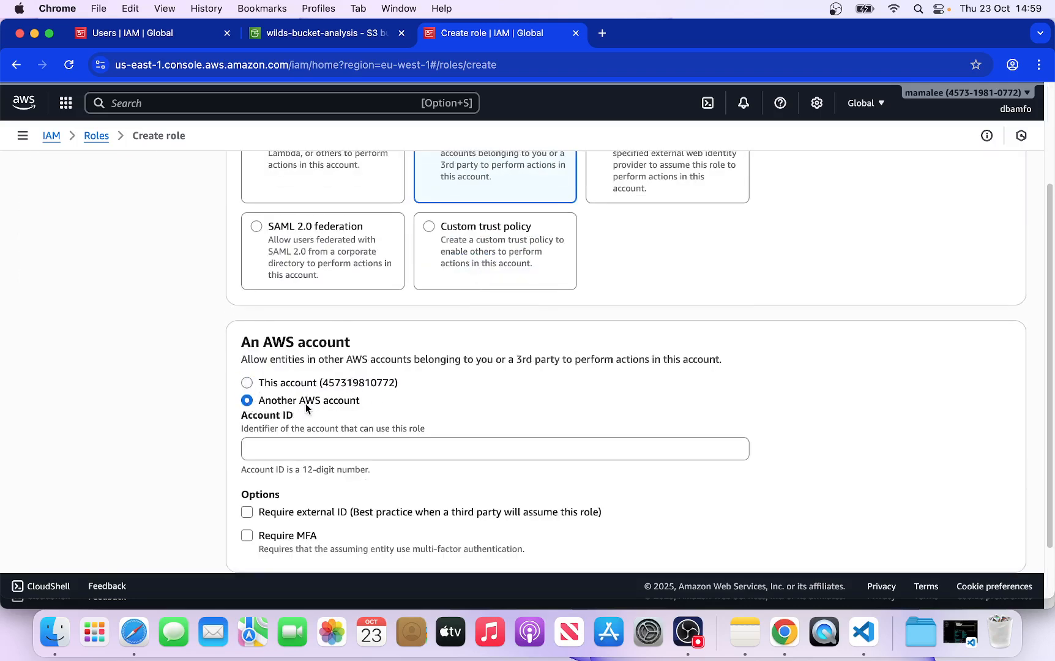
Step: Copy the account ID from the Safari console, paste it as the role's trusted account ID in Chrome, and continue to permissions
click(134, 631)
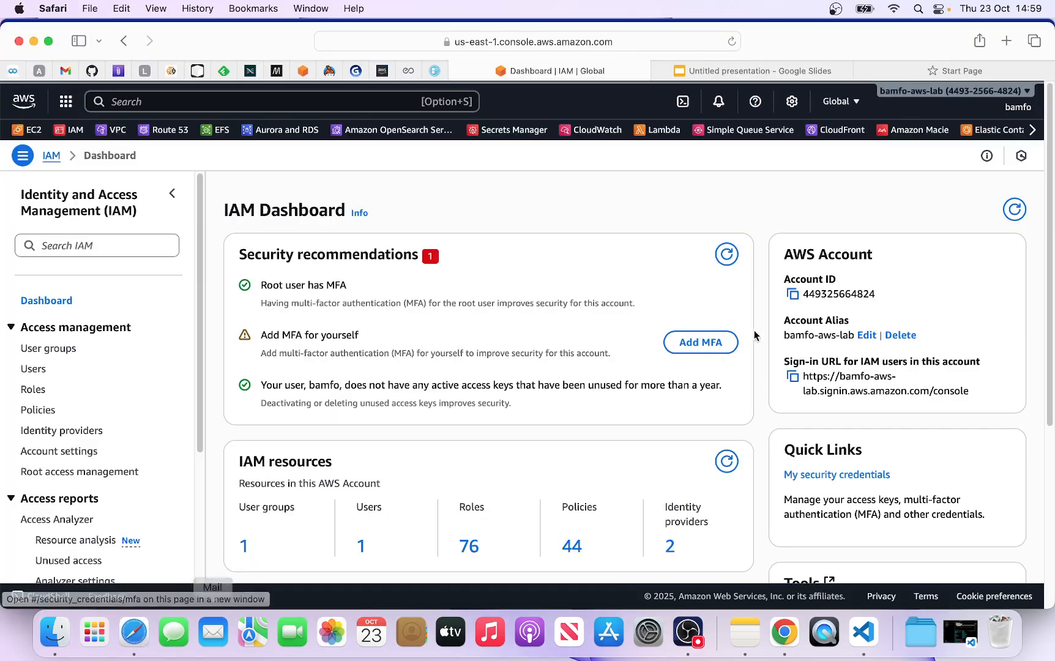
click(1028, 97)
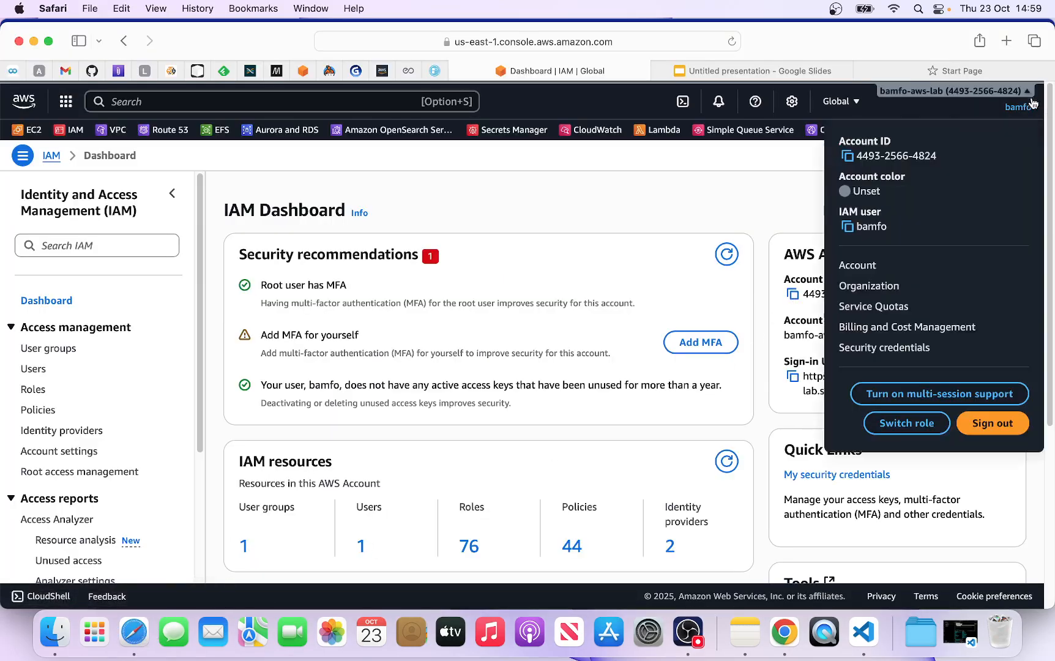
click(847, 156)
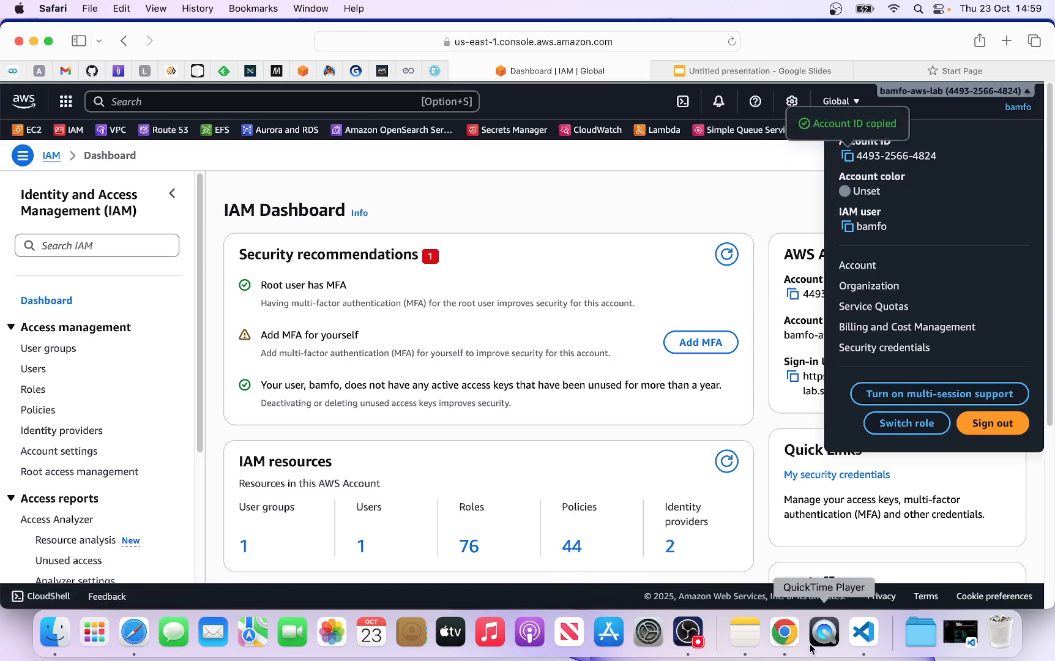
click(784, 633)
click(275, 450)
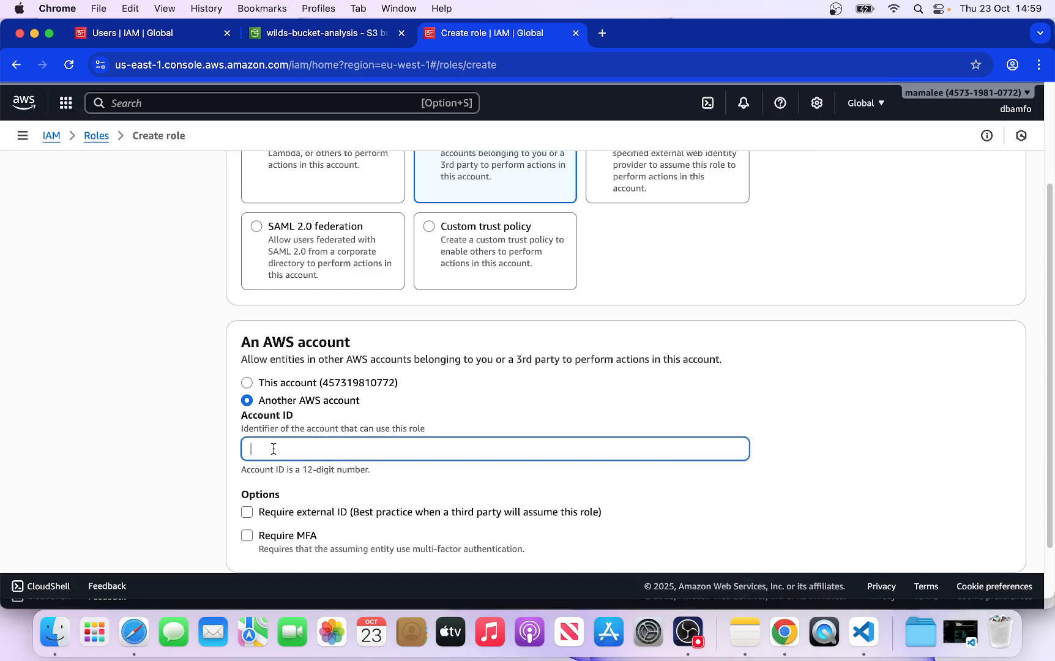
right_click(275, 450)
click(307, 479)
scroll(354, 461, down, 2)
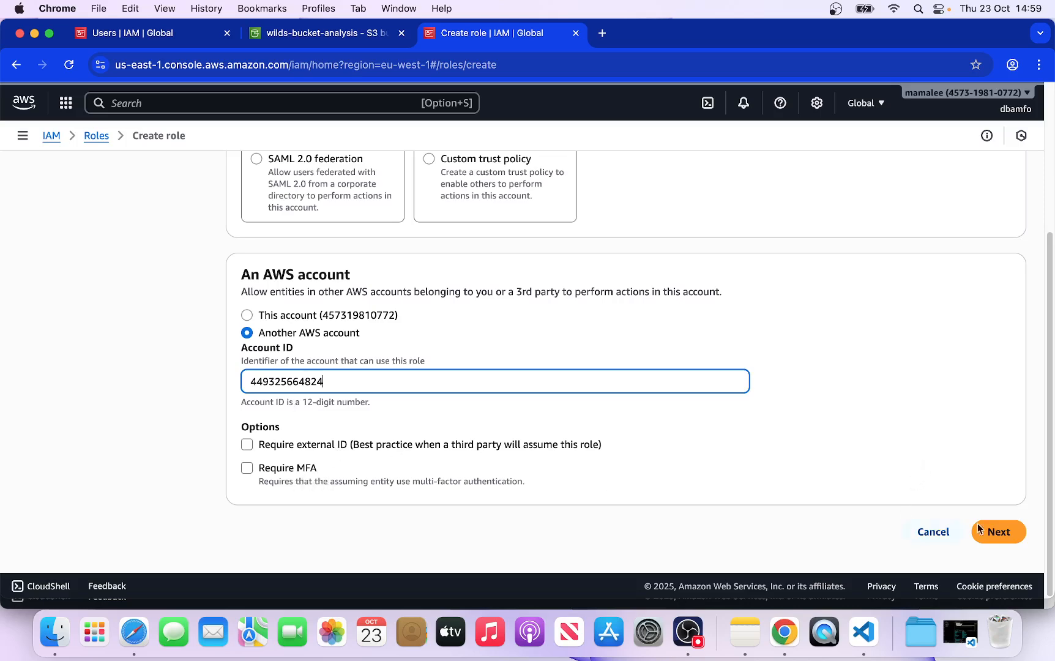
click(1004, 530)
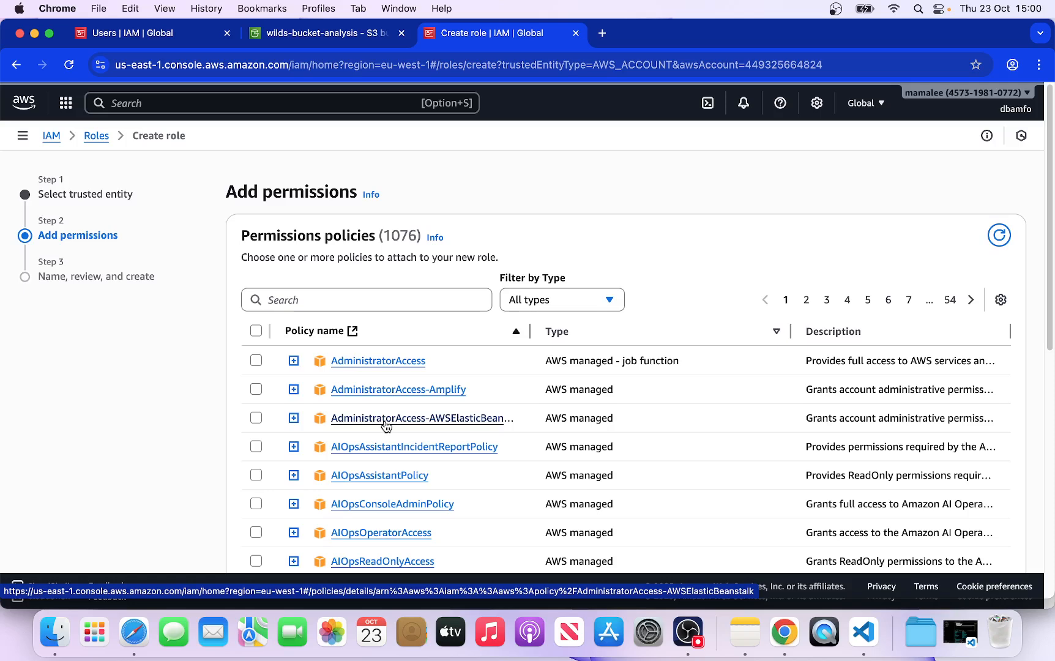
Step: Continue to the role's naming and review stage without attaching any permissions policy
scroll(438, 306, down, 2)
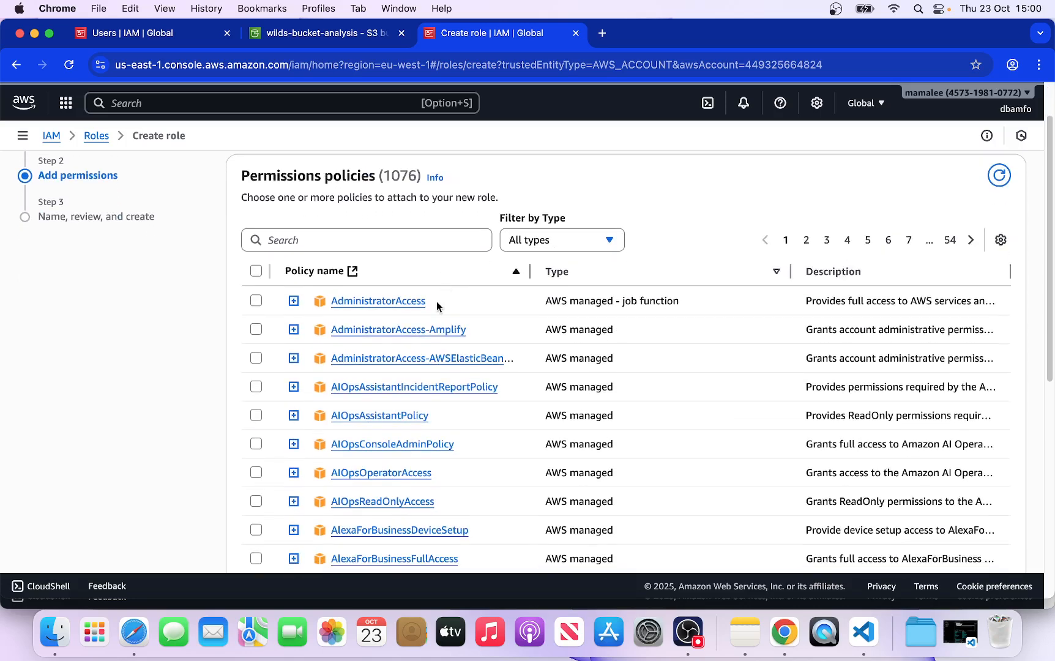
scroll(438, 306, down, 1)
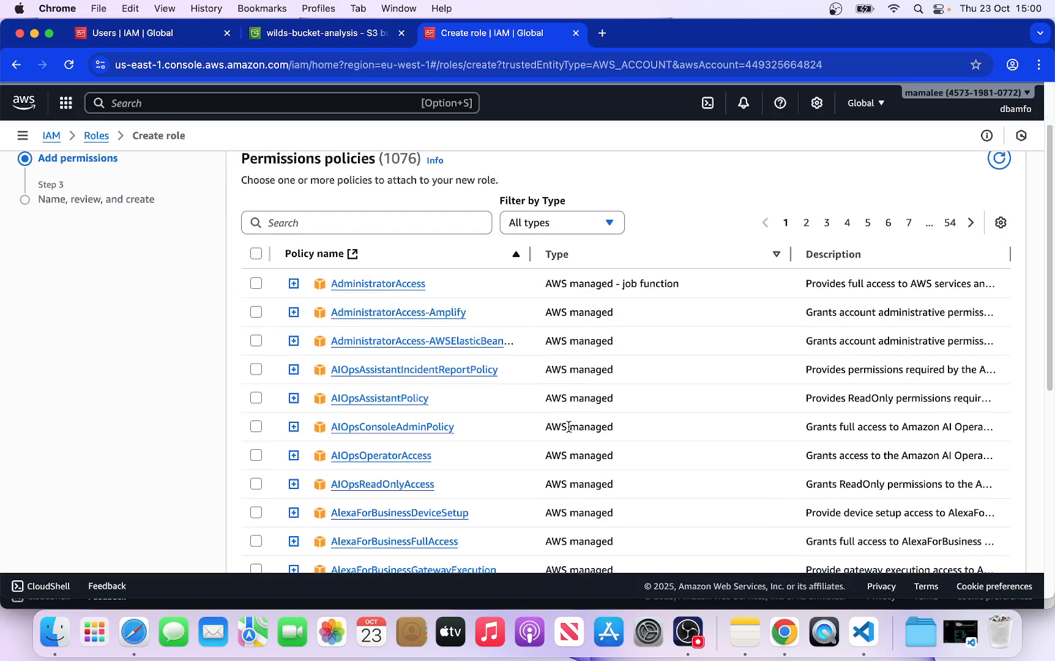
scroll(584, 424, down, 13)
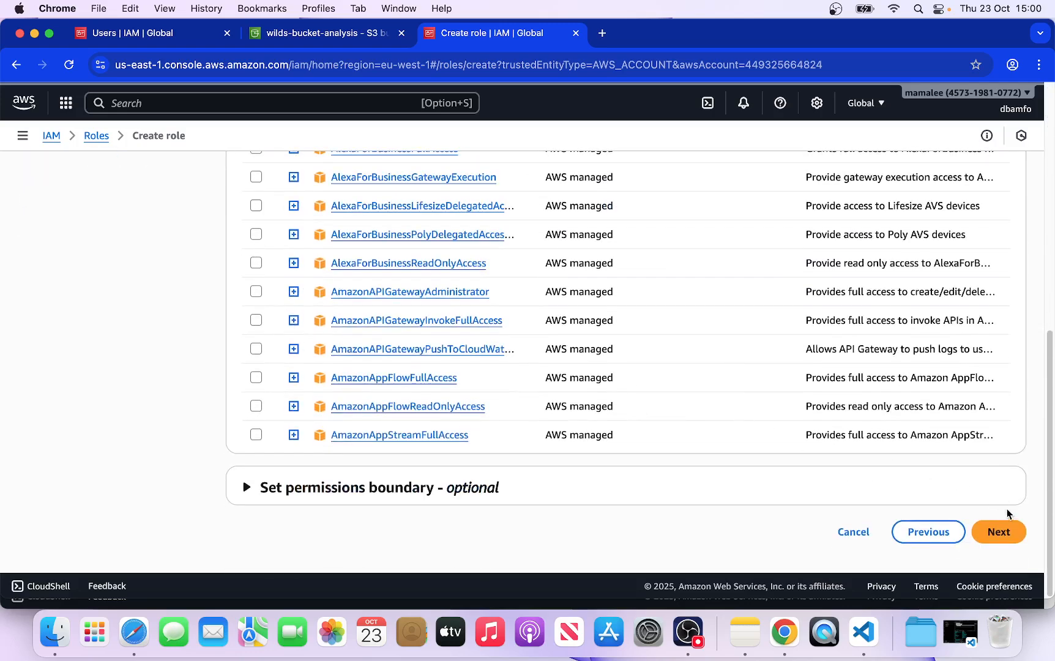
click(1001, 530)
Step: Name the role wils-consults-s3-role and use the same text as its description
click(322, 292)
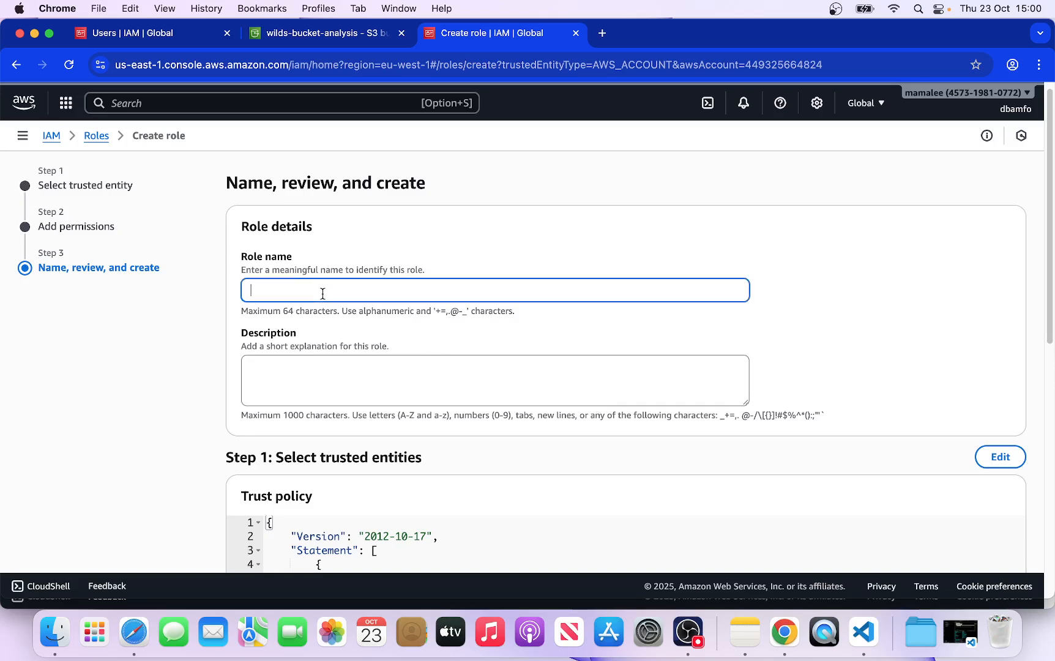
text(wild)
text(3)
text(-role)
triple_click(268, 283)
right_click(270, 290)
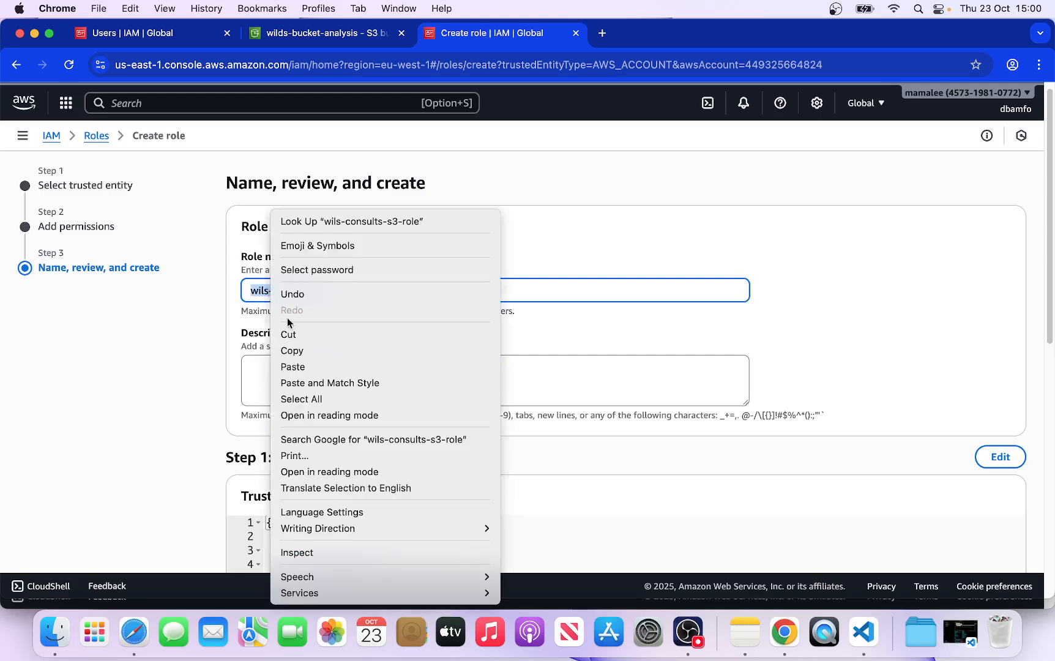
click(291, 351)
click(267, 367)
right_click(270, 367)
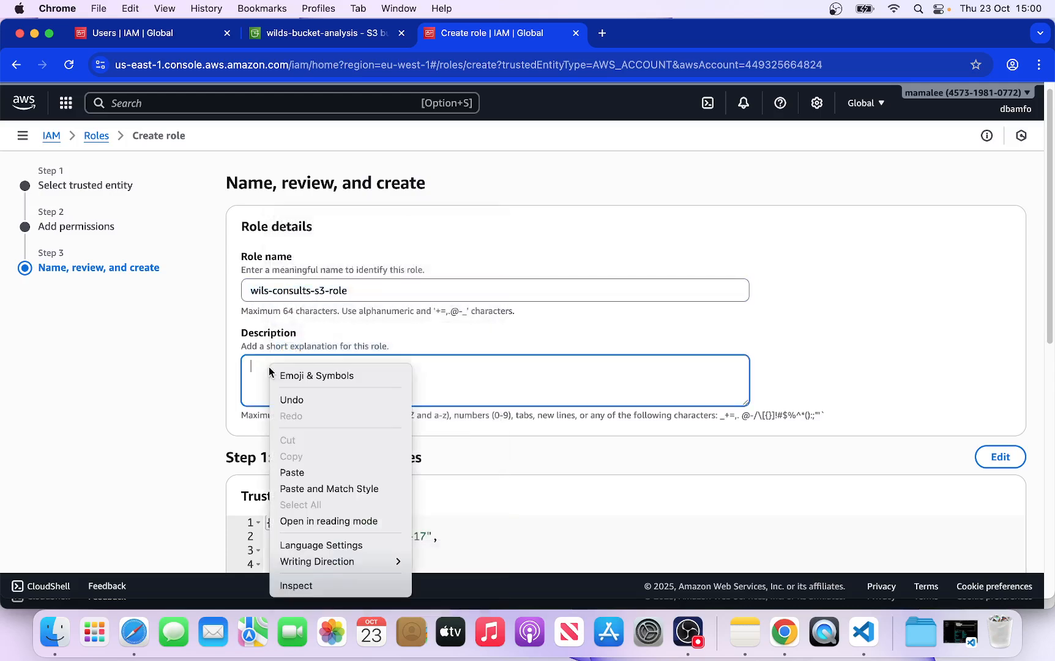
click(299, 474)
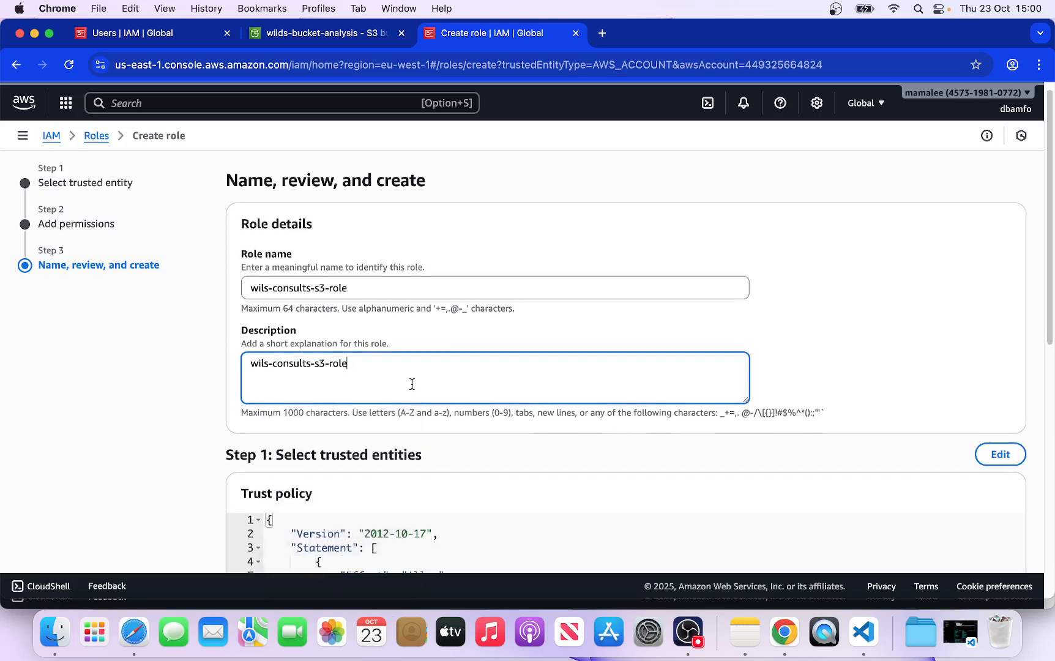
Step: Review the trust policy's sts:AssumeRole action and the remaining role settings, and create the role
scroll(409, 384, down, 5)
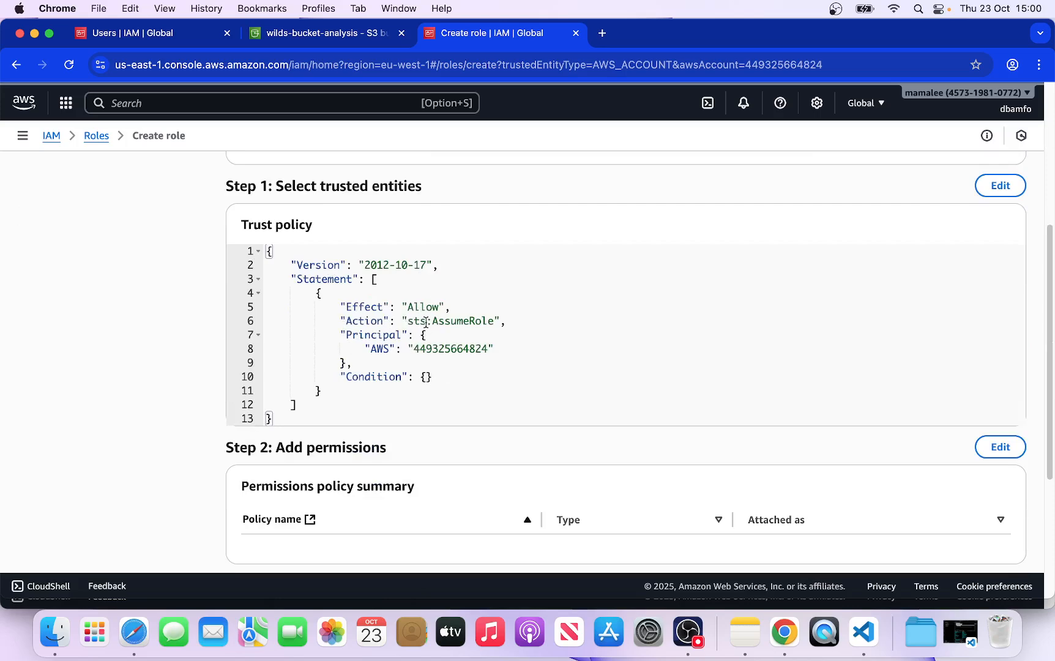
drag(406, 320, 491, 320)
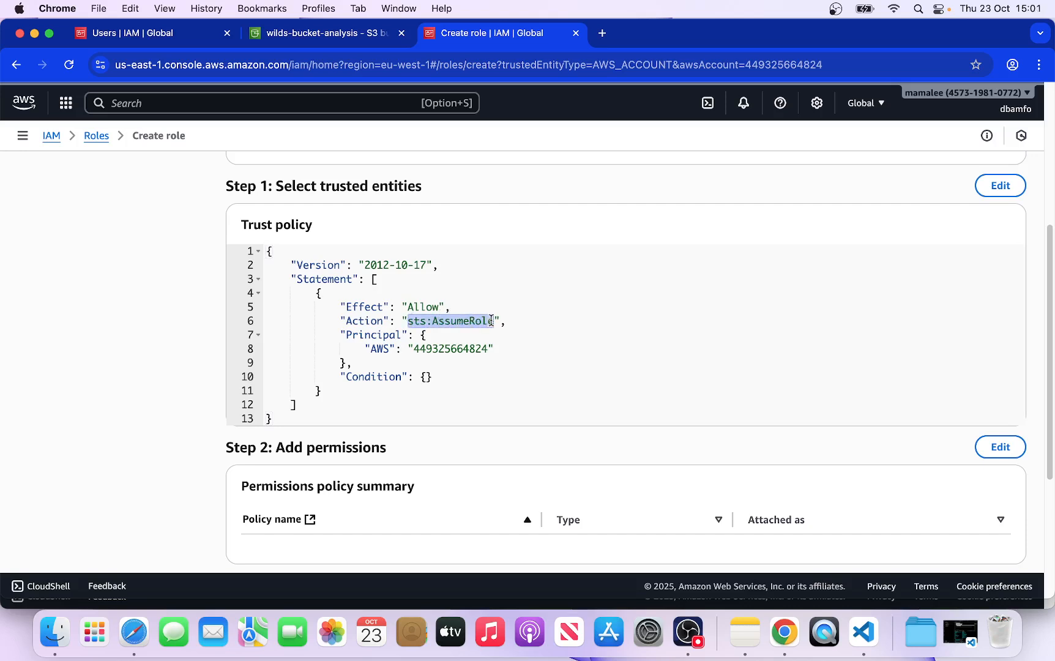
scroll(567, 368, down, 5)
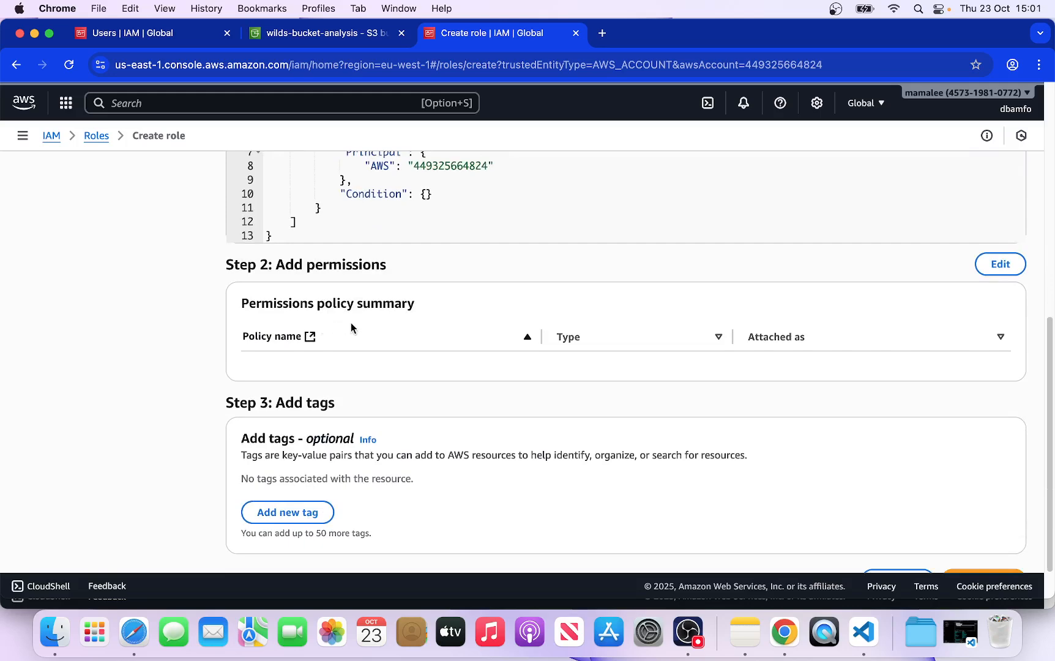
scroll(588, 362, down, 2)
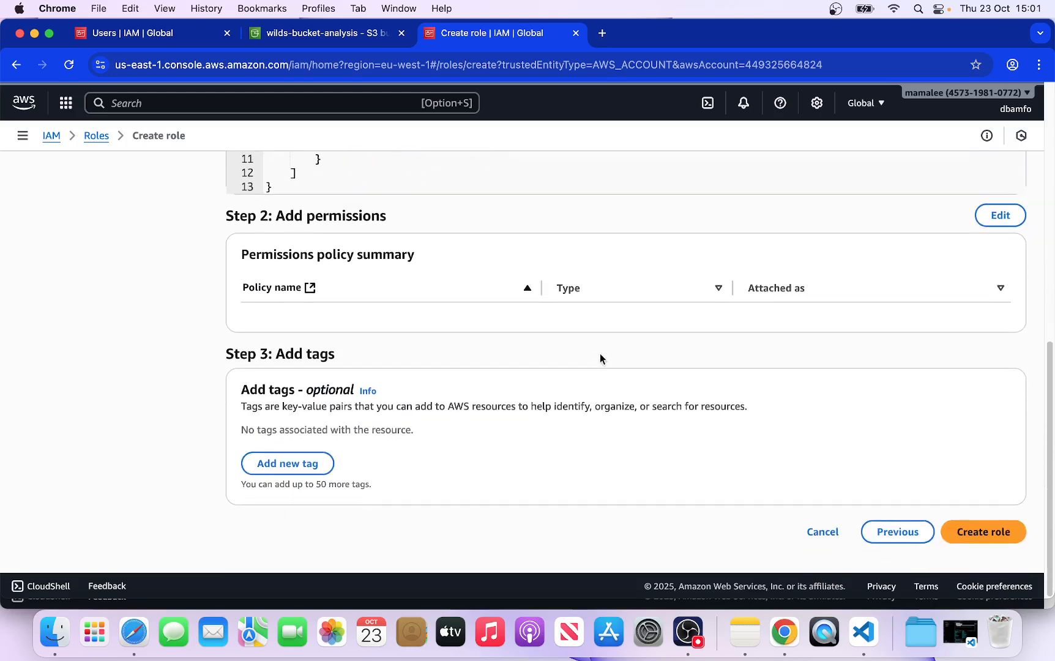
click(992, 534)
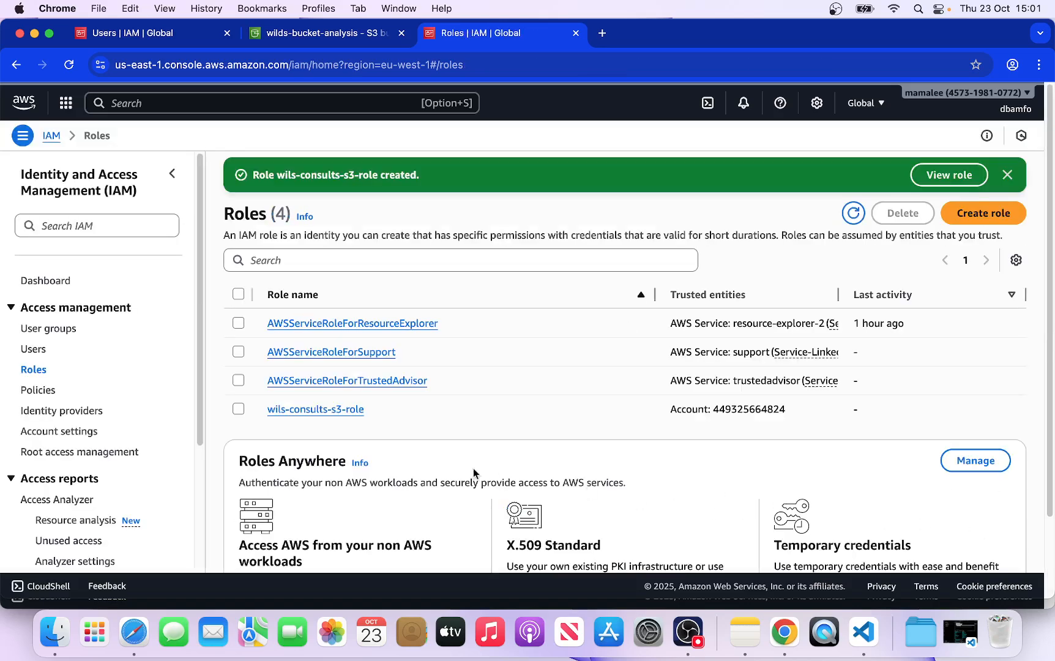
Step: Open the wils-consults-s3-role role and examine the Effect and Principal entries of its trust policy
click(320, 409)
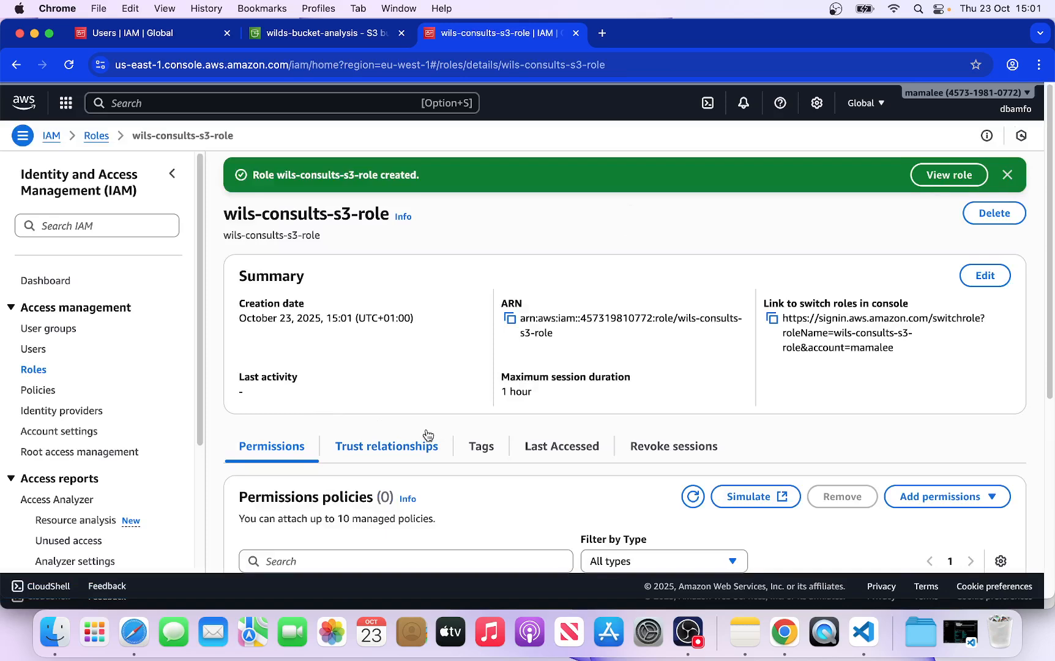
scroll(425, 434, down, 3)
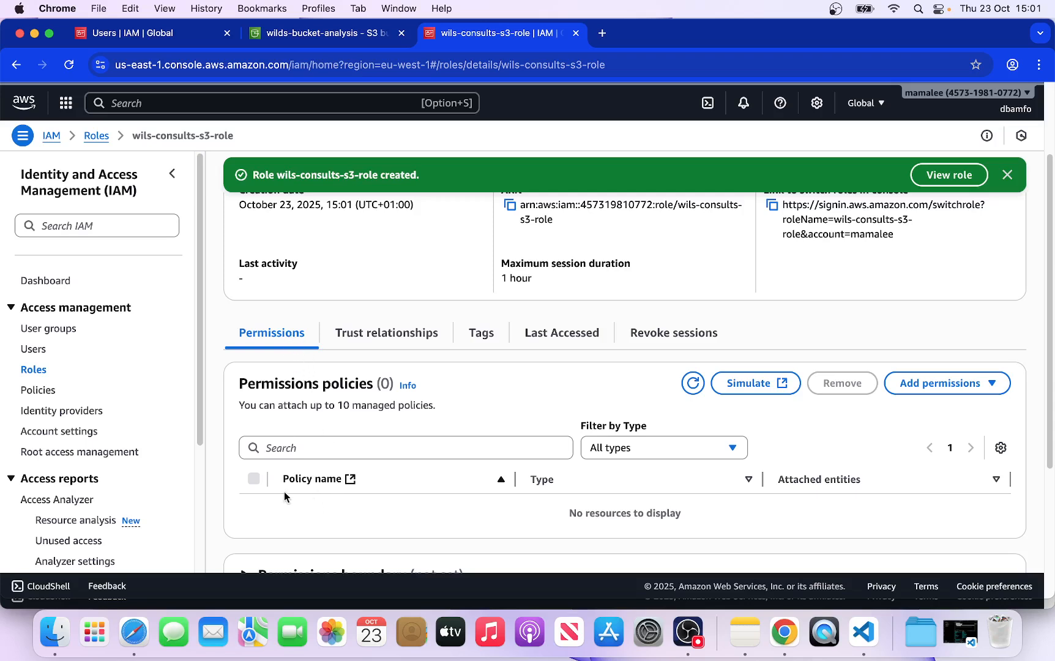
click(336, 341)
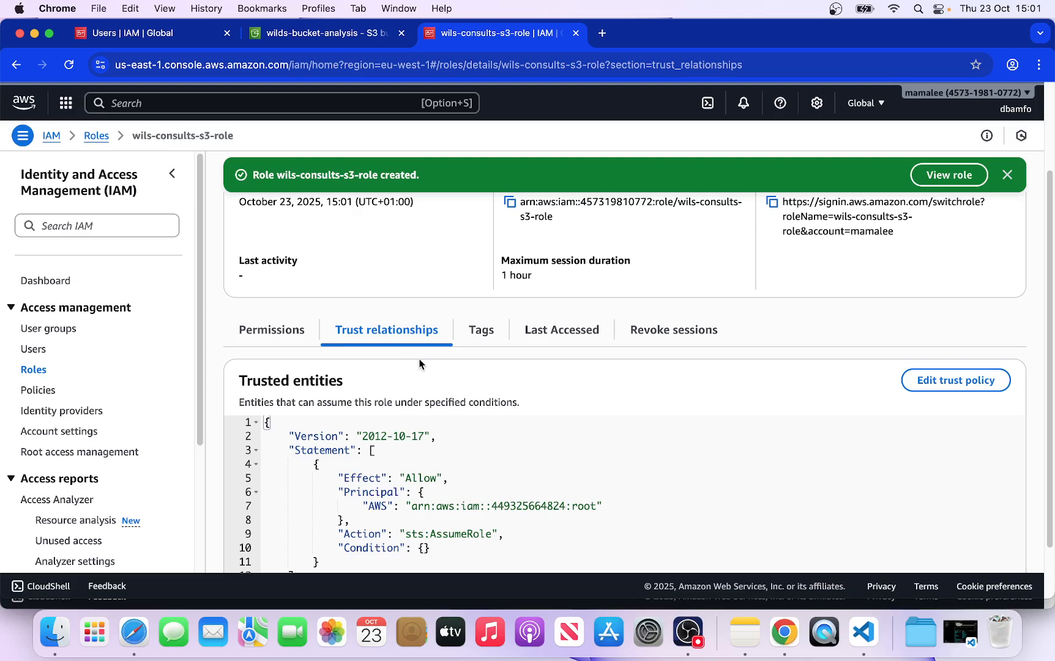
scroll(416, 362, down, 1)
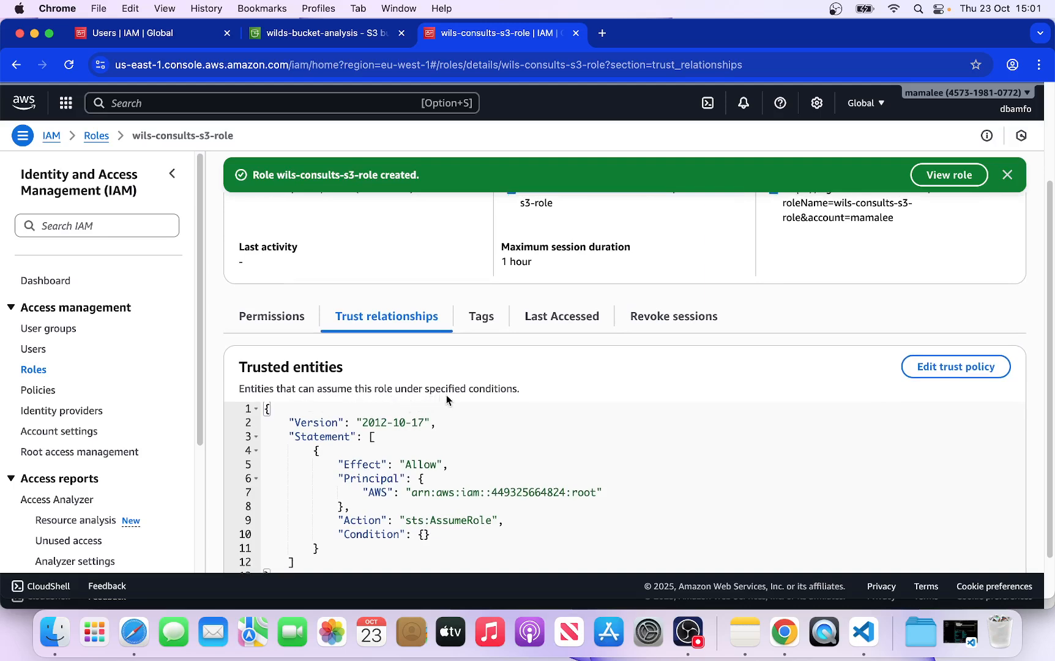
scroll(526, 409, down, 3)
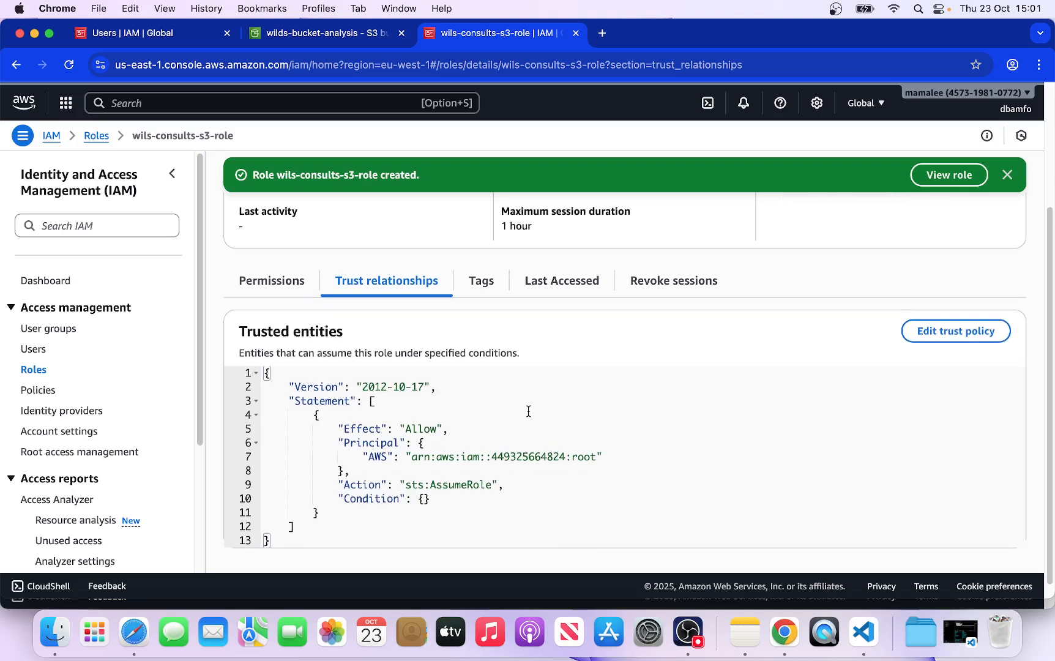
drag(398, 412, 462, 411)
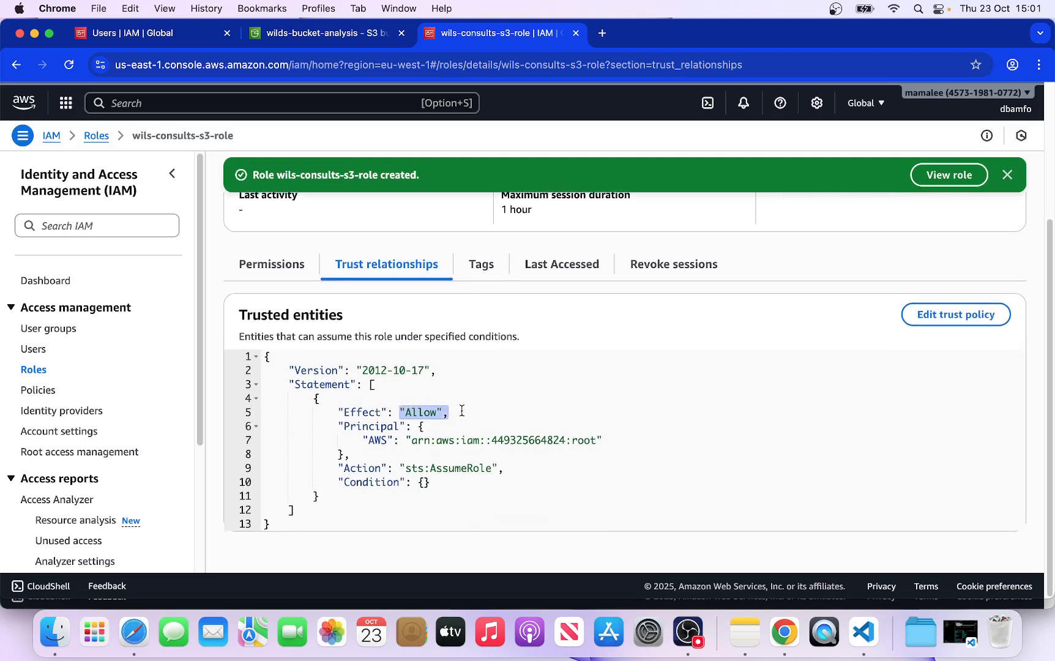
click(345, 424)
drag(343, 424, 393, 441)
click(476, 451)
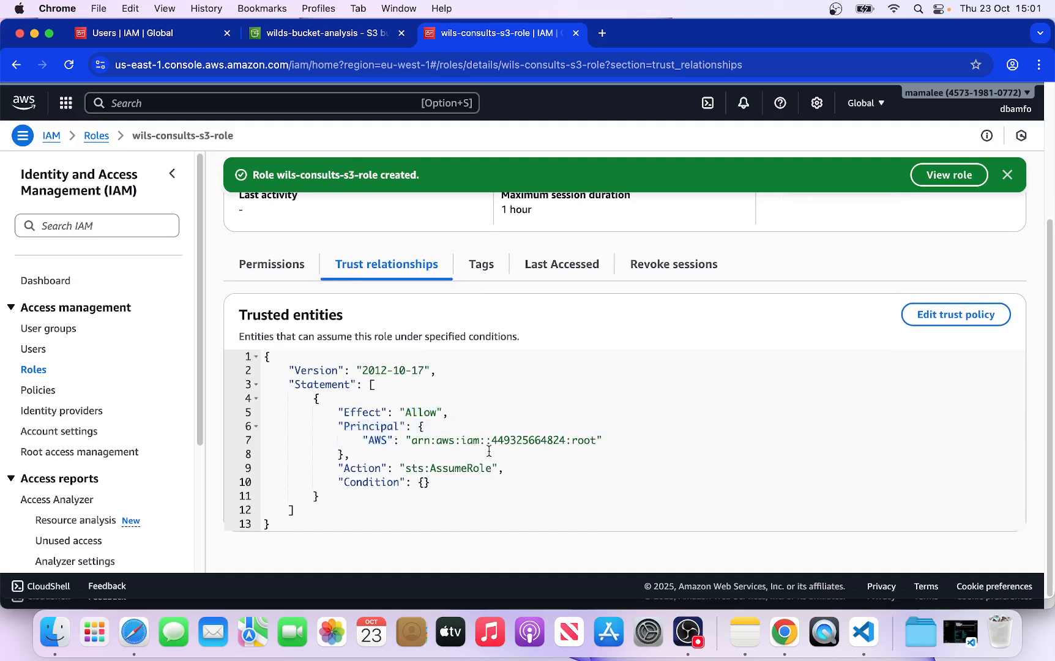
Step: Check the trusted account ID and the root suffix in the trust policy's principal ARN
drag(490, 442, 597, 440)
click(559, 455)
click(573, 473)
drag(492, 440, 563, 442)
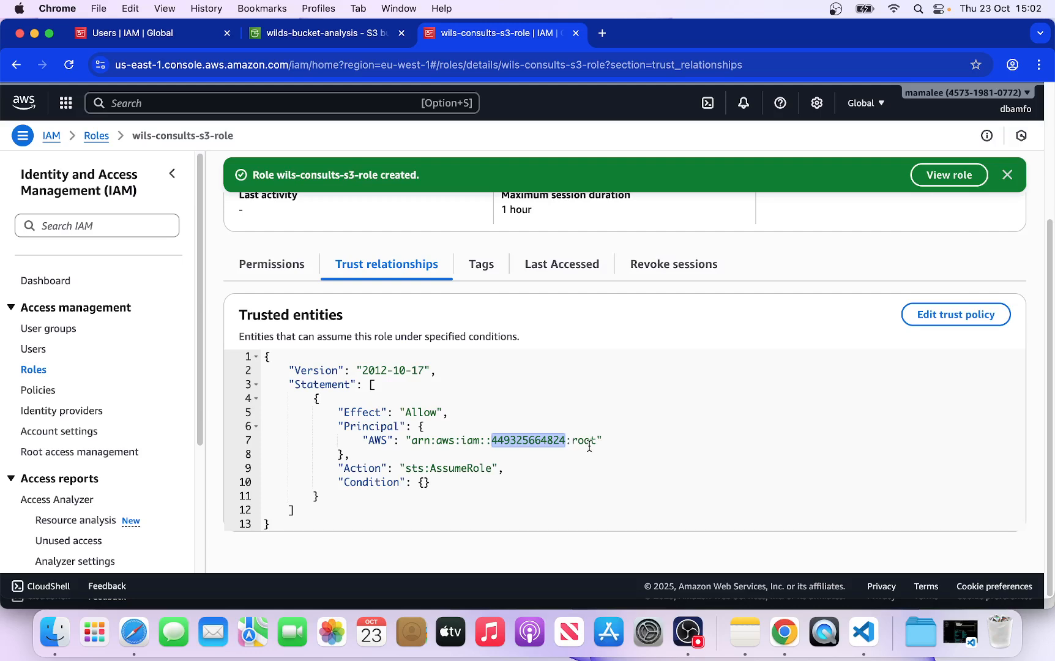
click(580, 459)
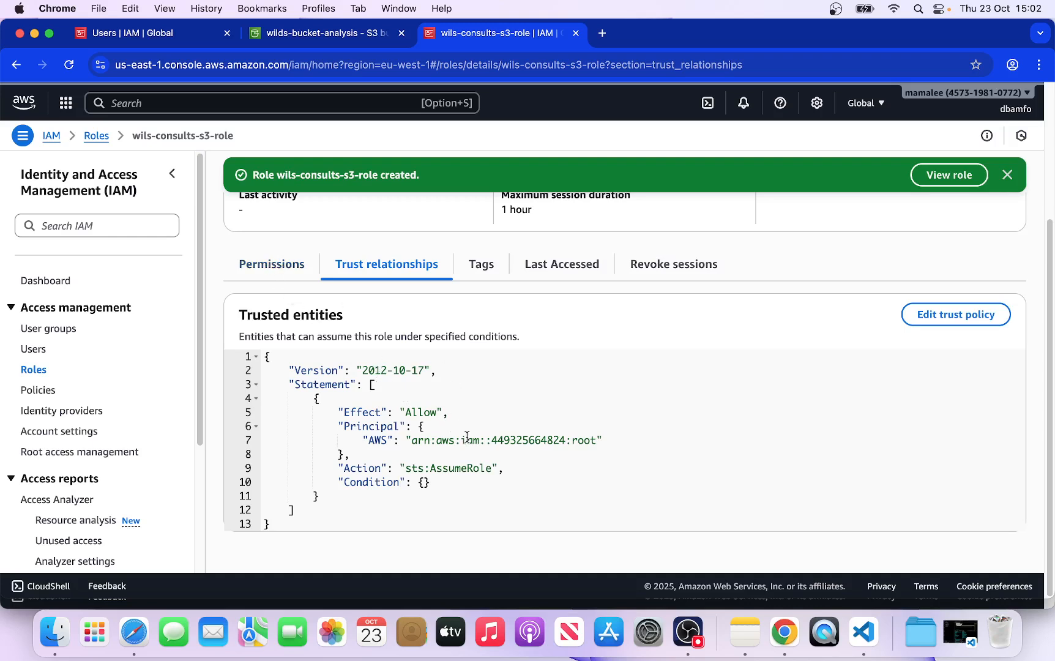
drag(567, 440, 597, 440)
Step: Start an inline permissions policy for wils-consults-s3-role in the JSON editor
click(276, 267)
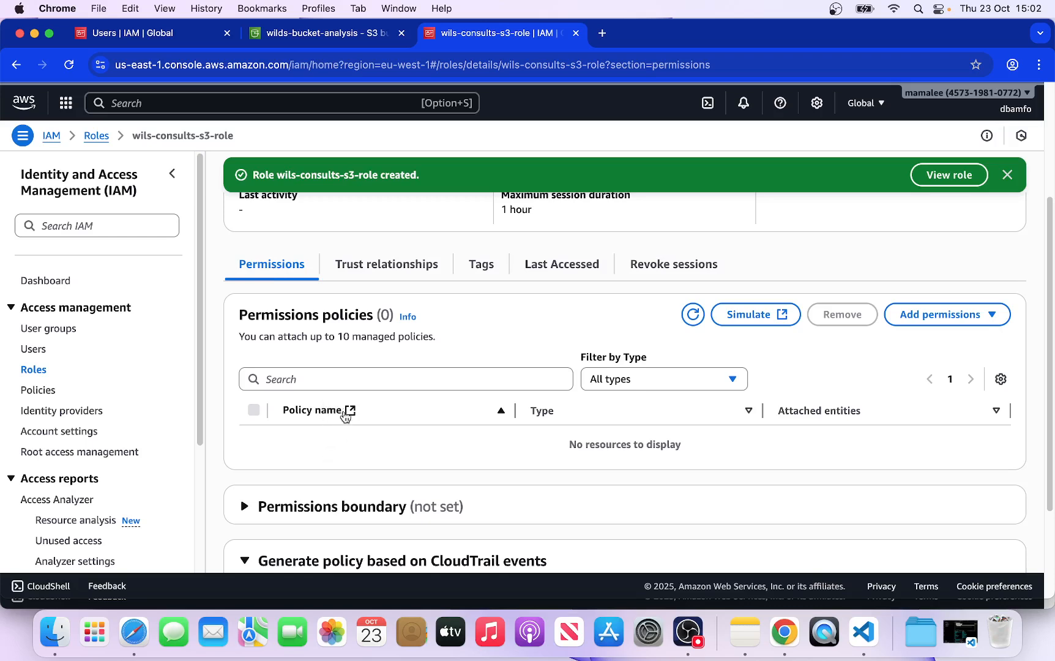
click(394, 269)
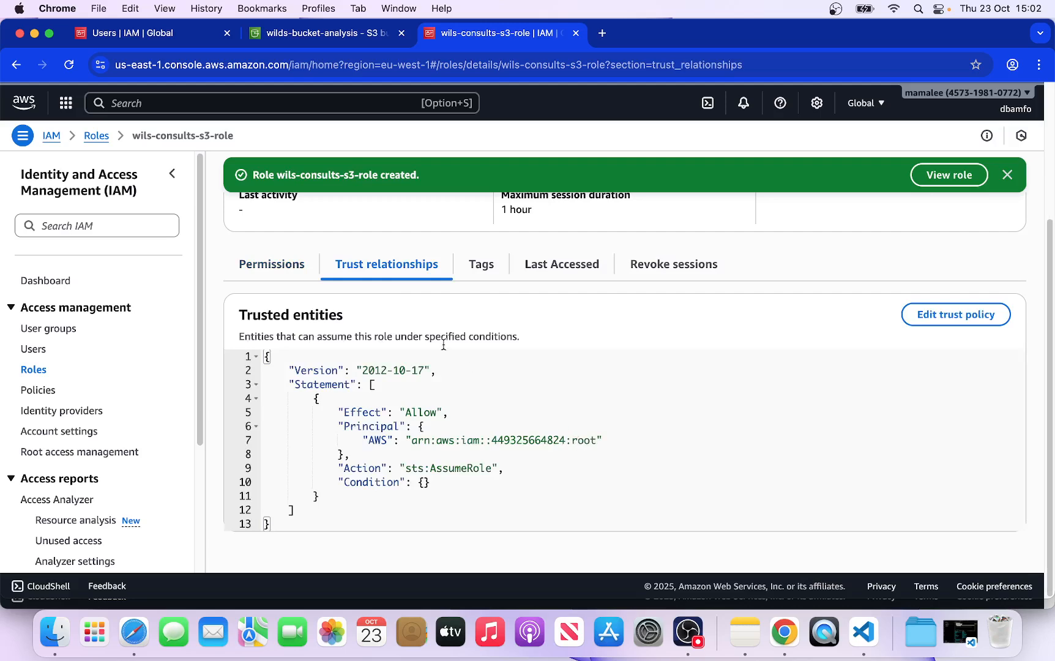
click(276, 269)
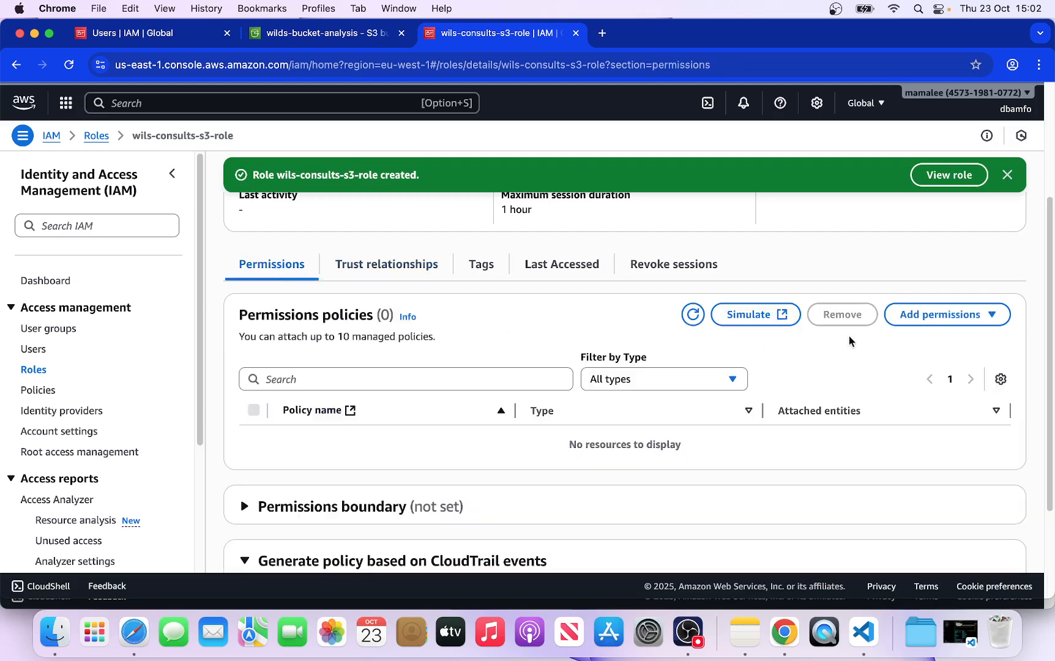
click(990, 318)
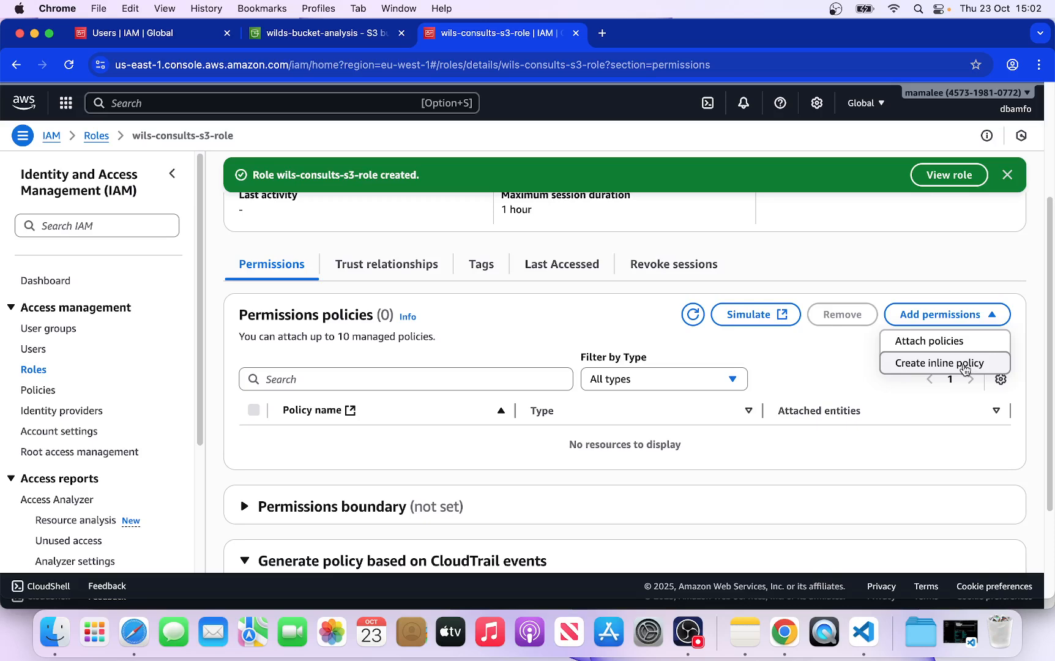
click(964, 366)
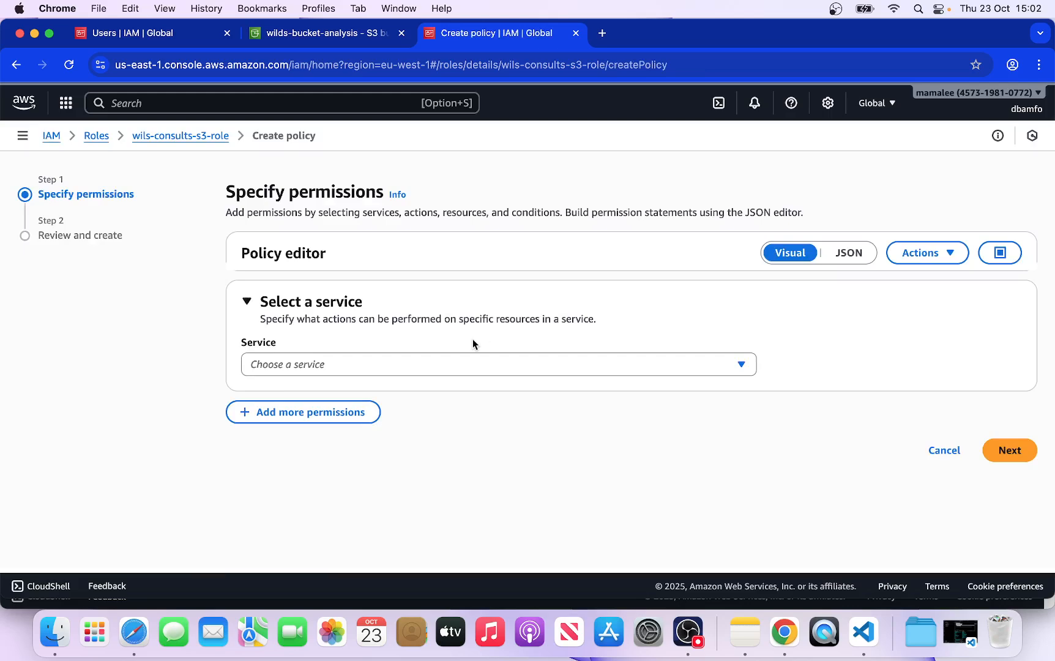
click(854, 256)
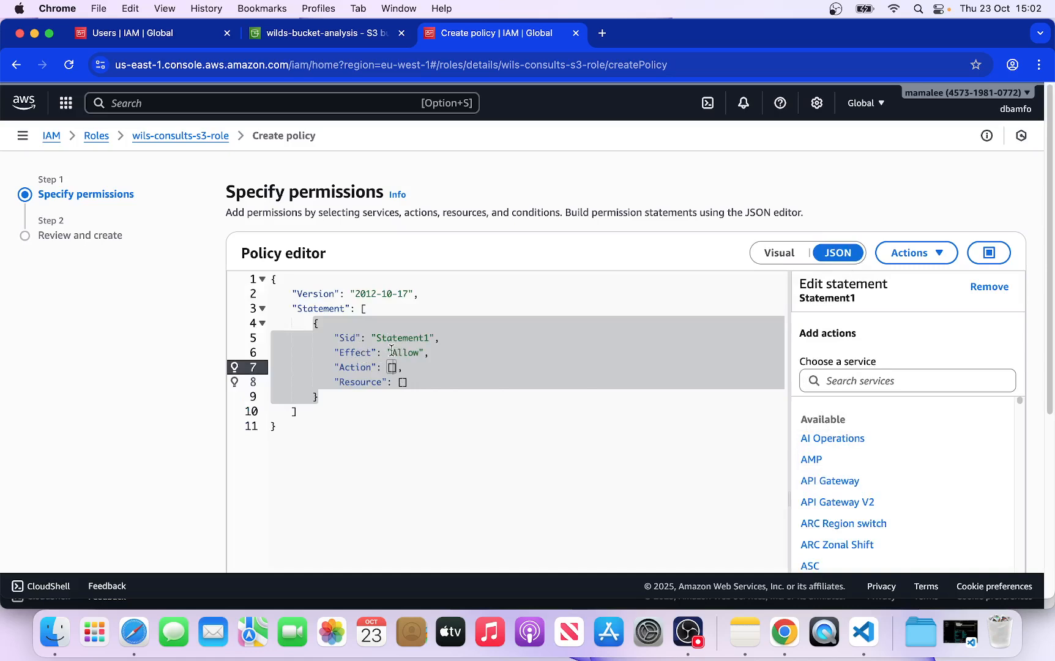
Step: Find and choose S3 as the service whose actions Statement1 of the policy covers
click(839, 382)
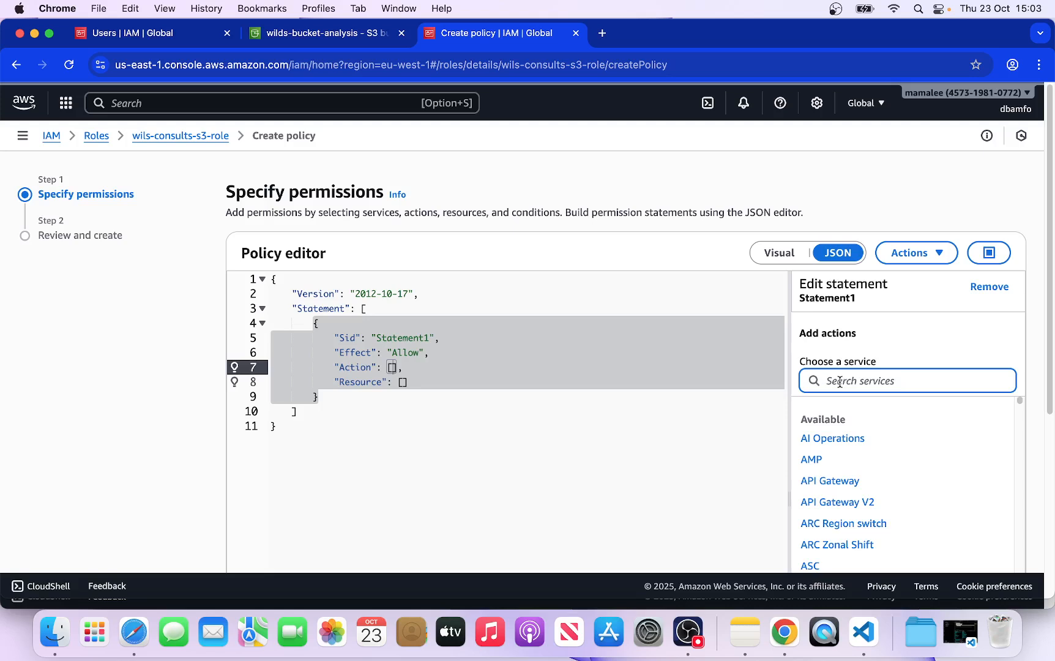
text(s3)
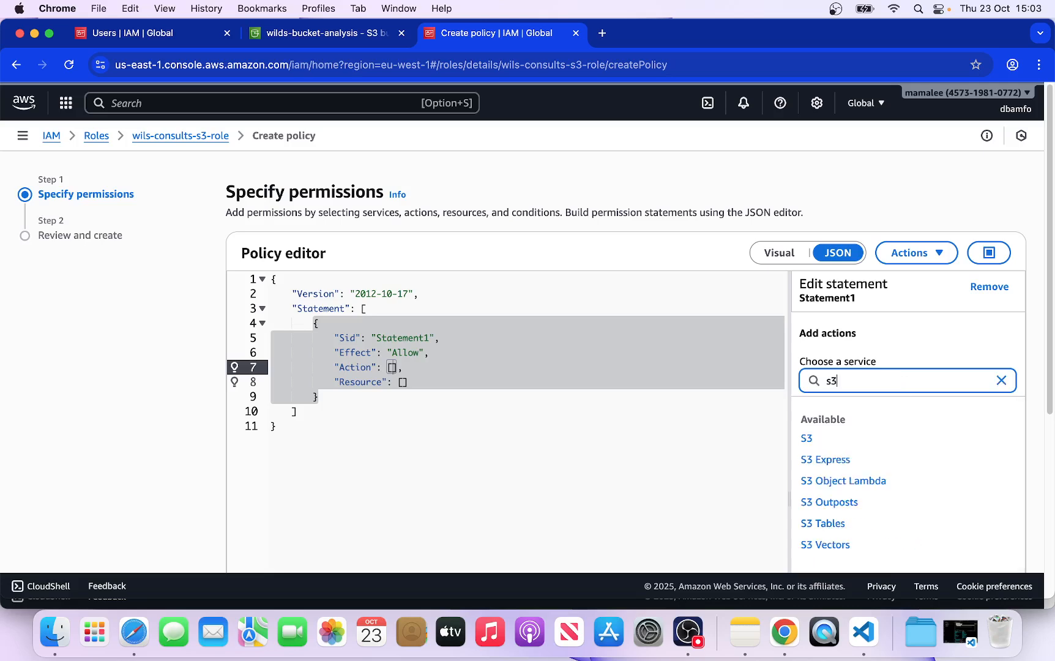
click(807, 439)
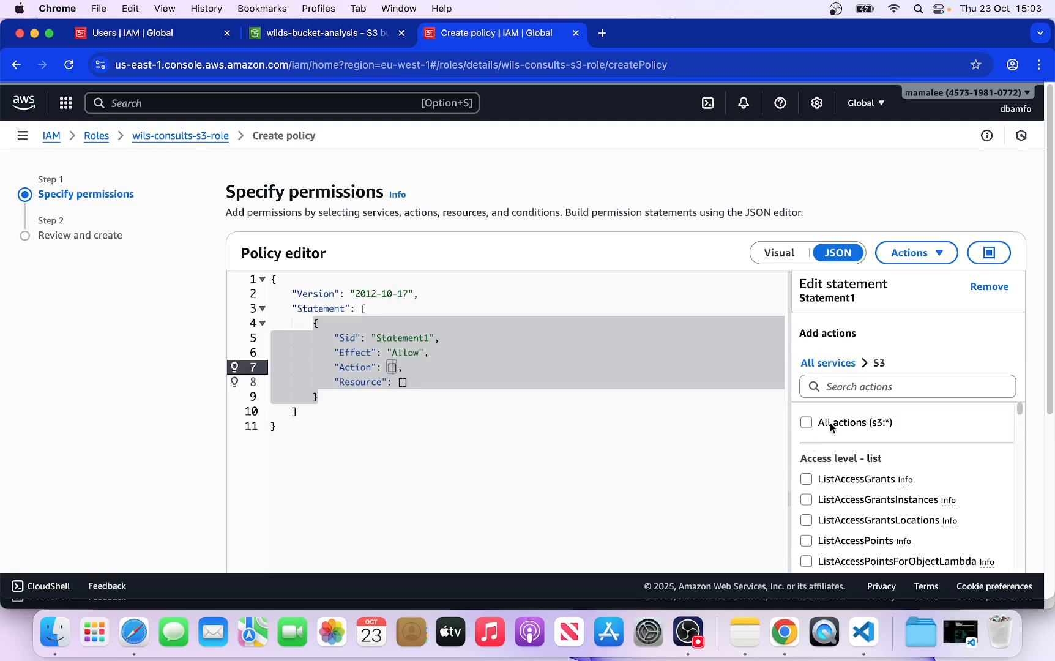
drag(822, 425, 863, 425)
scroll(820, 508, down, 1)
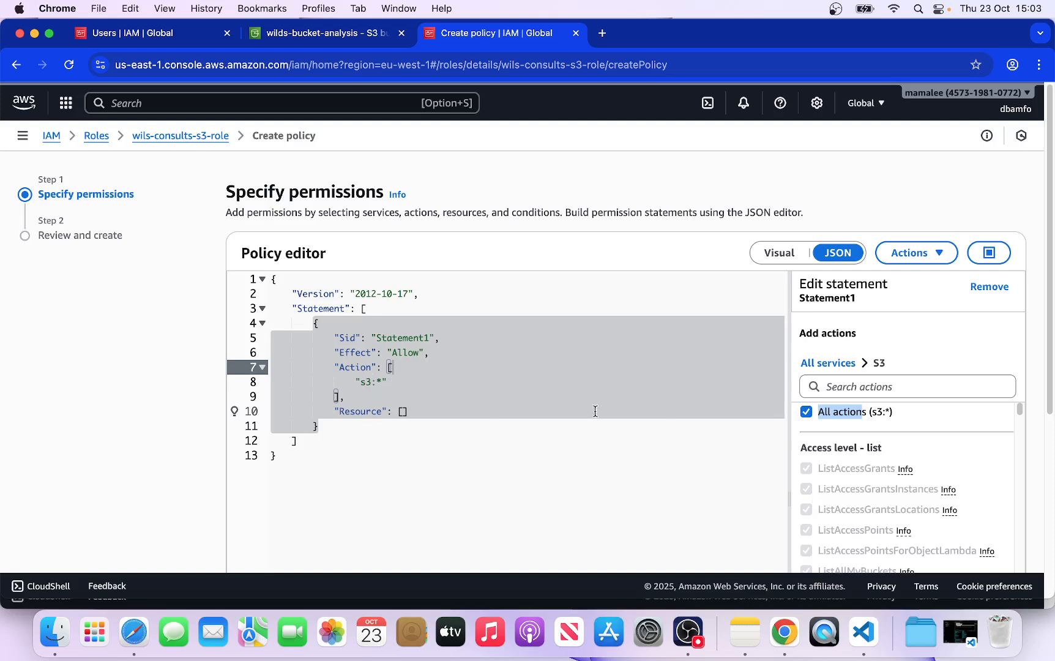
click(806, 412)
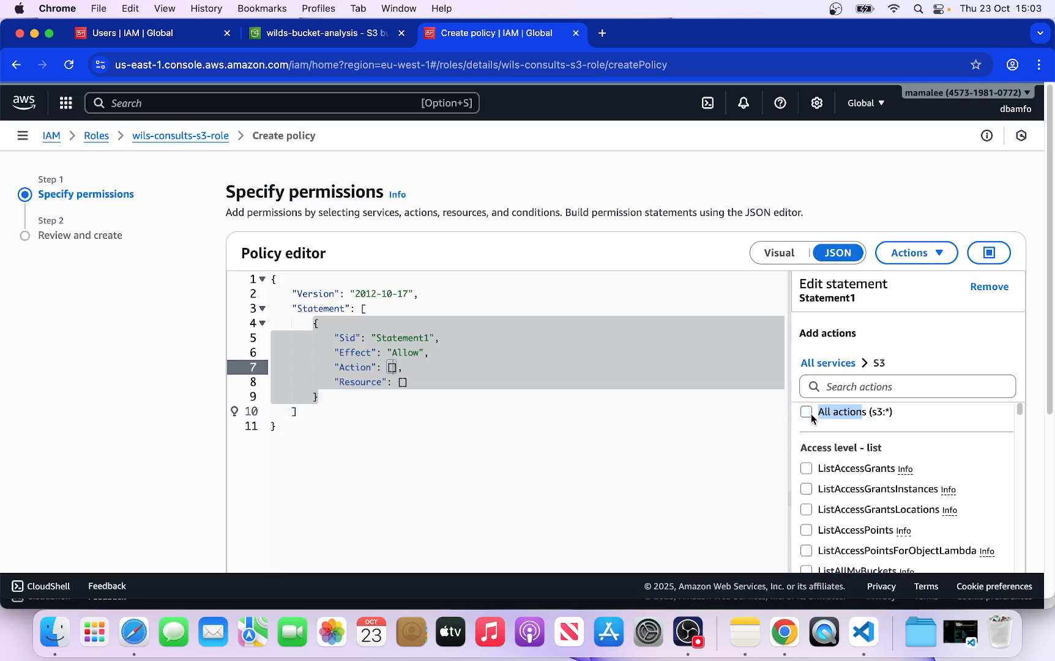
Step: Add the S3 ListBucket and GetObject actions to Statement1 of the inline policy
scroll(890, 469, down, 1)
scroll(890, 471, down, 1)
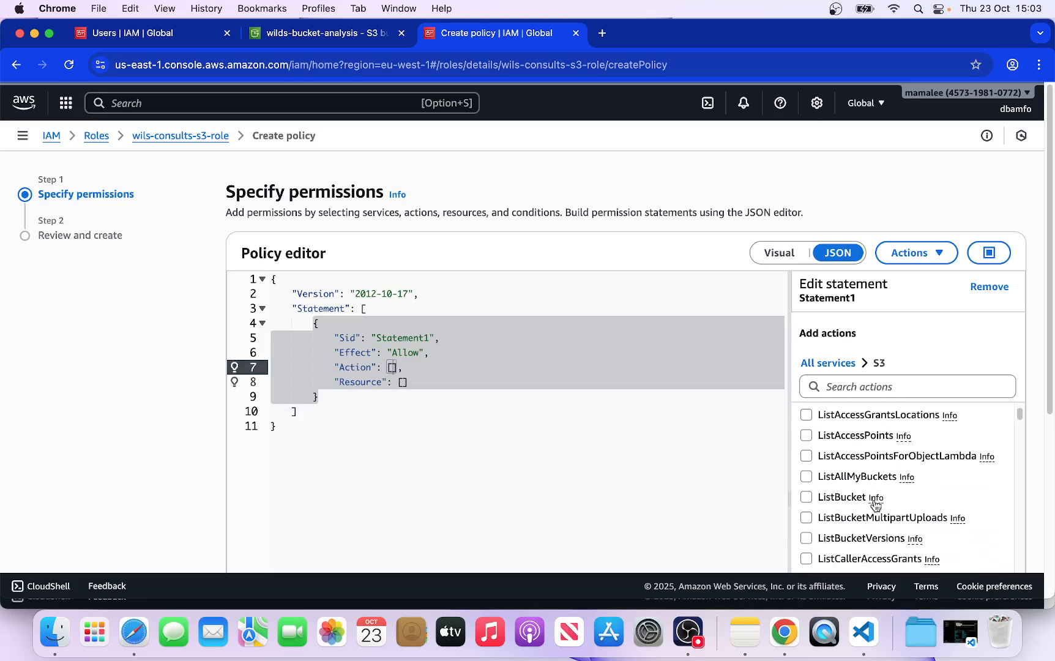
click(805, 494)
scroll(878, 483, down, 5)
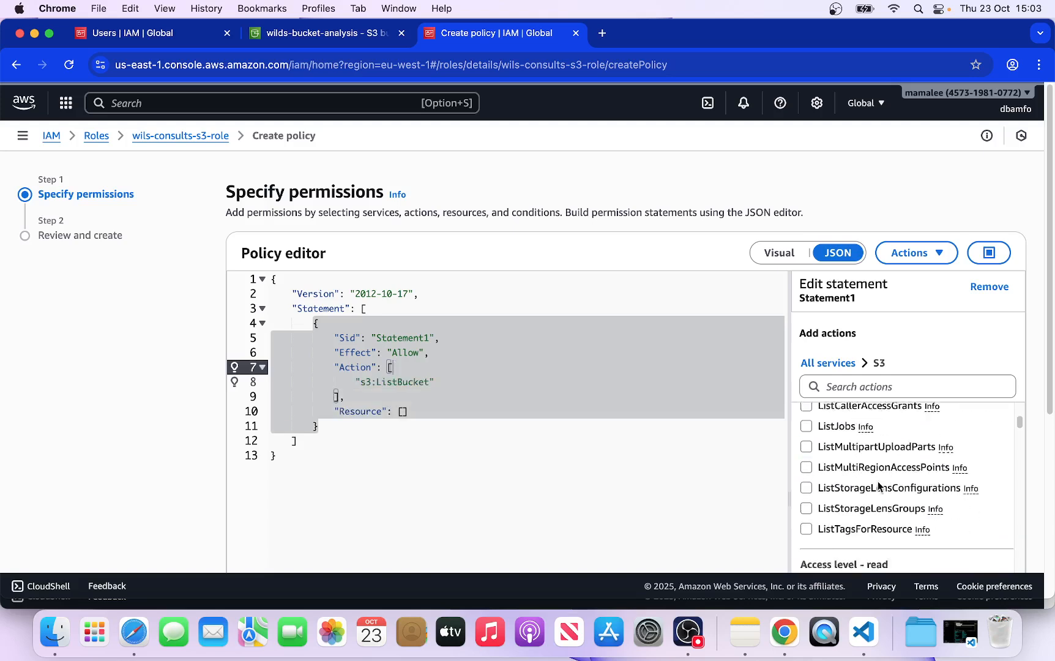
scroll(878, 483, down, 8)
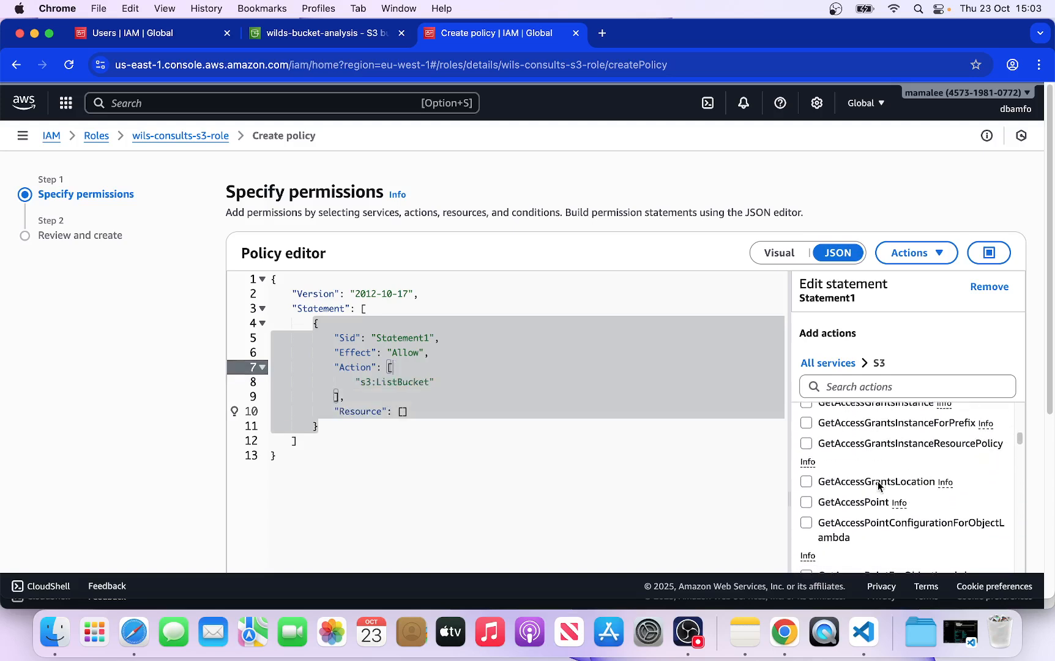
scroll(879, 486, down, 10)
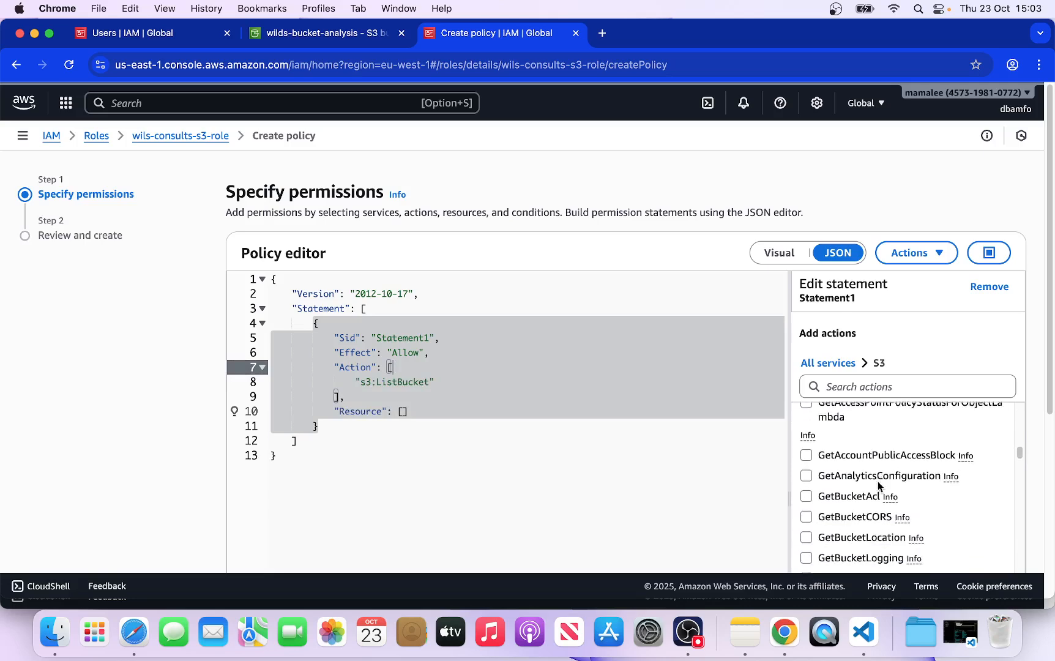
scroll(873, 492, down, 6)
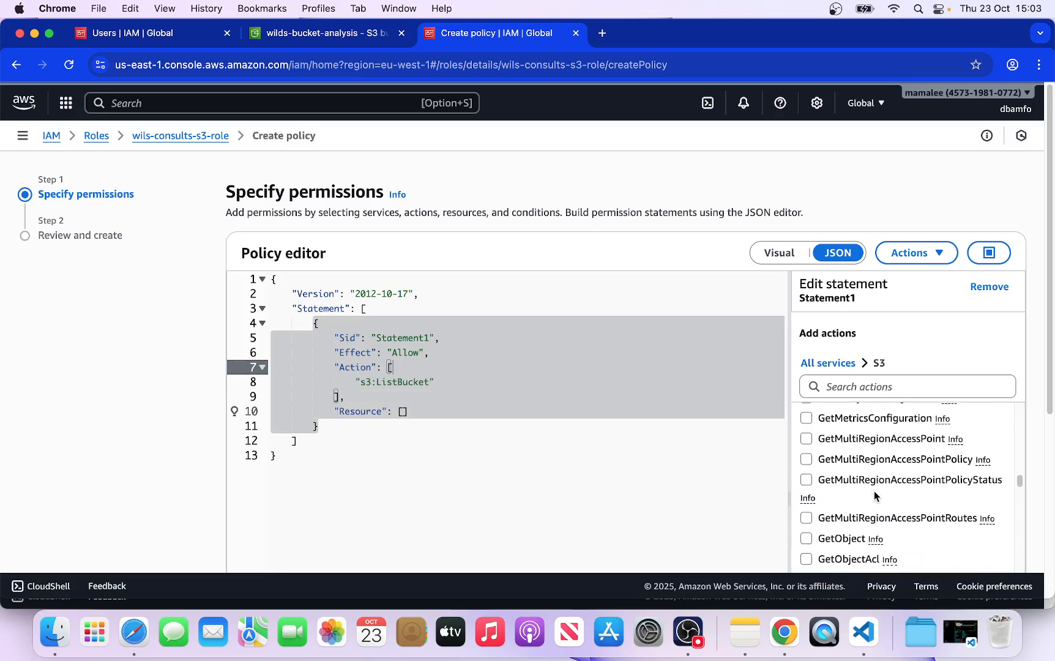
click(806, 504)
Step: Add the S3 PutObject write action to Statement1 of the inline policy
scroll(895, 513, down, 15)
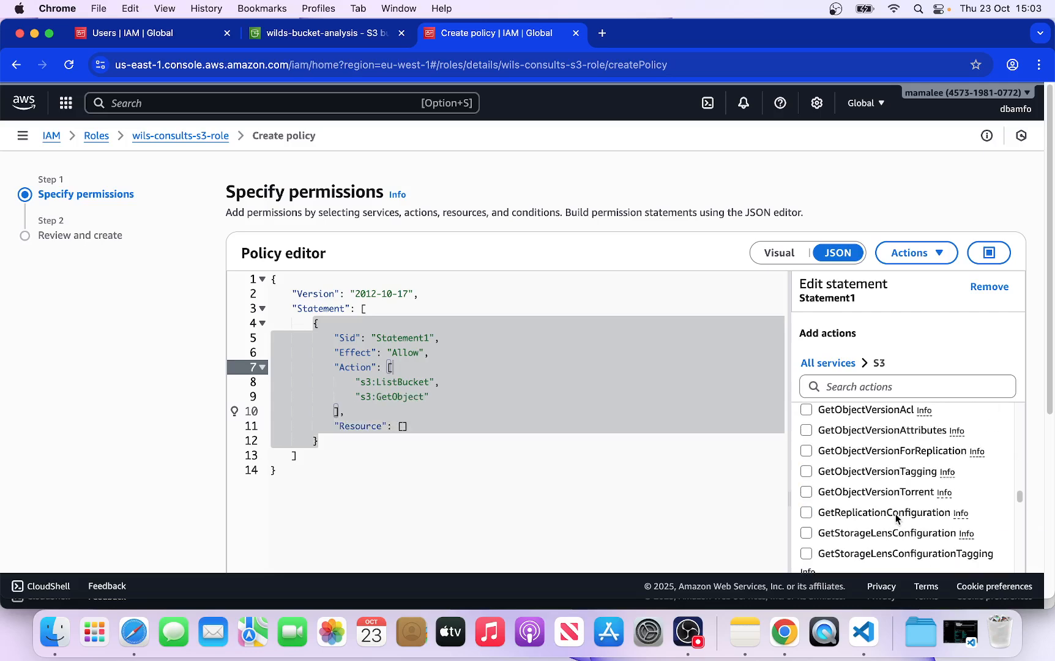
scroll(896, 517, down, 15)
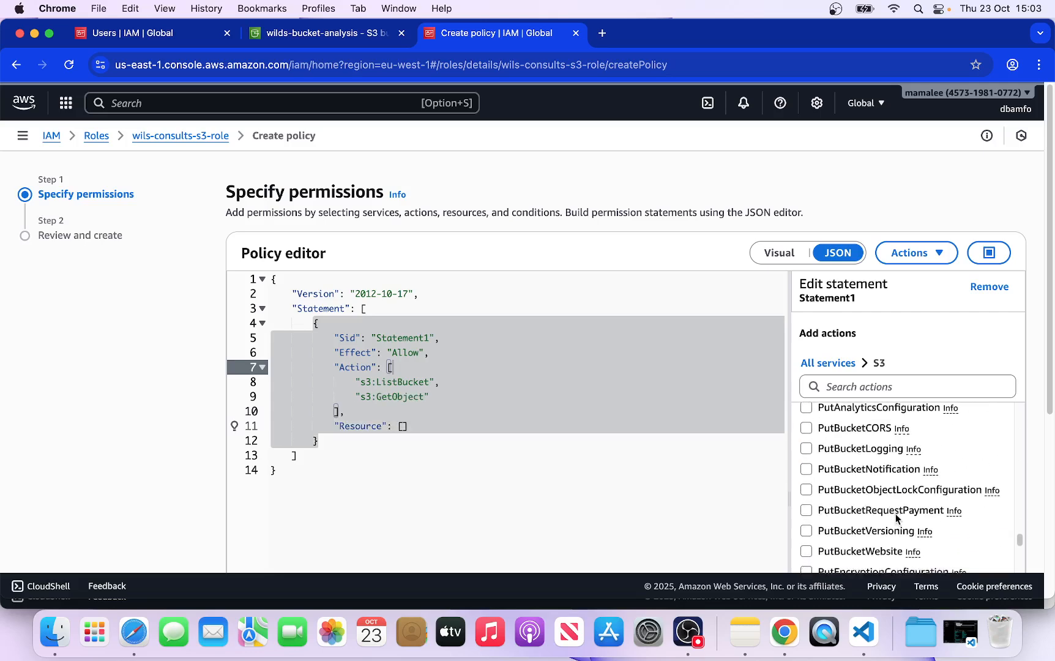
scroll(896, 517, down, 5)
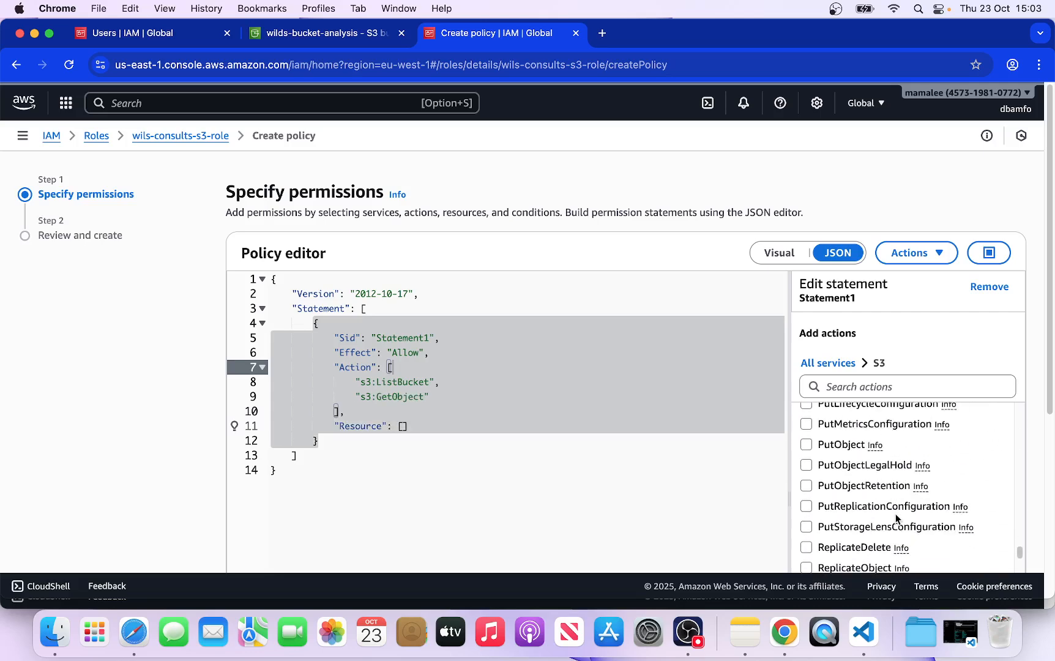
click(806, 446)
scroll(869, 488, down, 20)
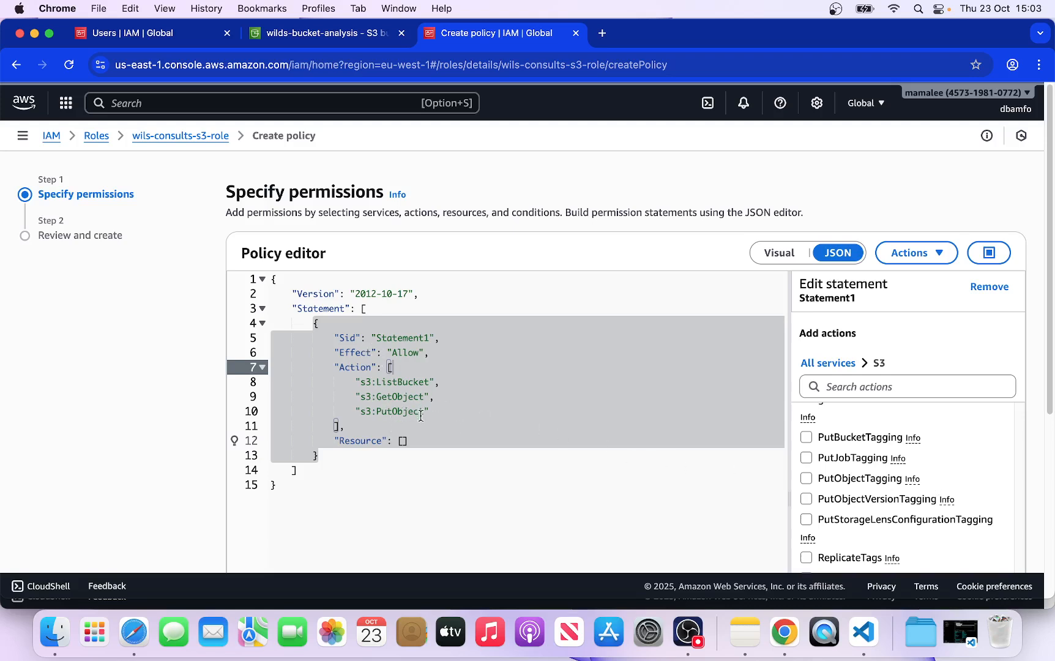
Step: Copy the ARN of wilds-bucket-analysis from its S3 bucket properties for use in the policy's Resource array
click(402, 441)
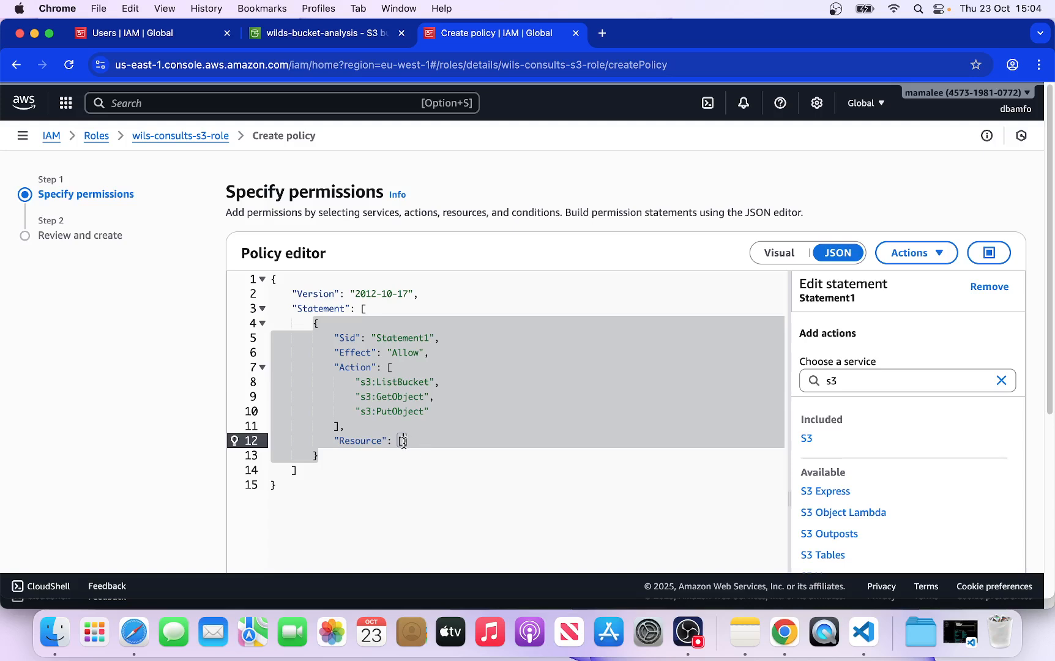
click(318, 36)
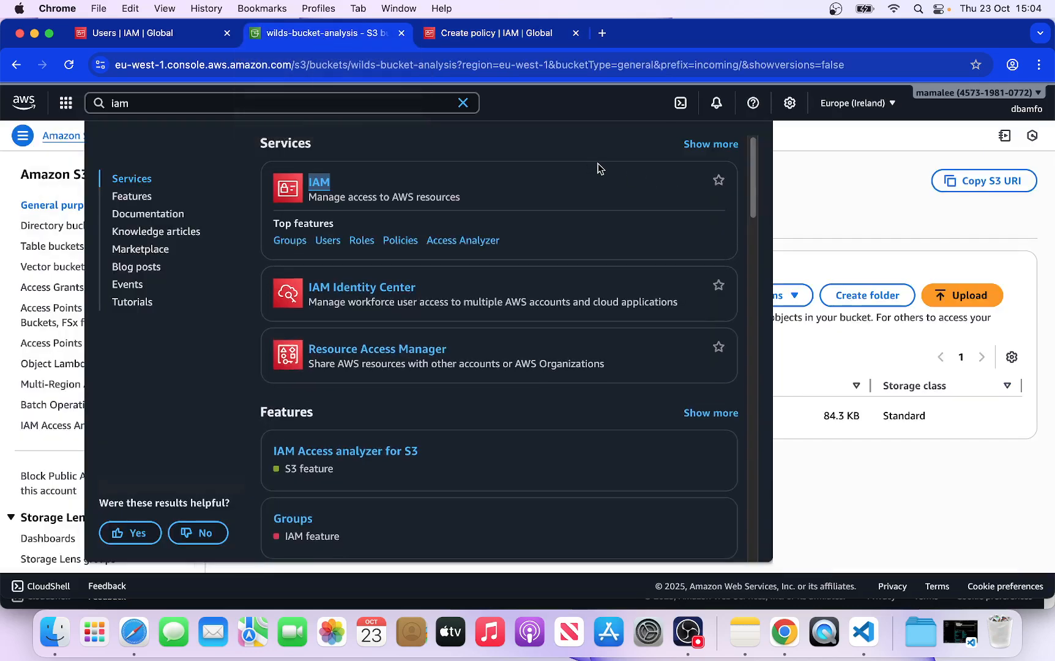
click(802, 194)
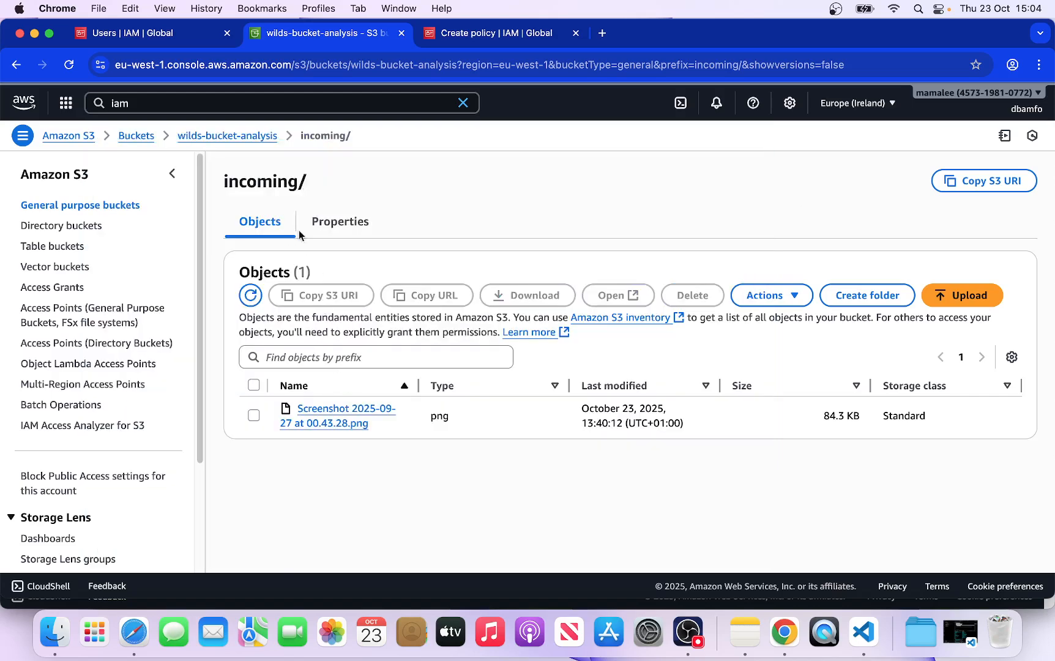
click(211, 136)
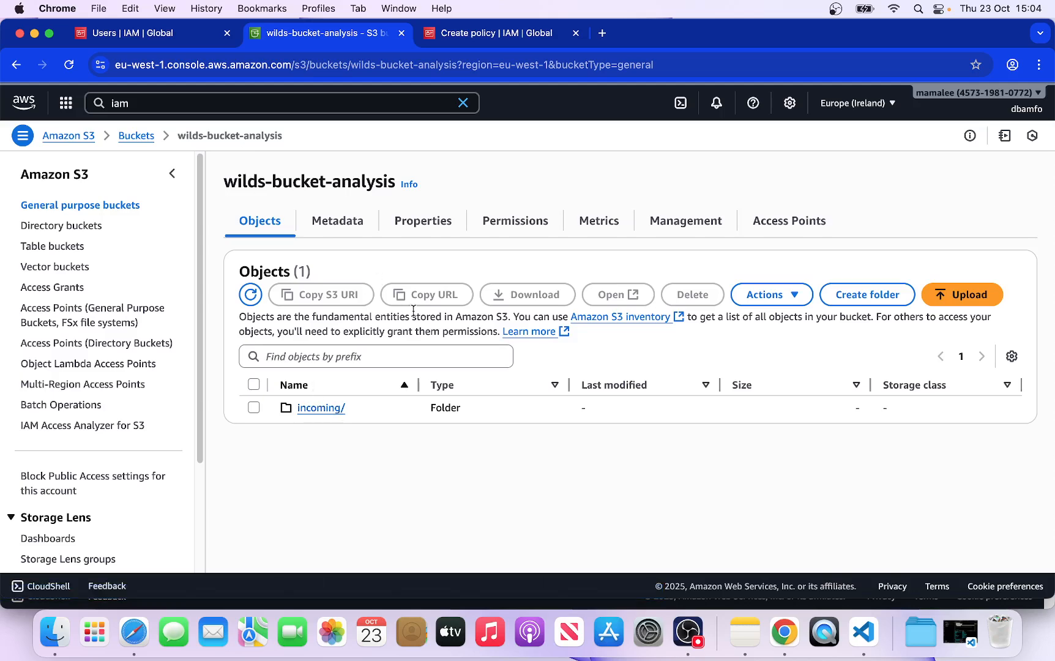
click(444, 224)
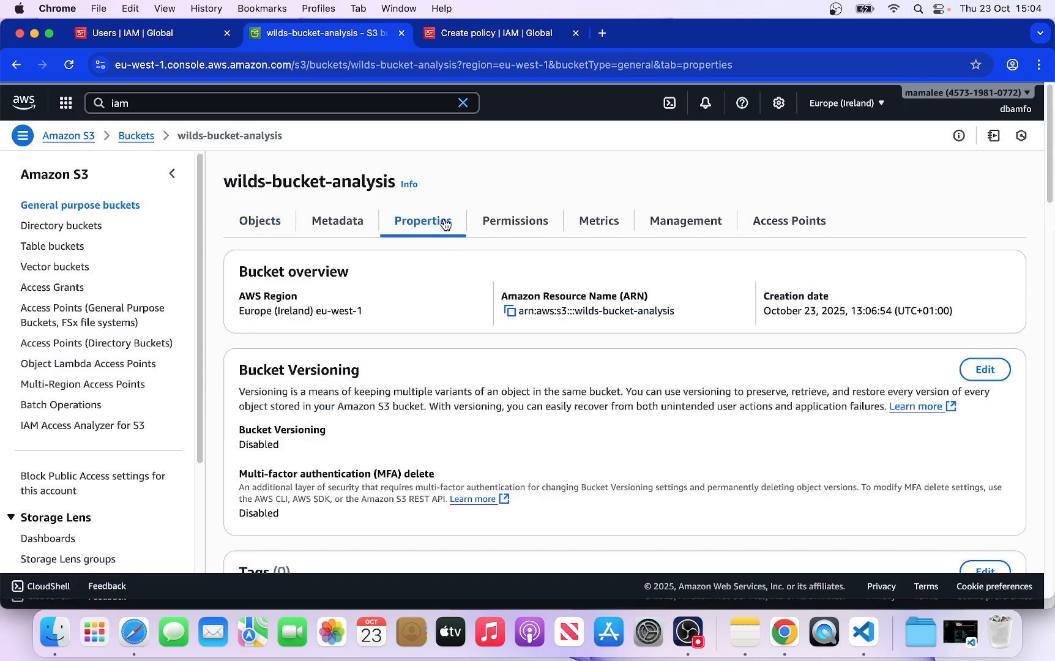
click(510, 312)
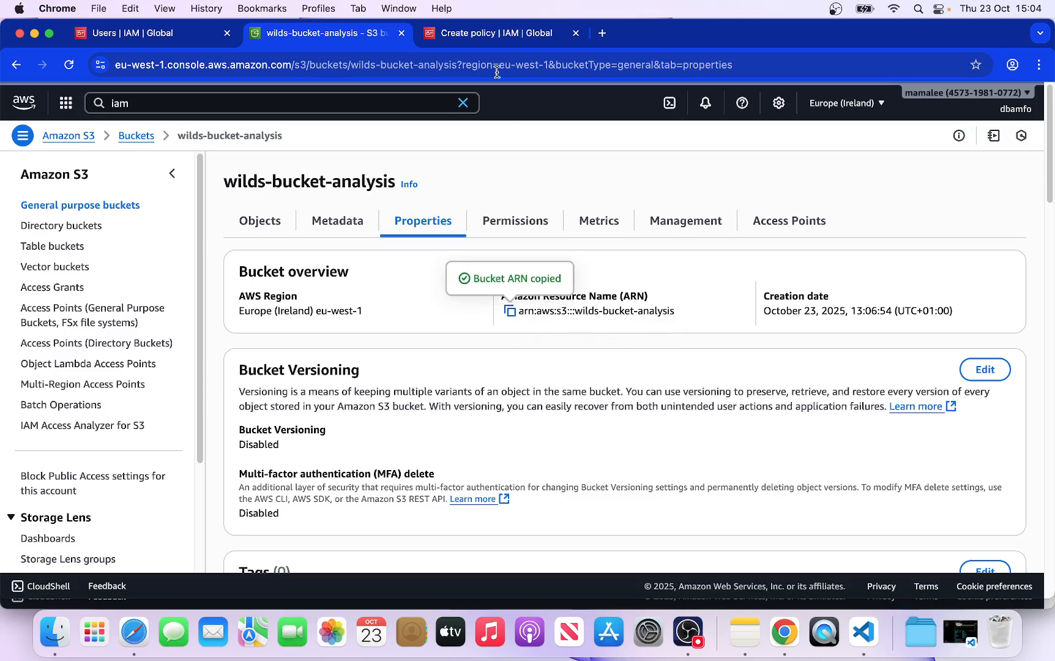
Step: Add an S3 resource of type bucket with ARN arn:aws:s3:::wilds-bucket-analysis to Statement1 of the inline policy
click(500, 36)
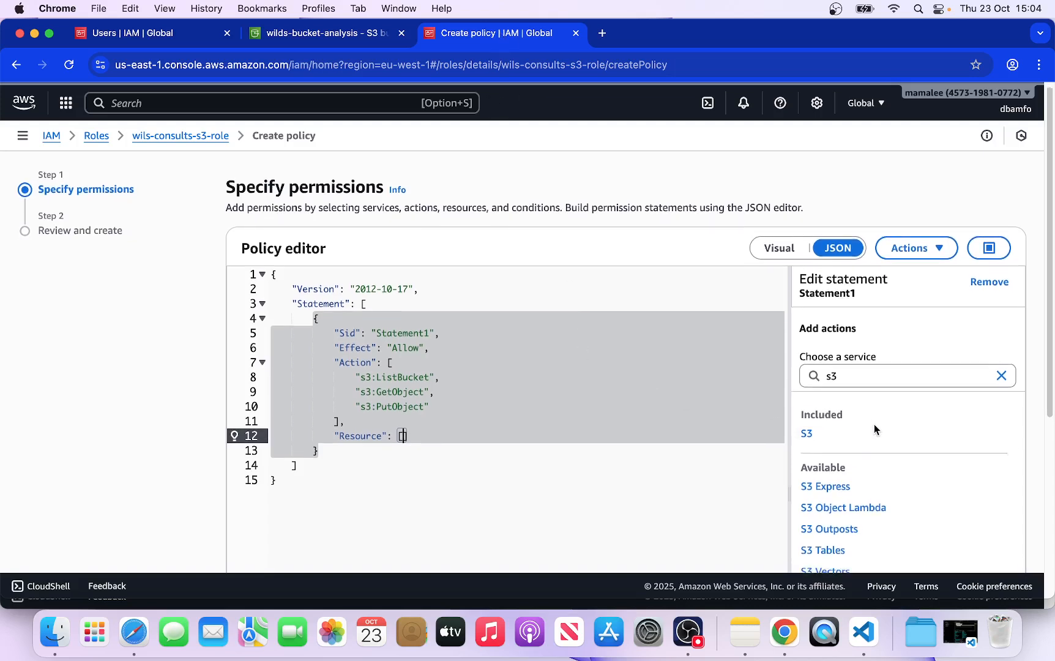
scroll(874, 428, down, 2)
scroll(875, 428, down, 1)
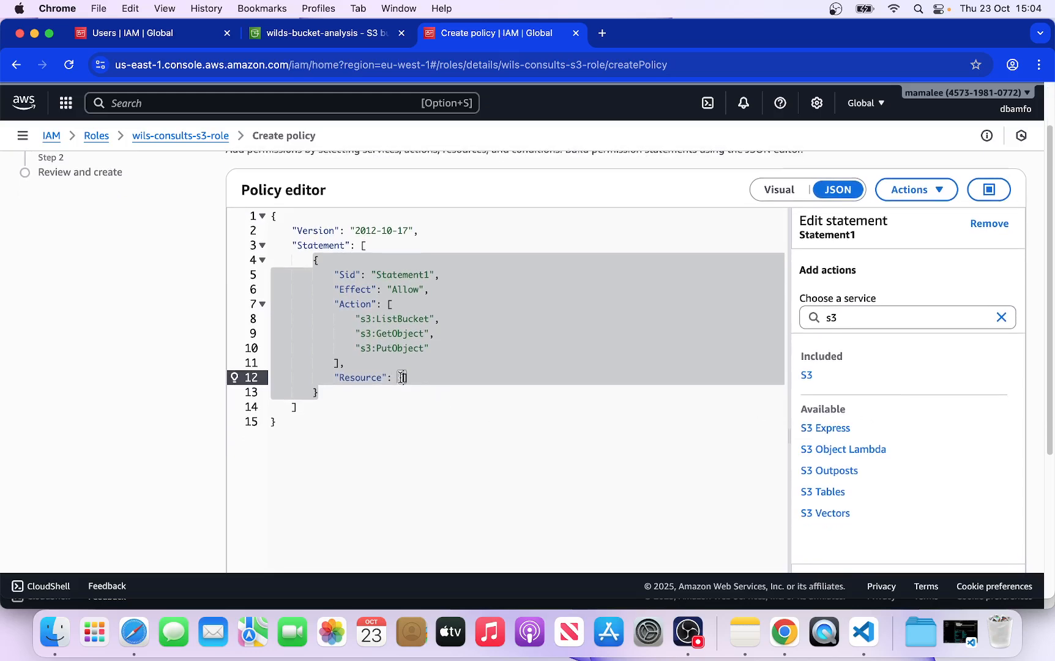
scroll(886, 466, down, 8)
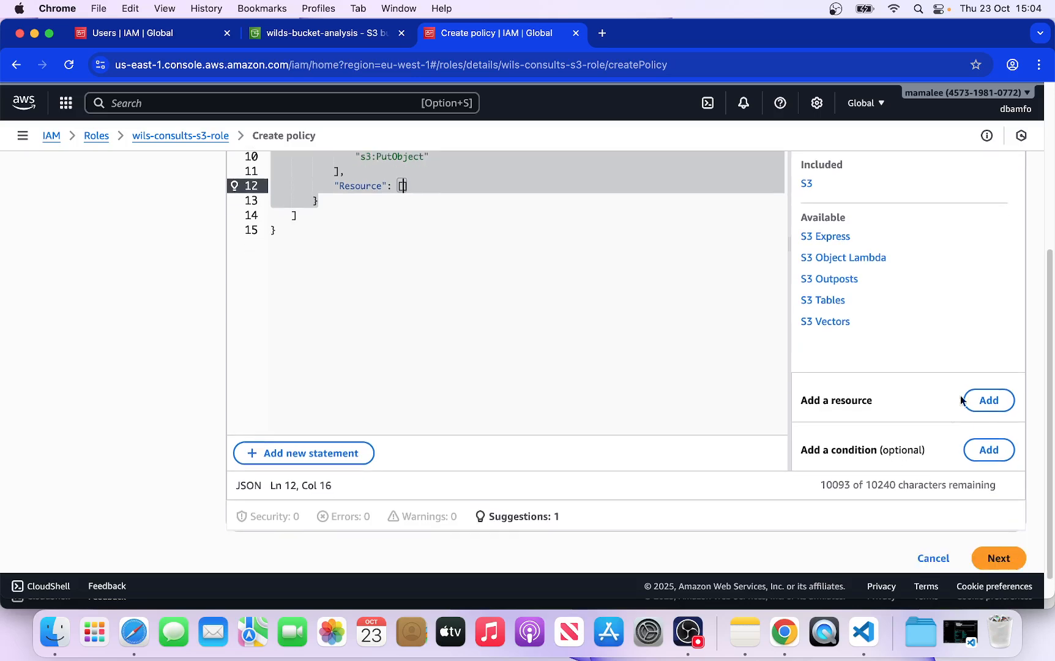
click(996, 401)
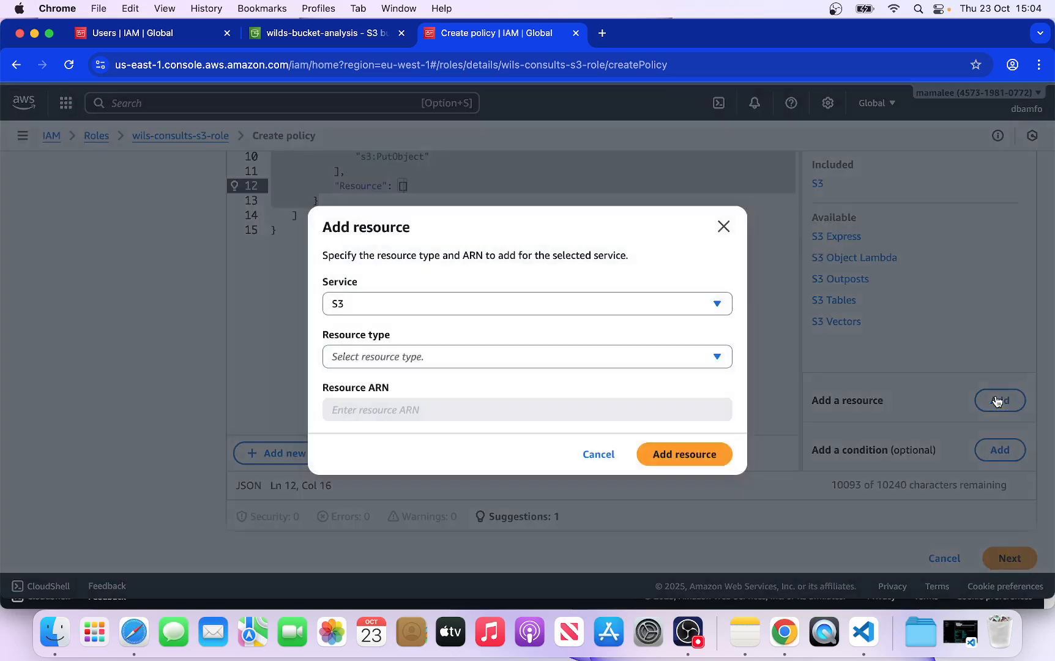
click(417, 354)
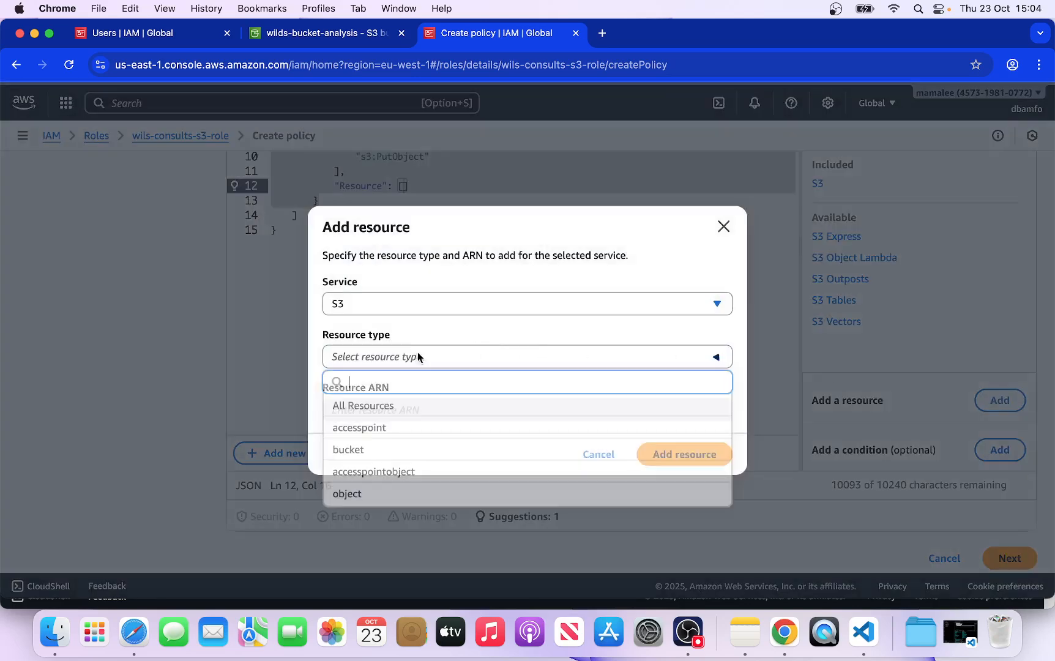
click(354, 456)
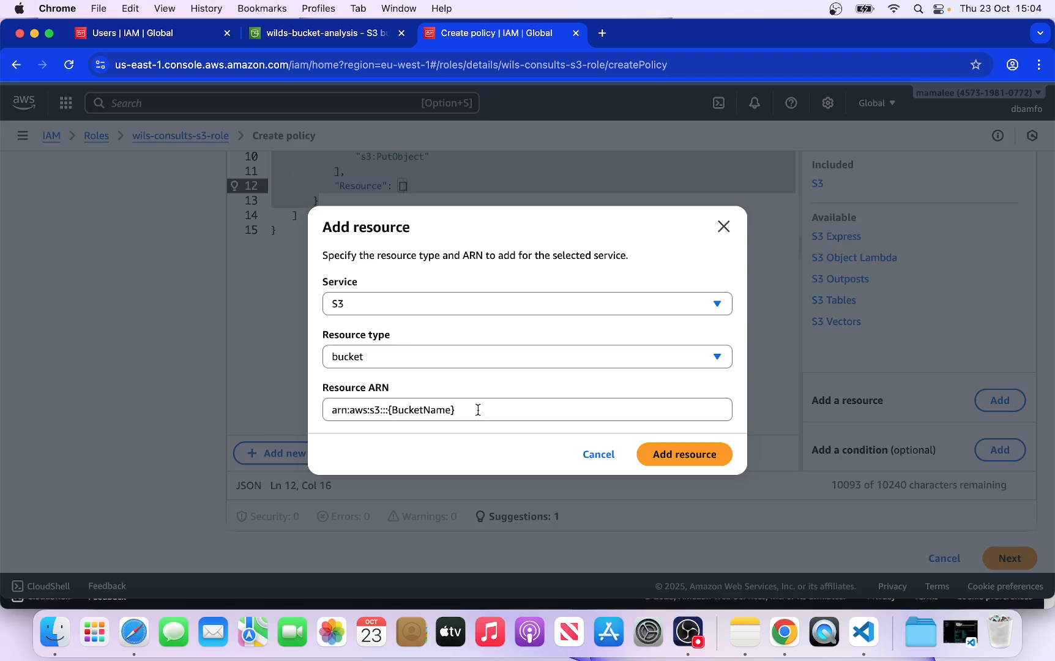
drag(478, 409, 322, 407)
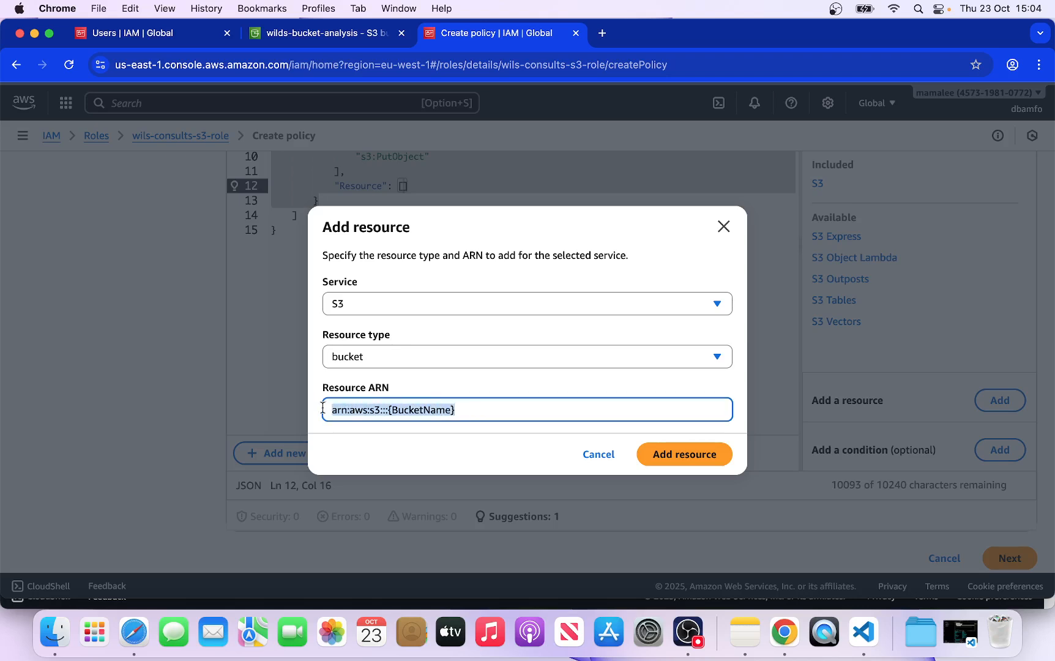
text(arn:aws:s3:::wilds-bucket-analysis)
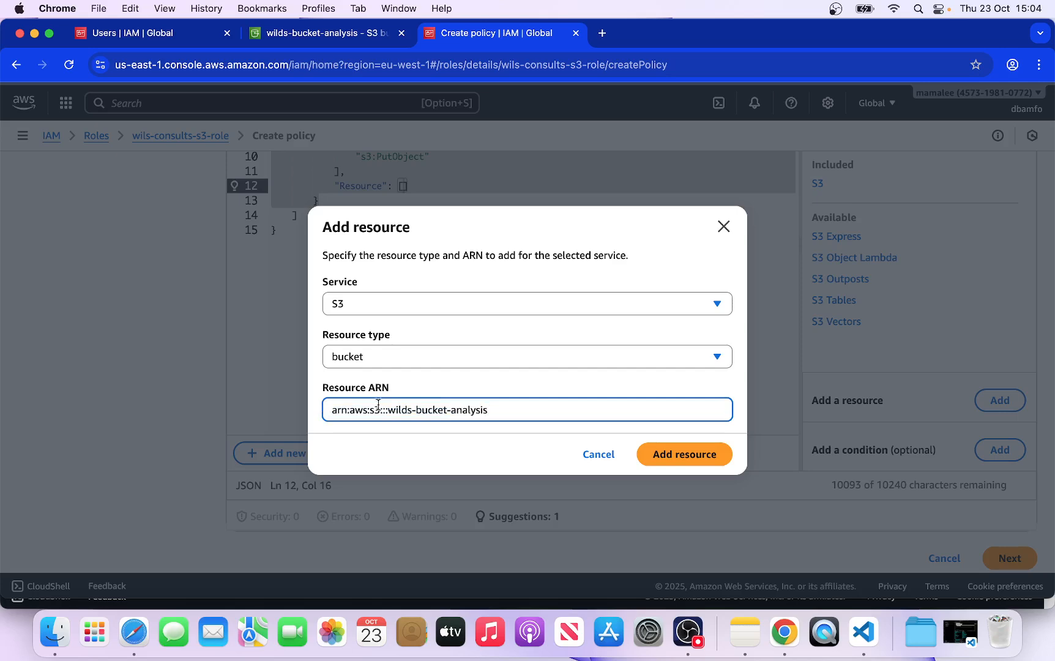
click(676, 455)
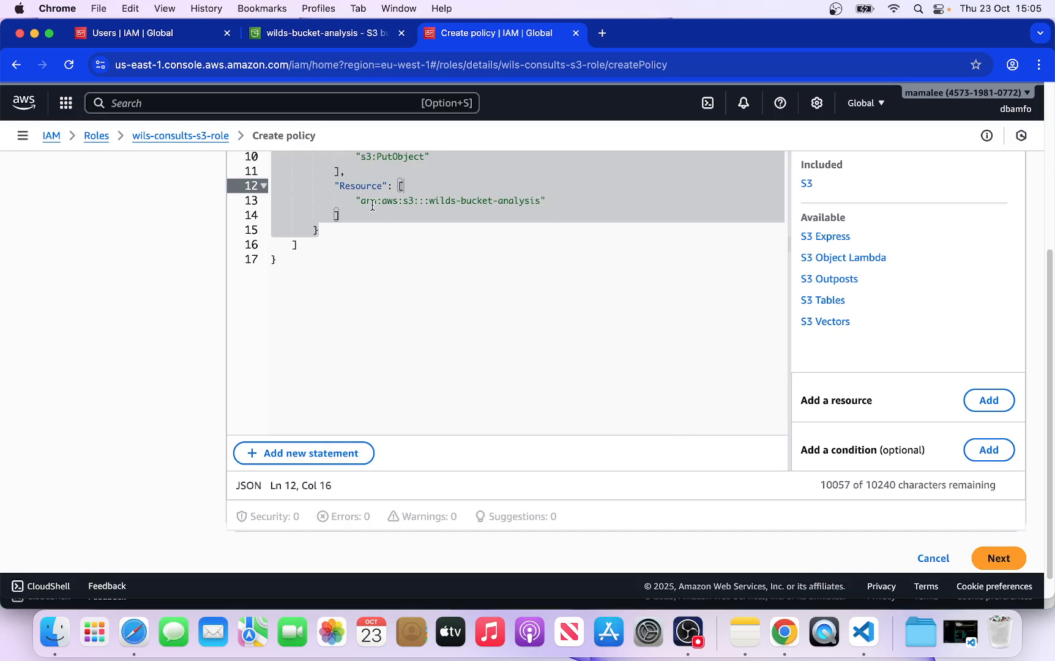
Step: Examine how the ListBucket, GetObject and PutObject actions in Statement1 relate to the bucket ARN in its Resource array
click(545, 202)
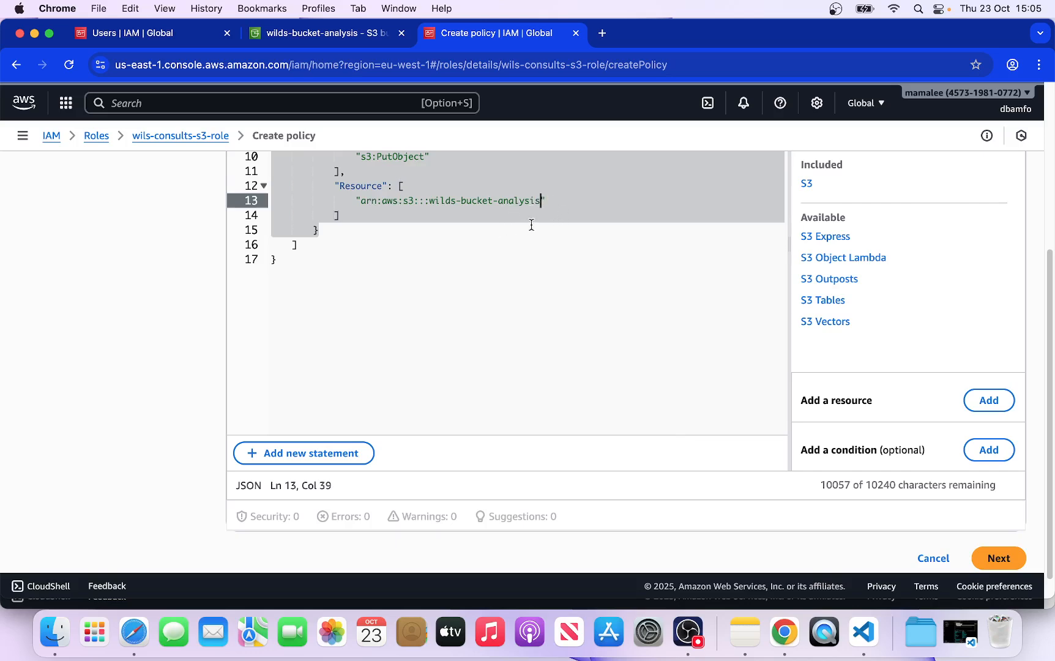
scroll(530, 224, down, 1)
scroll(532, 224, up, 5)
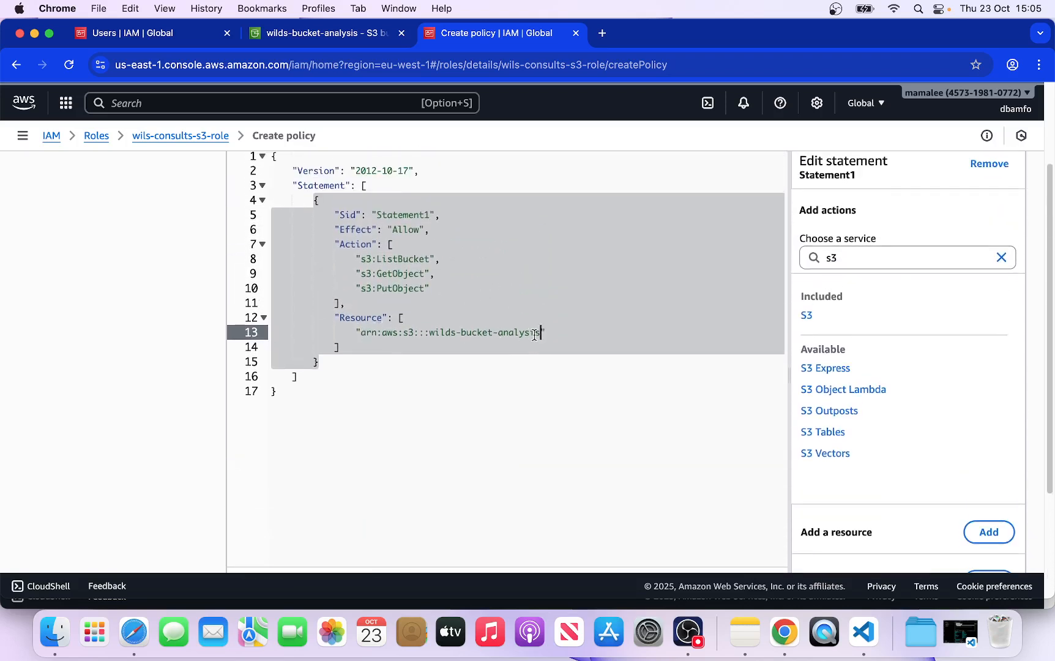
click(536, 334)
click(361, 256)
drag(361, 255, 426, 253)
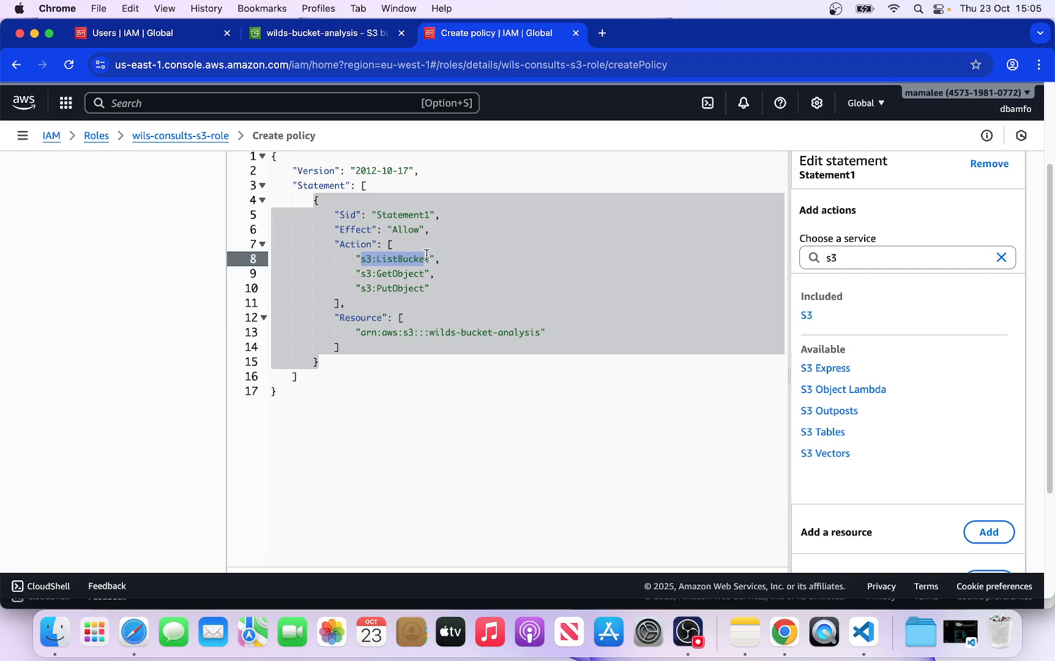
drag(356, 333, 541, 332)
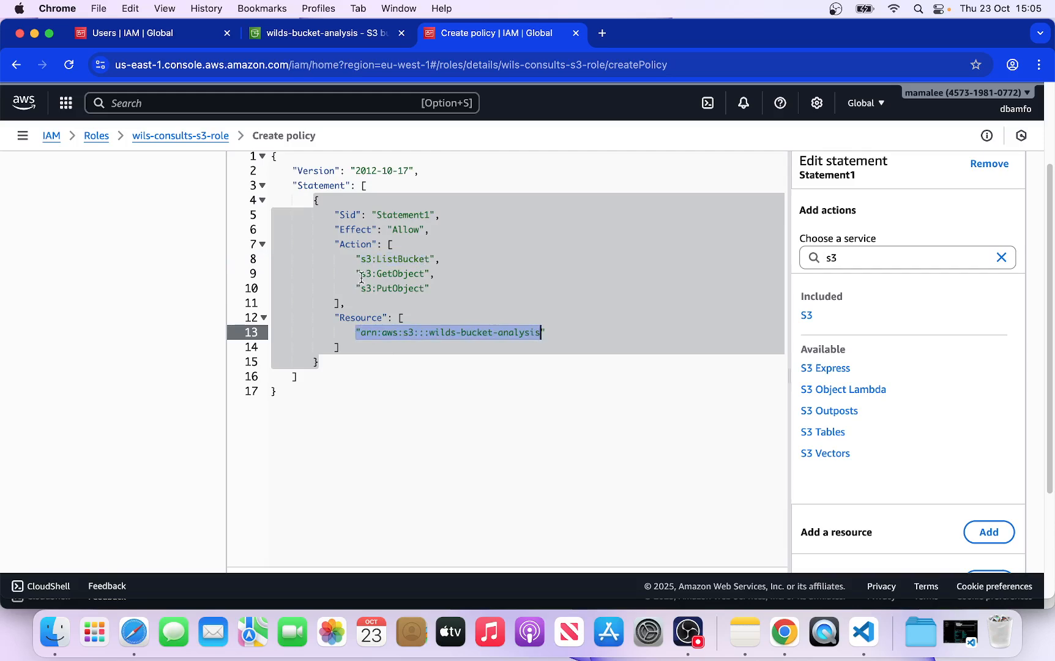
drag(361, 274, 426, 274)
drag(356, 289, 431, 288)
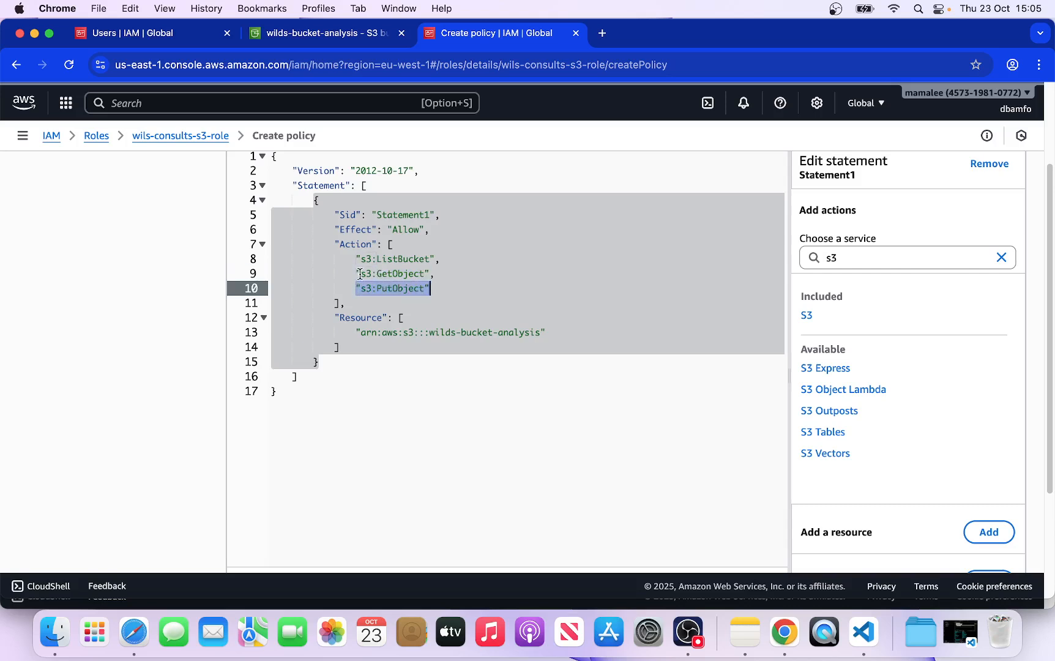
drag(361, 273, 432, 286)
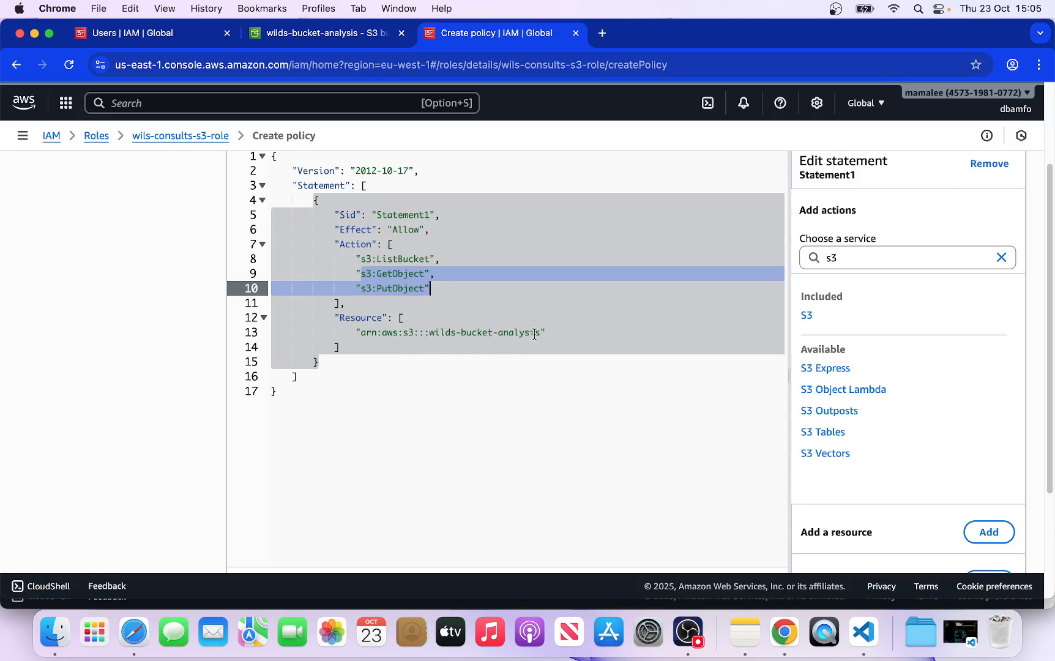
click(444, 341)
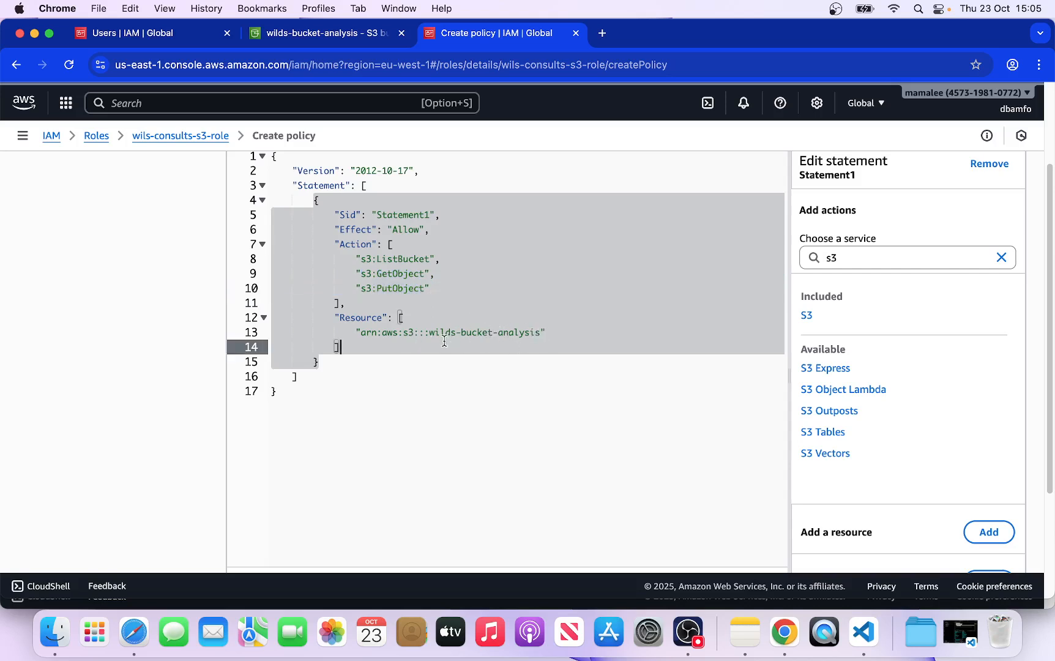
drag(360, 332, 419, 337)
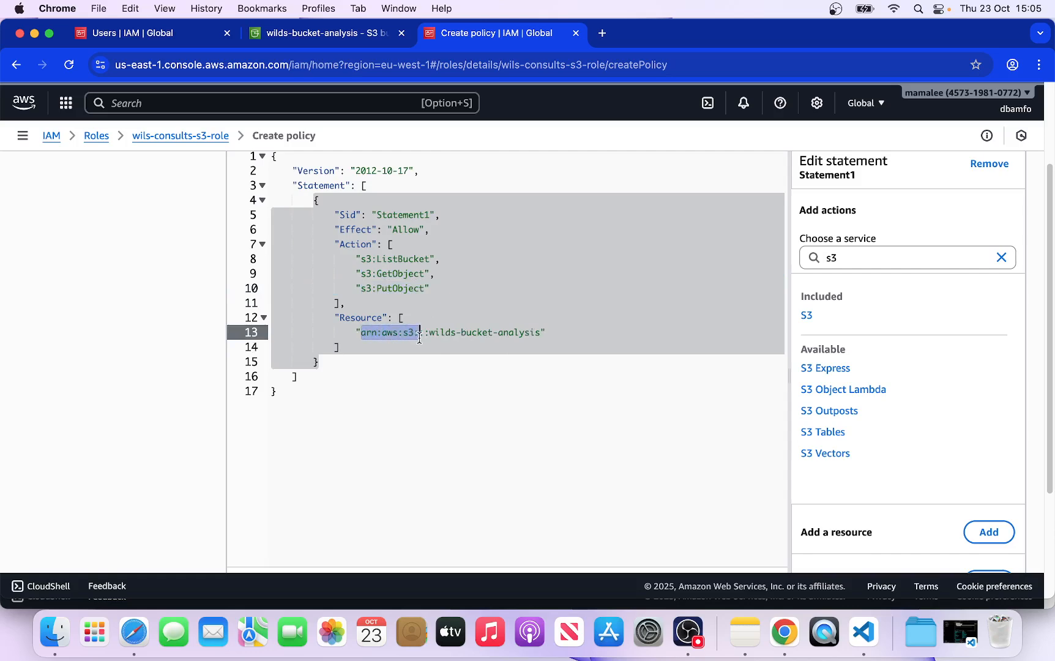
Step: Duplicate the bucket ARN as a second, comma-separated Resource entry and extend it to arn:aws:s3:::wilds-bucket-analysis/*
drag(355, 334, 539, 336)
right_click(537, 335)
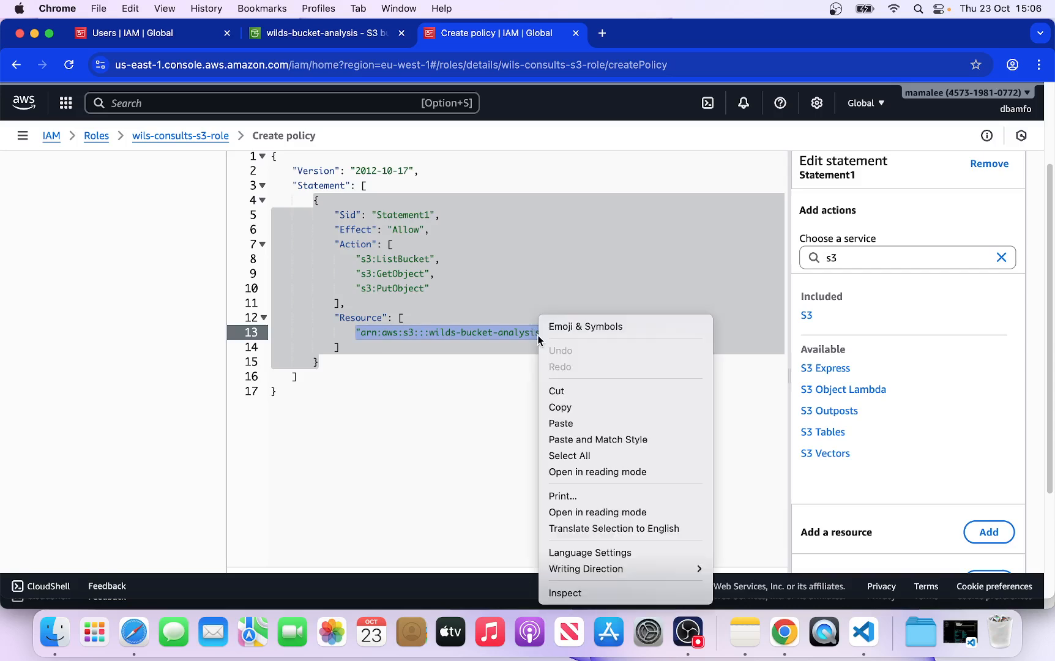
click(581, 408)
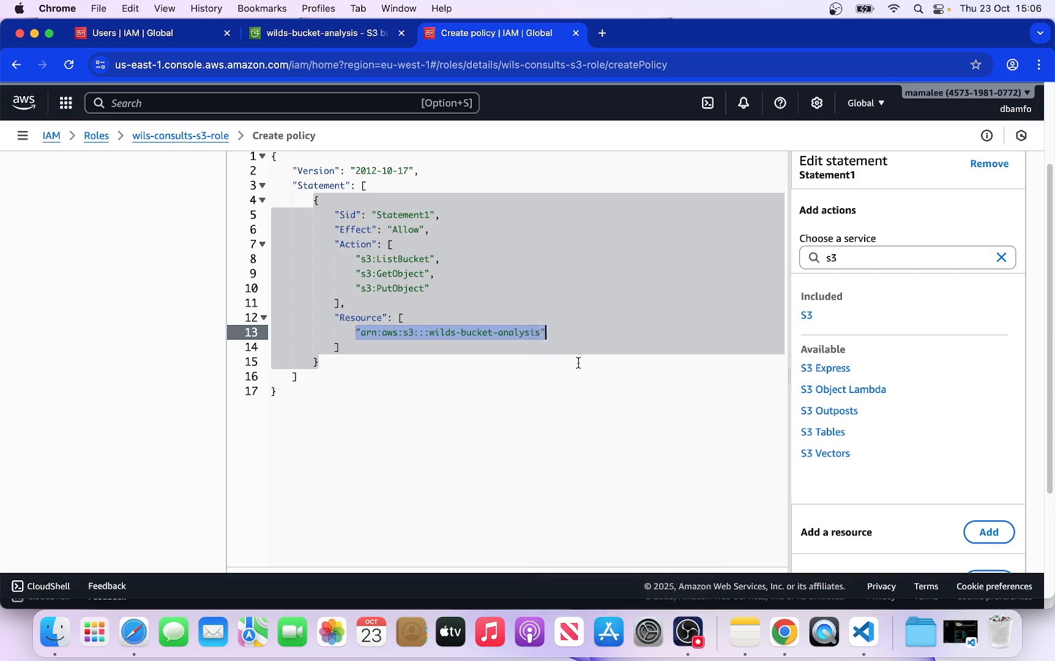
click(555, 332)
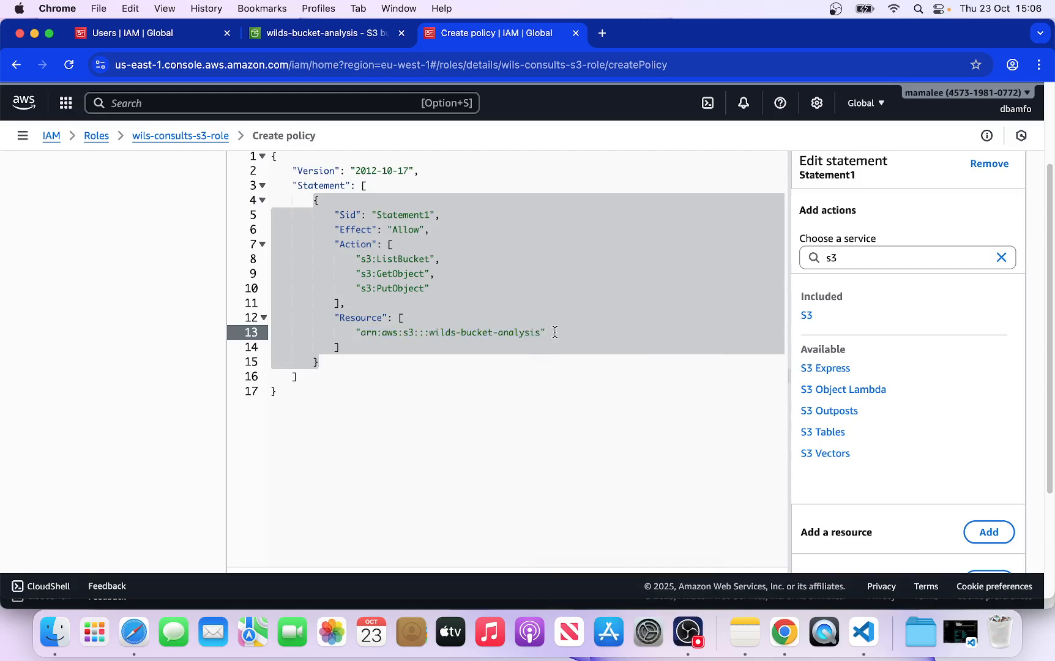
key(Return)
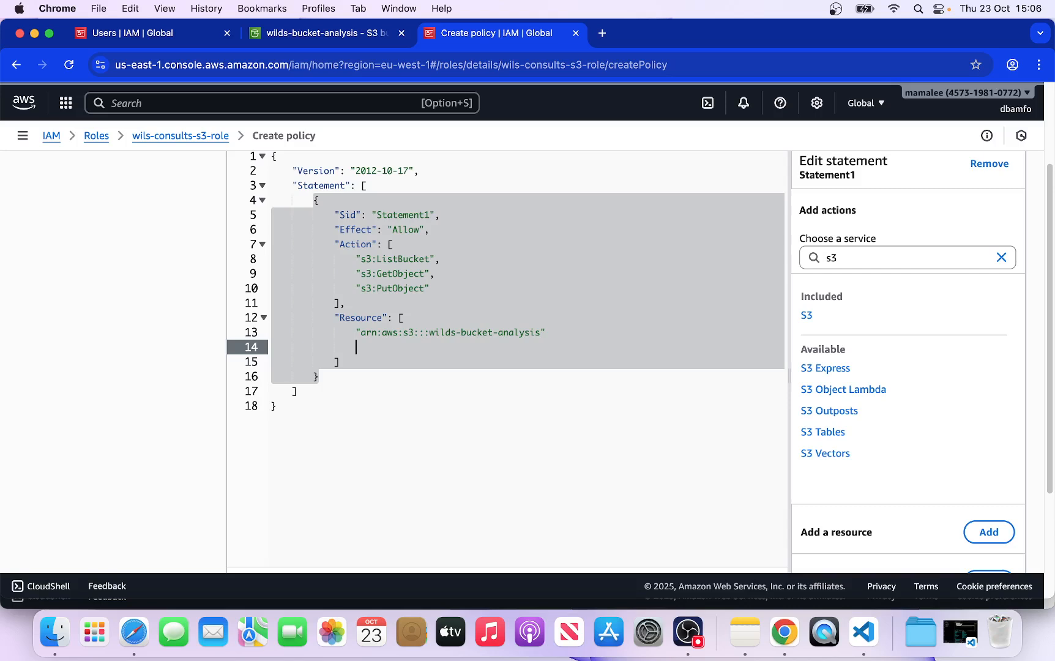
key(super+v)
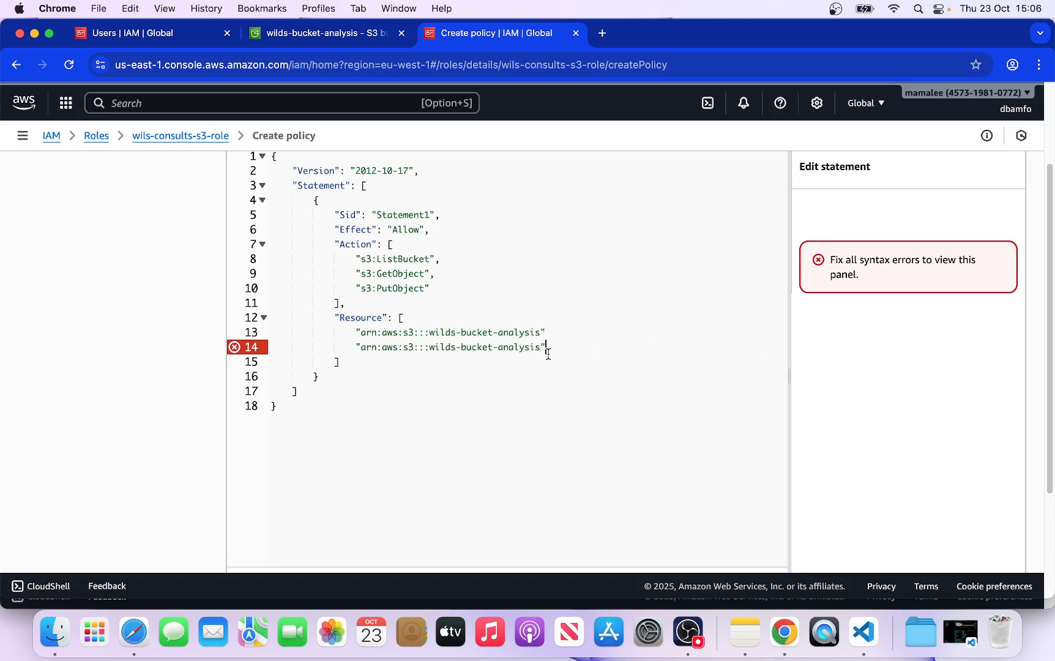
click(548, 332)
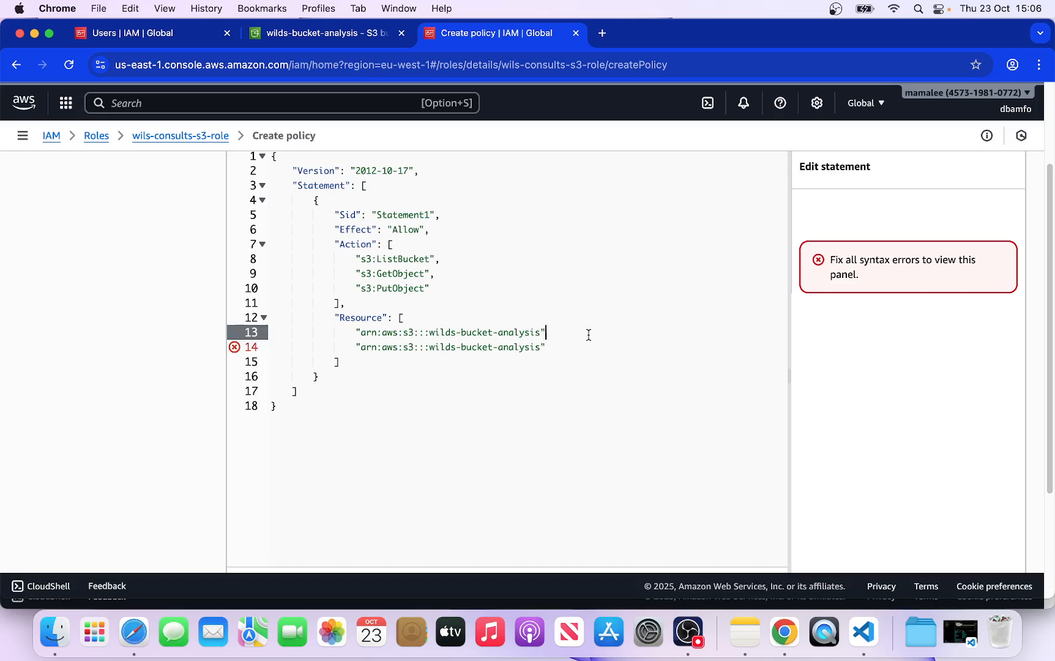
text(,)
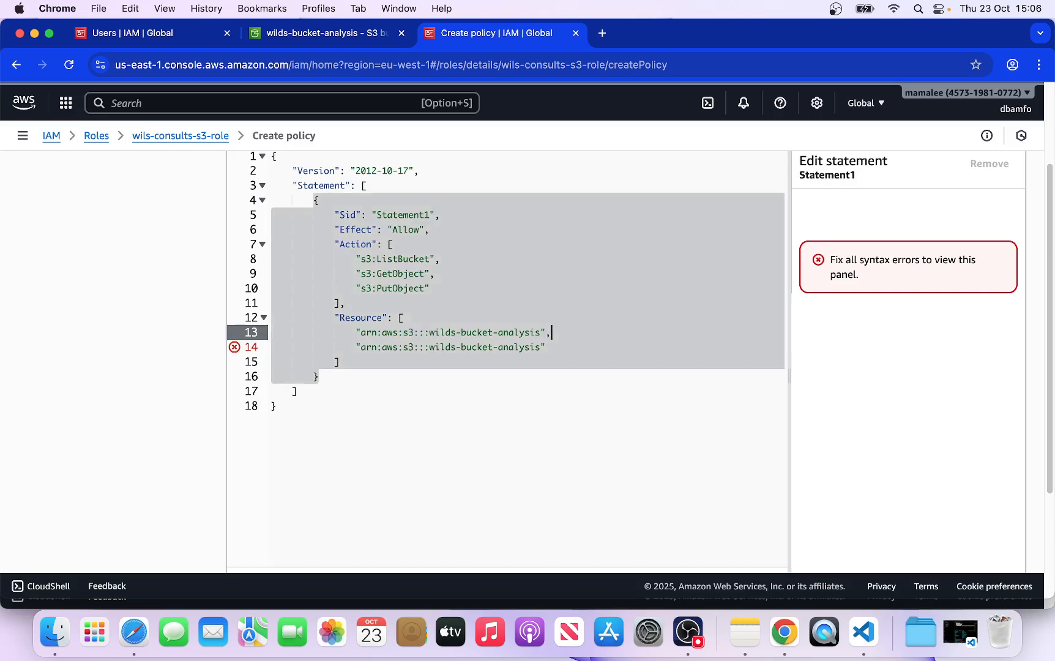
click(542, 348)
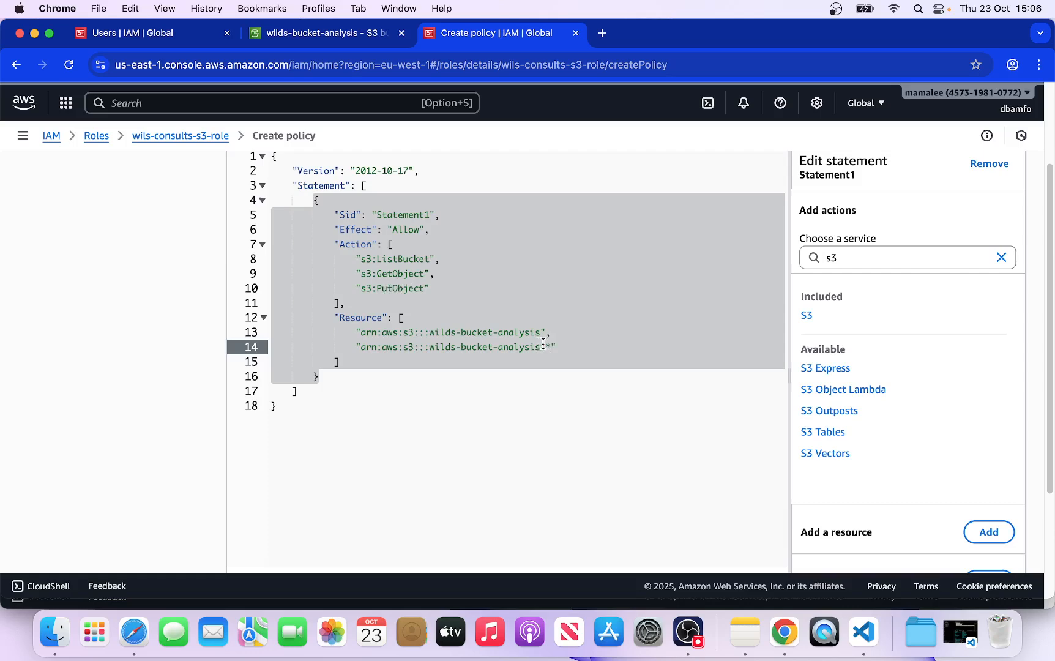
Step: Proceed to the policy review, name the inline policy wils-consult-s3-policy and create it
scroll(899, 370, down, 5)
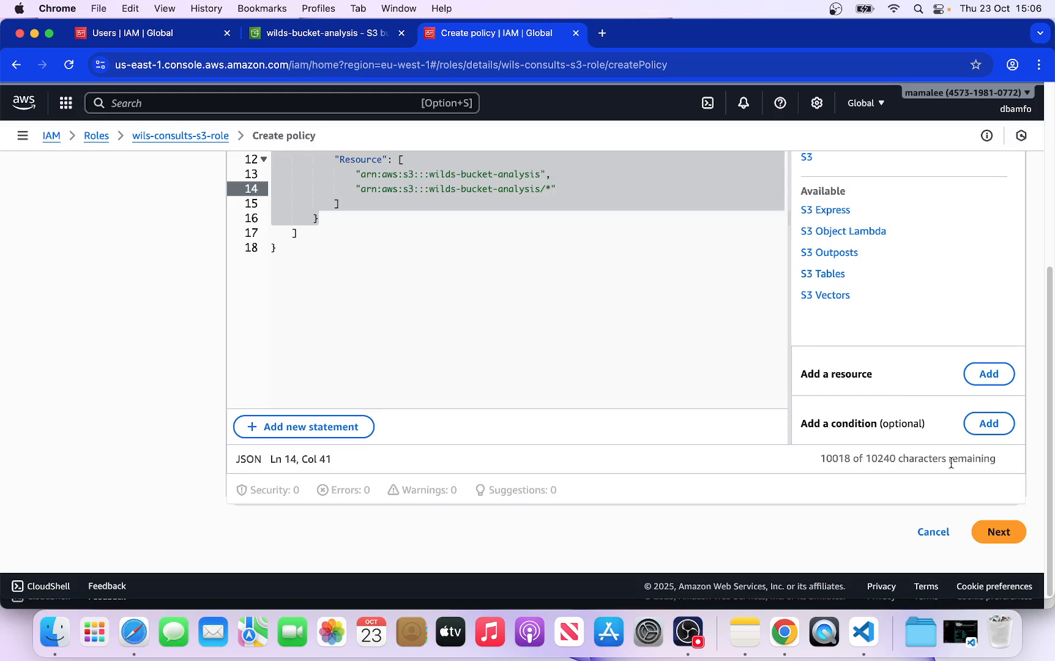
click(1000, 534)
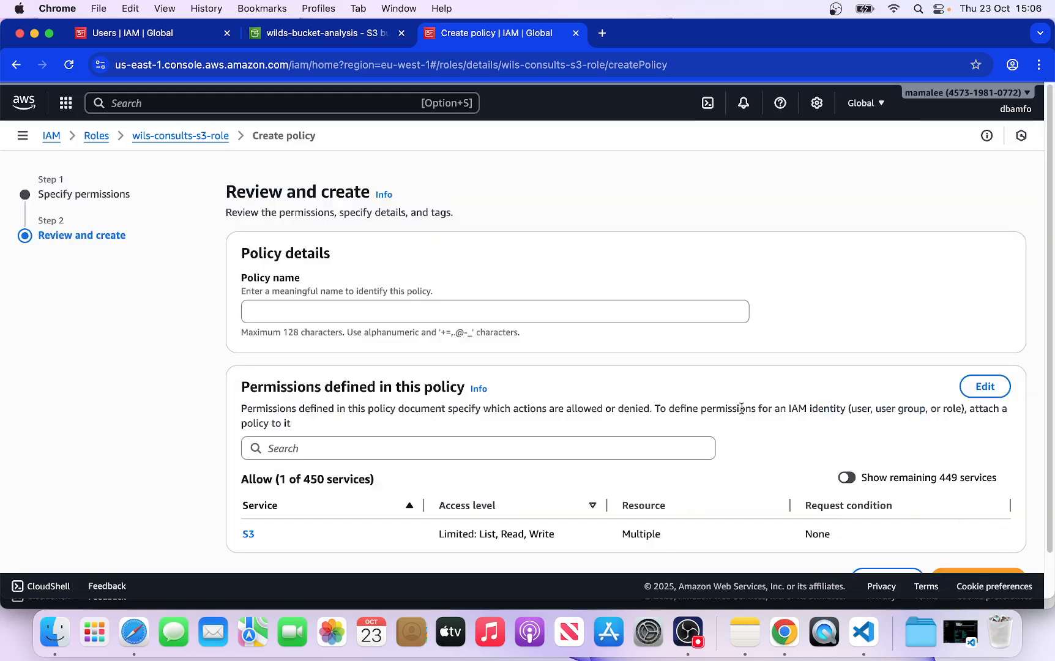
click(345, 307)
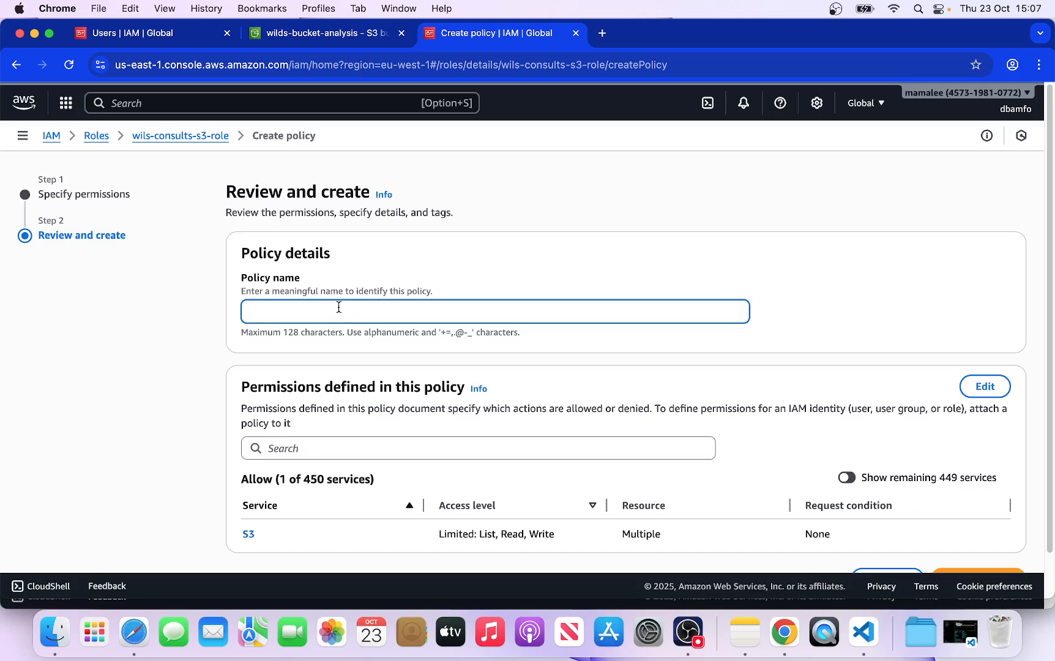
text(wil)
text(s-s3)
text(-p)
text(consu)
text(lt)
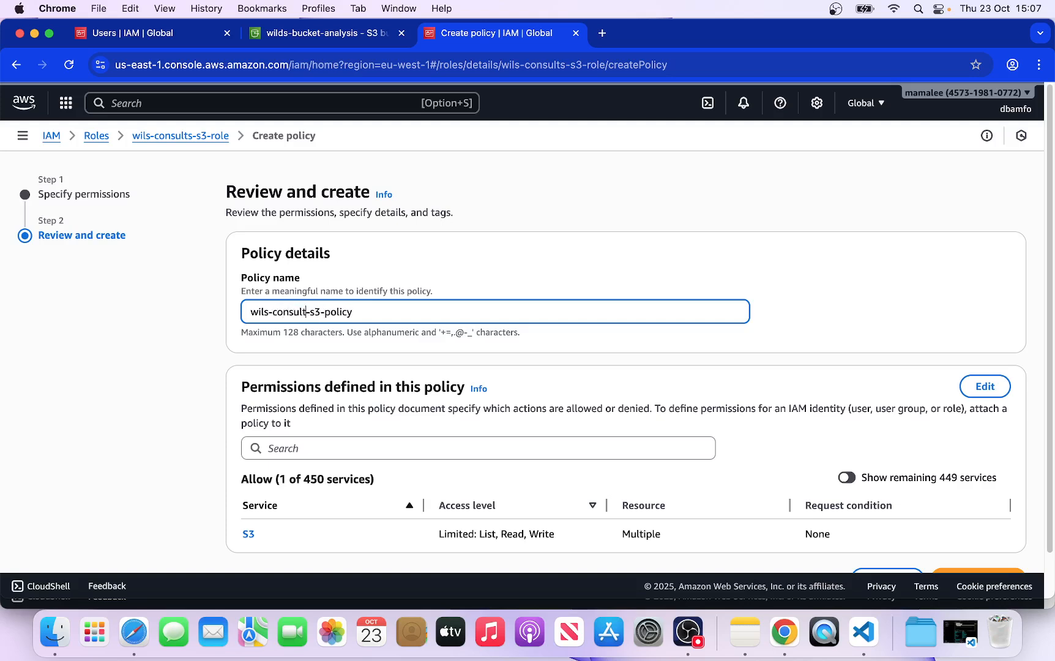
scroll(679, 301, down, 2)
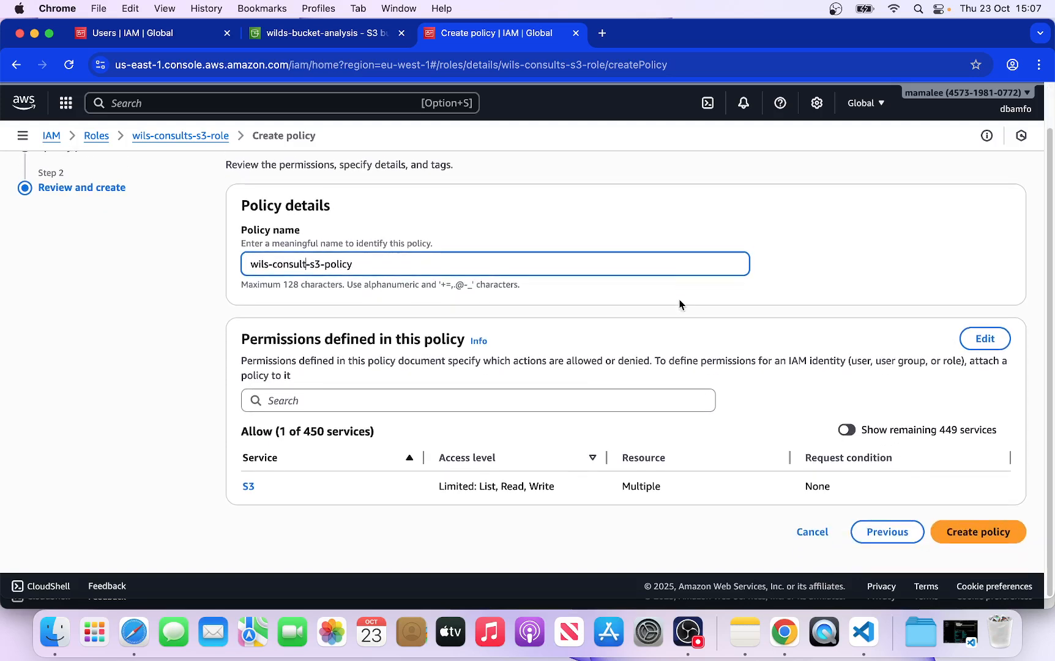
click(979, 532)
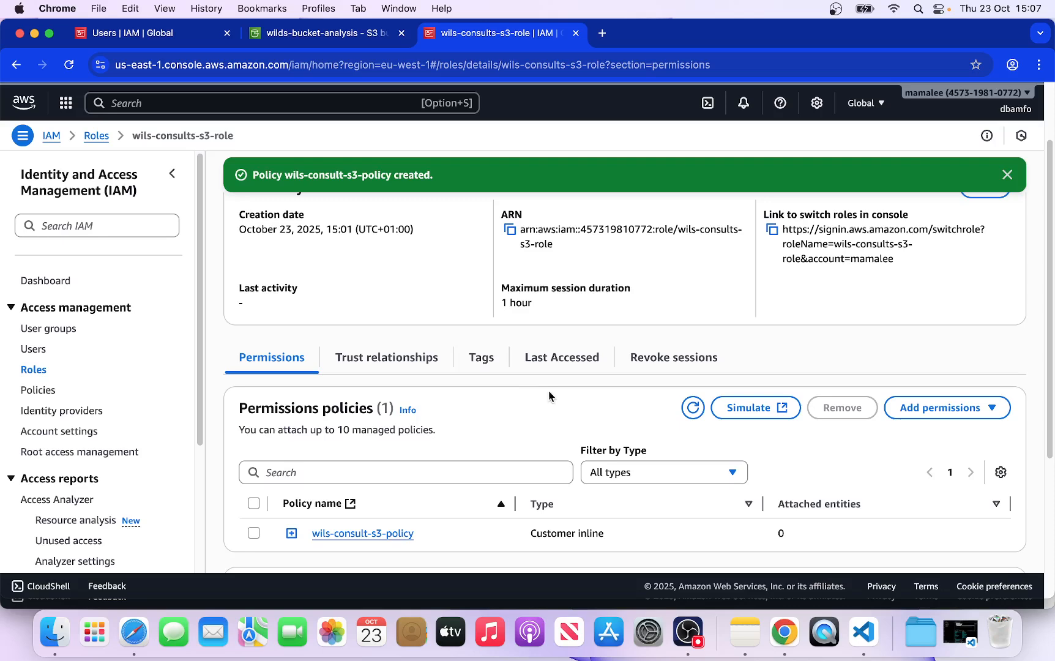
Step: Review the permissions of wils-consults-s3-role and the trusted entities in its trust relationships
scroll(519, 394, down, 3)
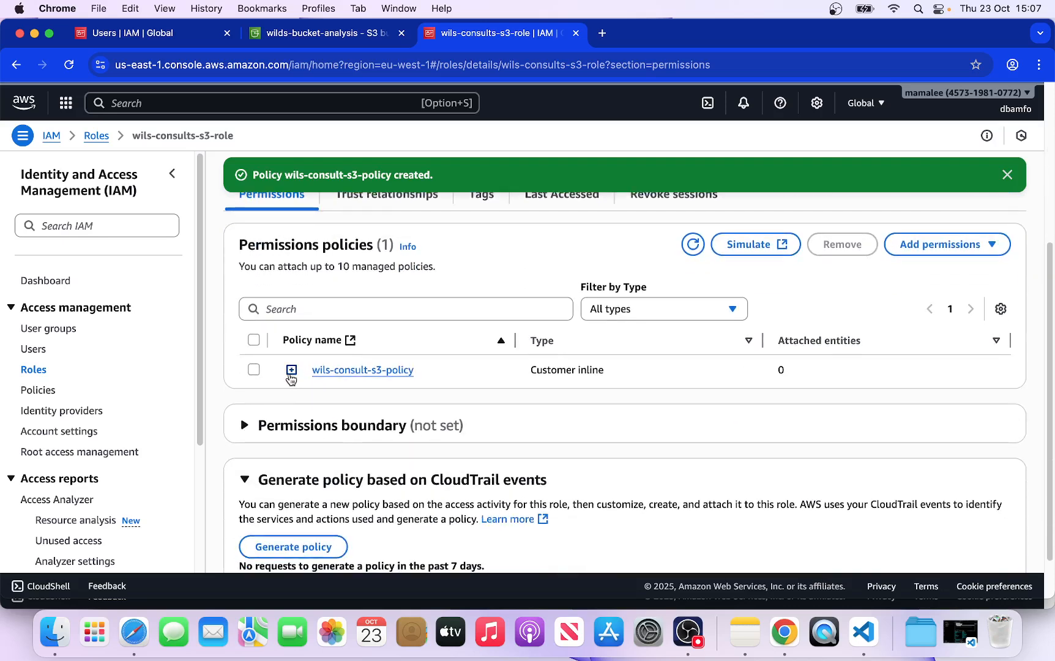
scroll(392, 403, up, 5)
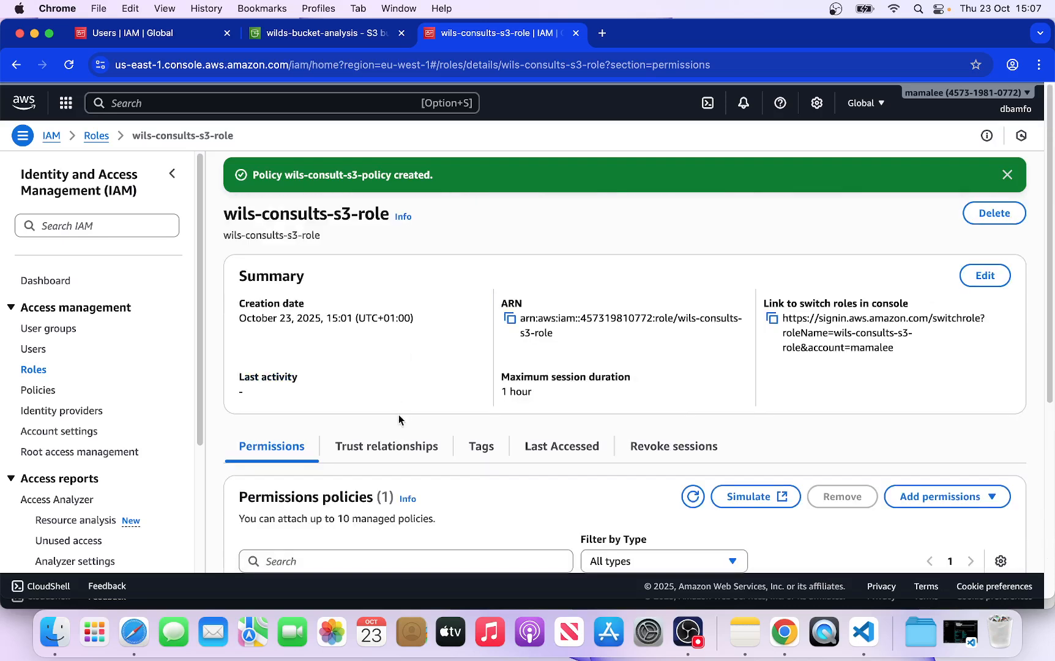
scroll(409, 406, down, 1)
click(423, 402)
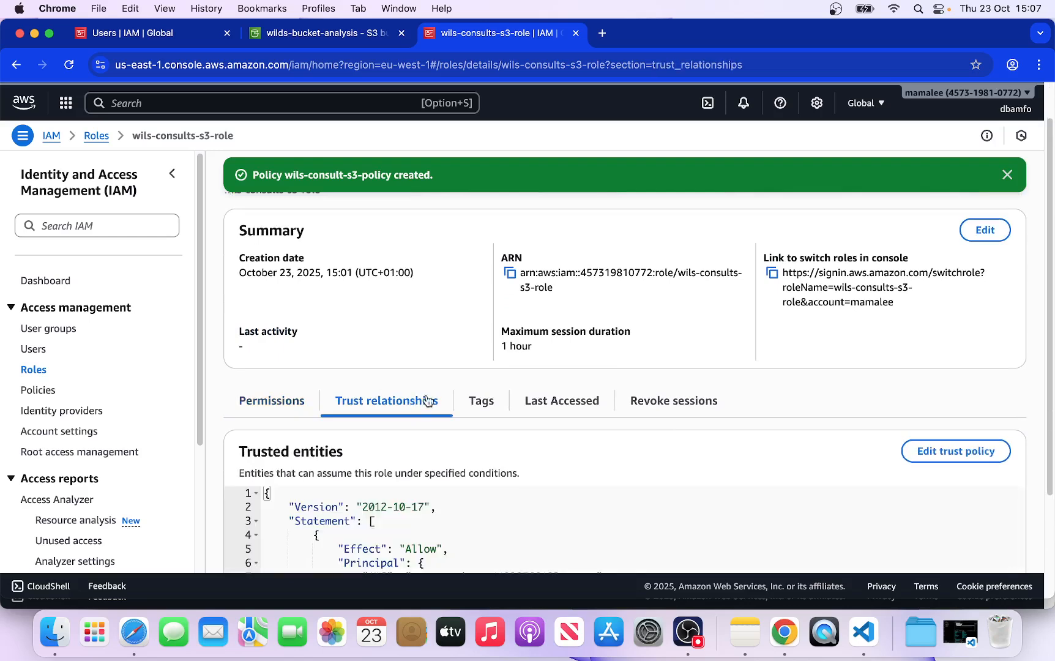
scroll(427, 398, down, 3)
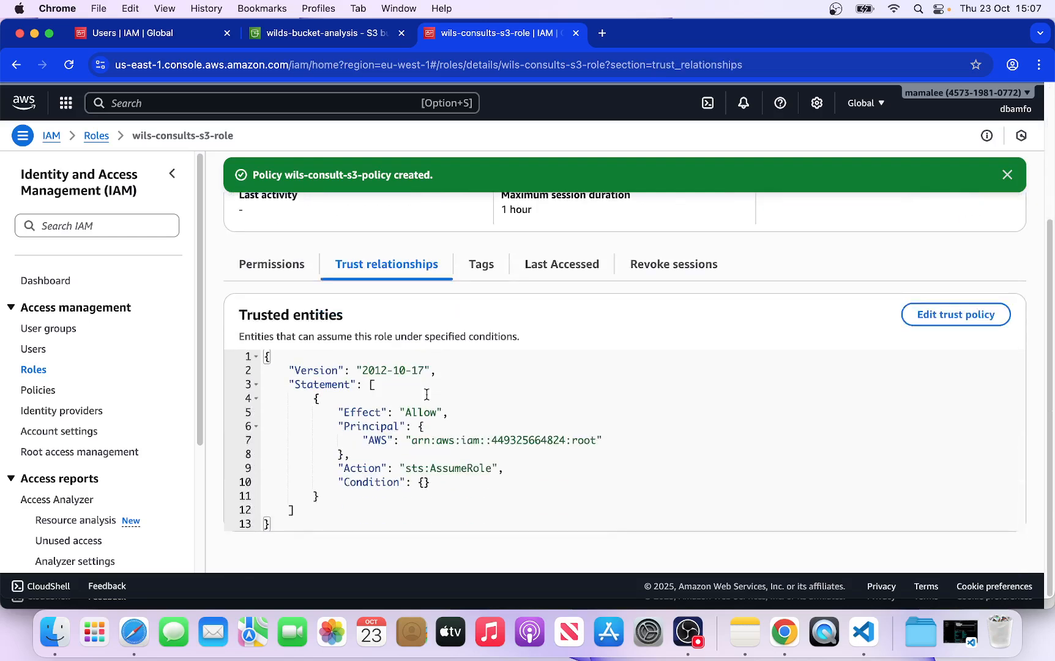
Step: Examine the trusted account and sts:AssumeRole action in the role's trust policy, and the two bucket resources in wils-consult-s3-policy
double_click(585, 440)
drag(492, 441, 572, 441)
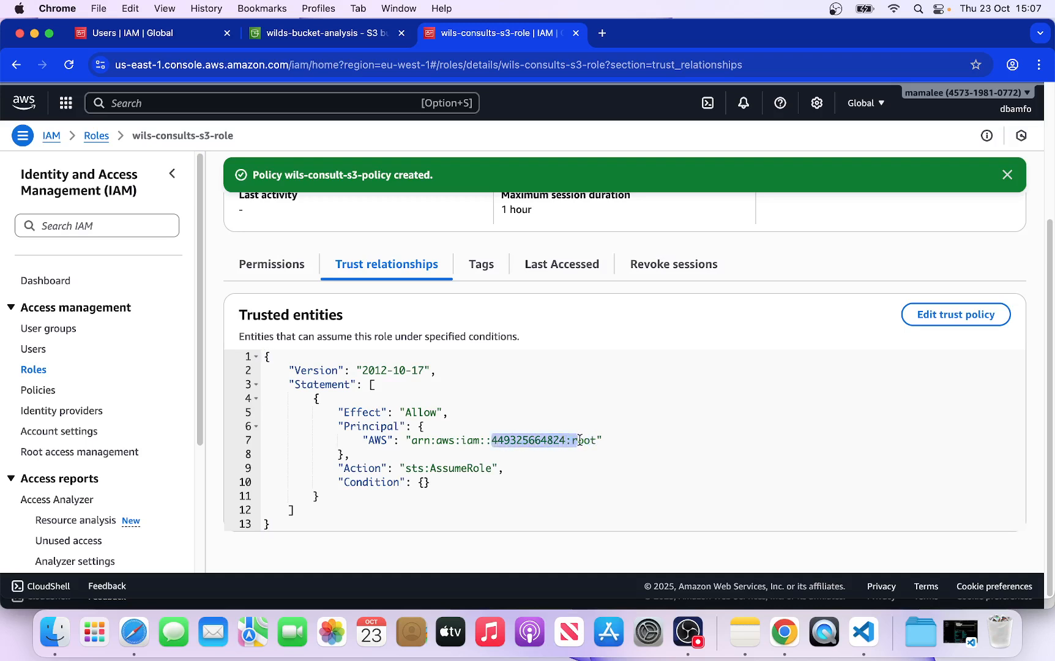
click(403, 468)
drag(403, 468, 494, 470)
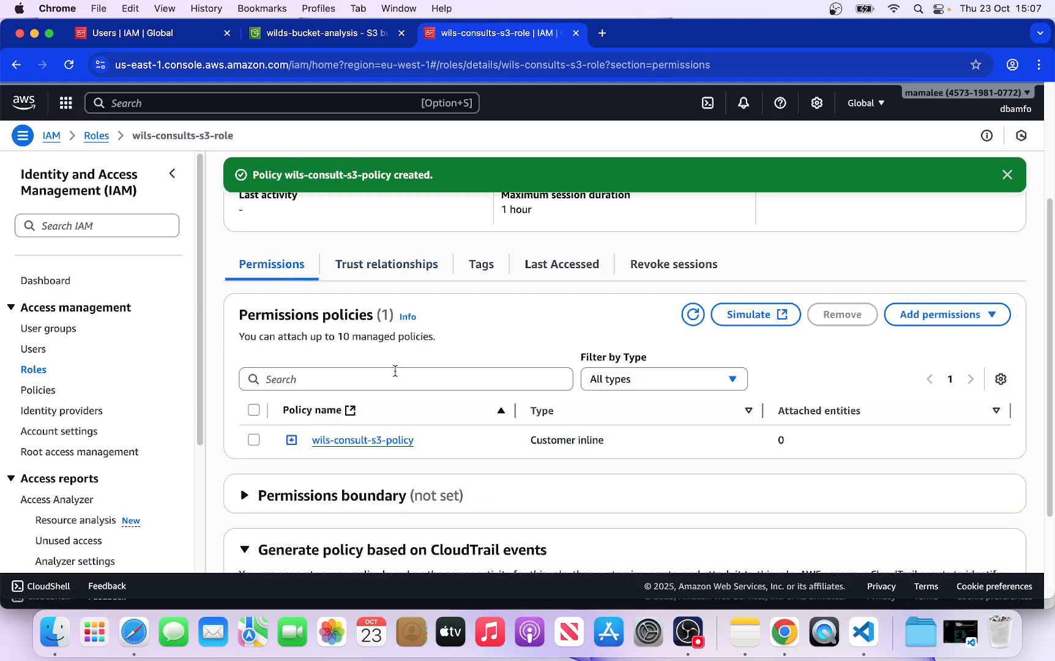
click(291, 440)
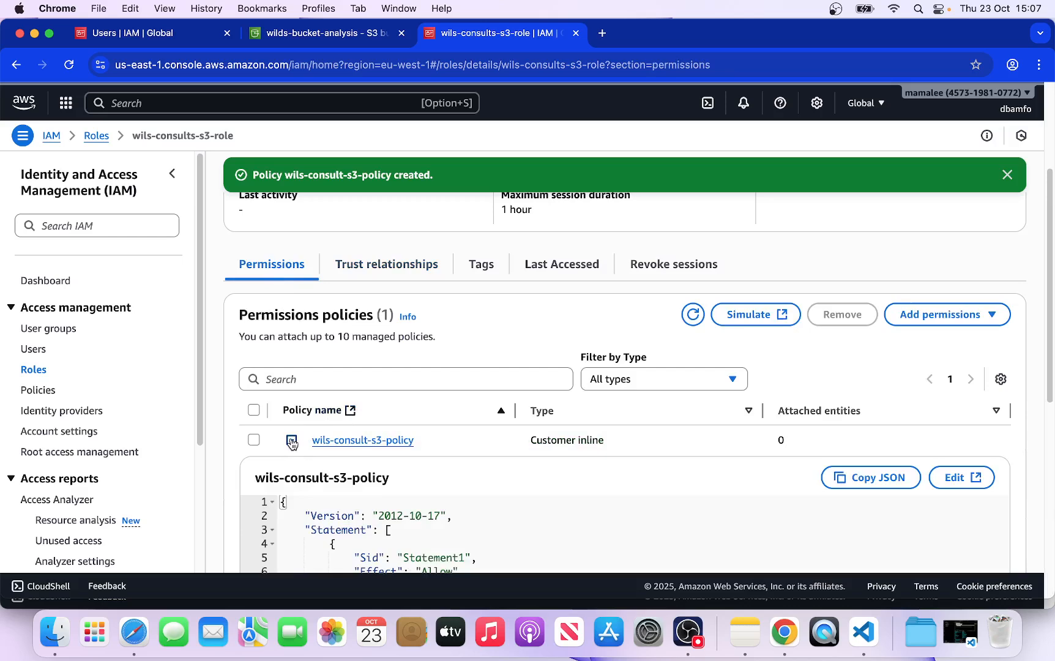
scroll(433, 396, down, 5)
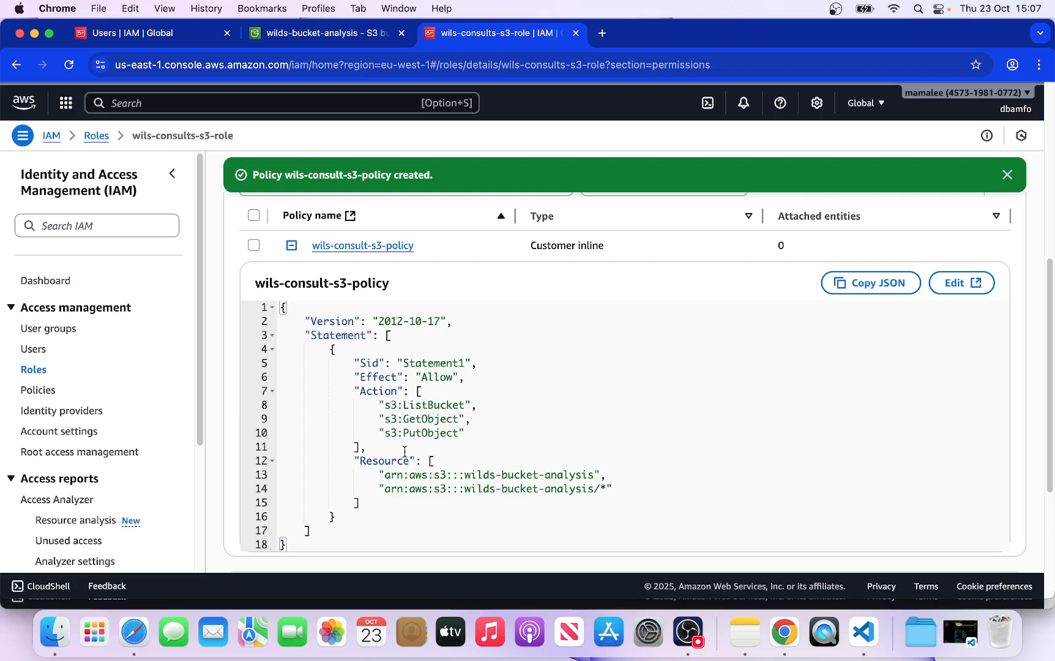
drag(384, 476, 611, 489)
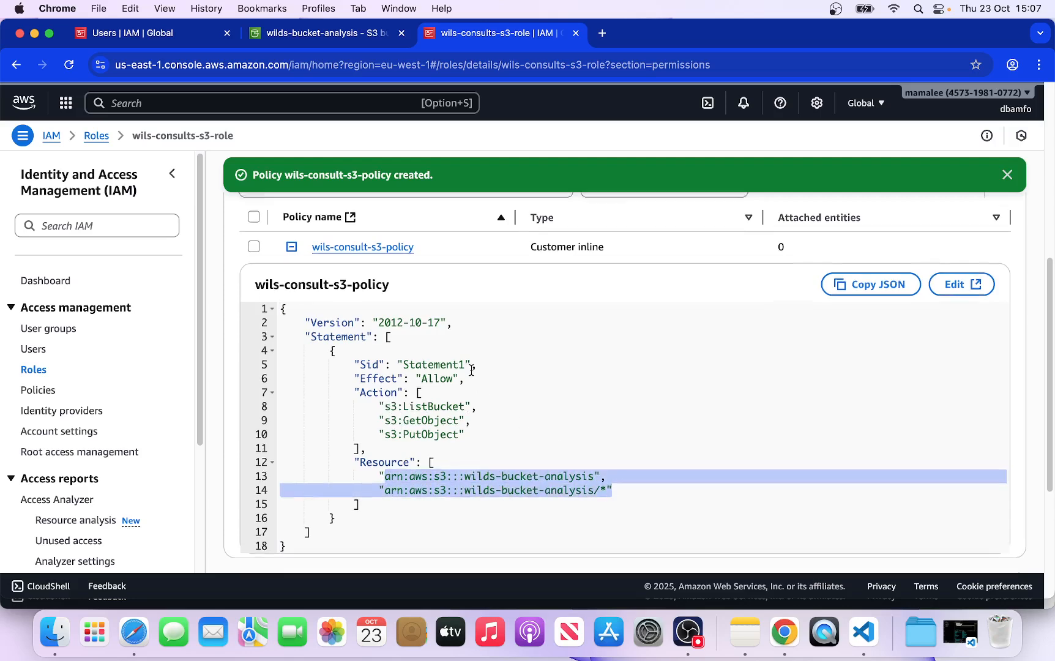
Step: Recheck the trusted entities of wils-consults-s3-role and copy the role's ARN from its summary
scroll(471, 370, up, 5)
click(396, 350)
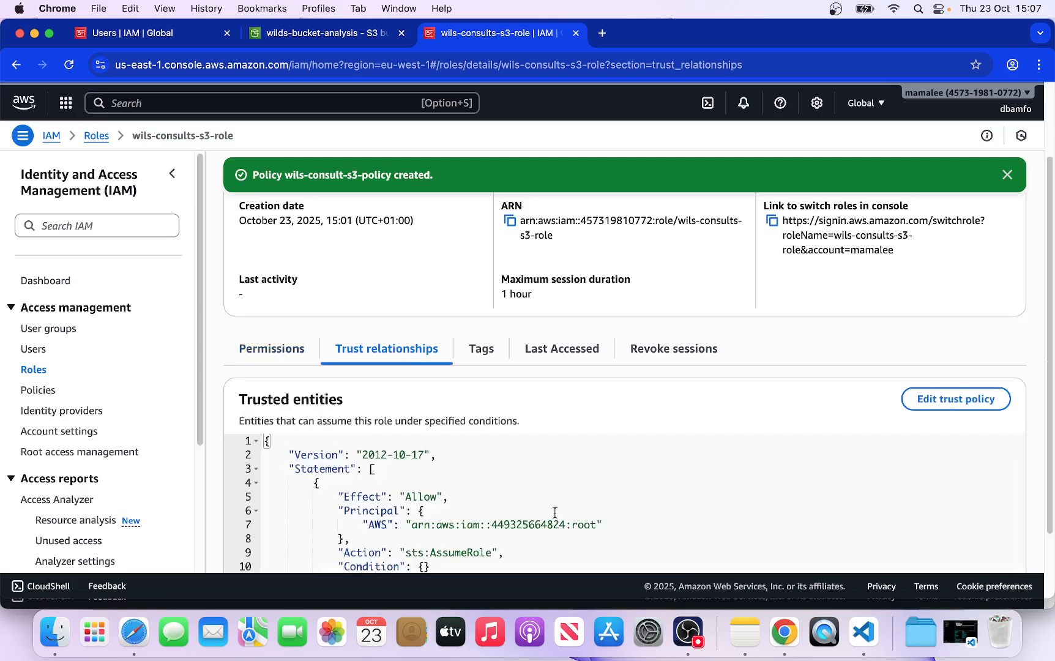
scroll(554, 511, down, 2)
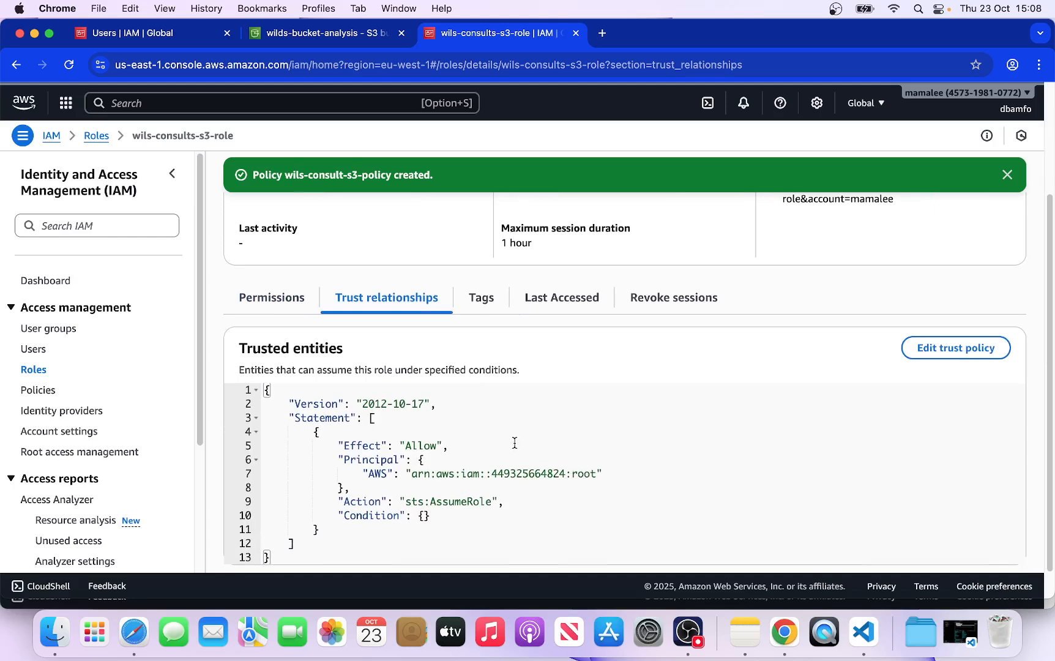
scroll(515, 442, down, 1)
scroll(505, 428, up, 3)
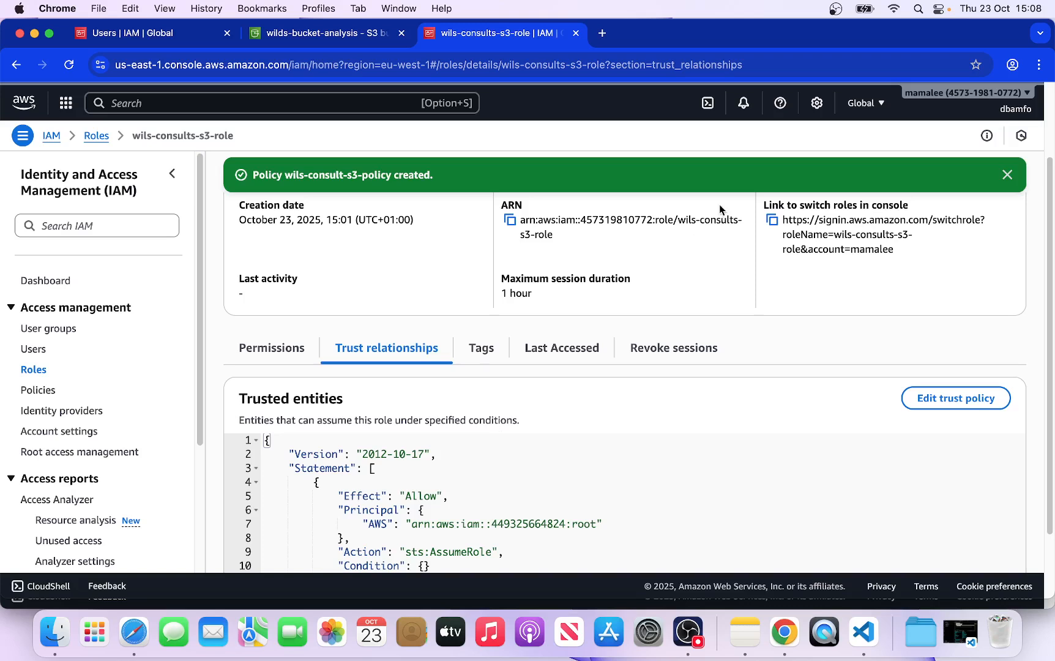
scroll(587, 232, up, 1)
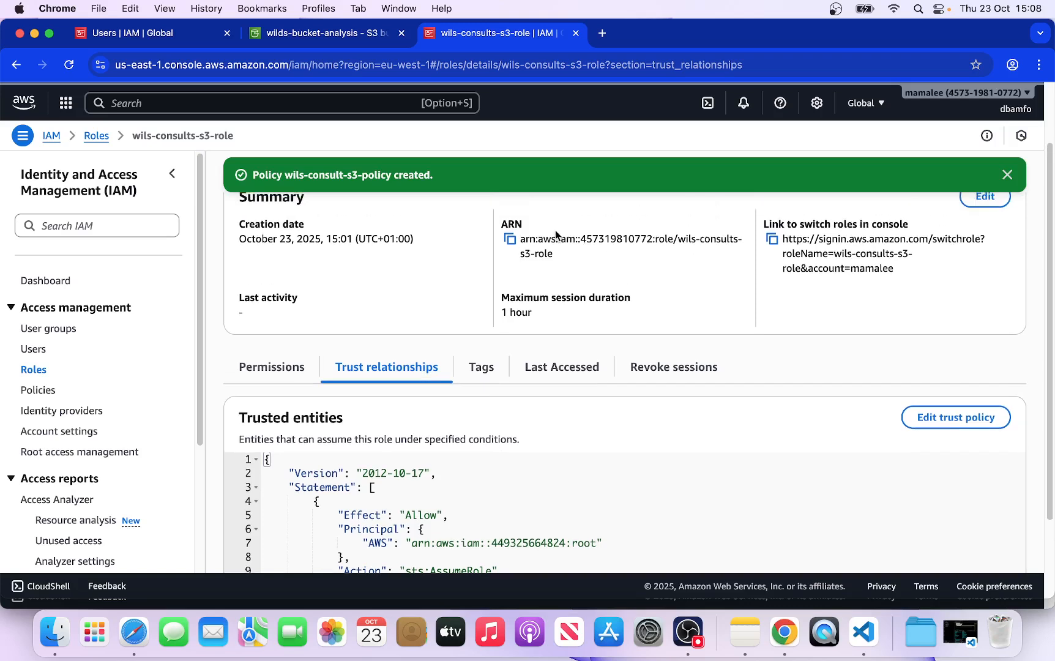
click(510, 240)
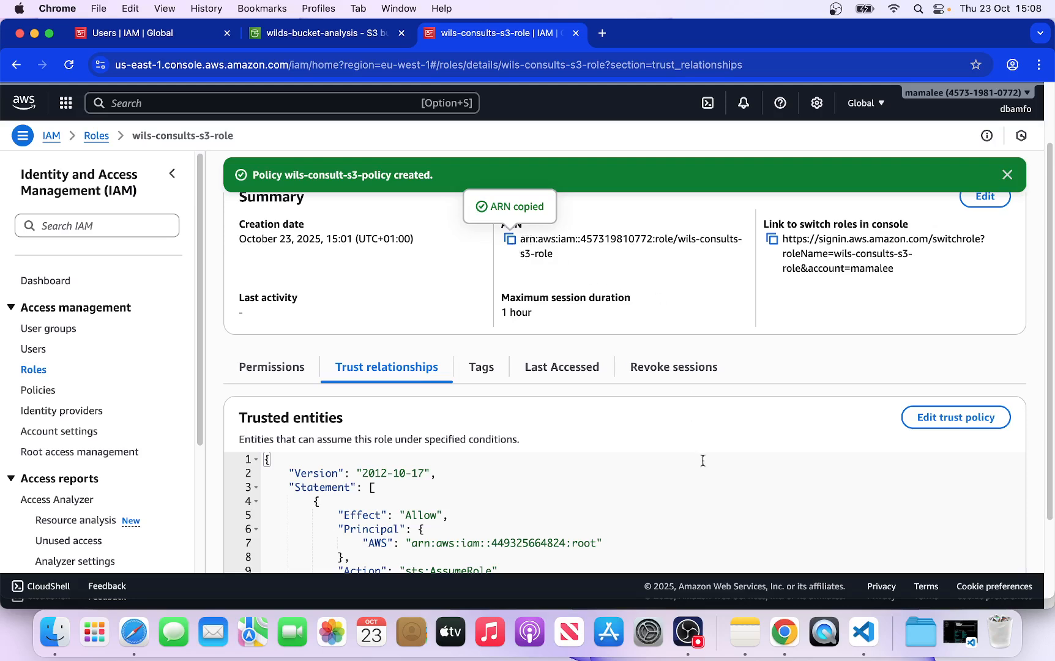
Step: Switch to Safari and view the AWS Cross-Account Access diagram in the Google Slides presentation
click(133, 632)
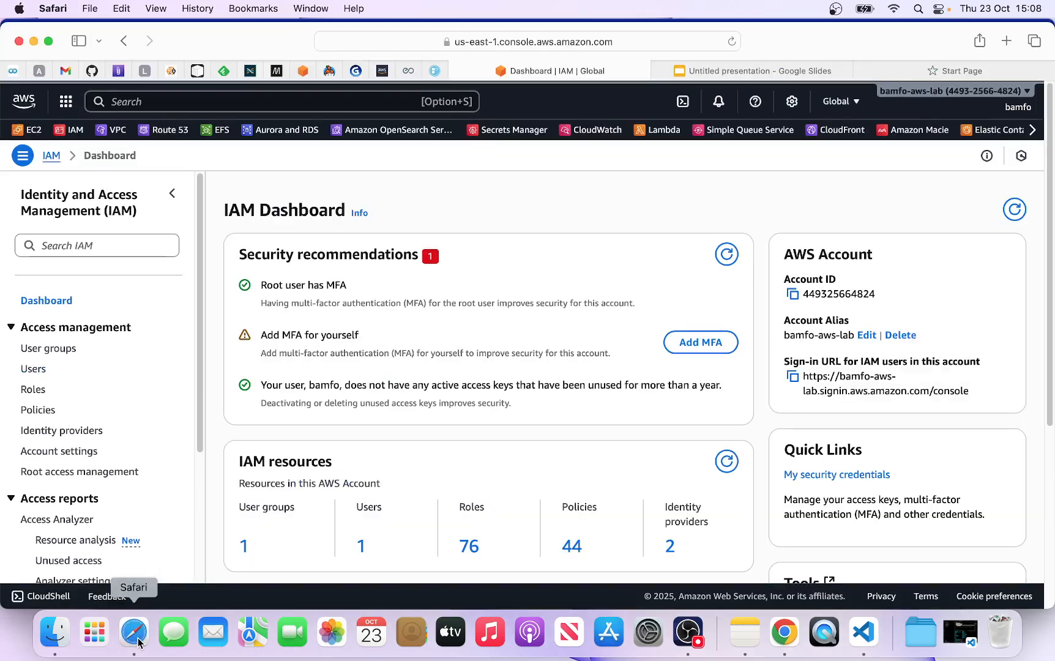
click(737, 66)
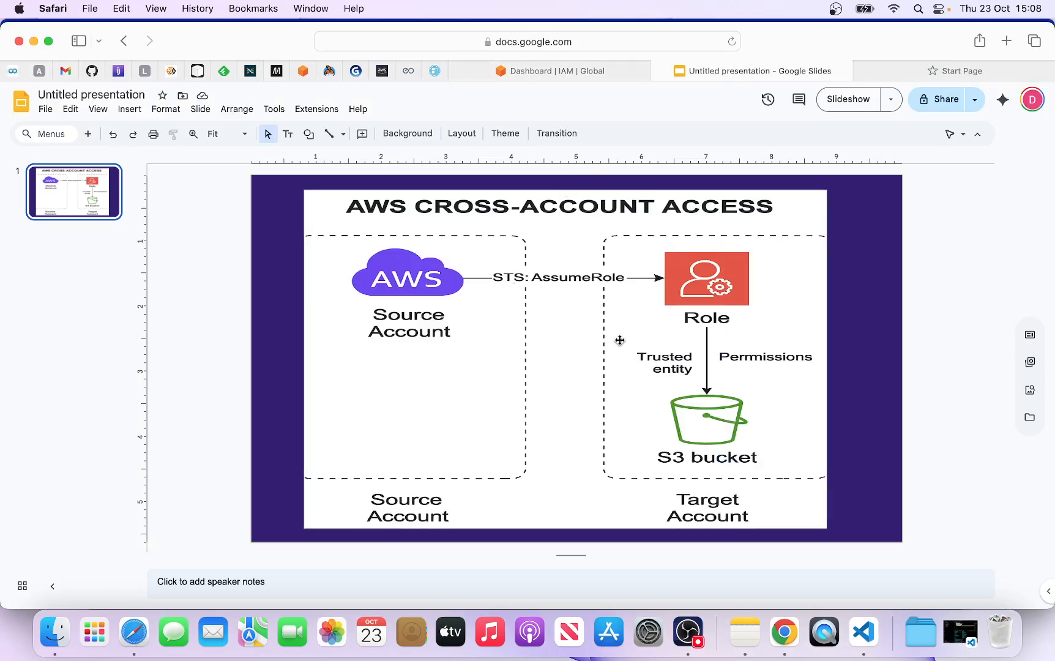
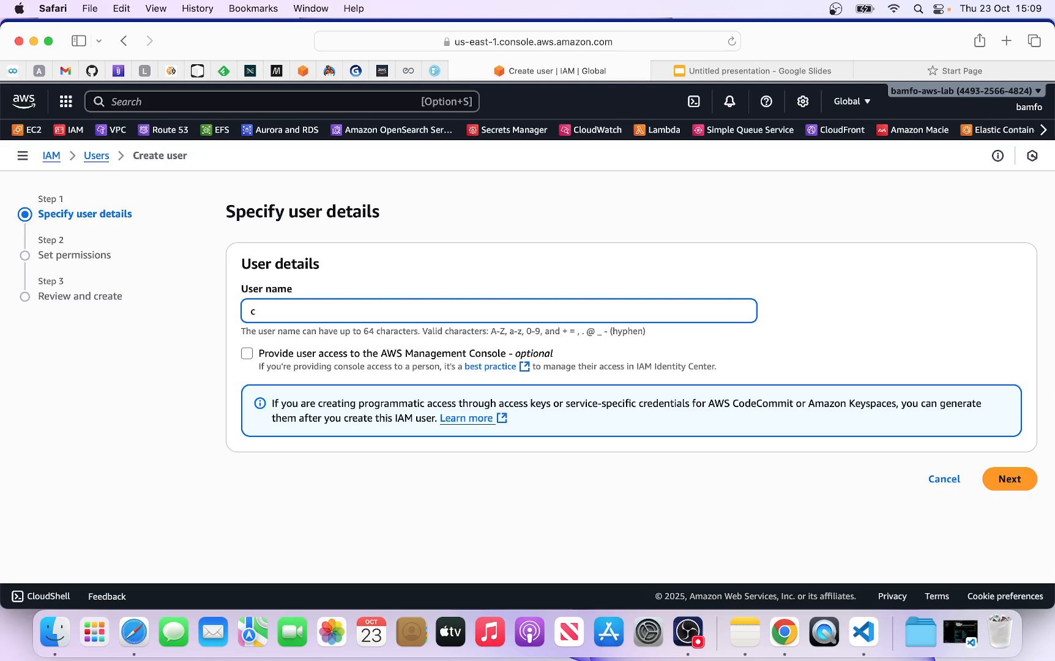
Step: Enter the new IAM user's name and provide the user with access to the AWS Management Console
text(arlie)
click(247, 354)
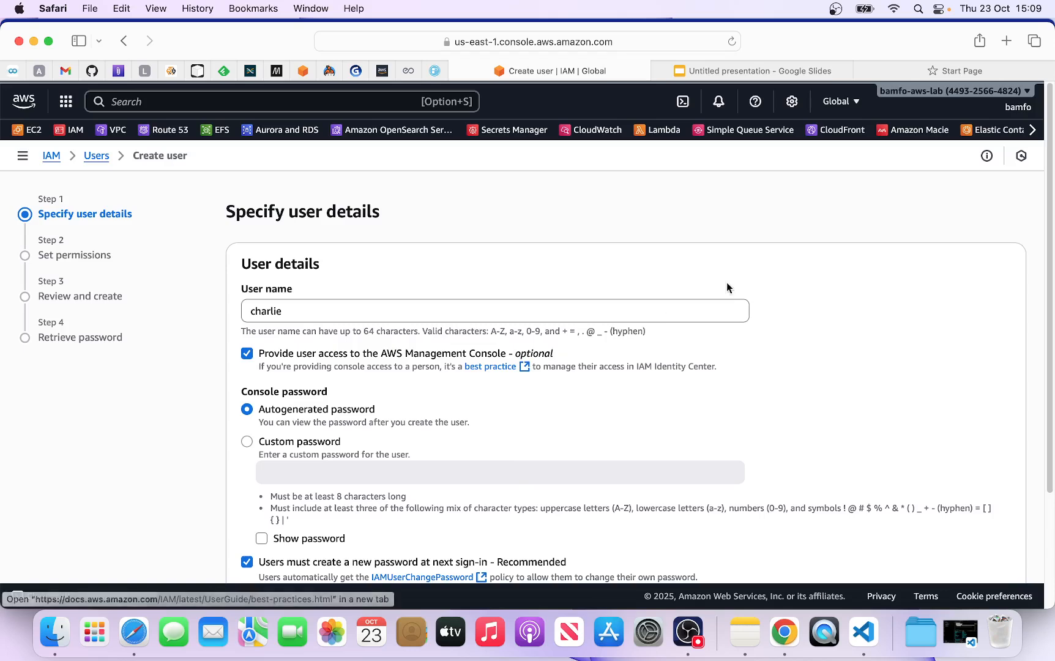
scroll(501, 445, down, 3)
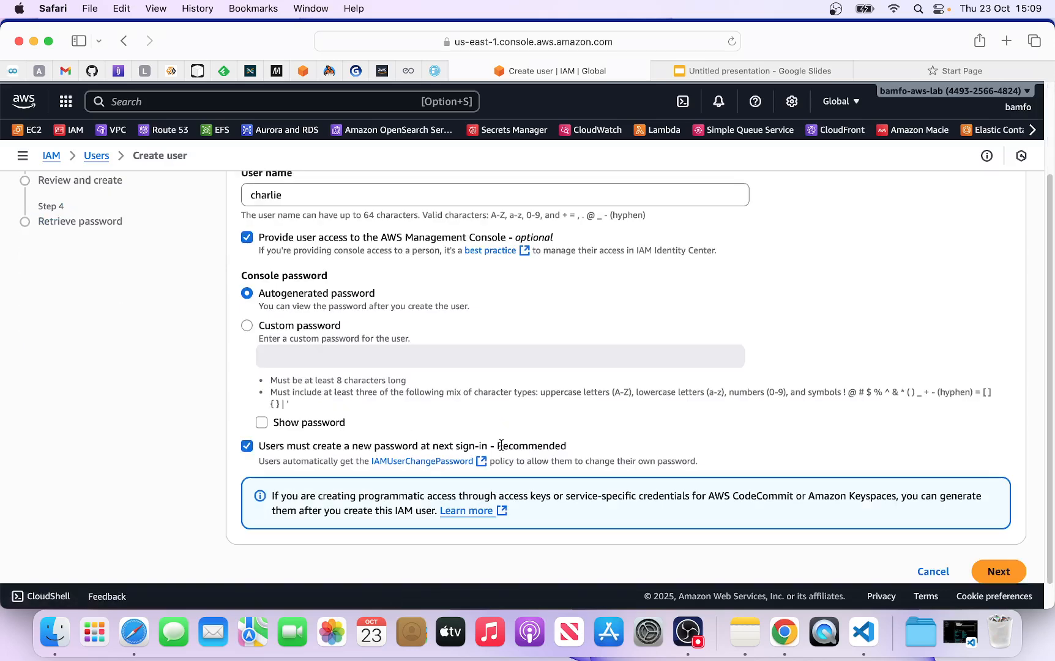
Step: Set a custom console password without requiring a new one at next sign-in, and proceed to the user's permissions
click(254, 328)
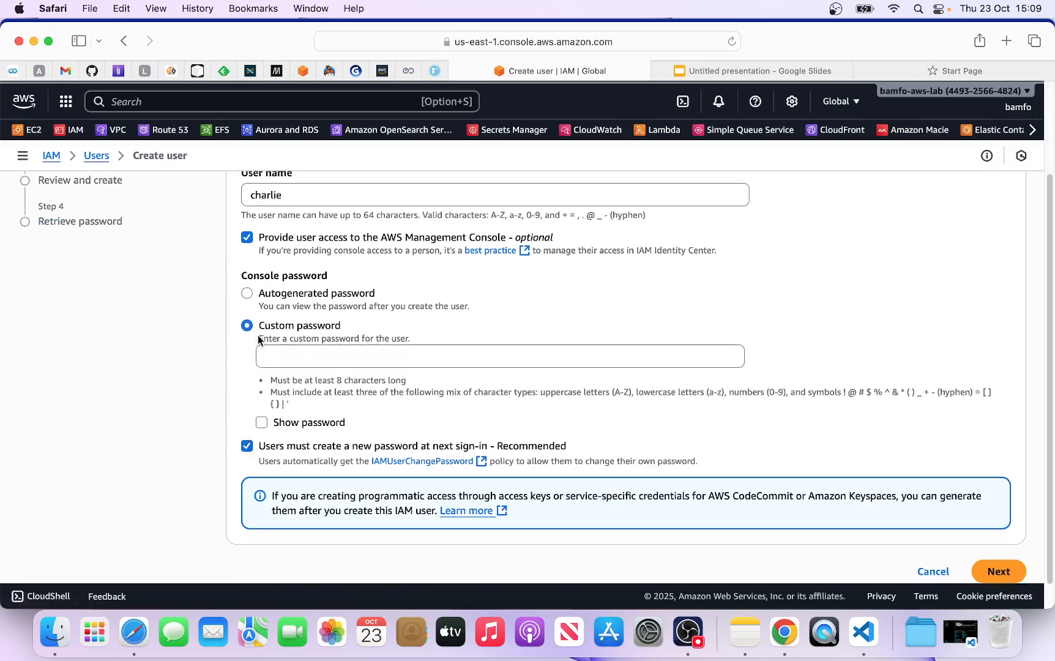
click(283, 355)
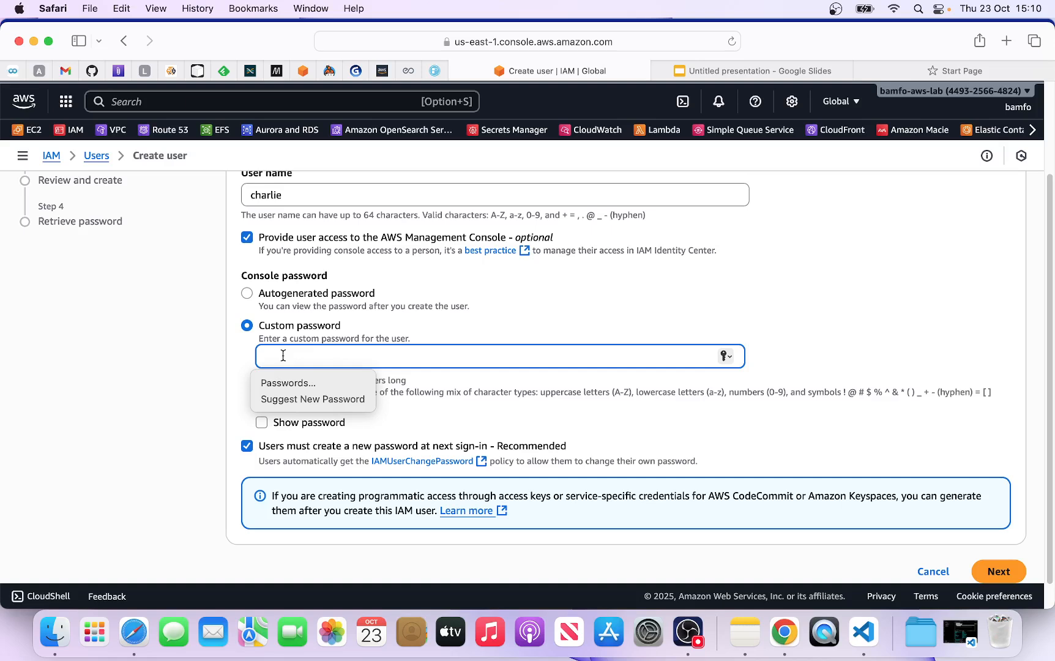
text(••••)
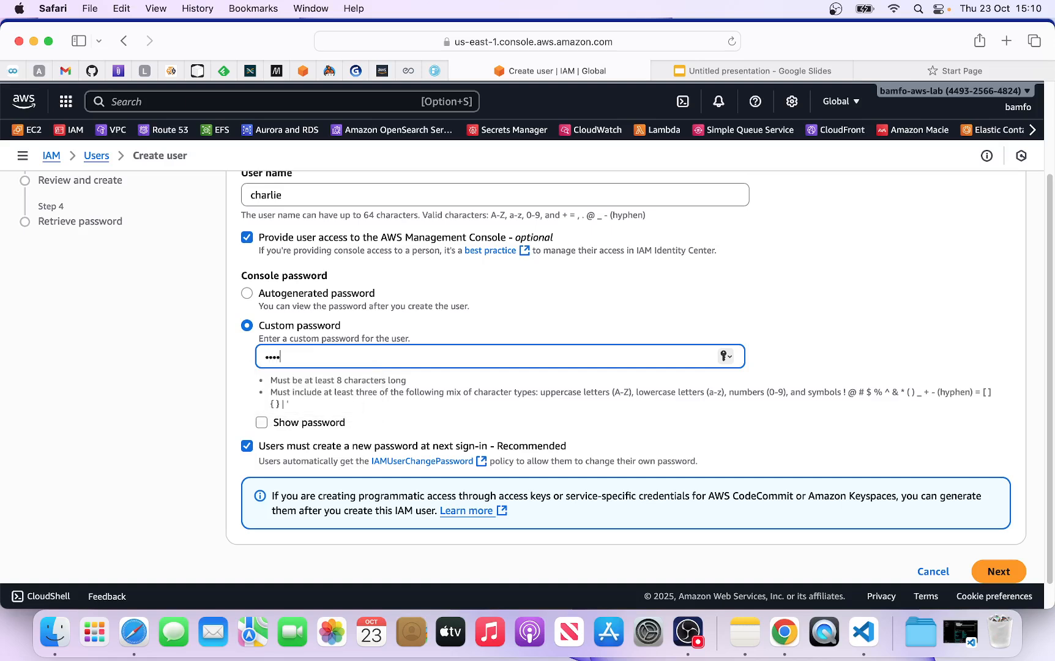
text(••)
click(246, 445)
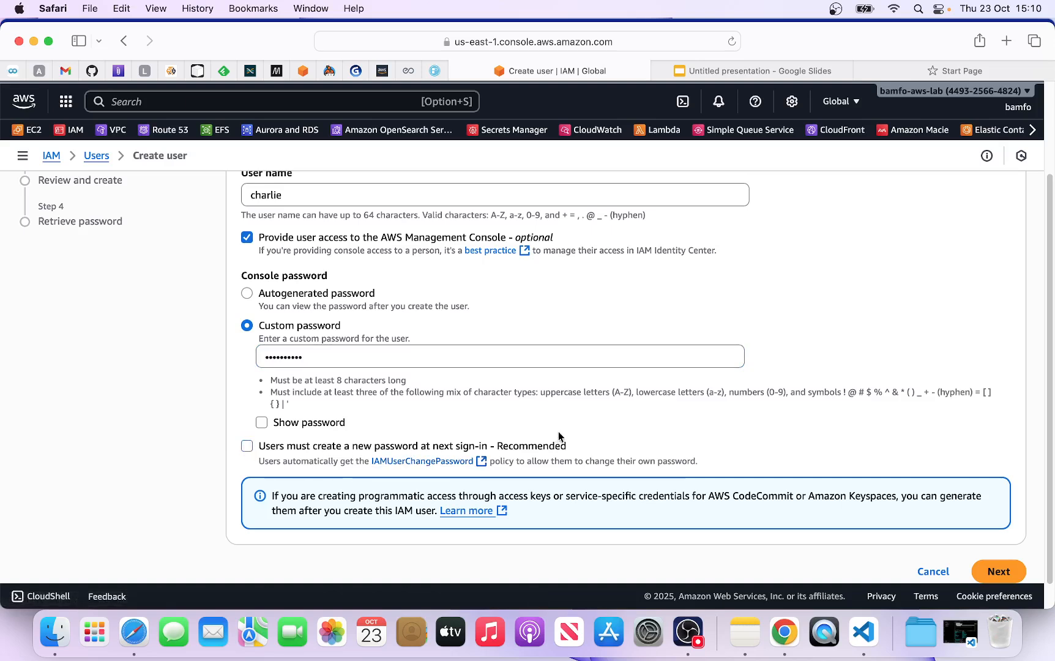
scroll(558, 438, down, 1)
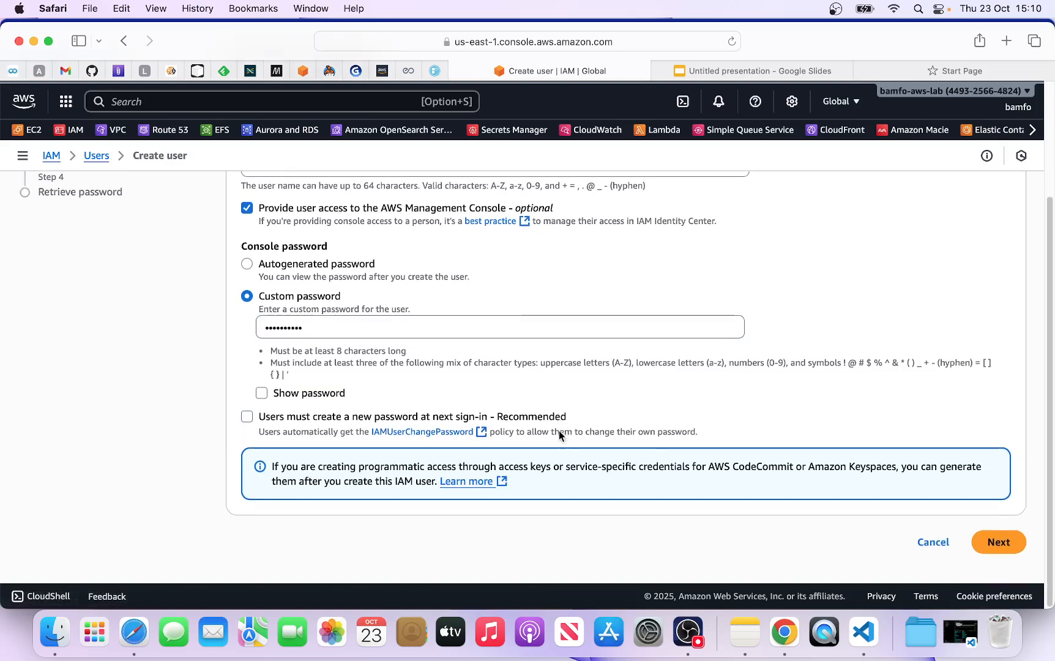
click(1009, 555)
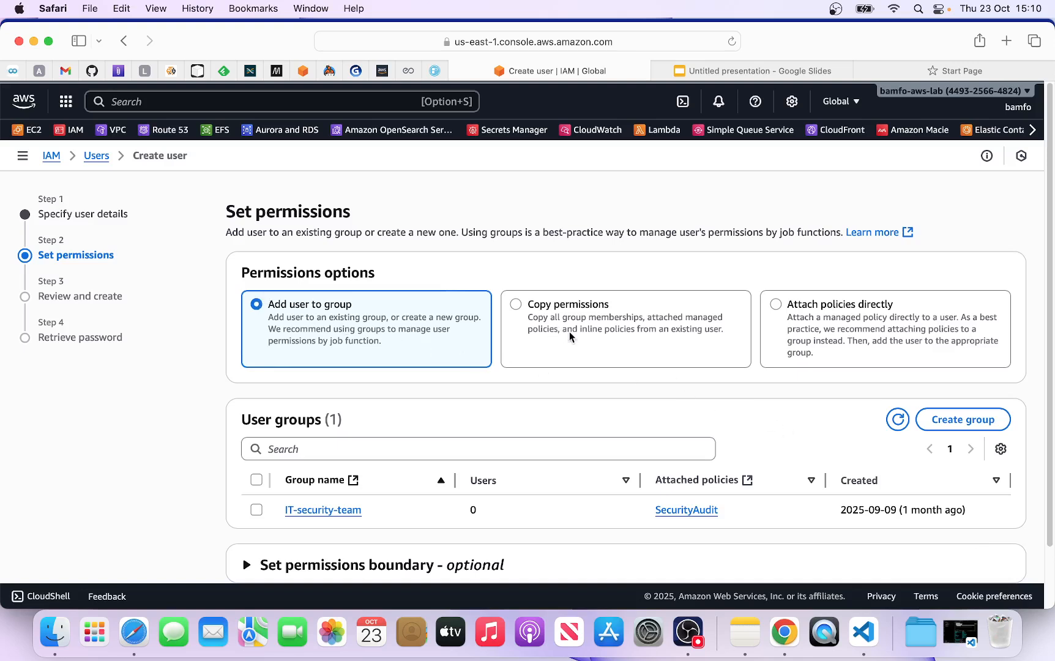
Step: Choose to attach policies directly to the user and start creating a new policy in the JSON policy editor
click(776, 307)
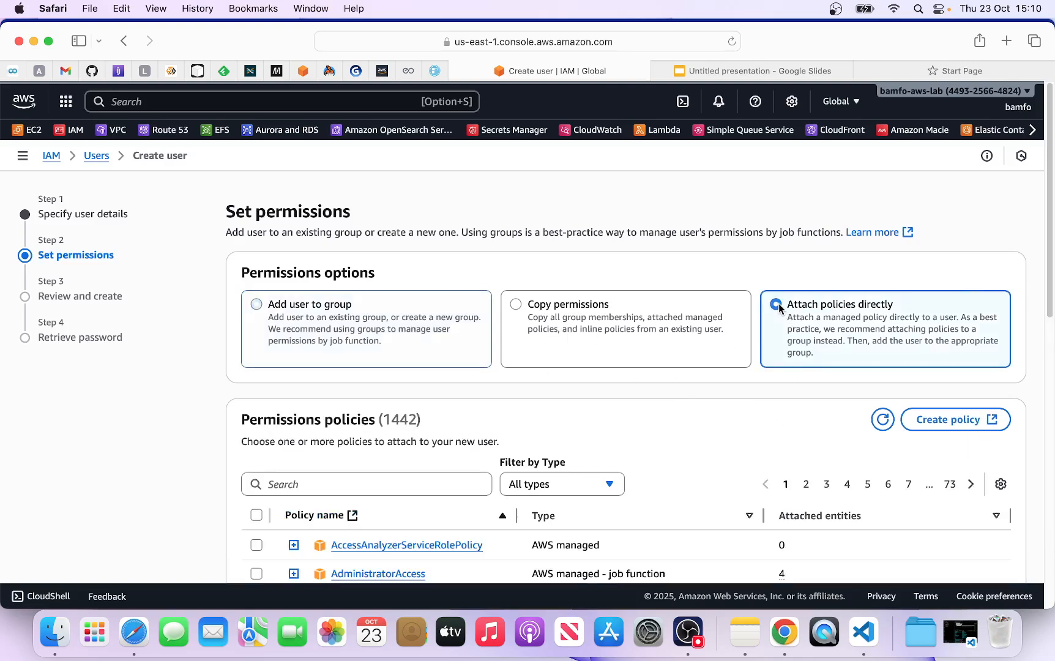
scroll(810, 352, down, 2)
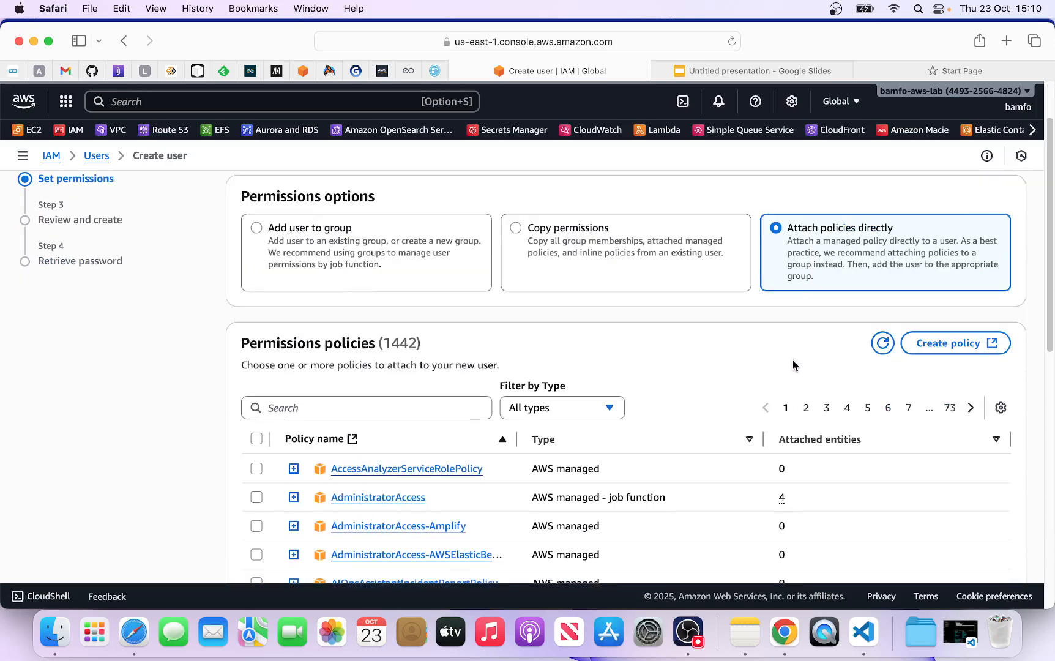
click(950, 347)
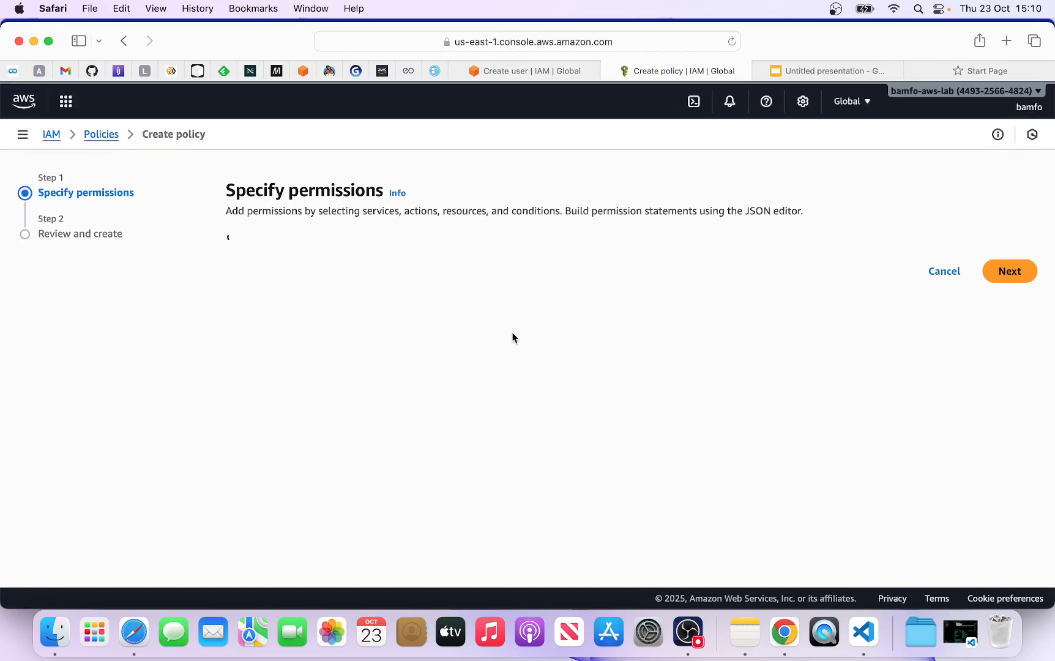
click(491, 330)
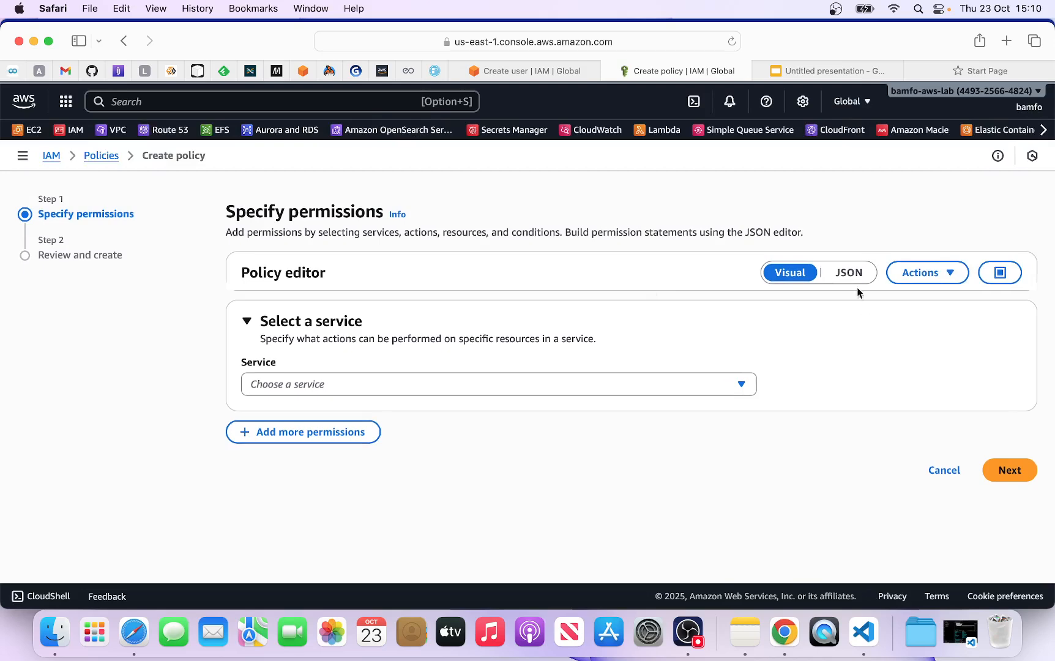
click(849, 274)
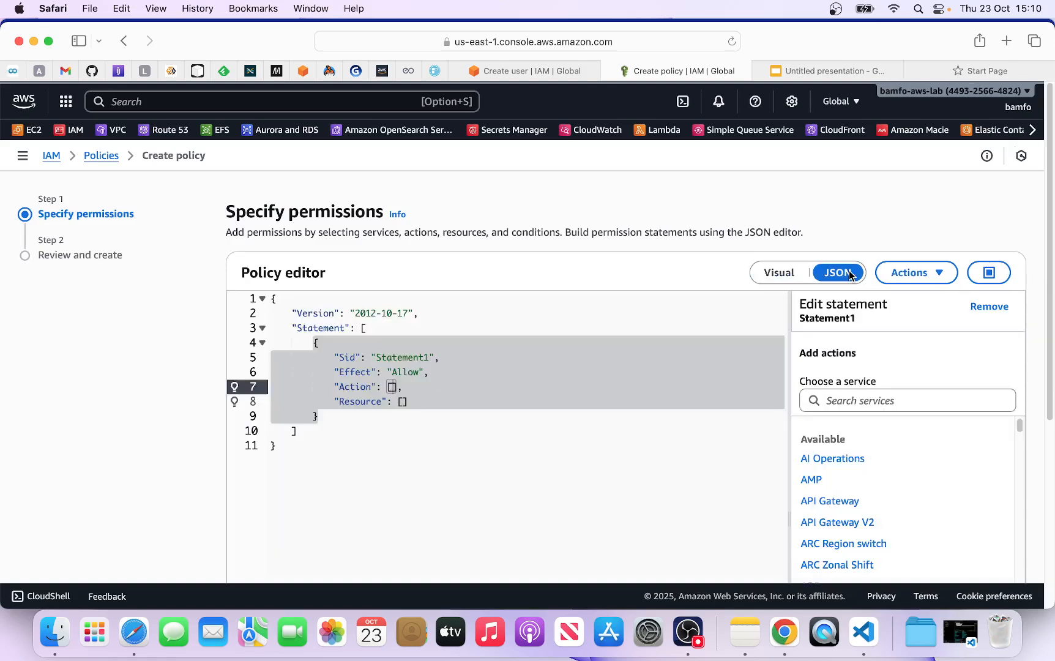
Step: Find the STS service and add its AssumeRole action to Statement1
click(843, 402)
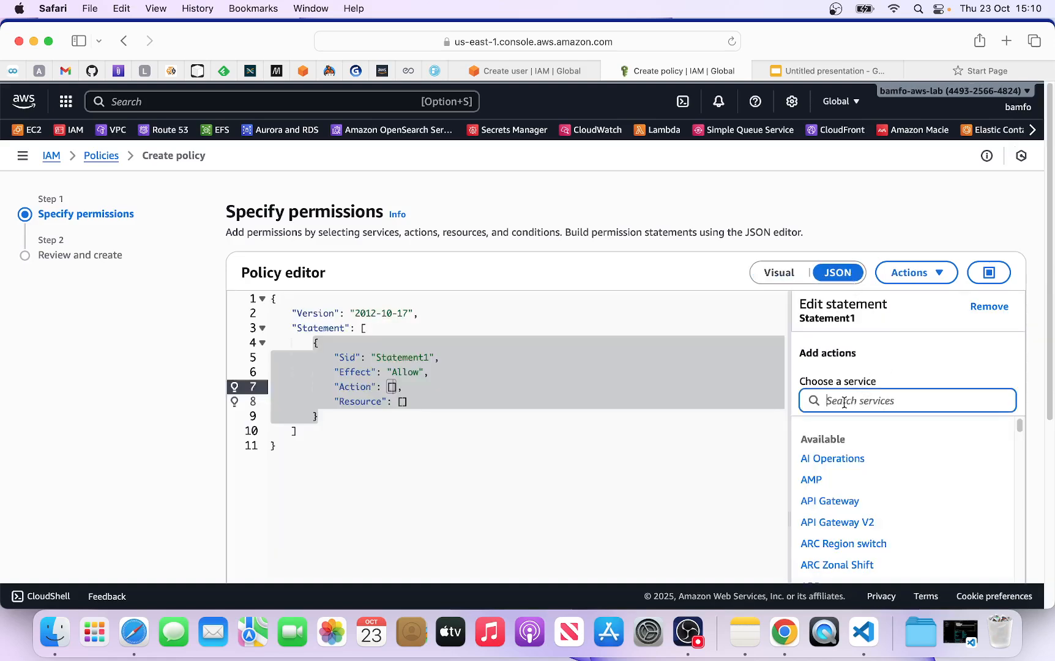
text(sts)
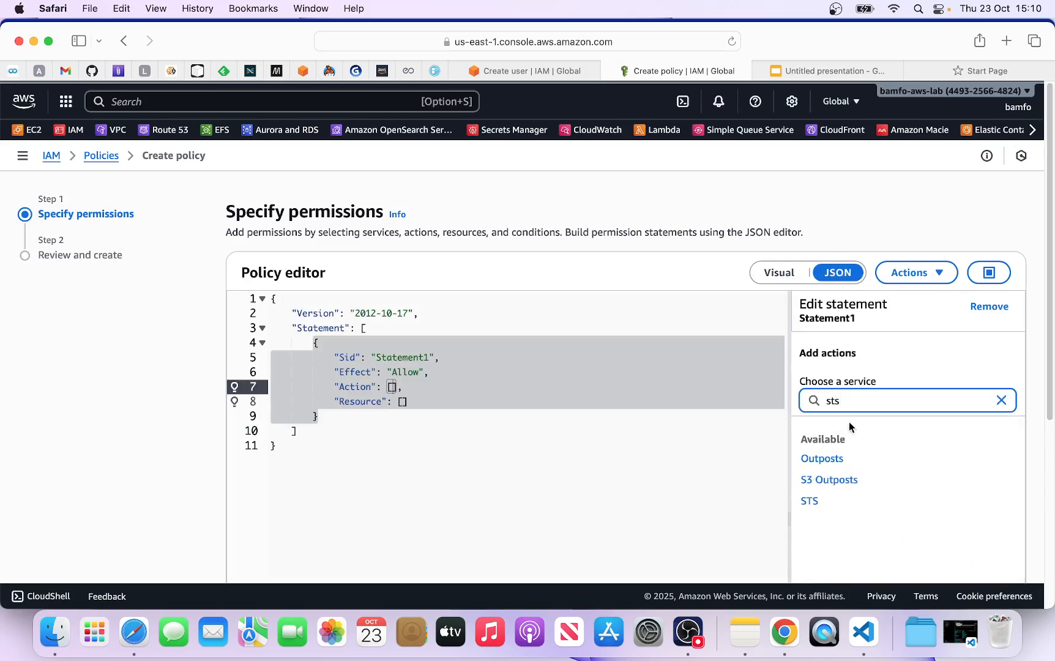
click(815, 502)
scroll(891, 394, down, 1)
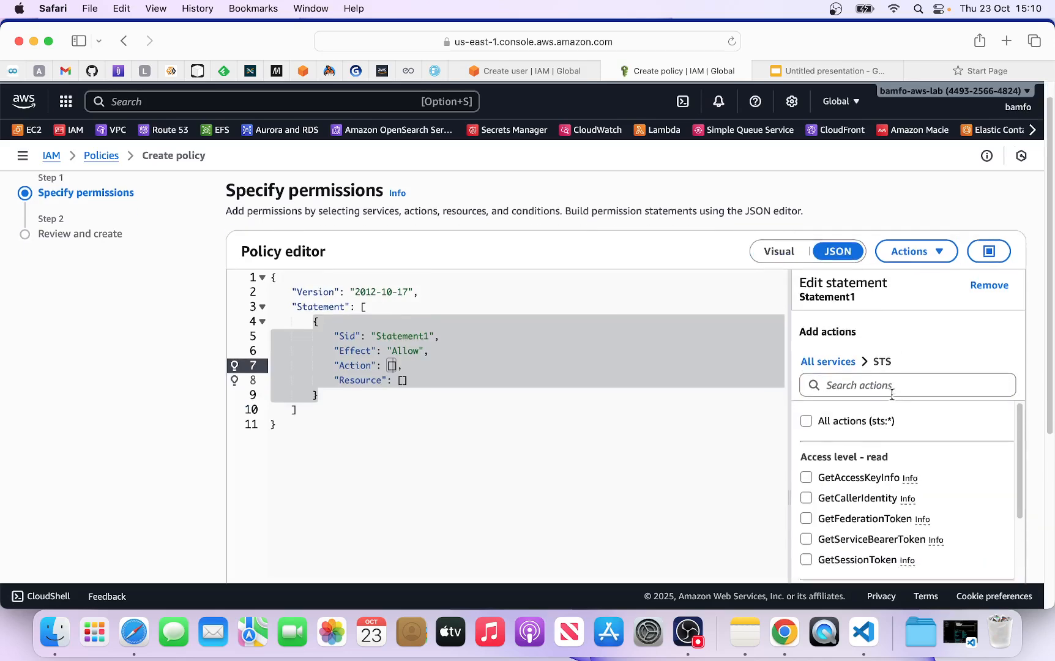
scroll(892, 393, down, 2)
scroll(839, 483, down, 2)
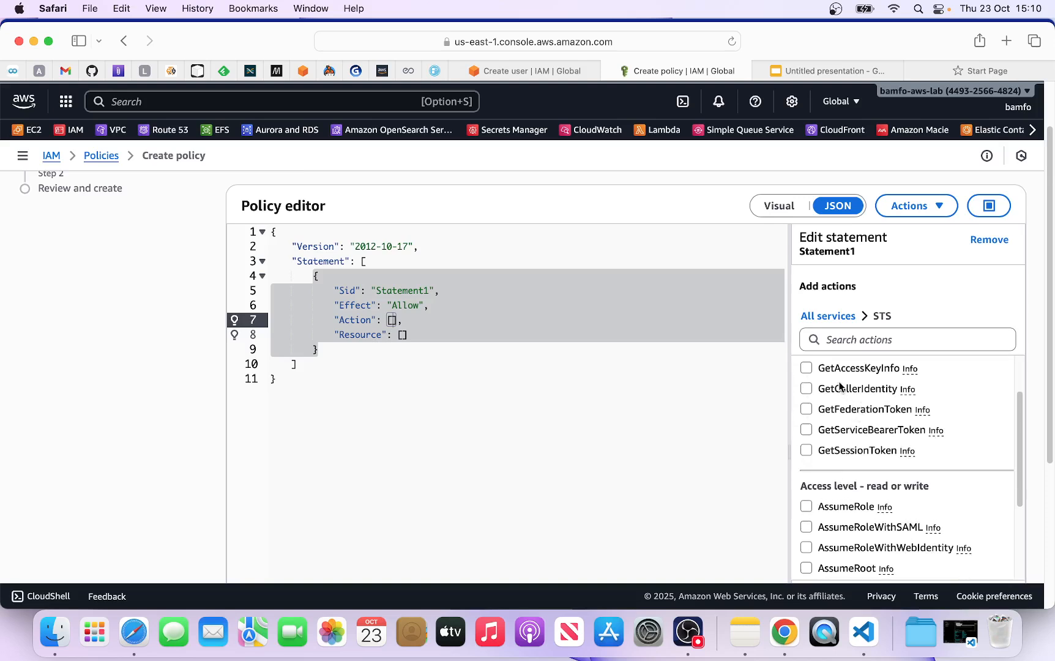
scroll(848, 467, down, 1)
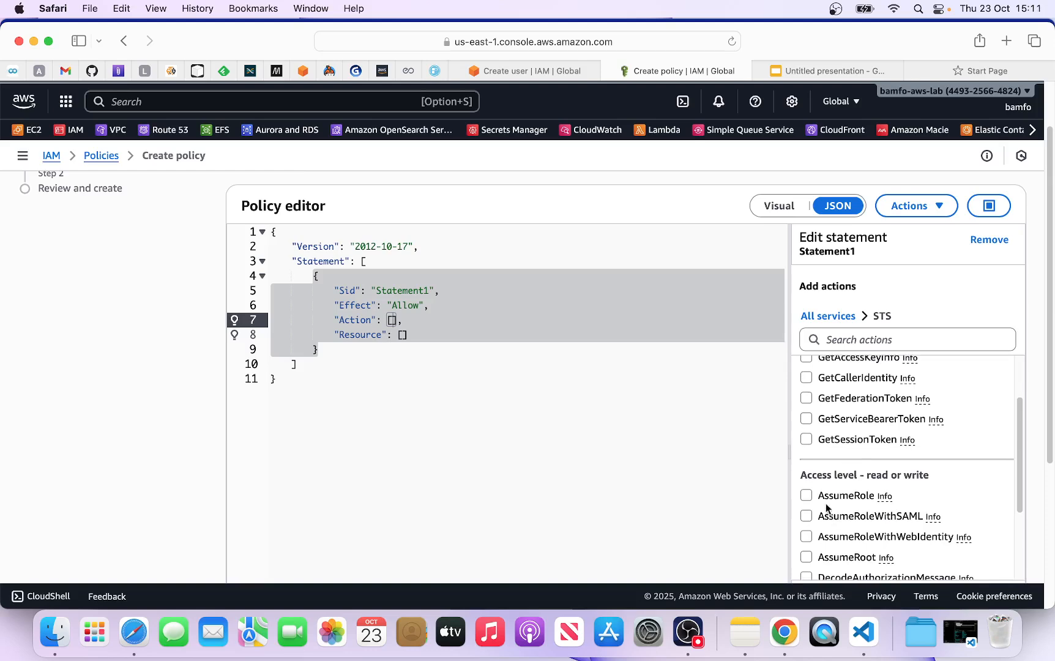
click(806, 495)
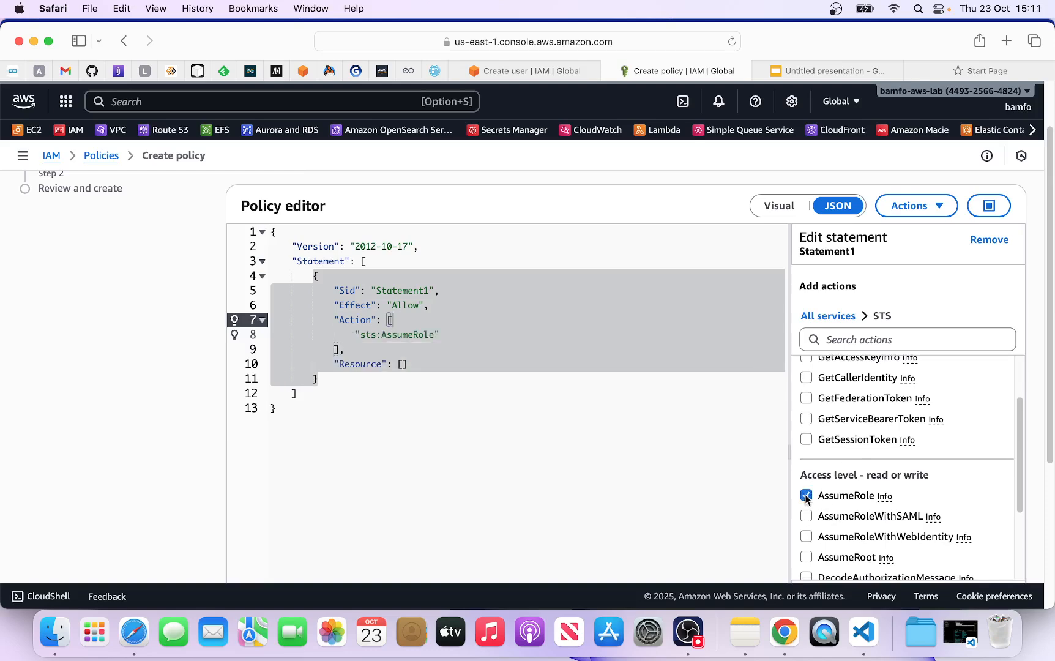
Step: Check Statement1's action and resource elements and the wils-consults-s3-role ARN in Chrome, and return to the policy in Safari
scroll(874, 444, down, 10)
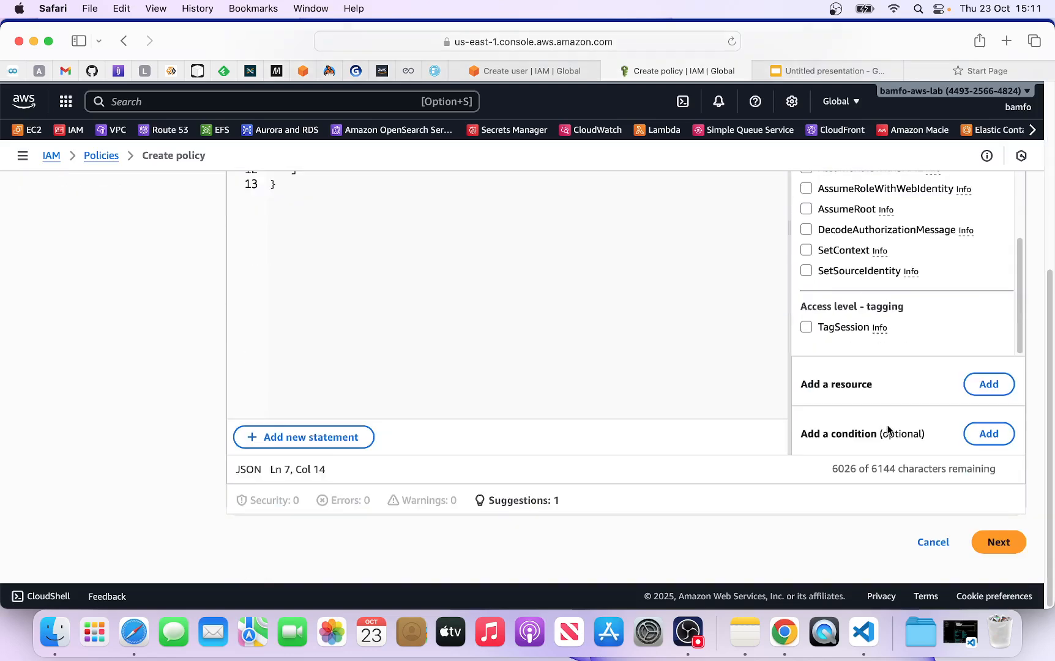
scroll(999, 552, up, 2)
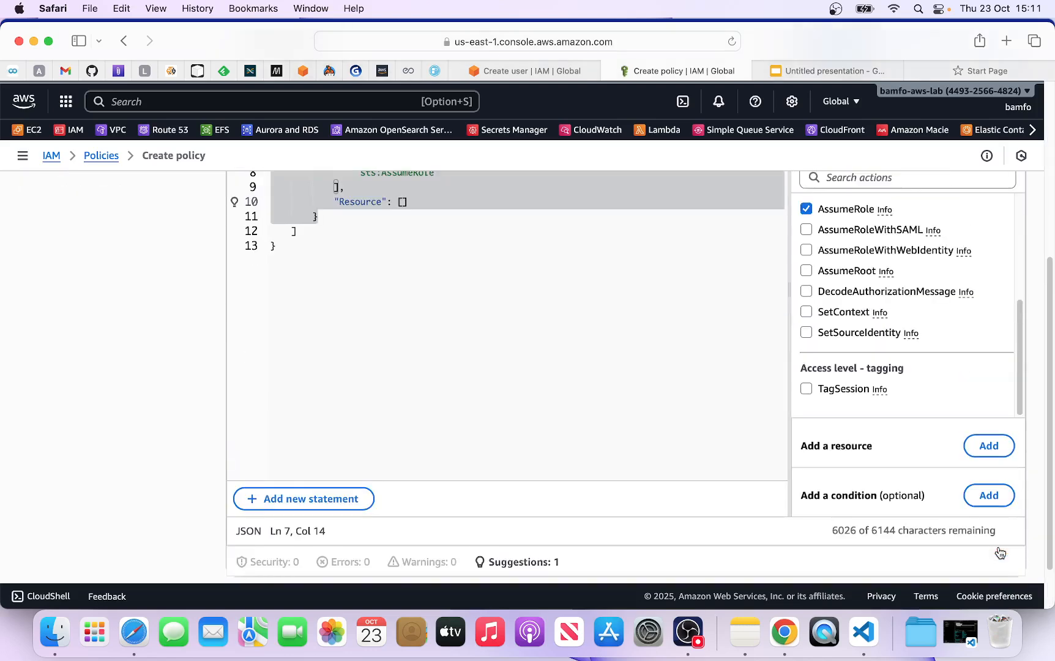
scroll(939, 463, down, 1)
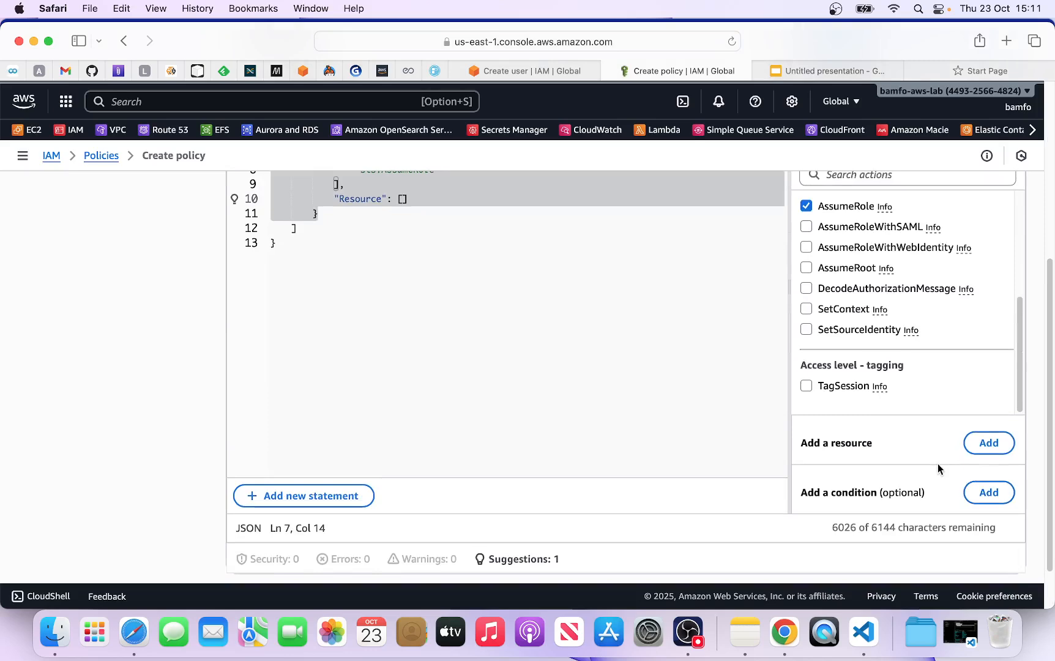
scroll(712, 372, up, 4)
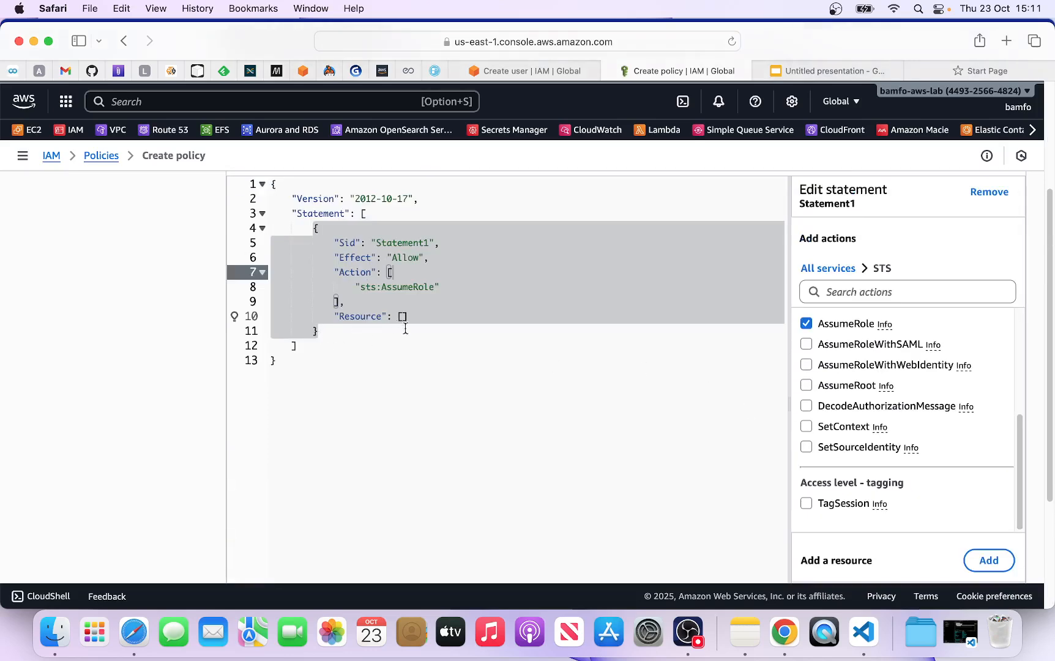
drag(355, 287, 444, 287)
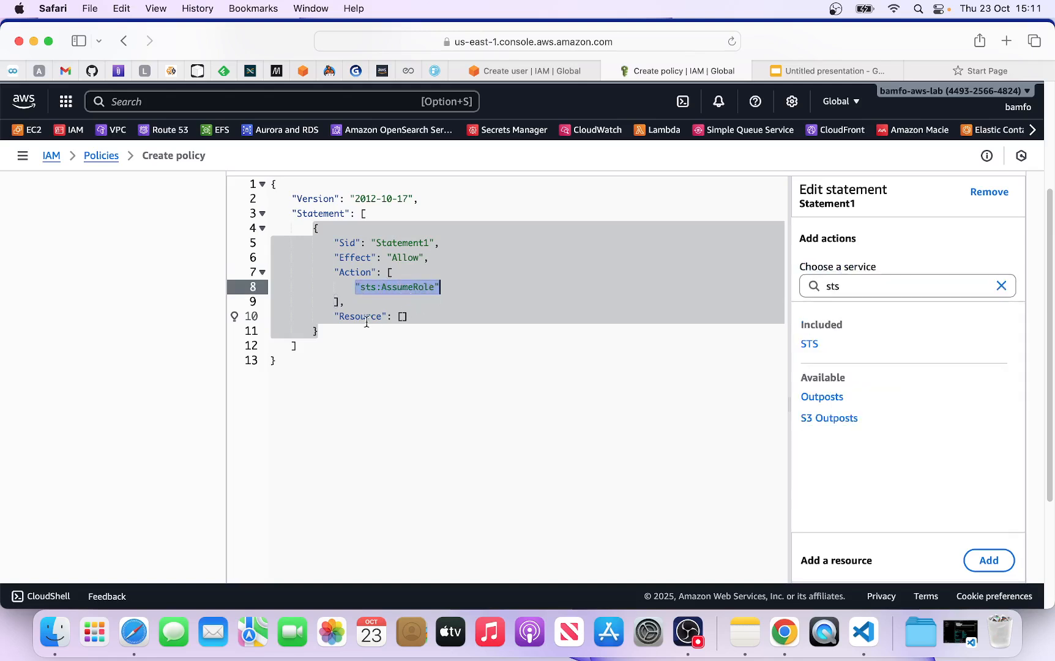
click(402, 316)
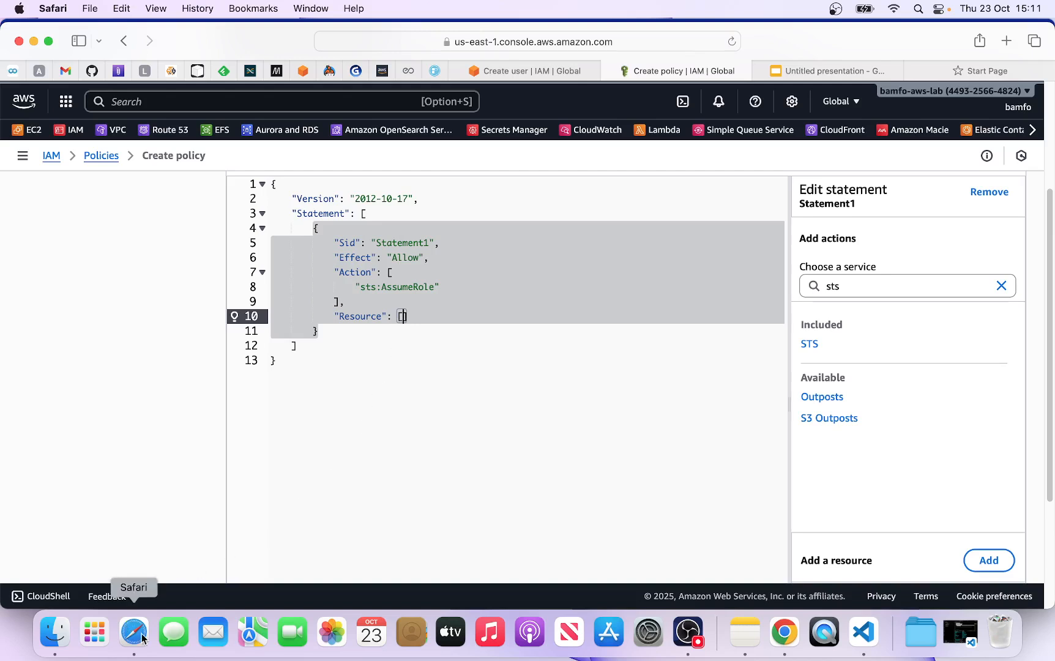
click(784, 631)
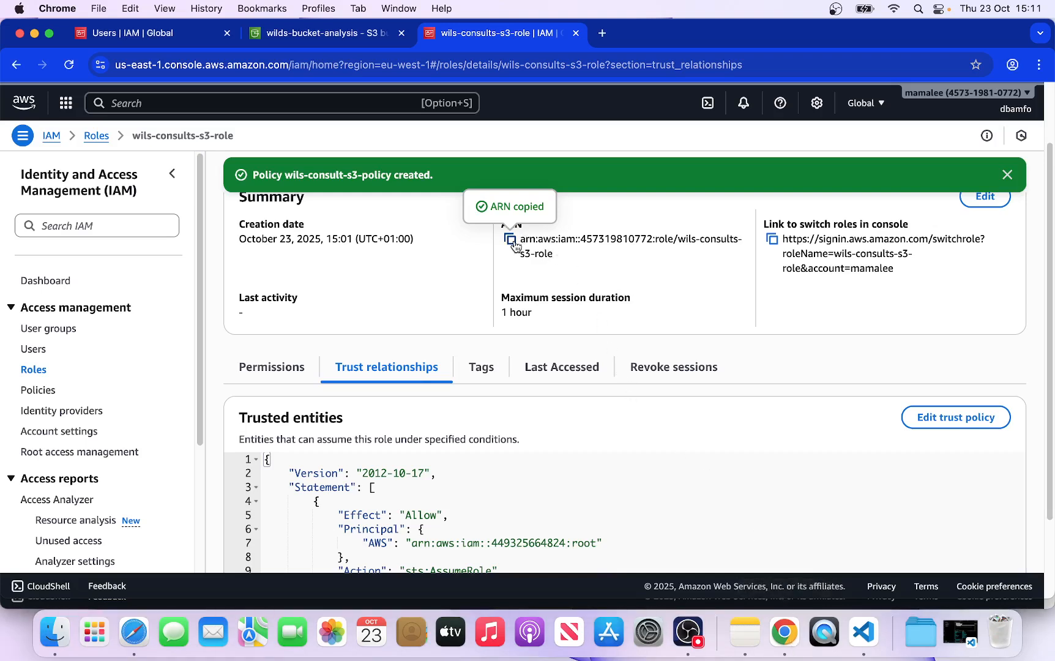
click(136, 639)
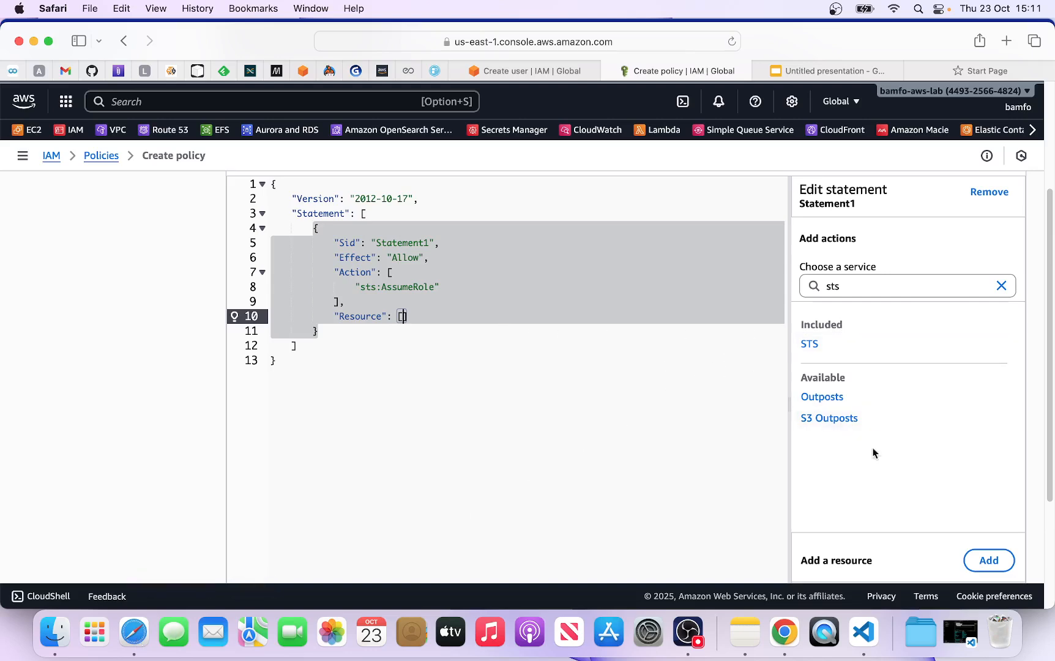
Step: Add an STS resource of type role to Statement1, using the copied ARN of the target account's wils-consults-s3-role
scroll(899, 471, down, 4)
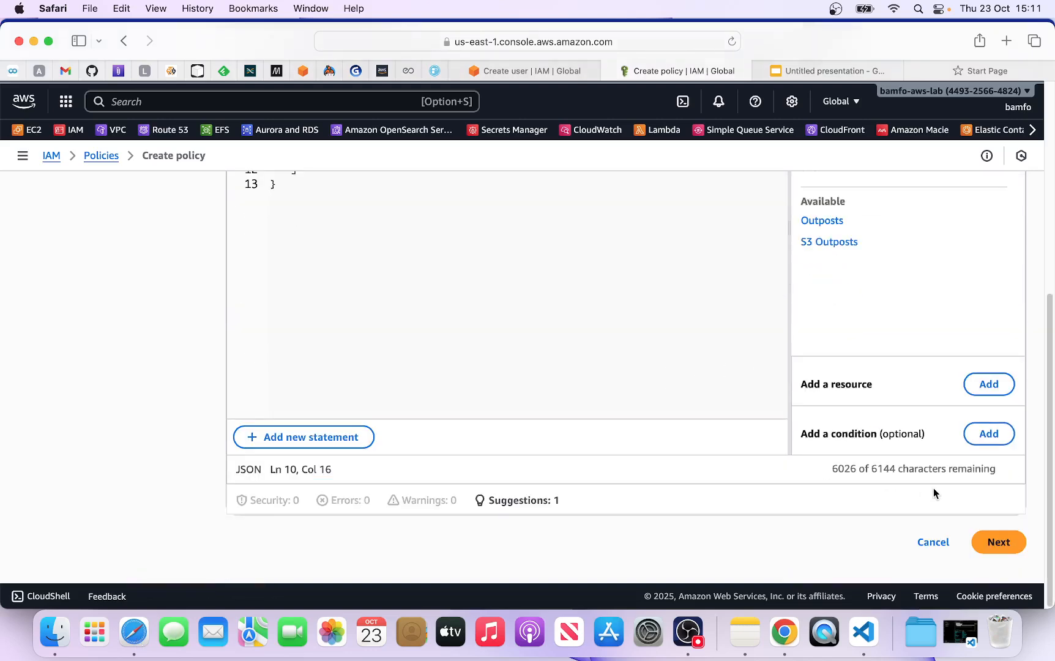
click(989, 384)
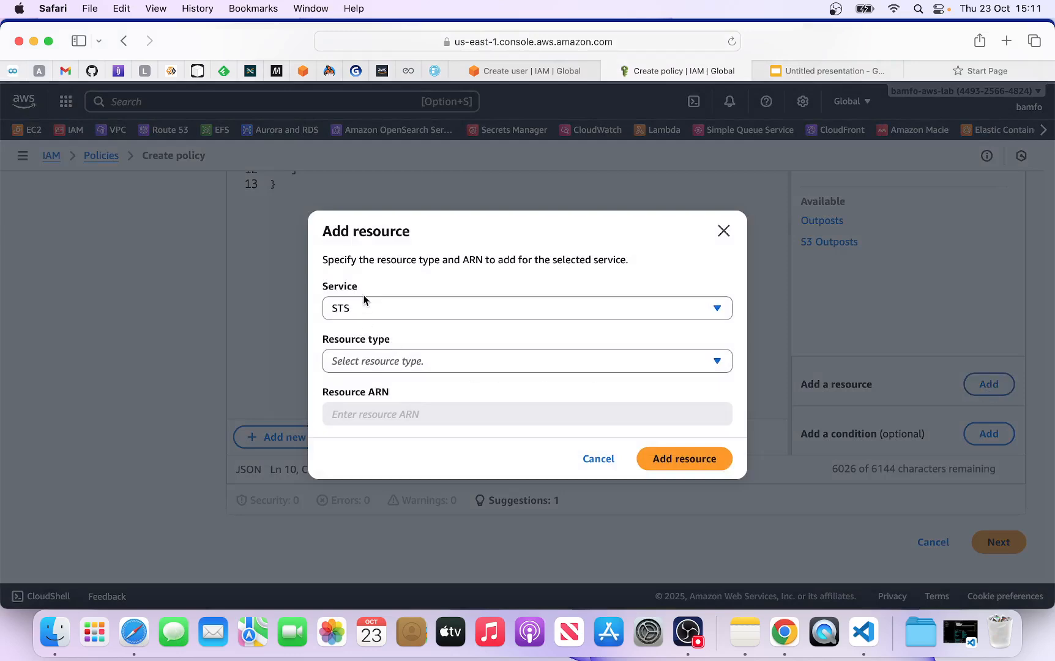
click(375, 367)
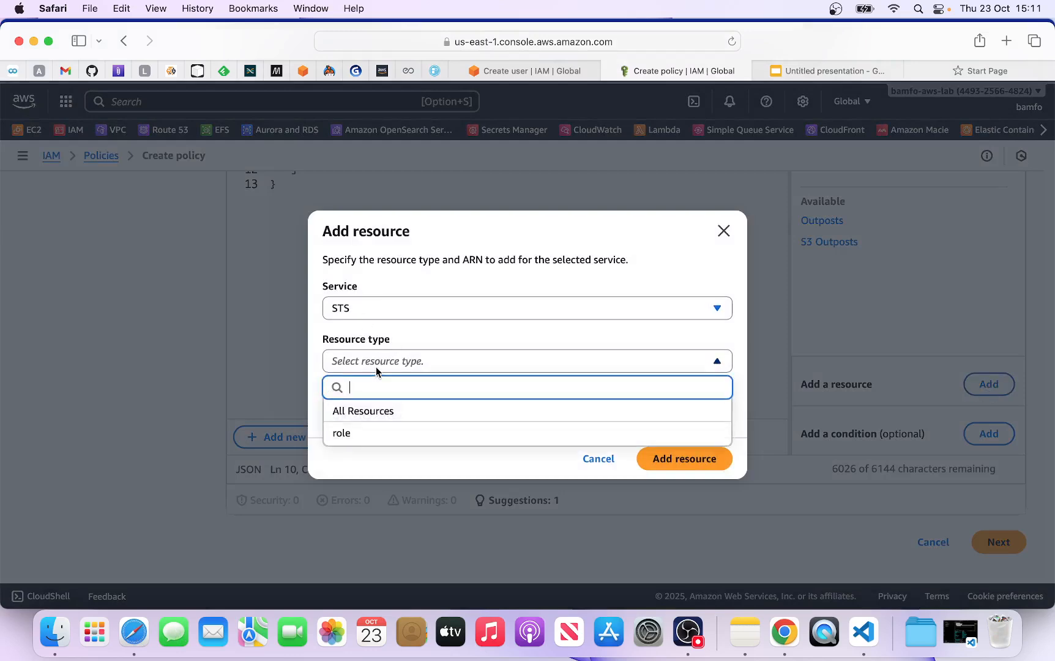
click(354, 434)
drag(582, 414, 316, 416)
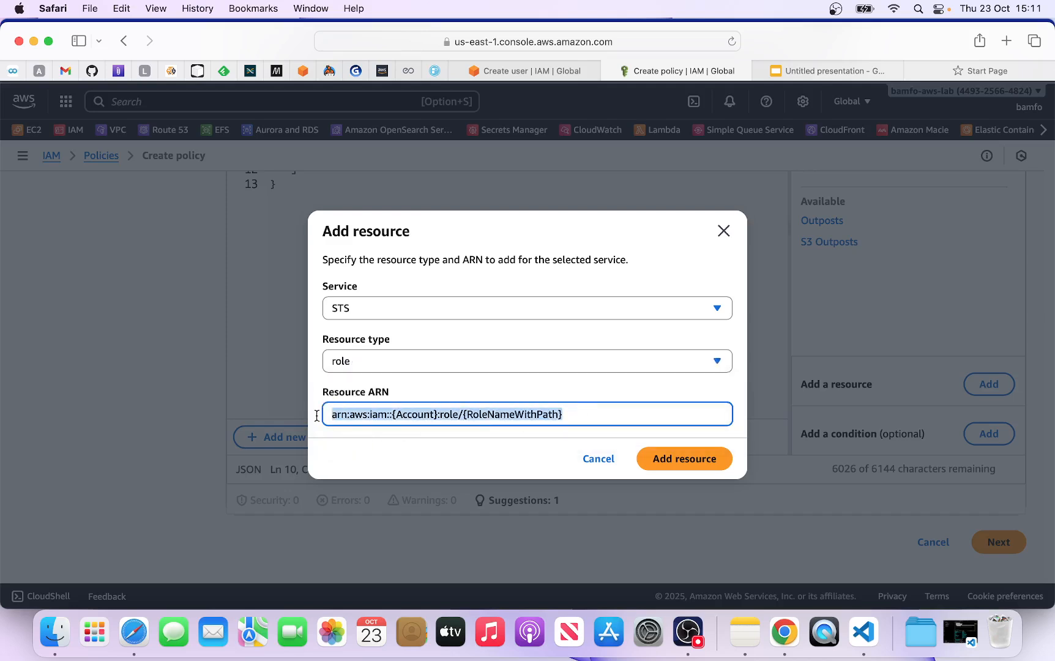
key(super+v)
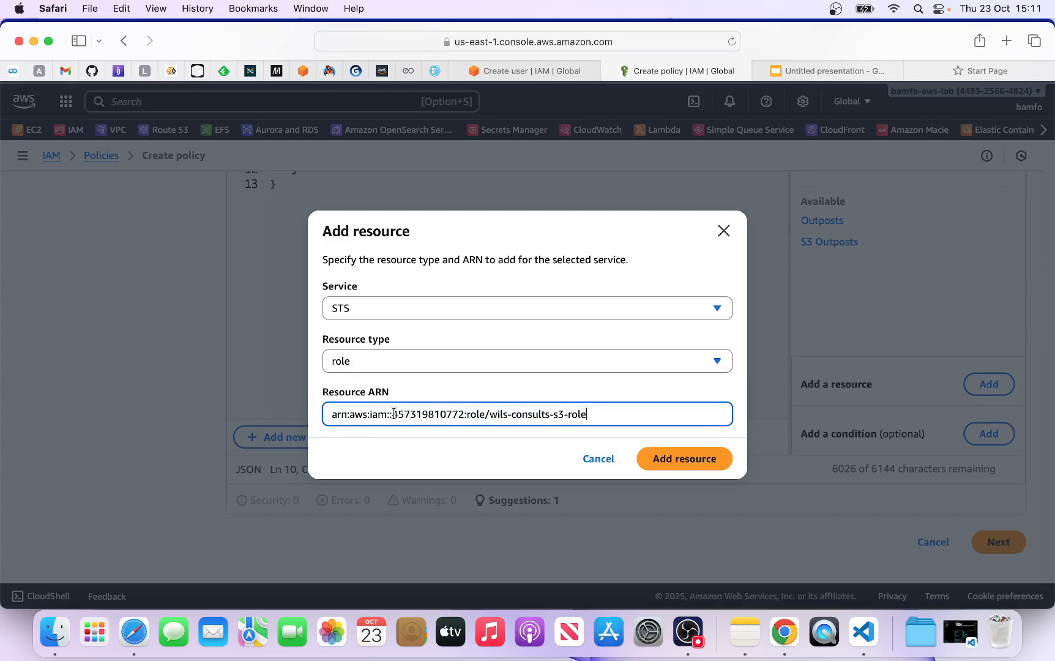
drag(393, 413, 621, 477)
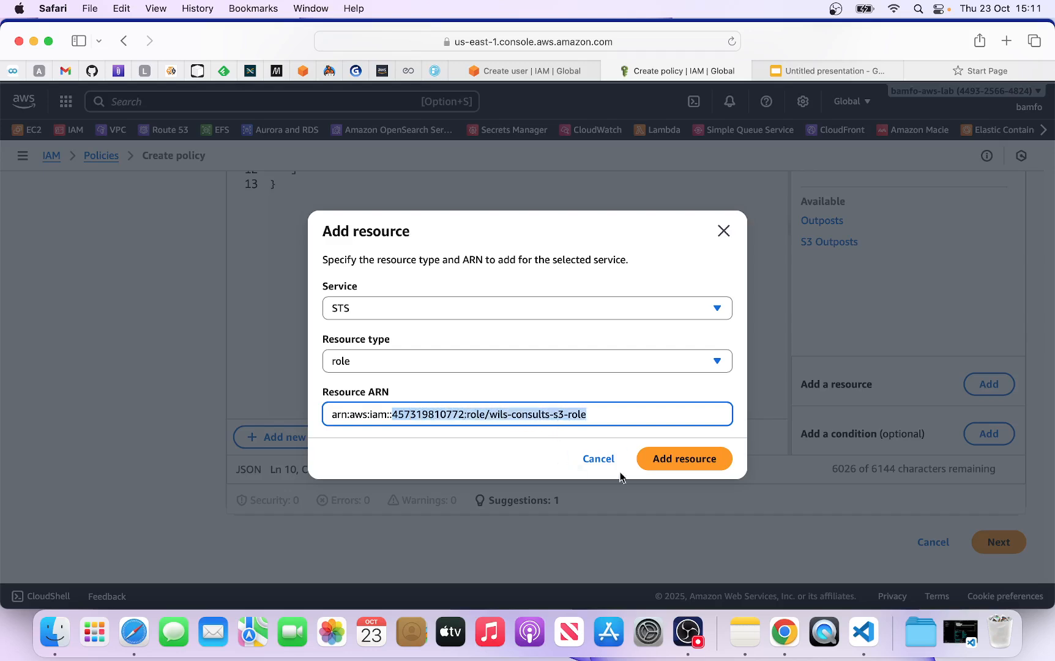
click(683, 459)
Step: Review the policy JSON with its role resource and proceed to the policy's review and creation page
scroll(564, 325, up, 5)
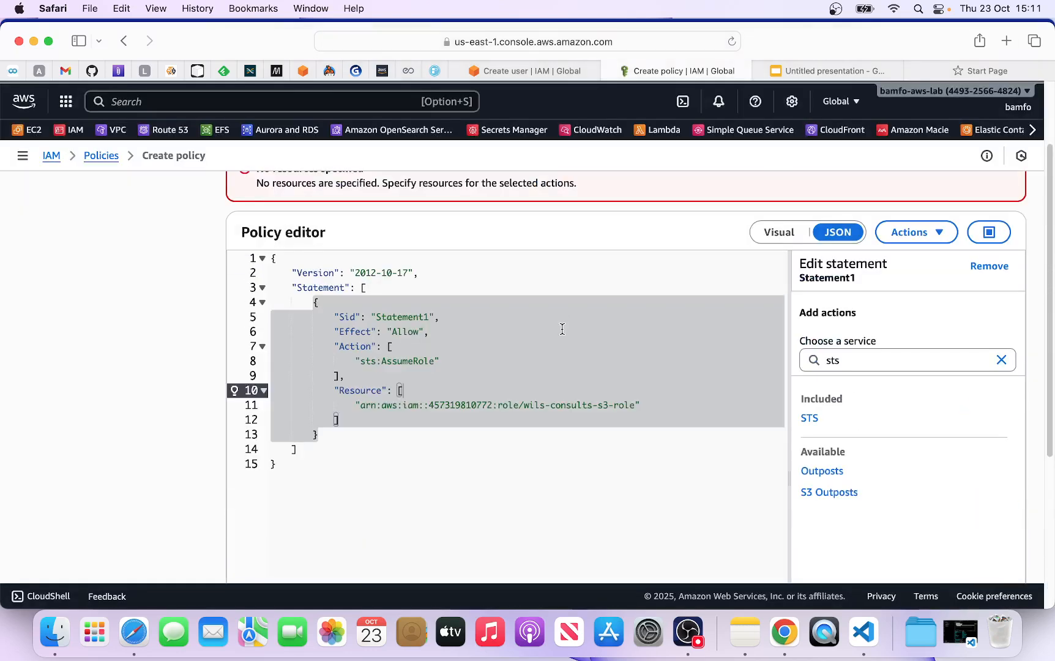
scroll(560, 395, up, 2)
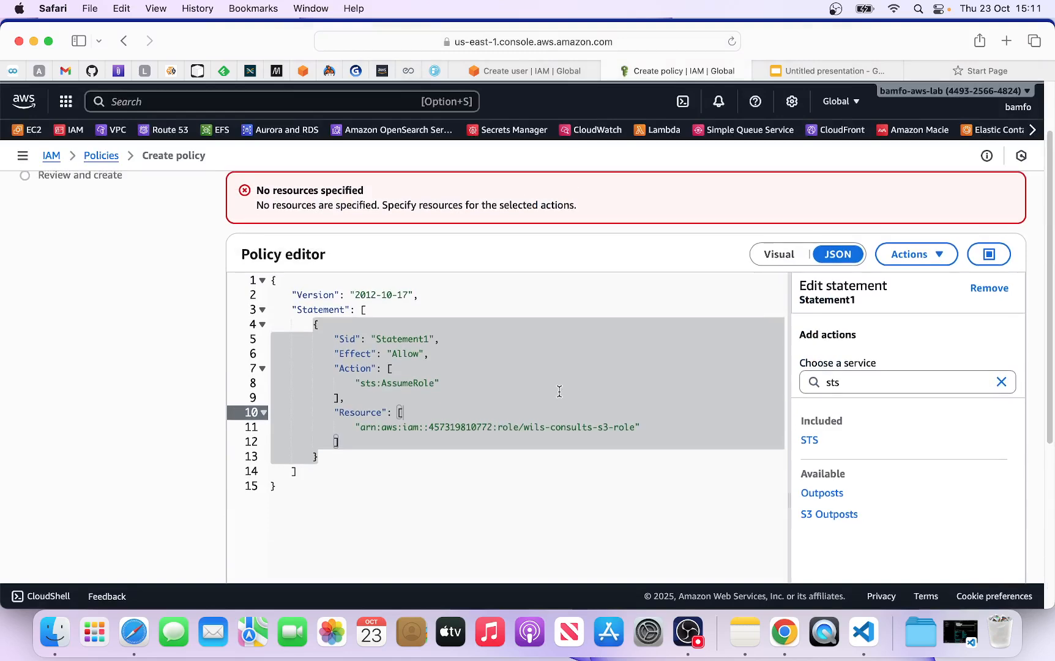
scroll(558, 391, up, 1)
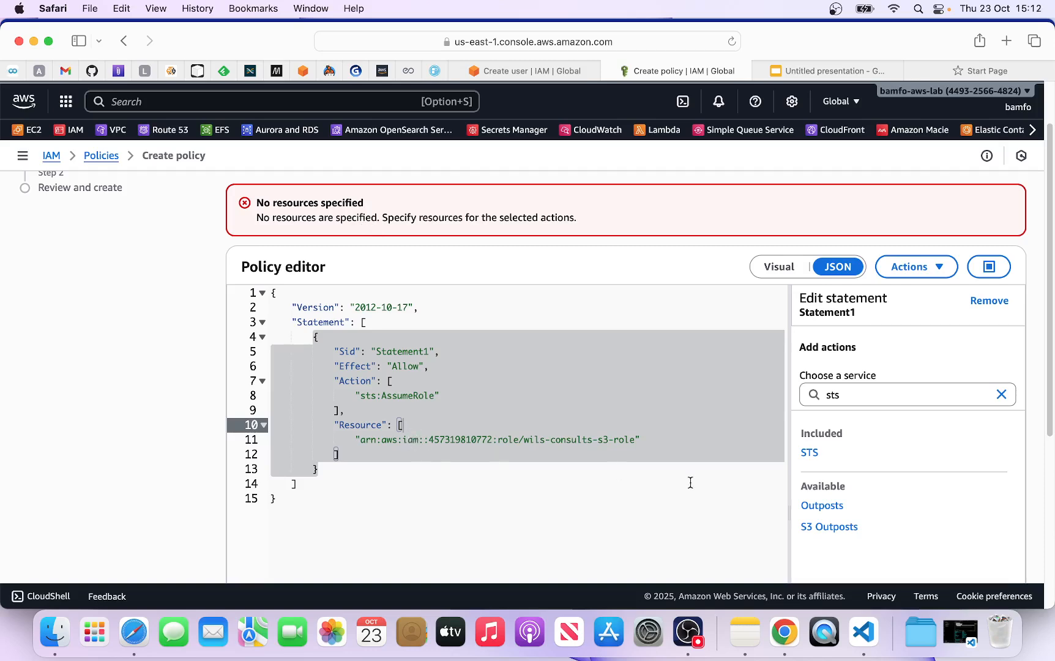
scroll(691, 481, down, 5)
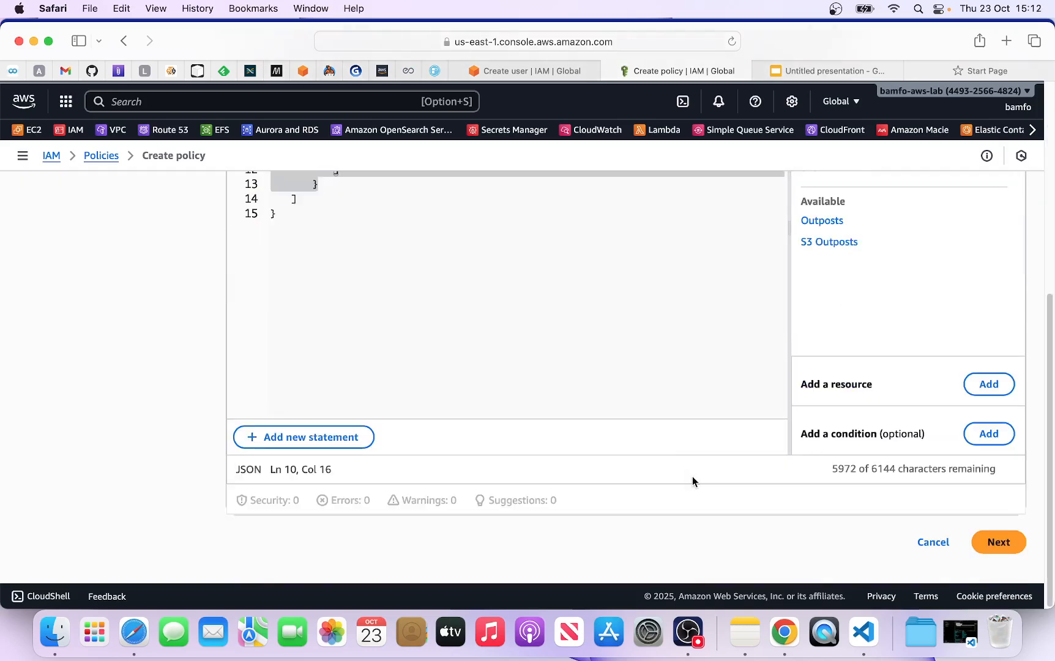
click(1003, 541)
Step: Name the policy charlie-policy-sts and create it without a description or tags
scroll(517, 370, down, 3)
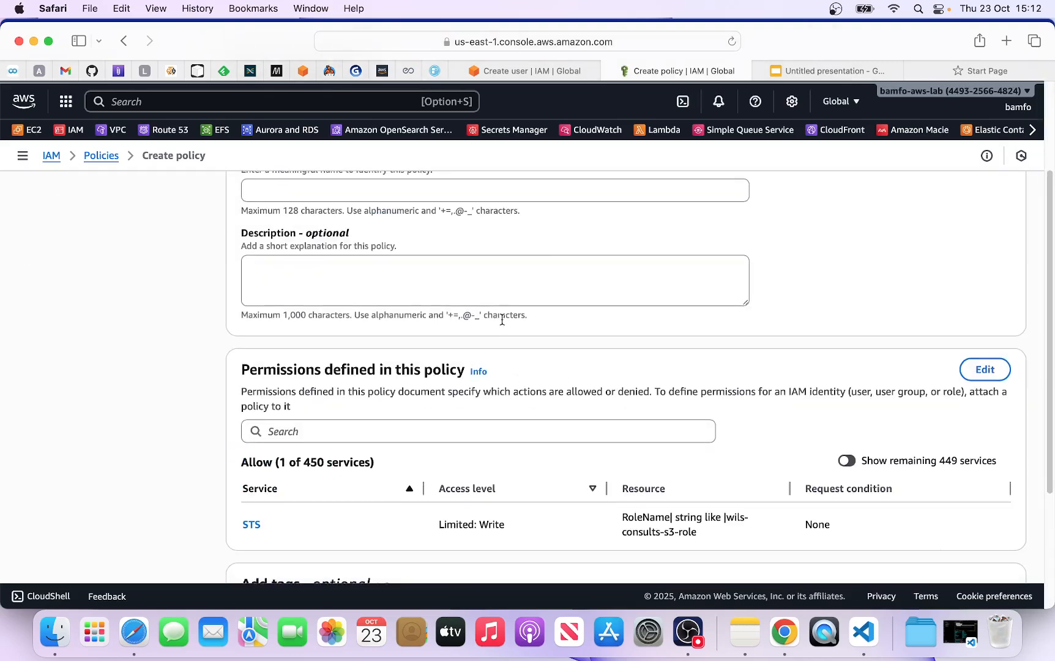
scroll(502, 324, up, 2)
scroll(503, 325, up, 1)
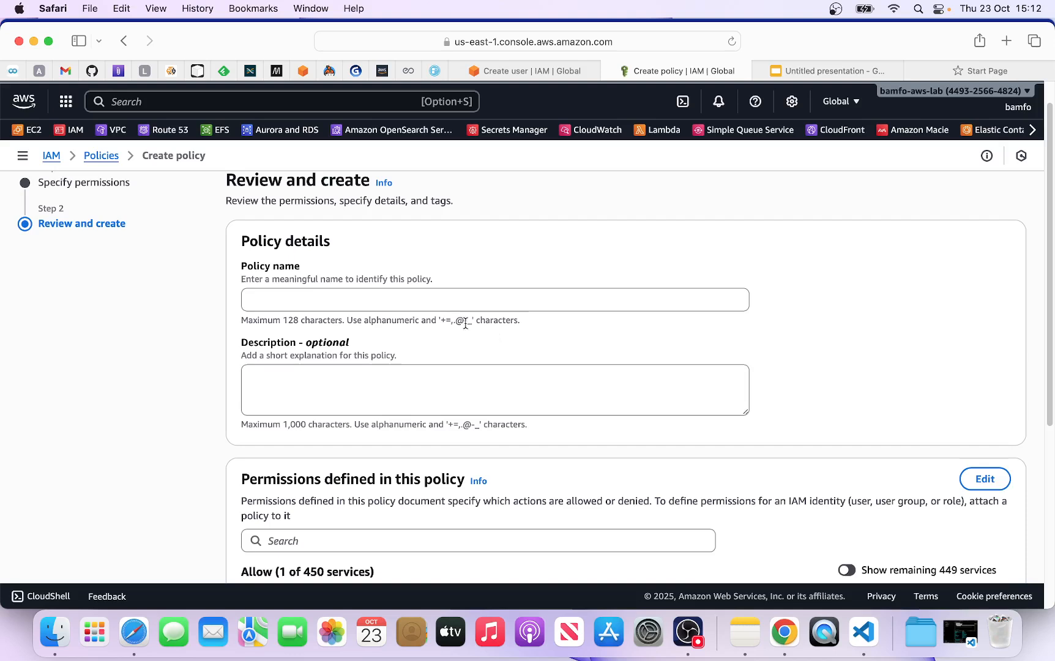
click(312, 303)
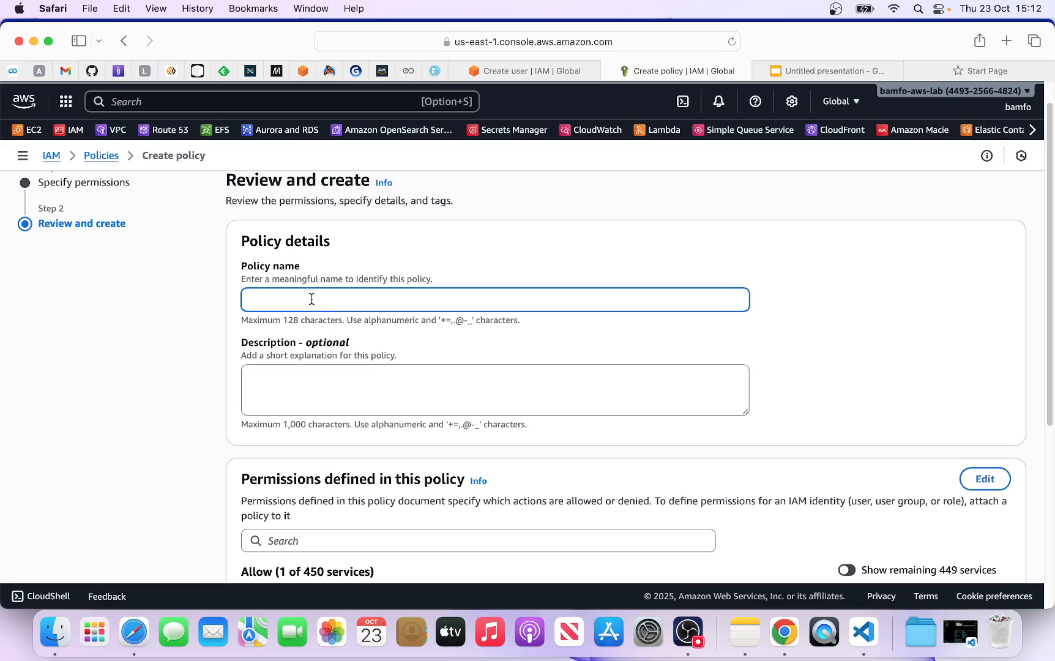
text(charlie-policy-sts)
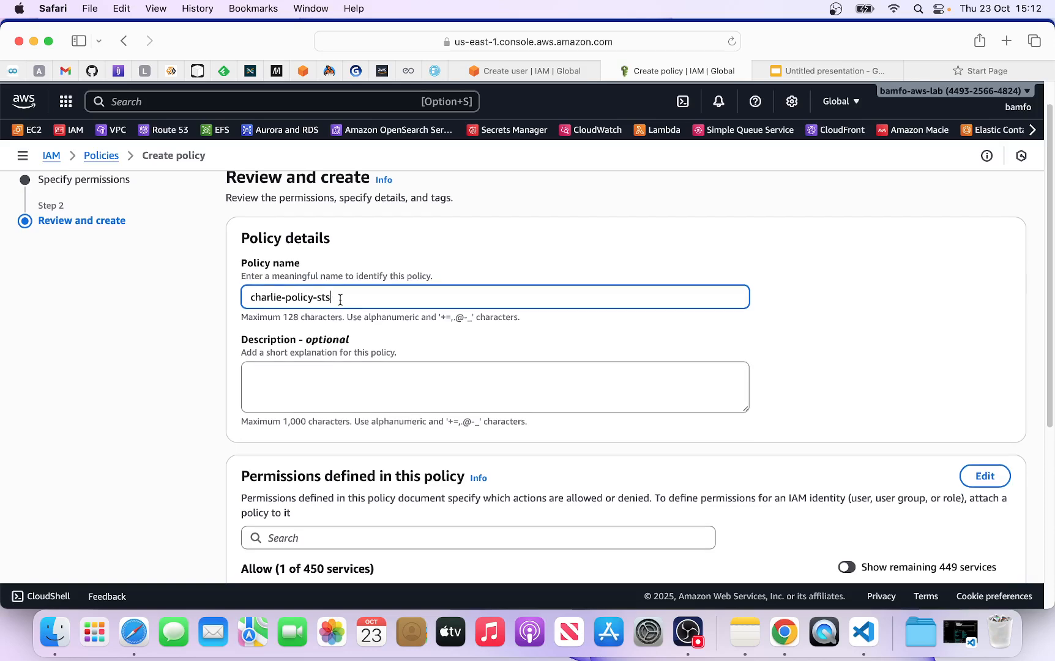
scroll(341, 299, down, 1)
scroll(413, 358, down, 5)
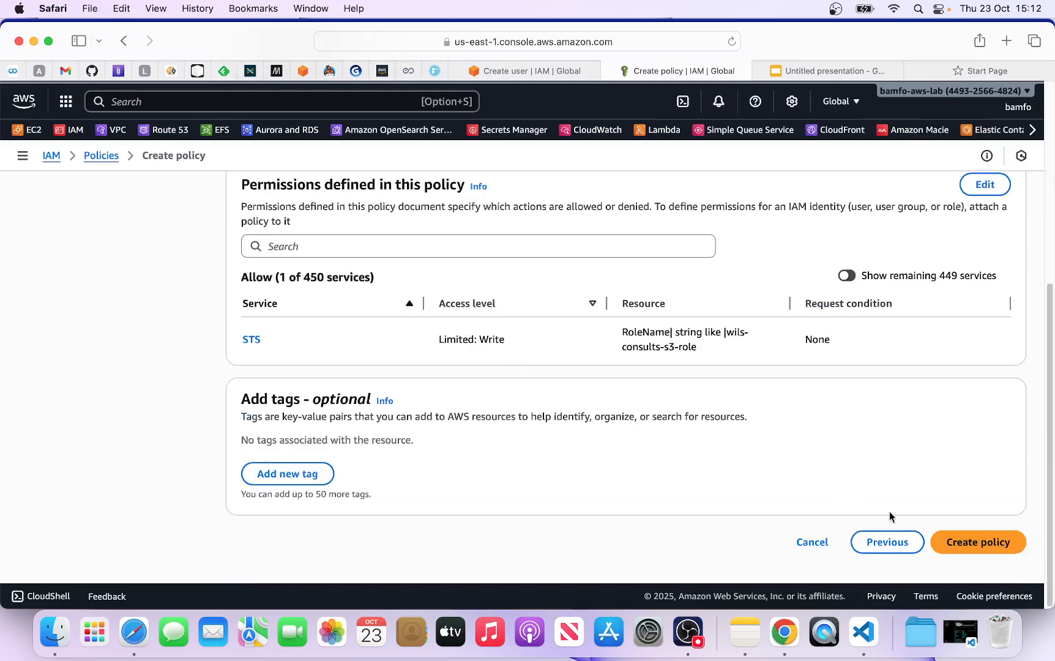
click(998, 545)
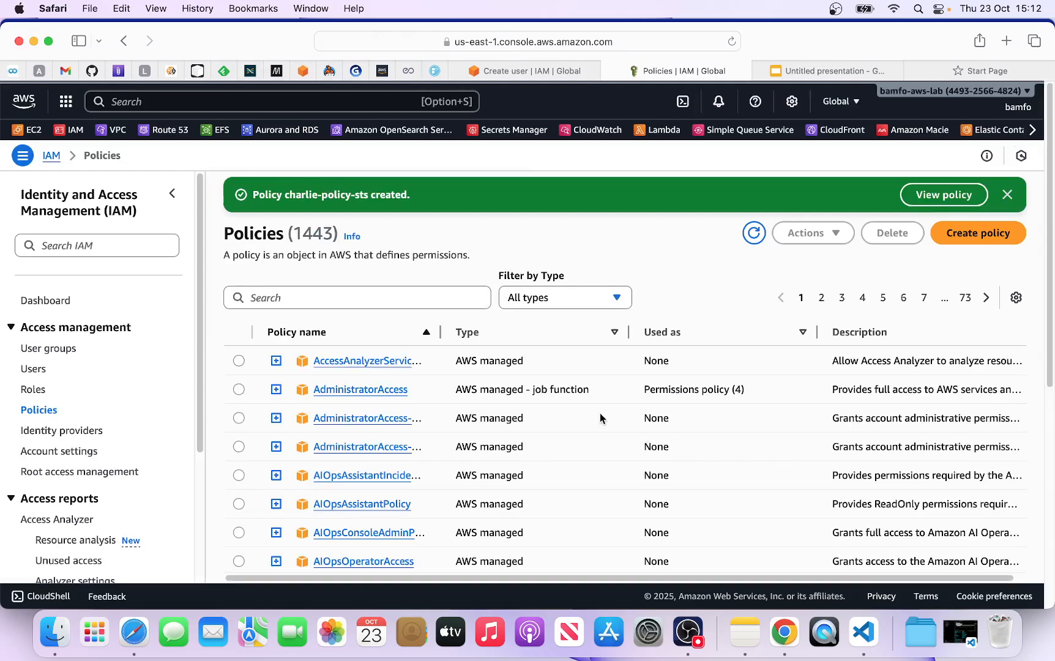
Step: Filter the account's policies to the Customer managed type and look for charlie-policy-sts
scroll(482, 342, down, 1)
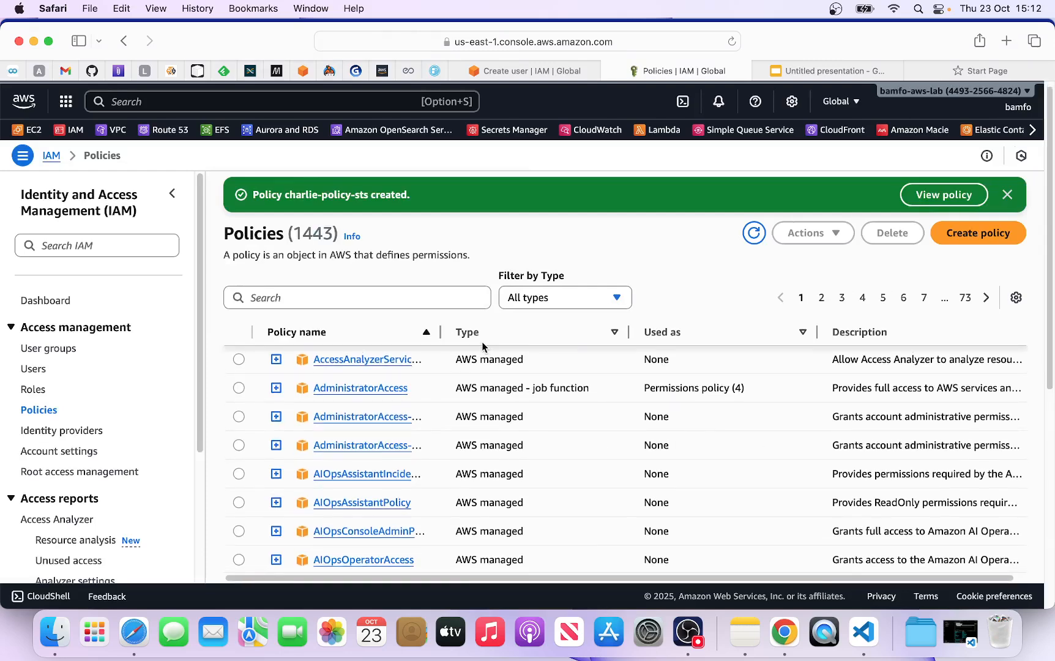
scroll(481, 367, down, 5)
scroll(482, 408, up, 5)
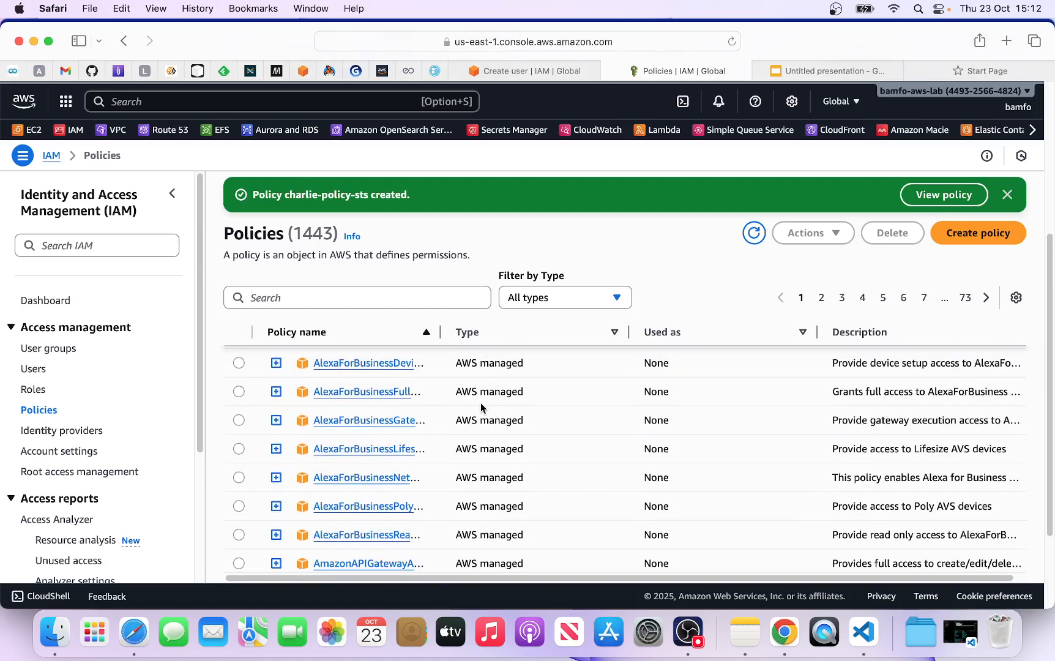
click(577, 297)
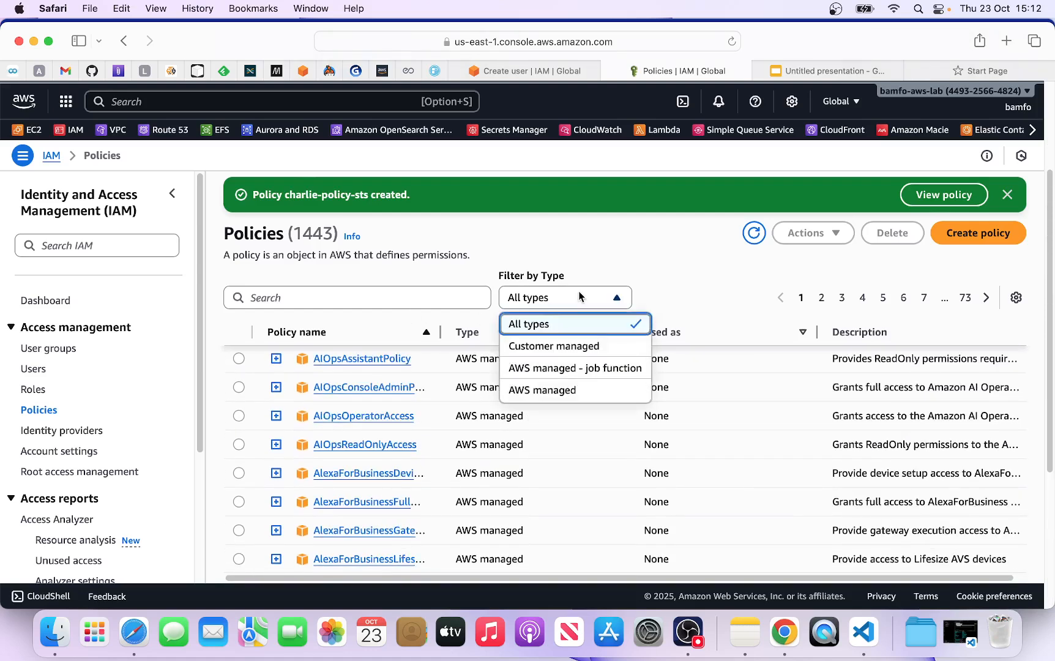
click(566, 347)
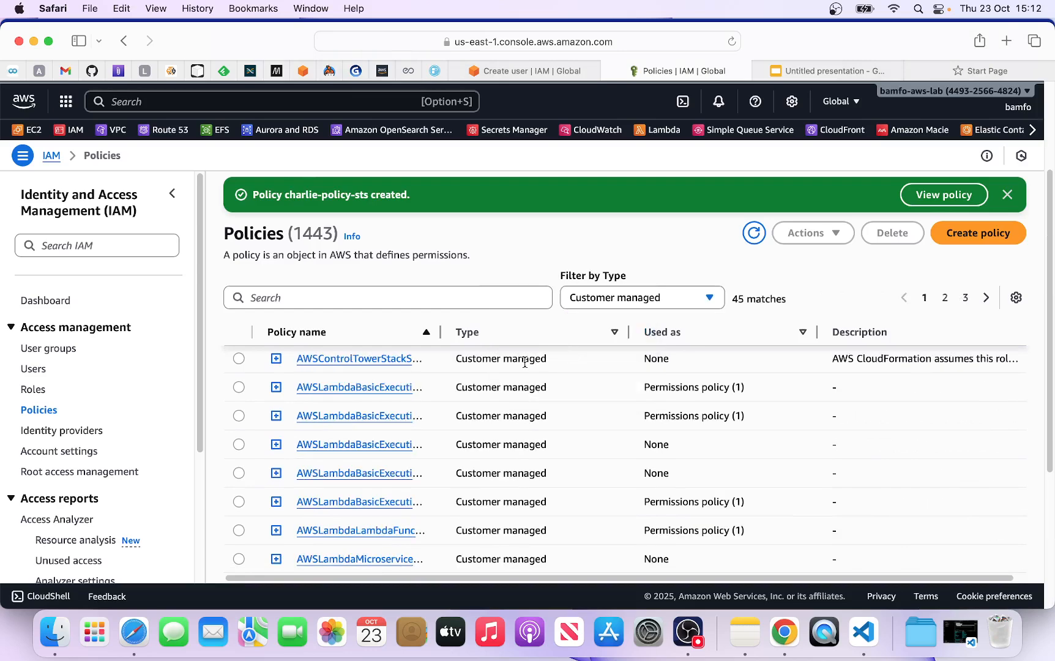
scroll(471, 416, down, 5)
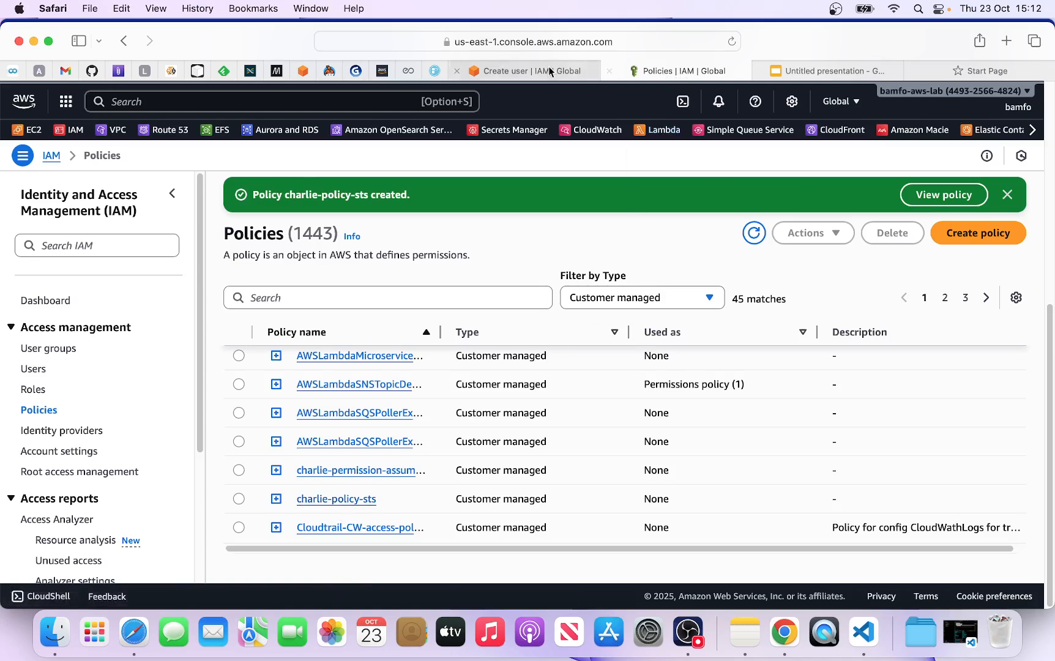
Step: Refresh the permissions policies in user creation, filter to Customer managed, and attach charlie-policy-sts directly to the new user
click(518, 70)
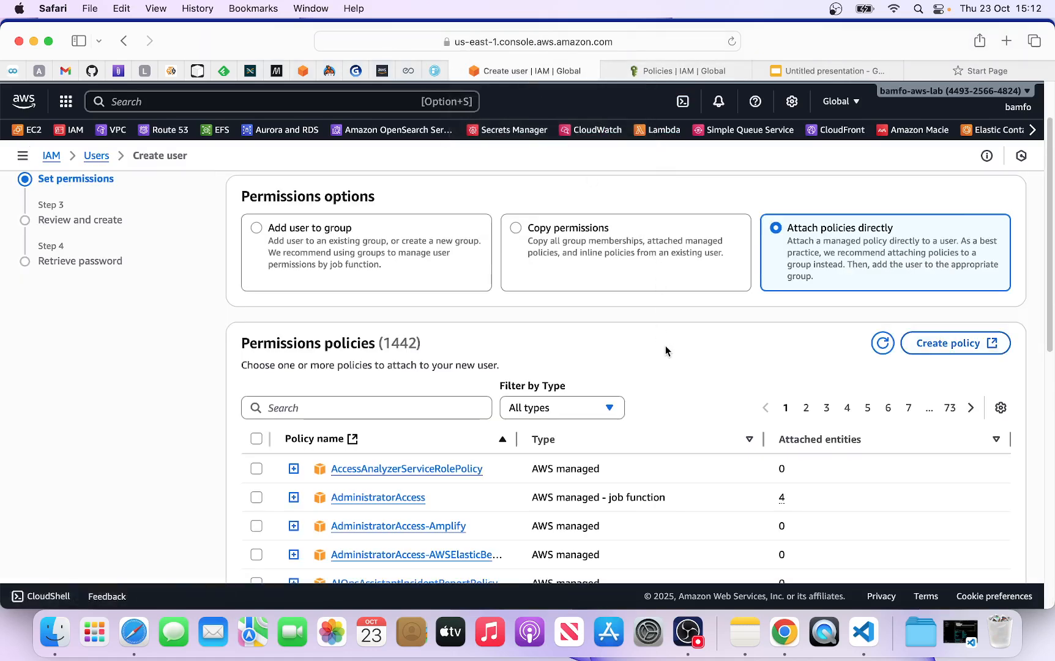
click(882, 342)
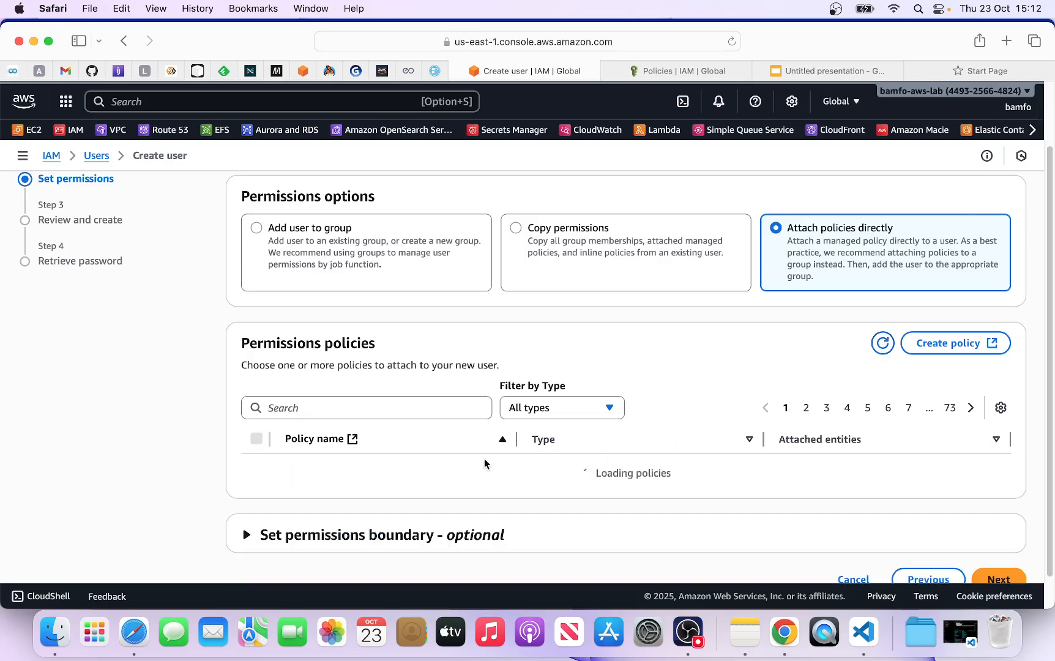
scroll(436, 381, down, 2)
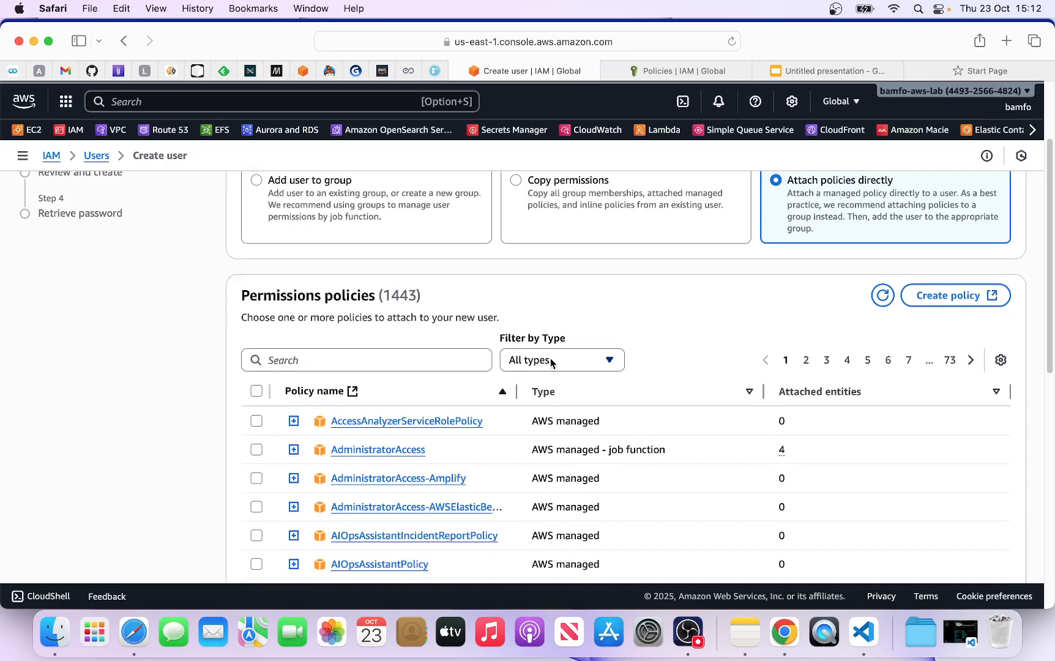
click(550, 360)
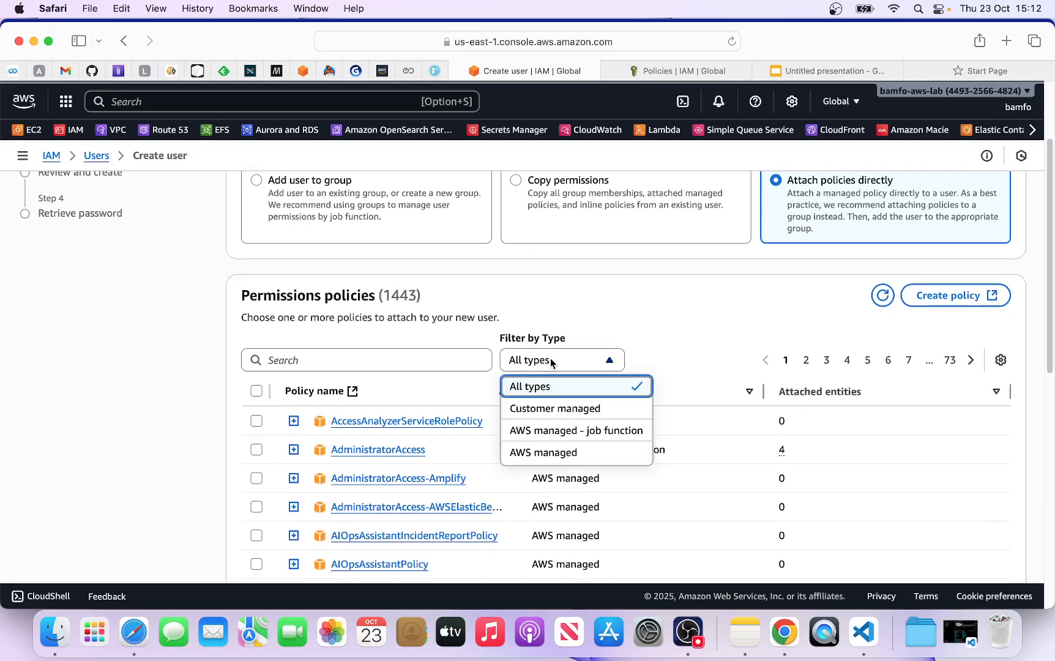
click(548, 414)
scroll(394, 389, down, 5)
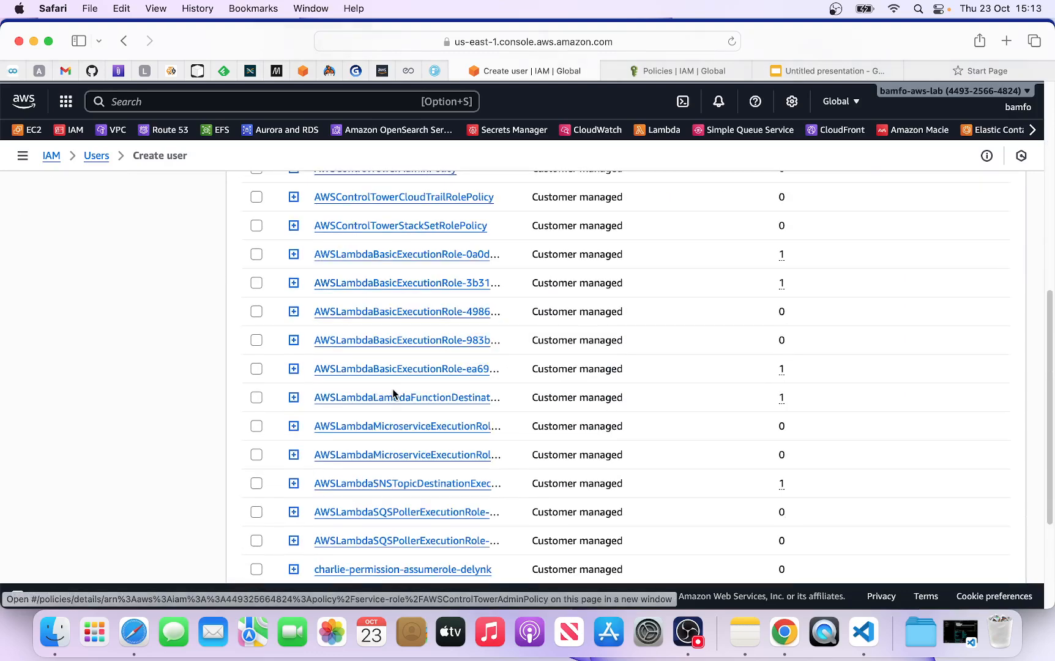
scroll(393, 394, down, 3)
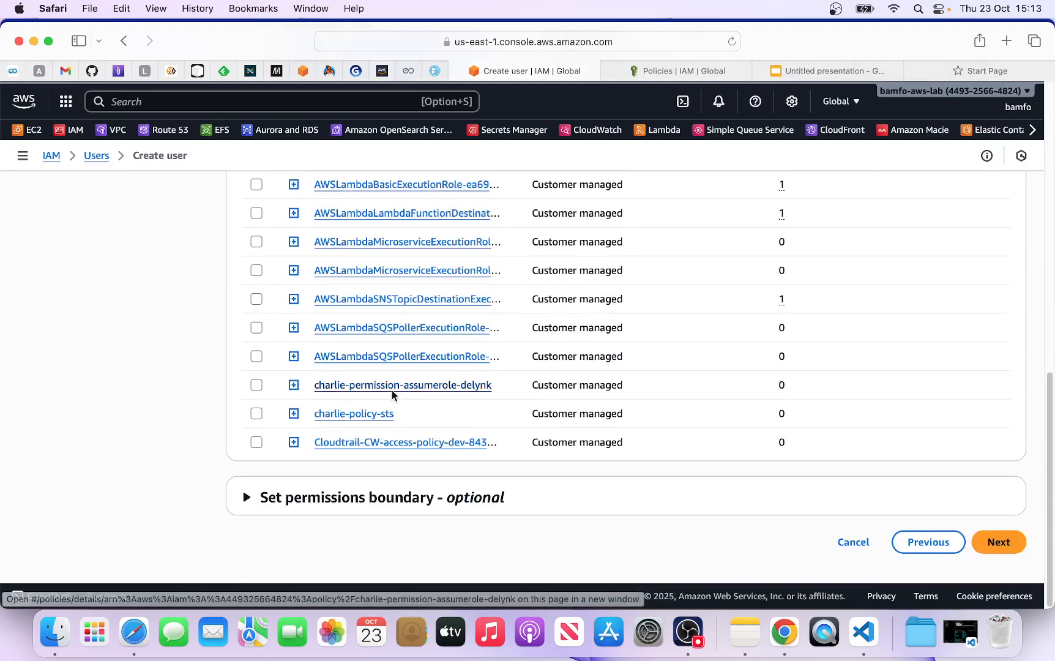
click(257, 415)
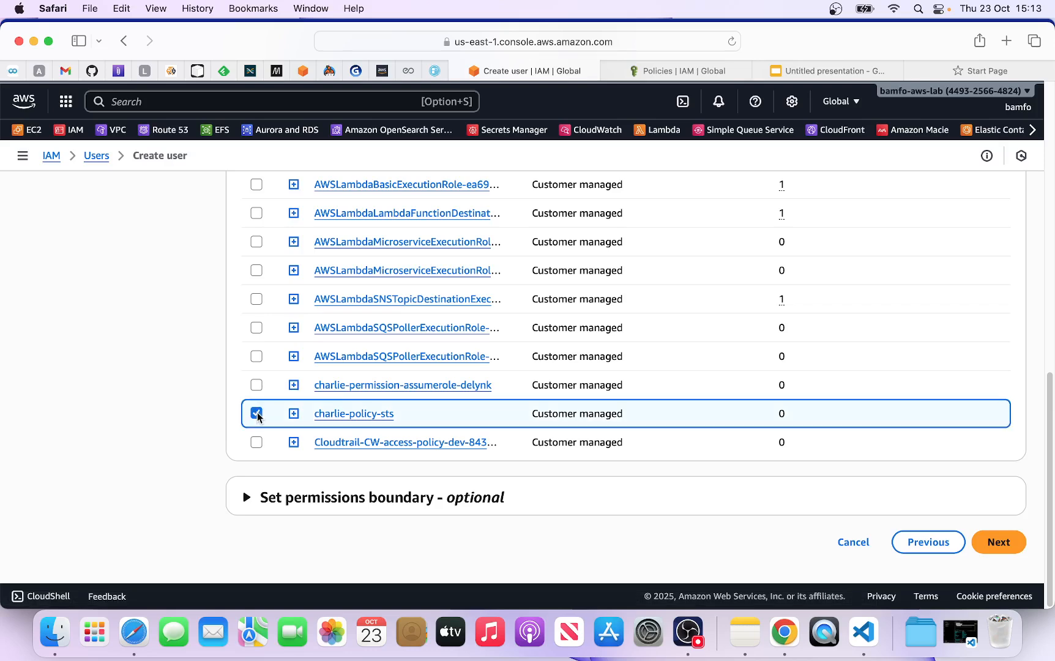
click(998, 542)
Step: Review the new user's details and permissions summary and create the user without tags
scroll(777, 431, down, 2)
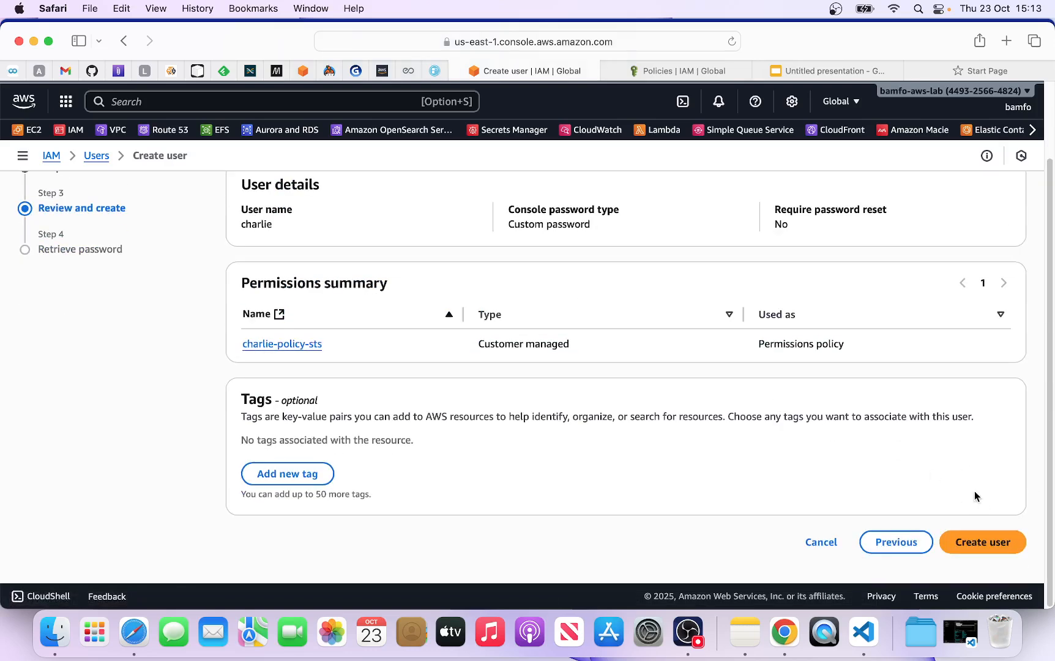
scroll(936, 453, up, 2)
scroll(928, 443, down, 2)
click(997, 548)
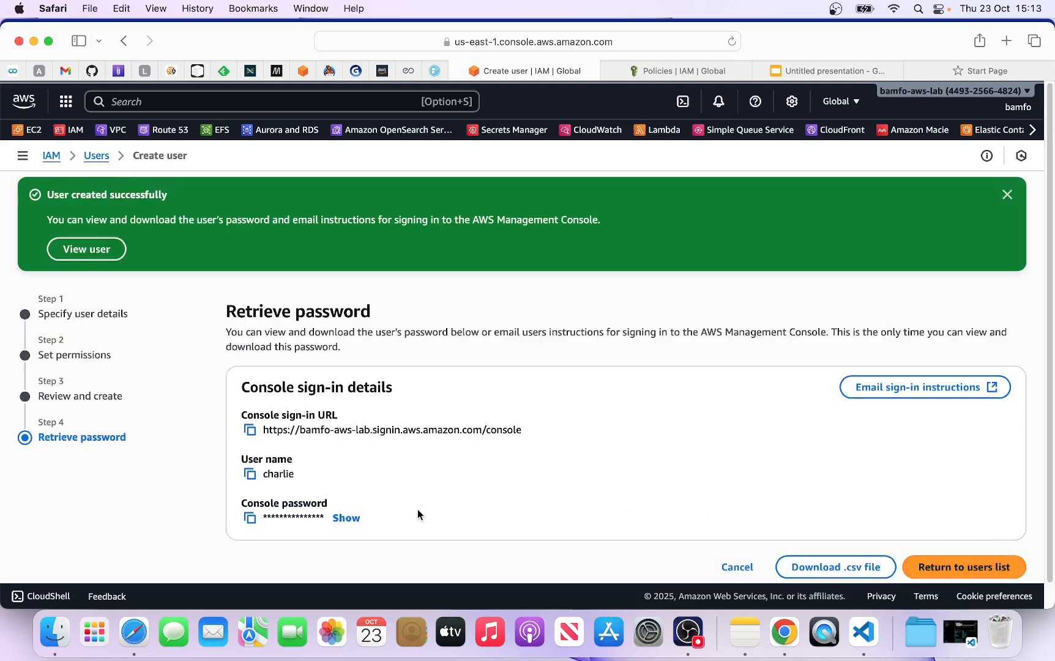
Step: Return to the users list without viewing or downloading the console password, and decline saving the password in the browser
scroll(976, 488, down, 1)
click(952, 542)
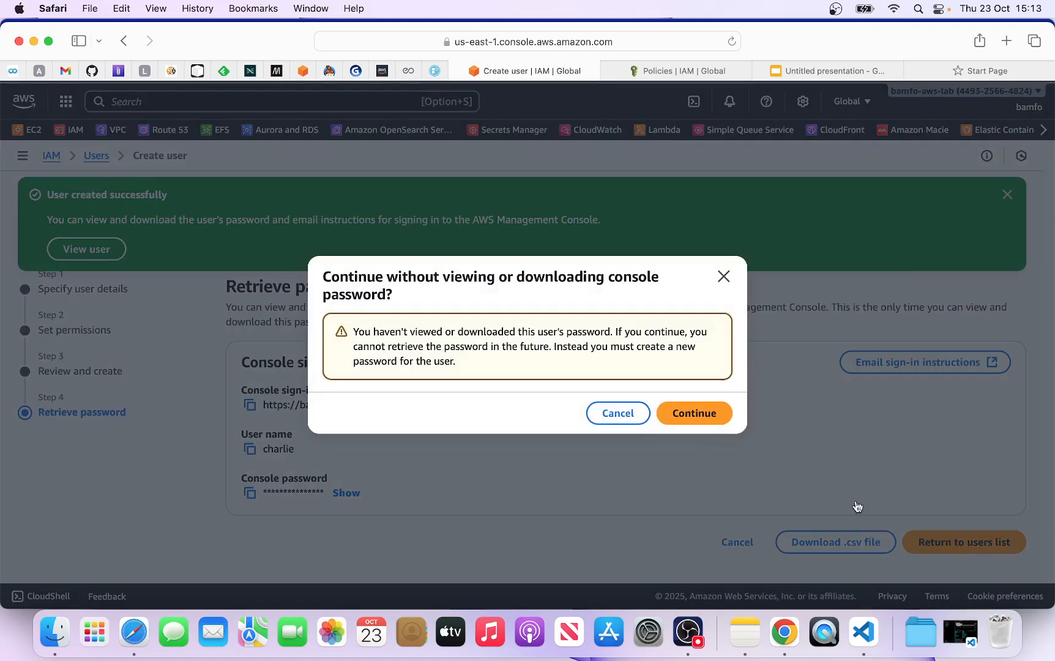
click(695, 413)
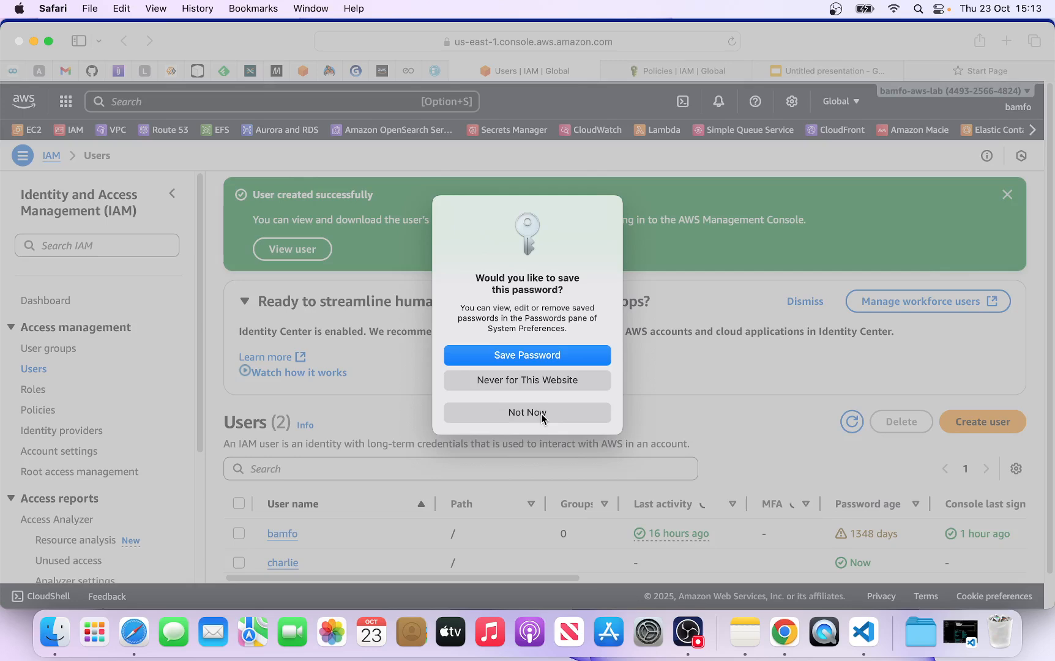
click(541, 413)
Step: Open the newly created user and examine the JSON of its attached charlie-policy-sts, especially the role ARN under Resource
scroll(526, 428, down, 1)
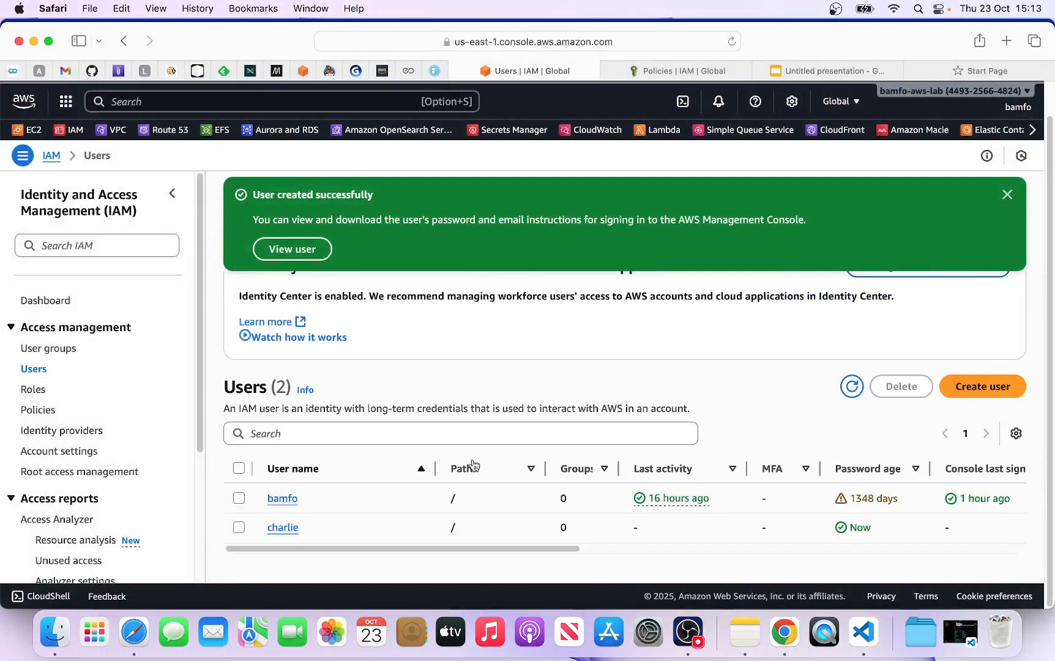
click(283, 527)
scroll(482, 406, down, 5)
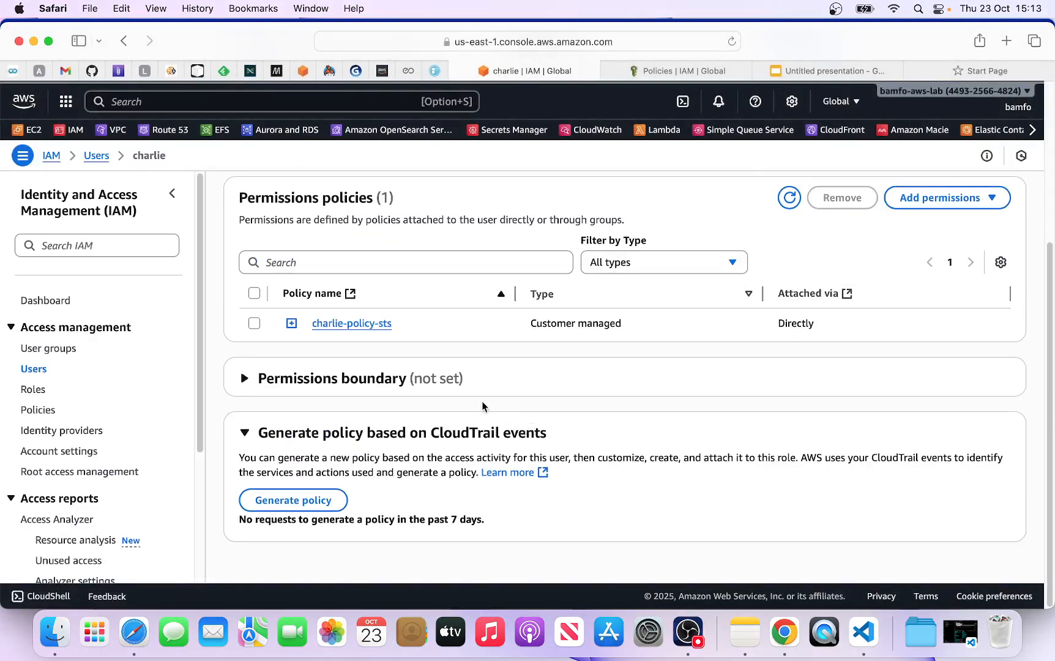
click(291, 323)
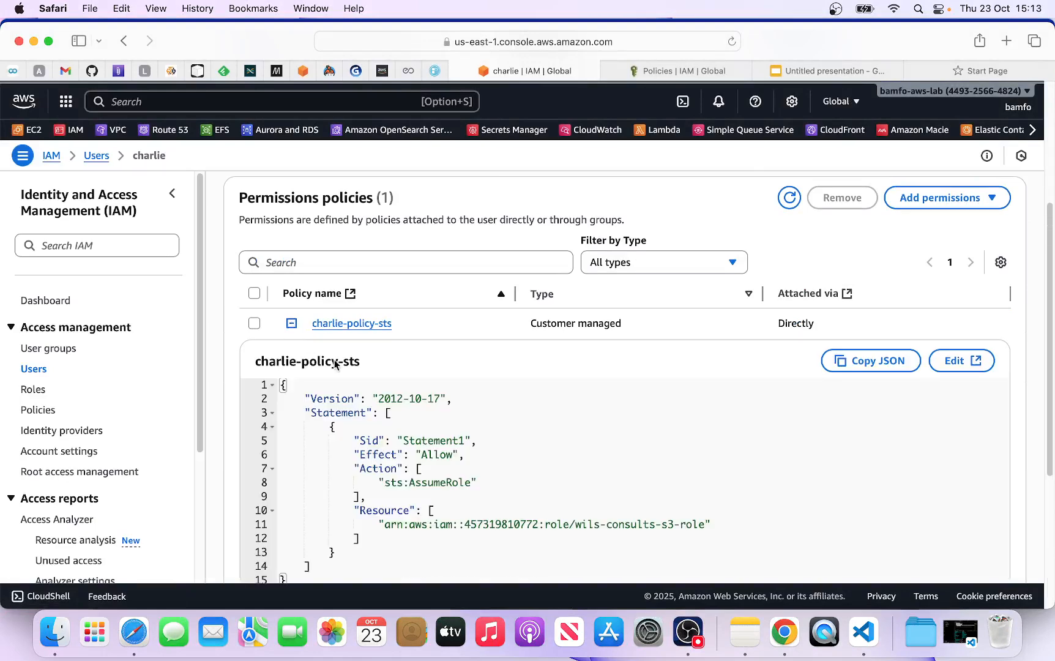
scroll(517, 419, down, 1)
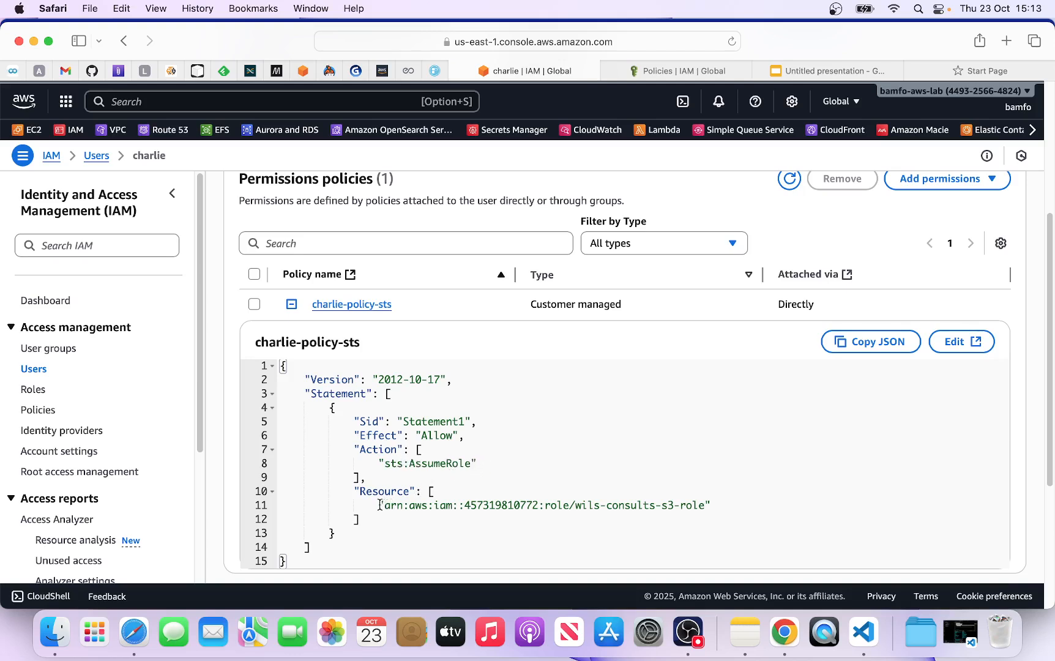
drag(379, 504, 708, 506)
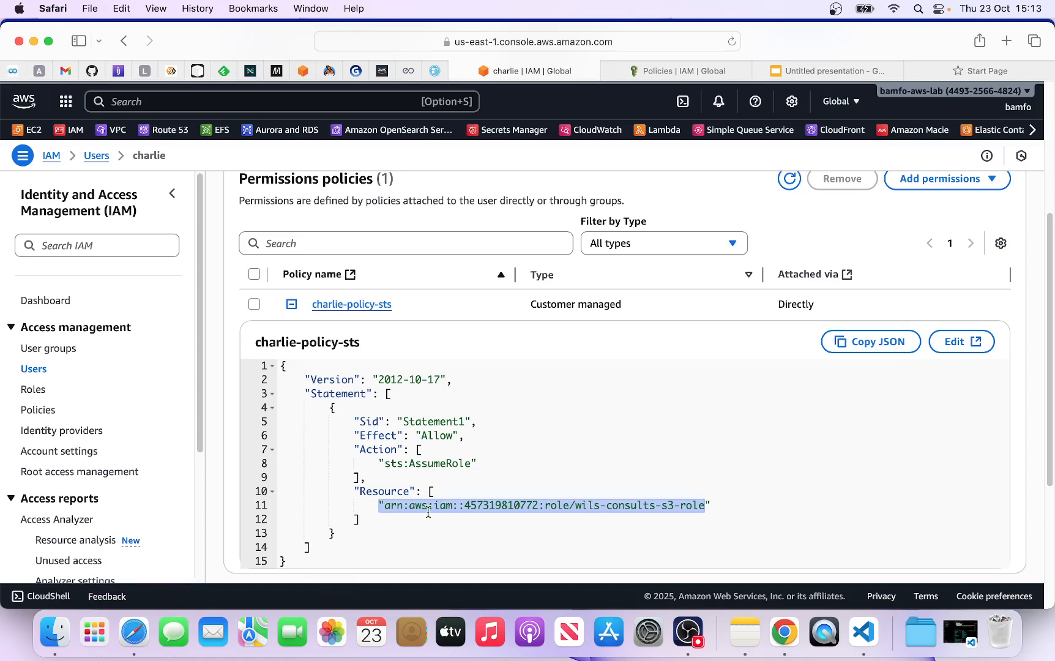
scroll(521, 430, up, 1)
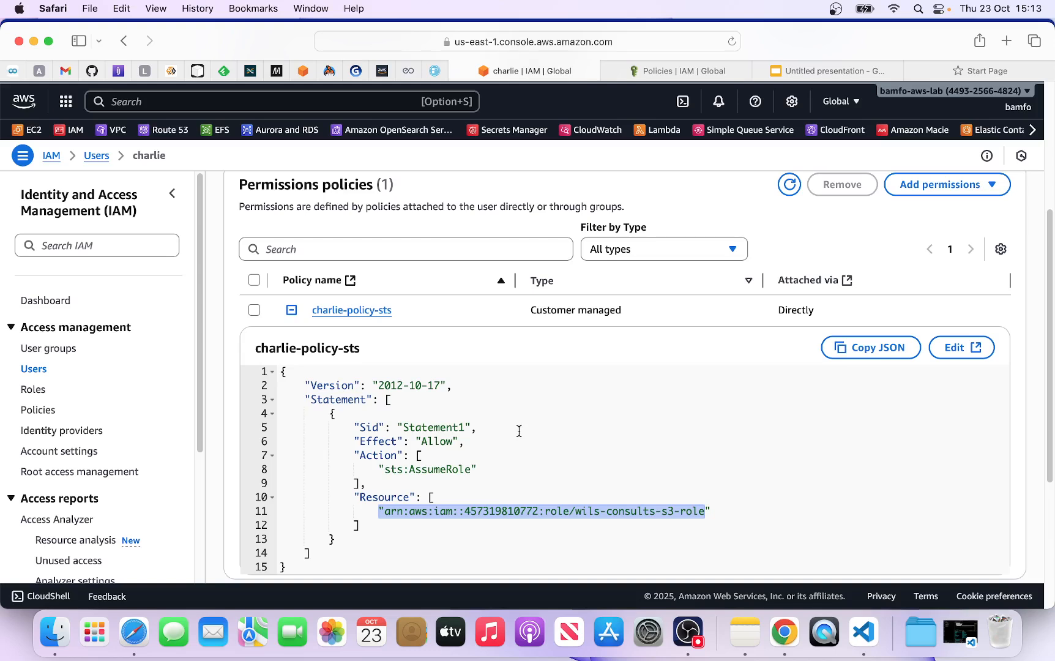
click(576, 460)
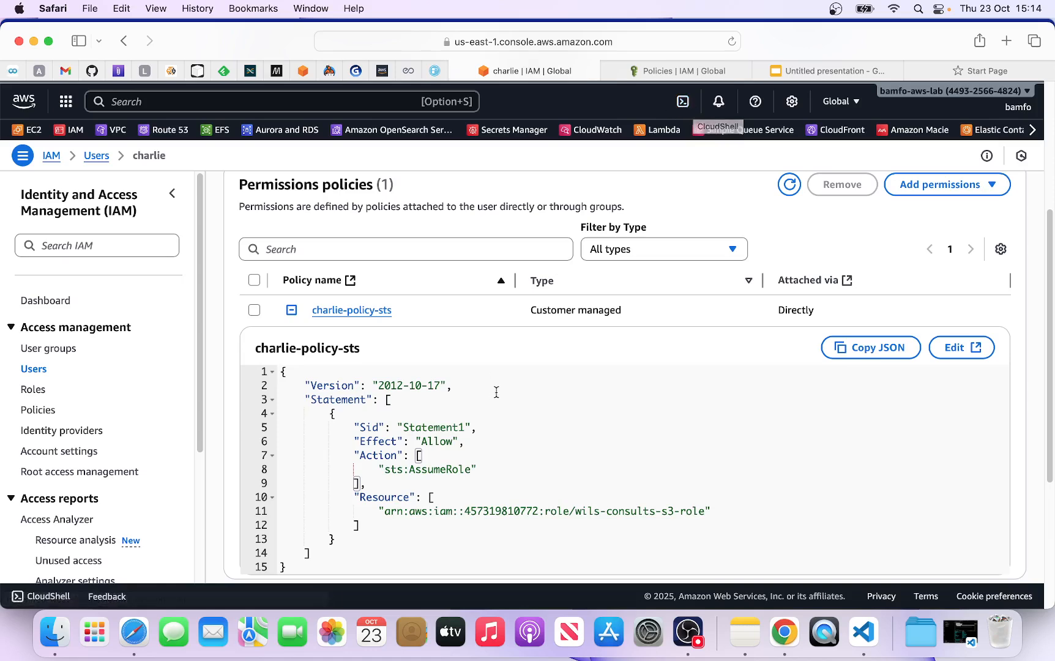
Step: Start an inline policy for the new user and switch its policy editor to JSON
scroll(512, 384, down, 2)
scroll(512, 383, up, 5)
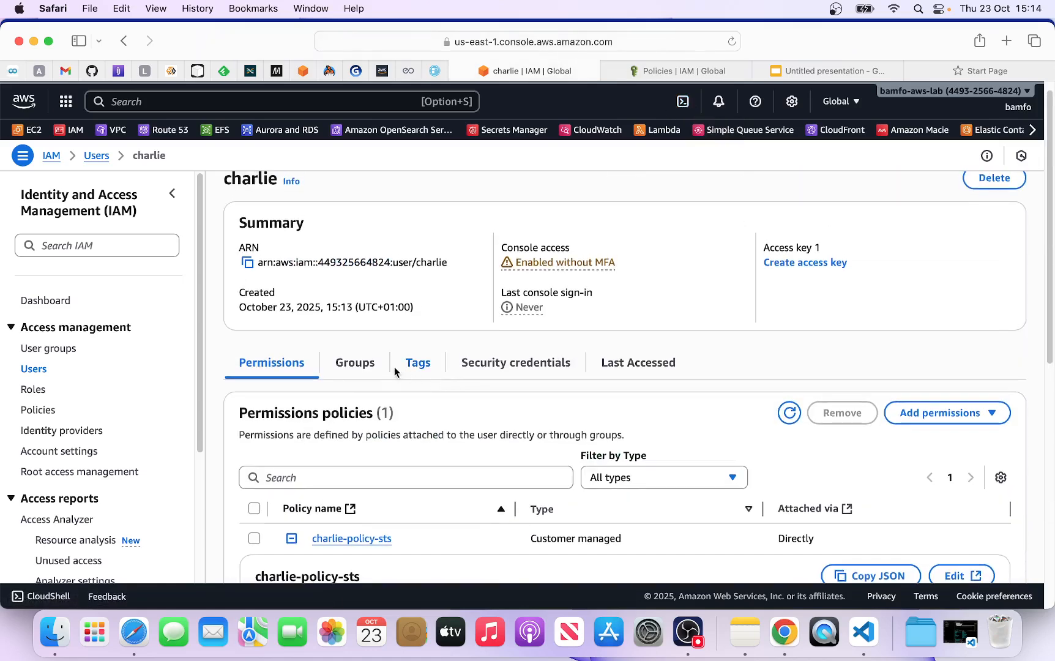
click(960, 417)
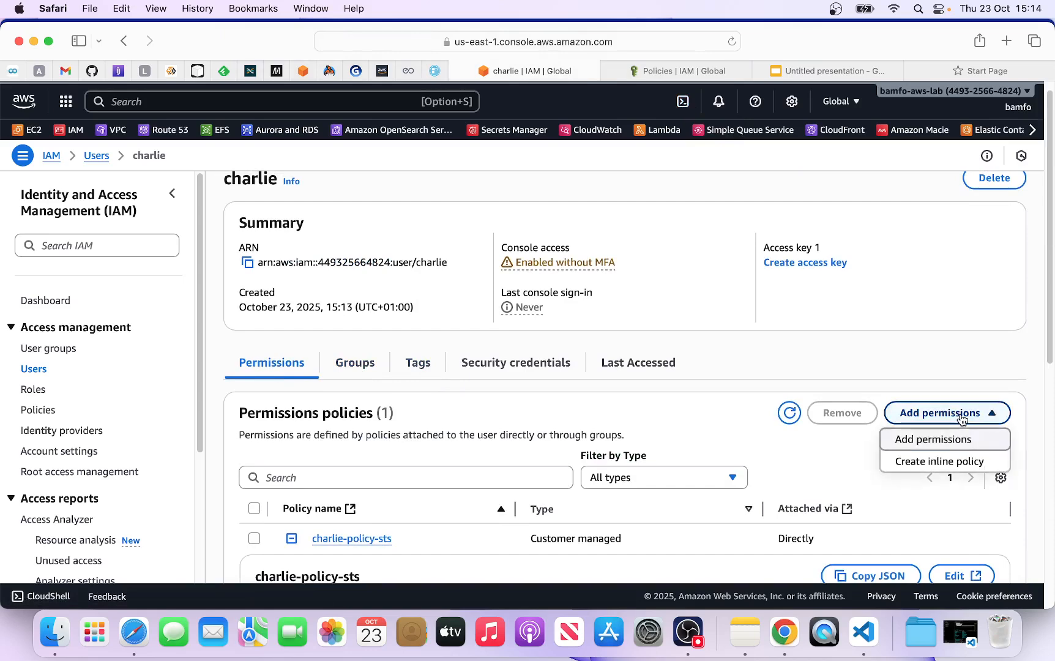
click(942, 468)
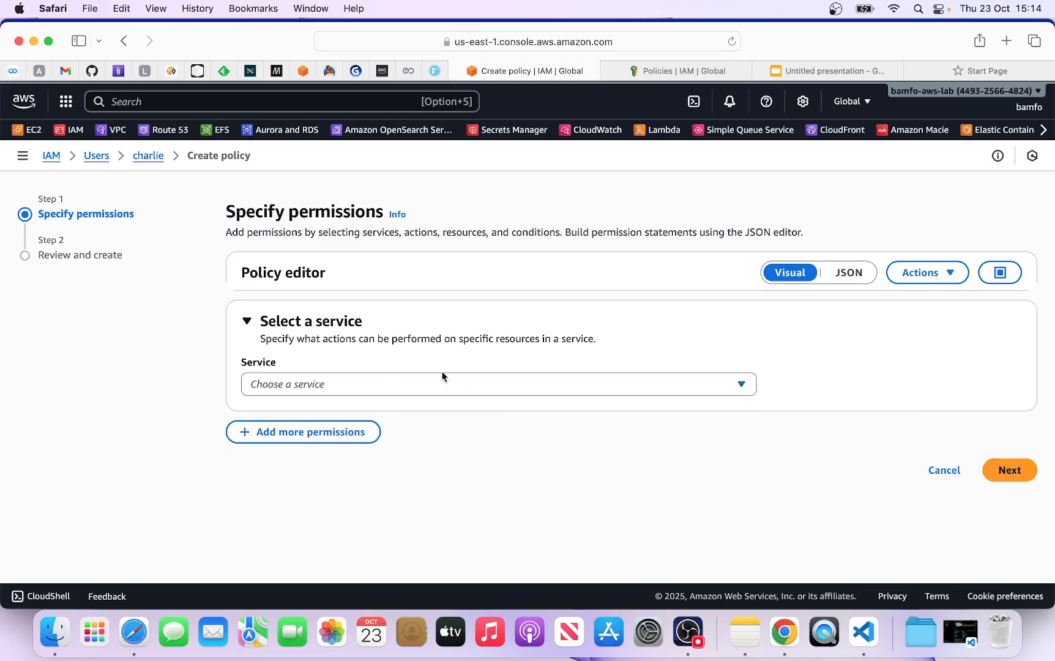
click(856, 276)
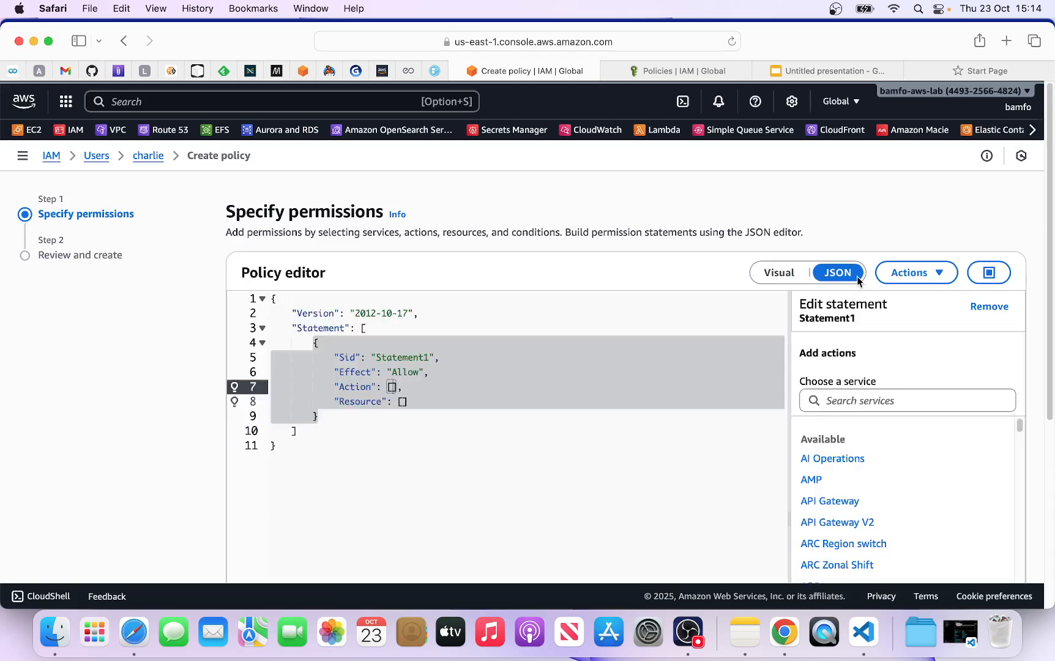
Step: Add all CloudShell actions (cloudshell:*) to Statement1 of the inline policy
click(897, 393)
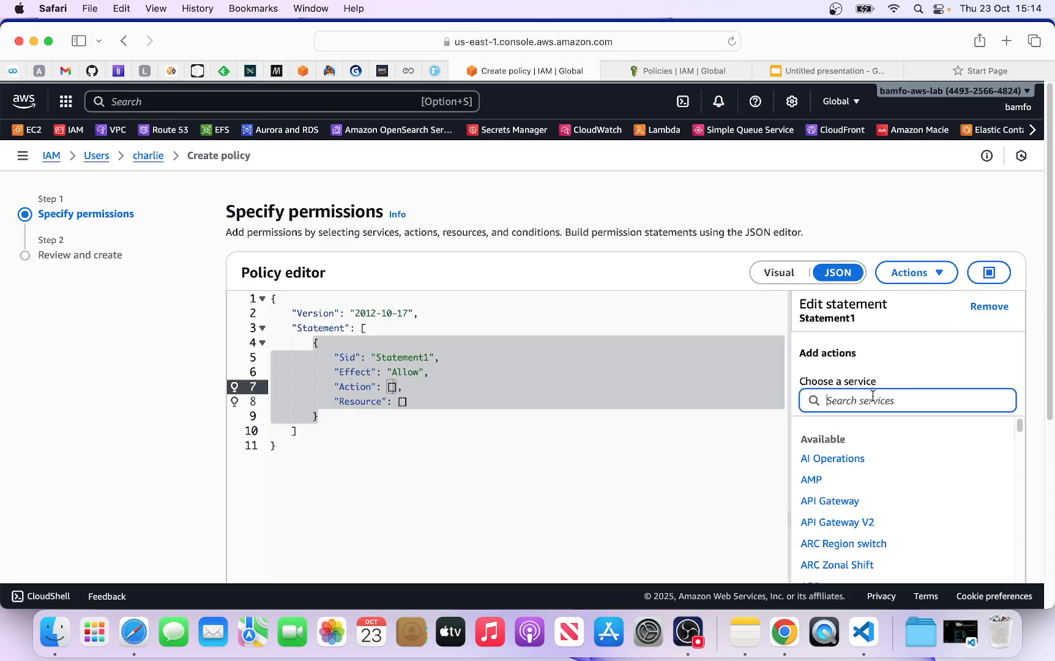
text(c)
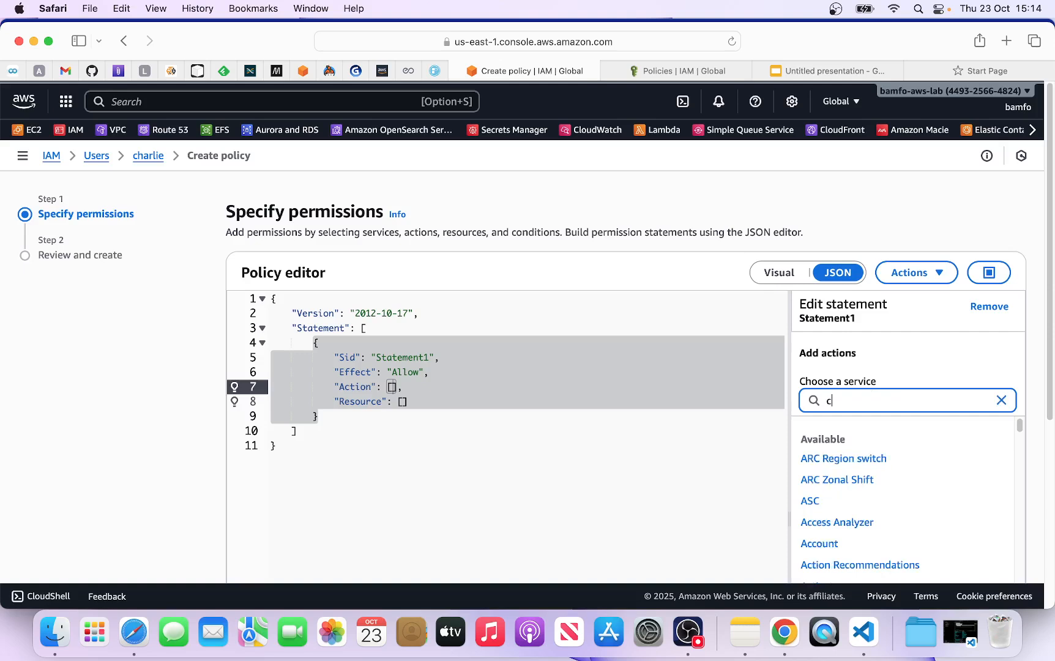
text(louds)
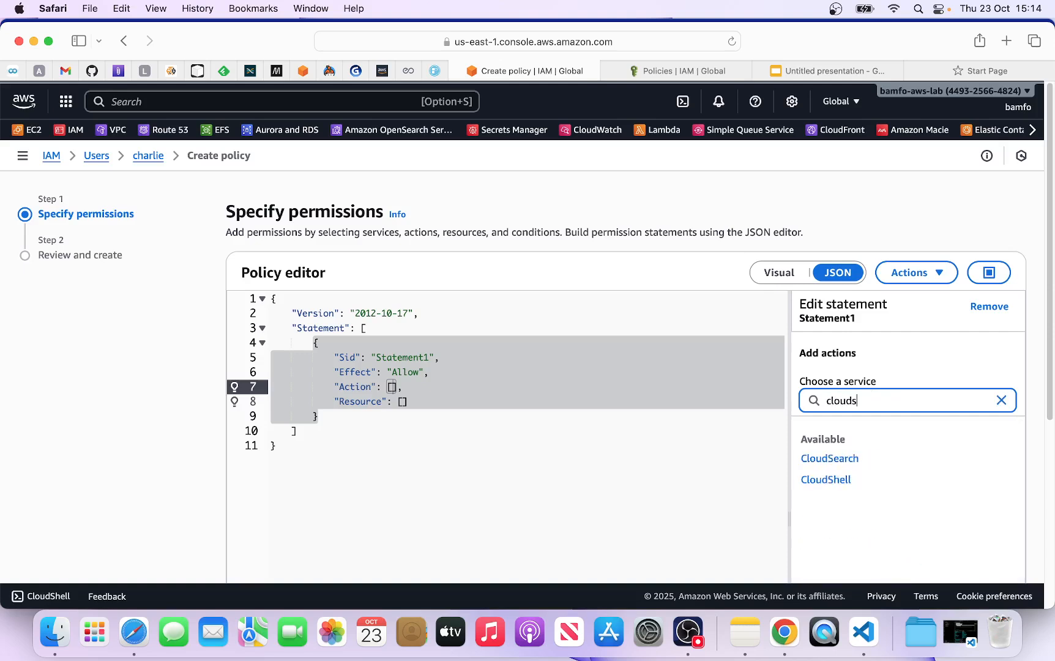
text(hell)
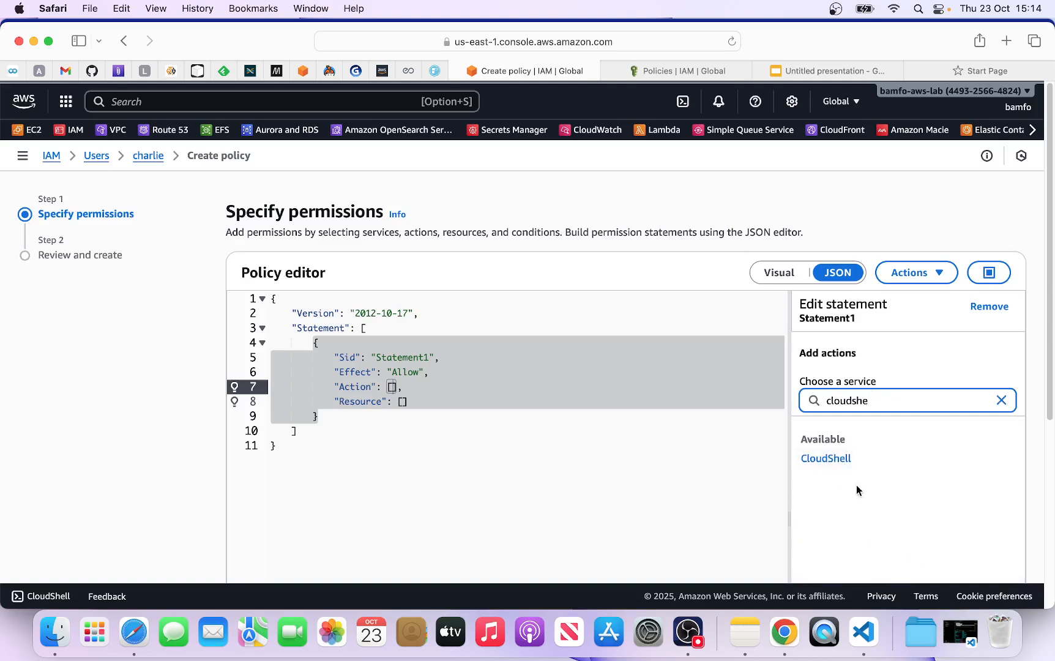
click(845, 461)
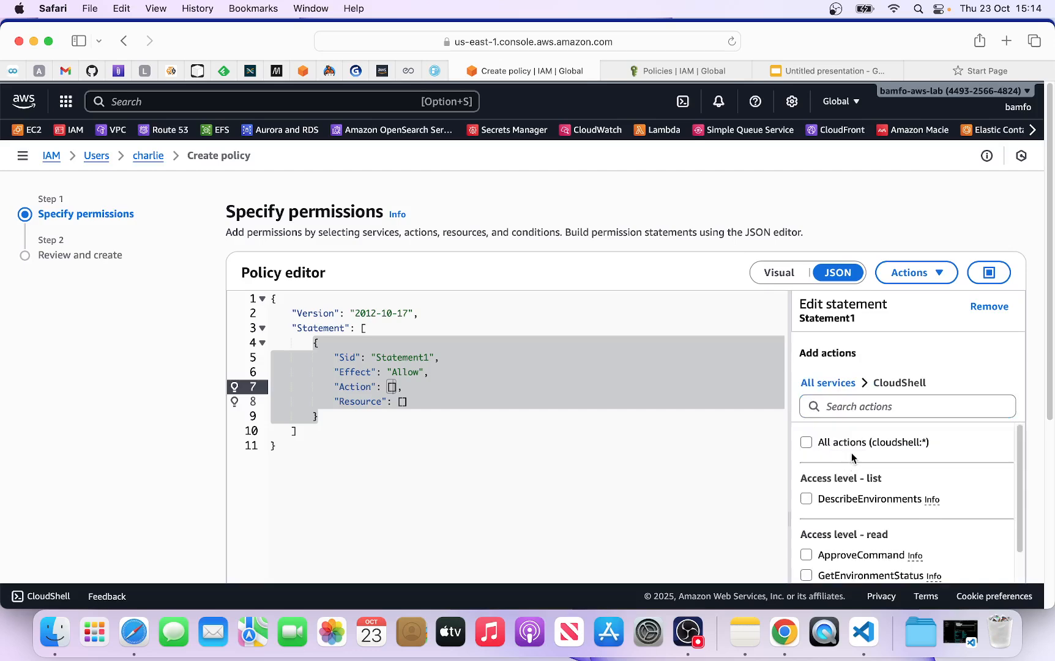
scroll(851, 452, down, 1)
scroll(850, 453, up, 1)
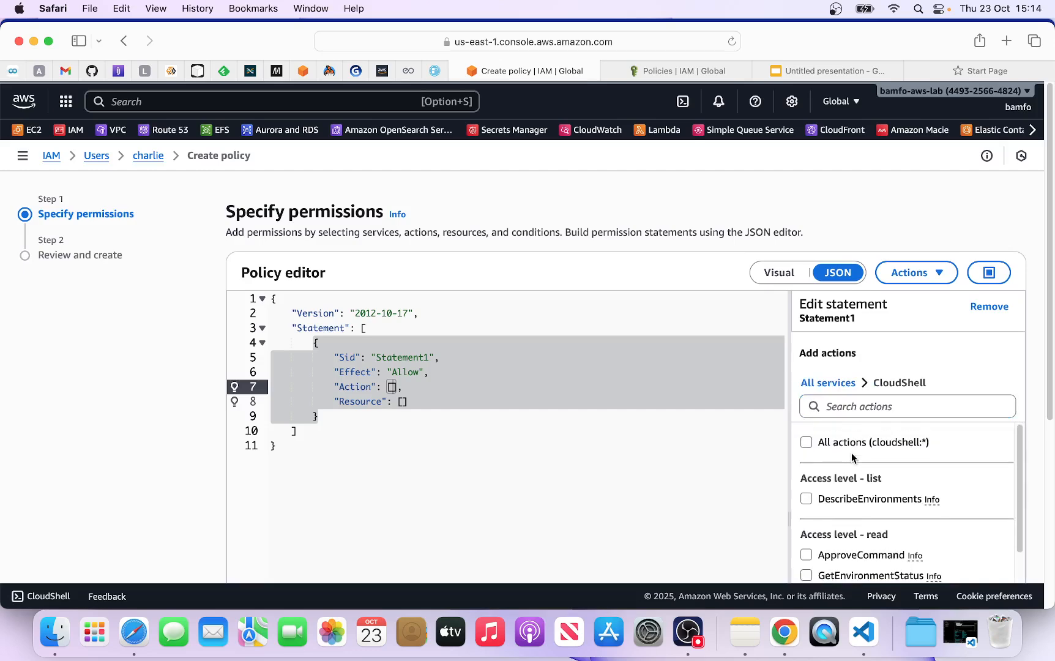
click(807, 441)
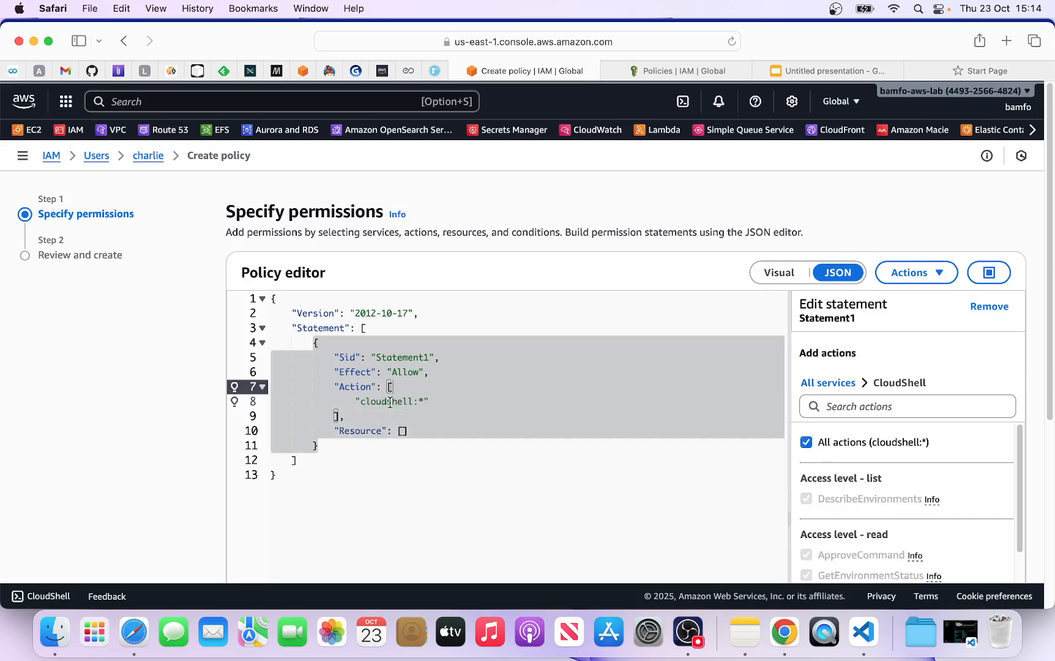
Step: Add a CloudShell resource of type All Resources (*) to Statement1 of the inline policy
scroll(744, 400, down, 5)
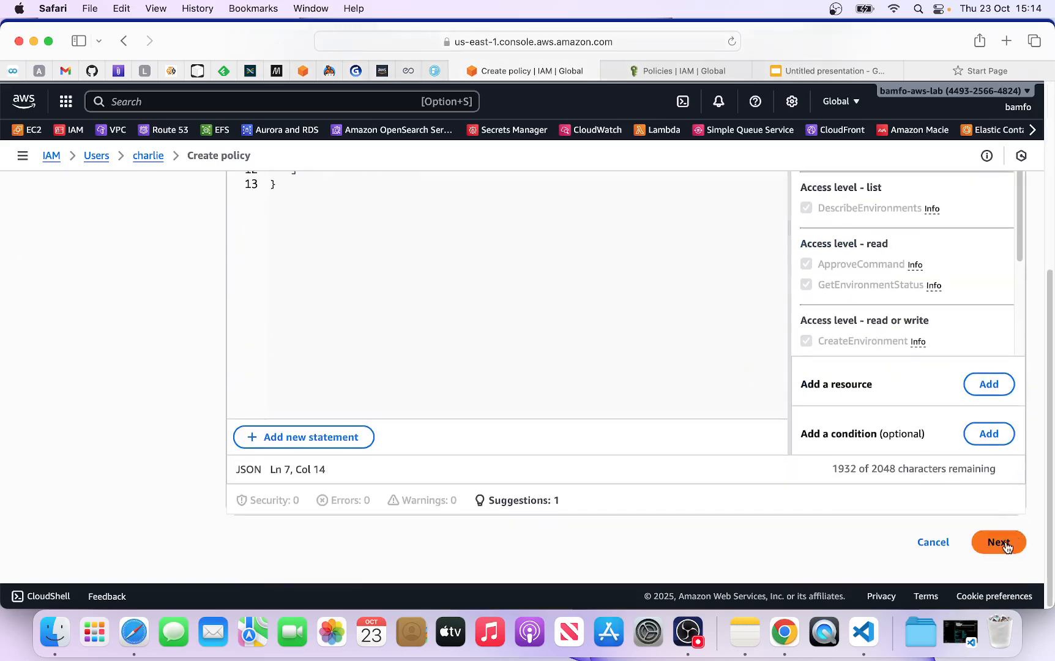
scroll(1003, 544, up, 1)
scroll(881, 489, down, 1)
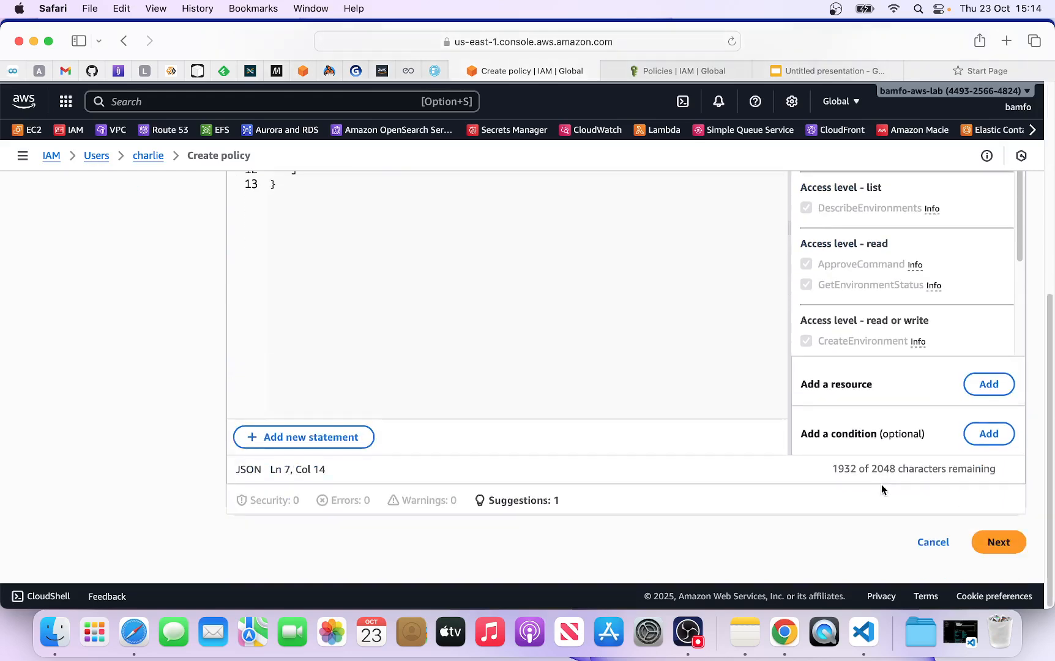
scroll(881, 486, up, 1)
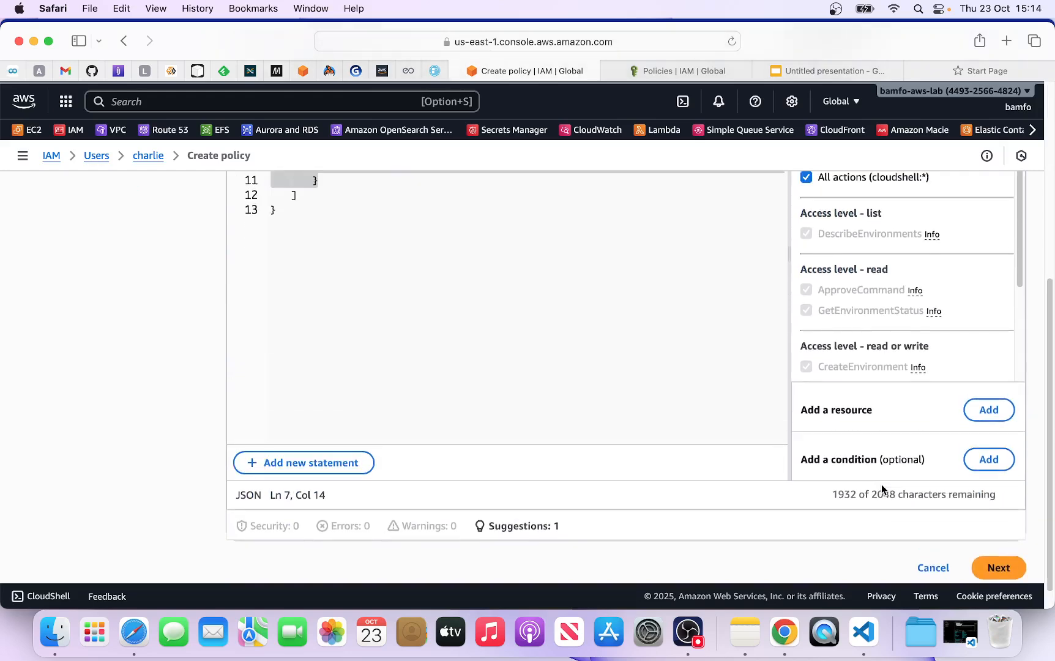
click(982, 419)
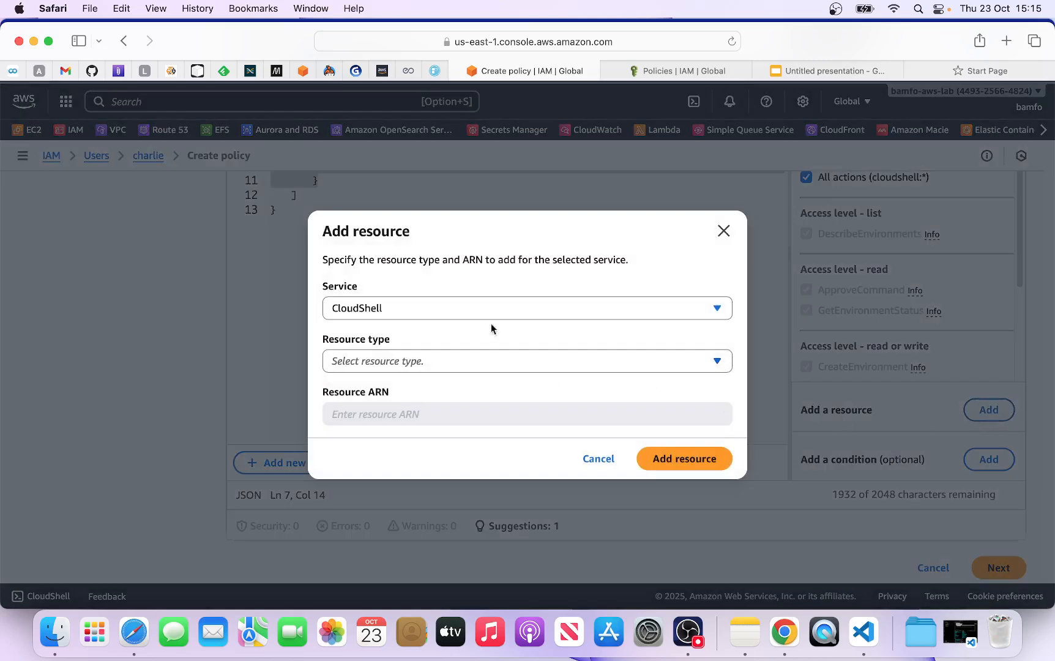
click(447, 364)
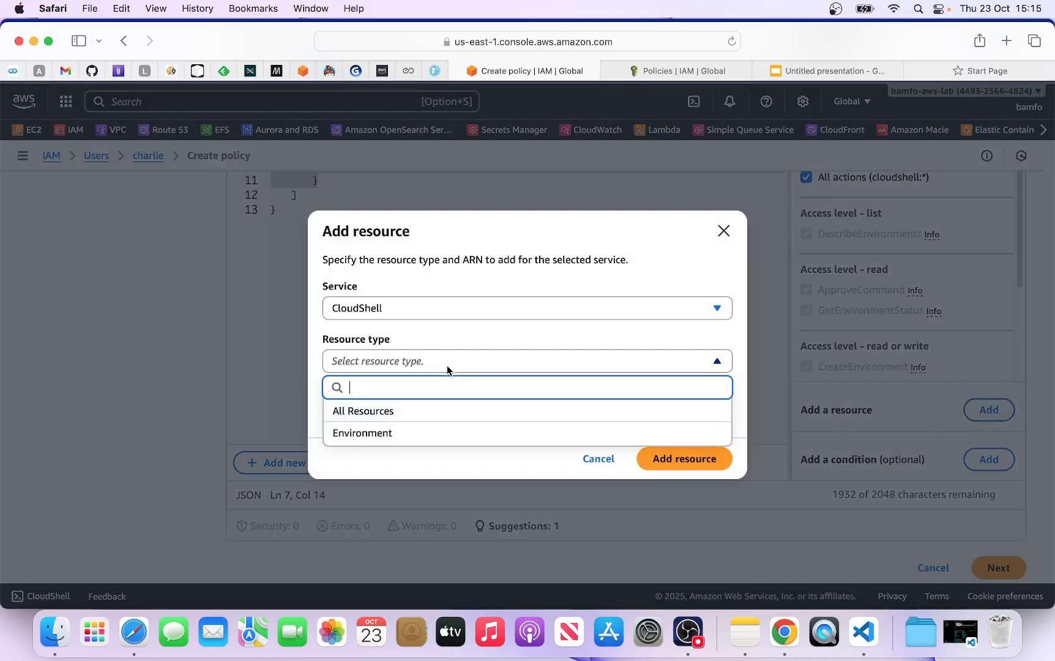
click(413, 419)
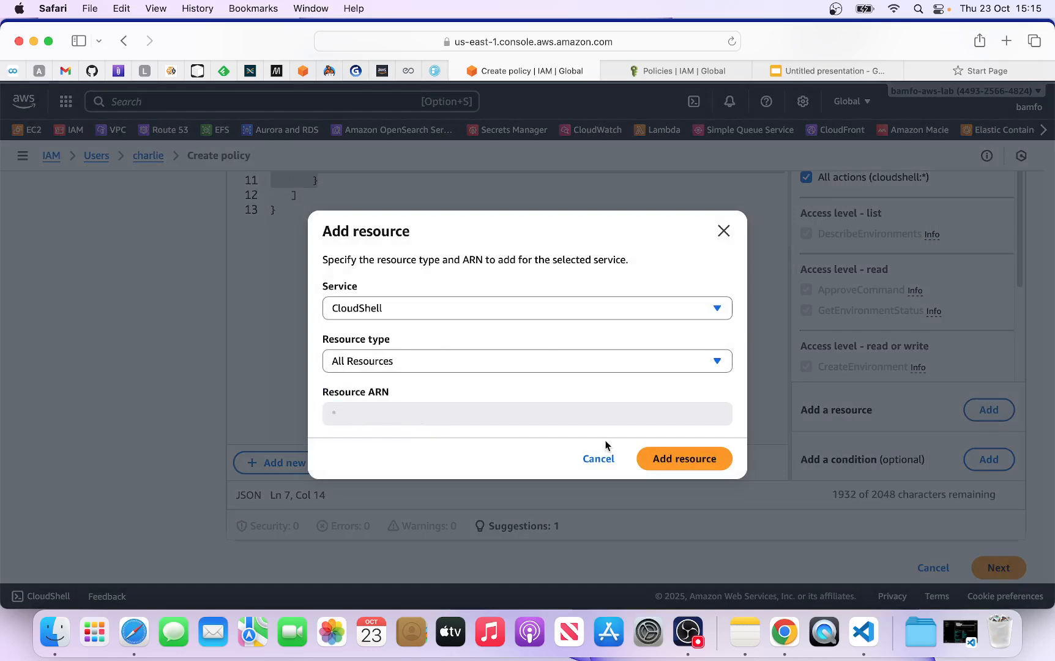
click(685, 460)
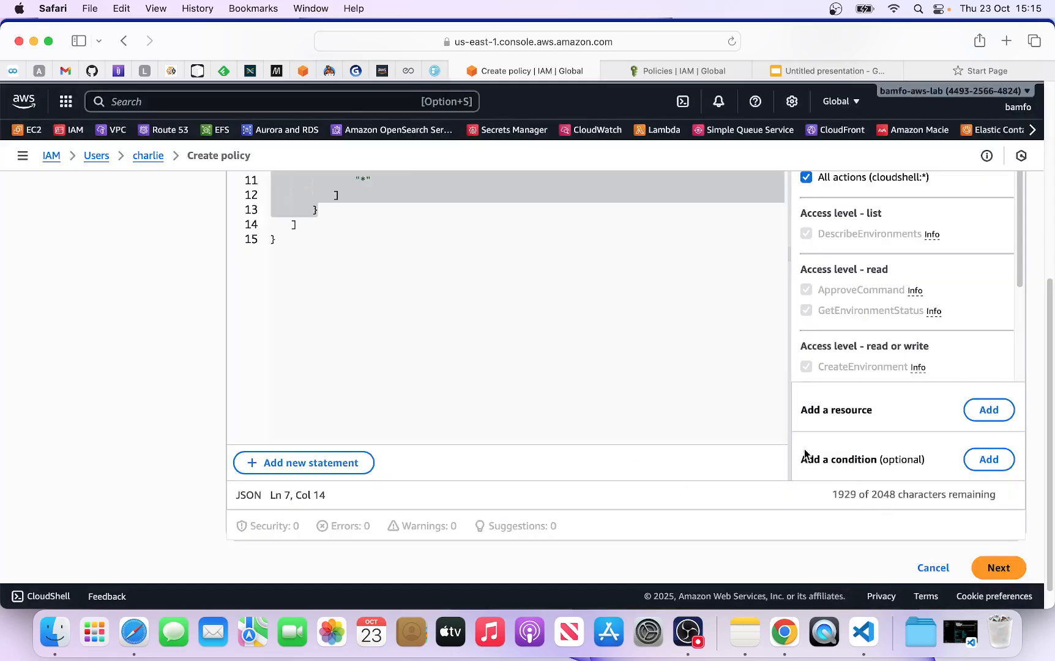
Step: Proceed to the review, name the inline policy charlie-cloudshell-access, and create it
click(995, 567)
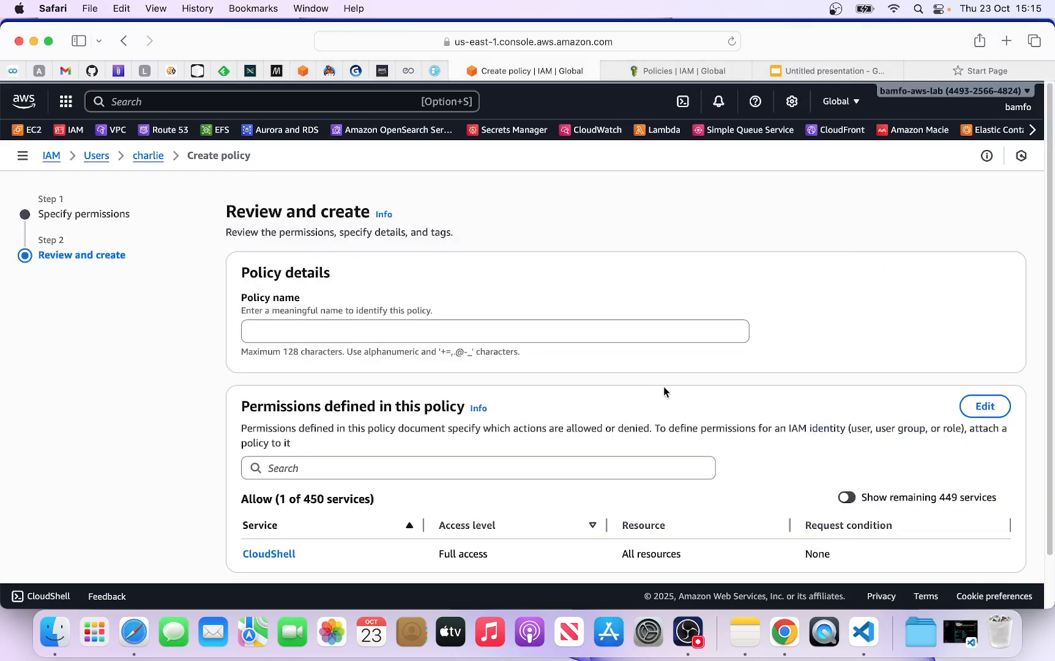
click(444, 328)
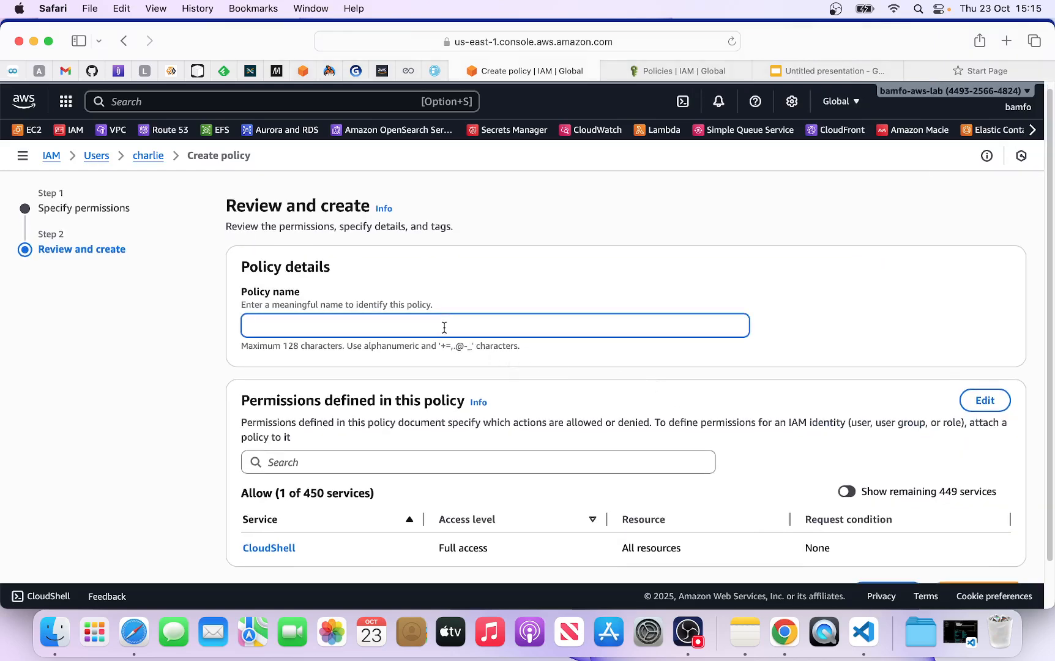
text(charlie-cloudshell-access)
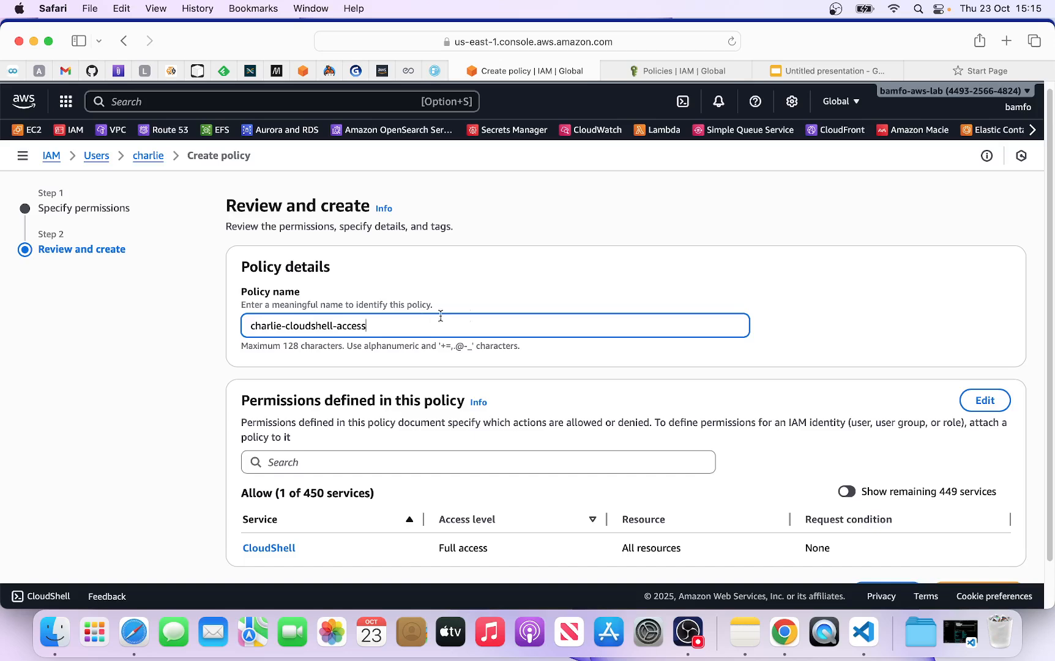
scroll(795, 367, down, 2)
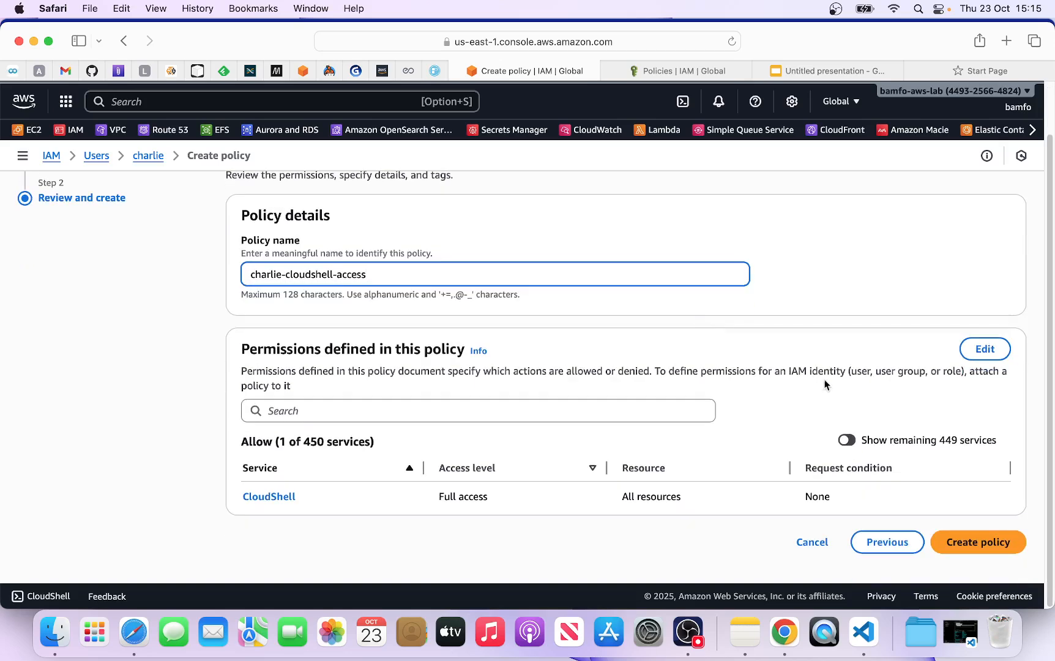
click(980, 551)
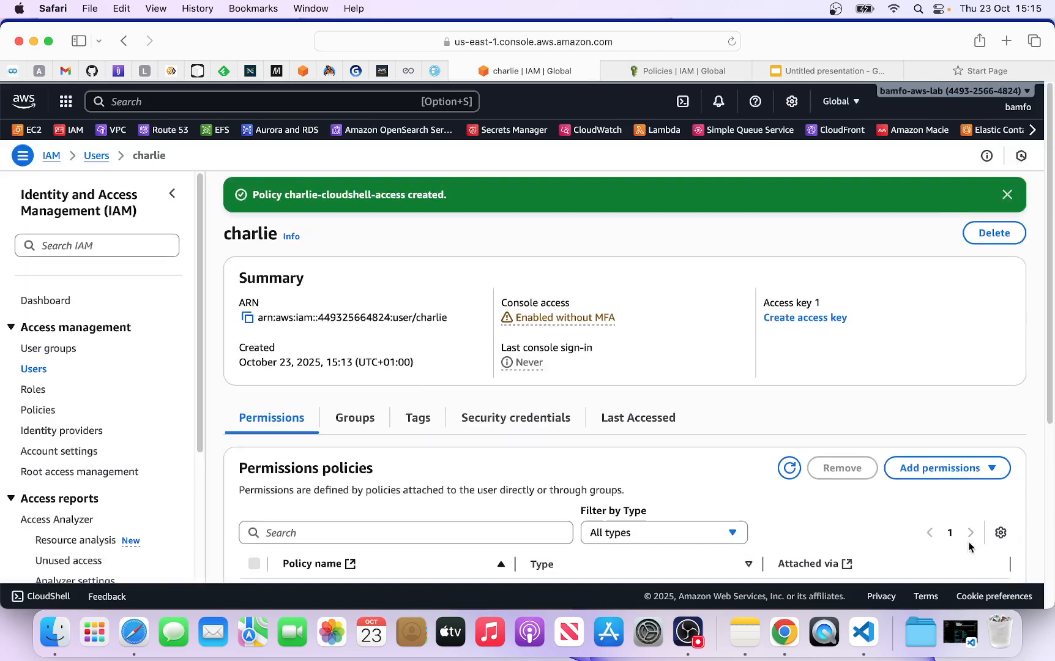
Step: Copy the new user's ARN from the user summary and paste it into the empty note in Notes
scroll(525, 405, down, 3)
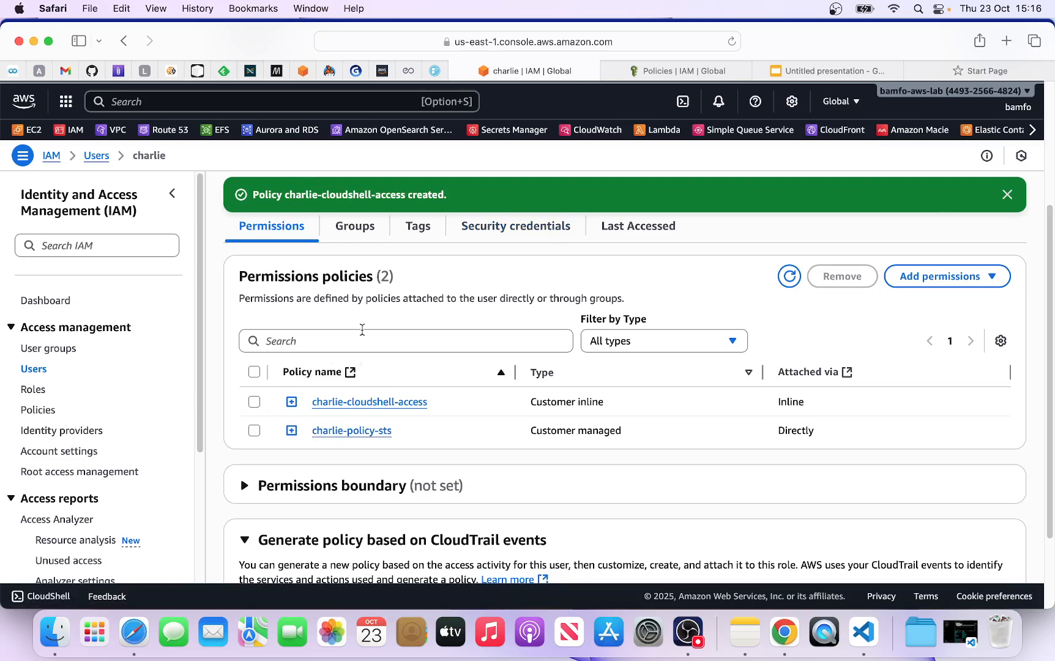
scroll(361, 329, up, 3)
click(1010, 196)
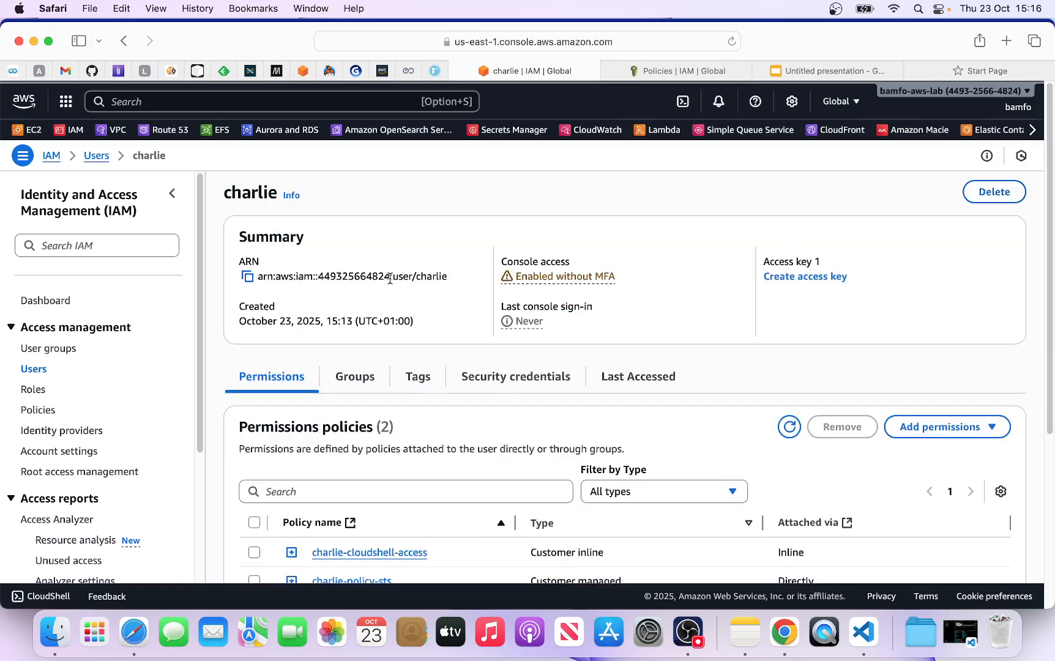
drag(320, 276, 417, 275)
click(449, 300)
click(247, 278)
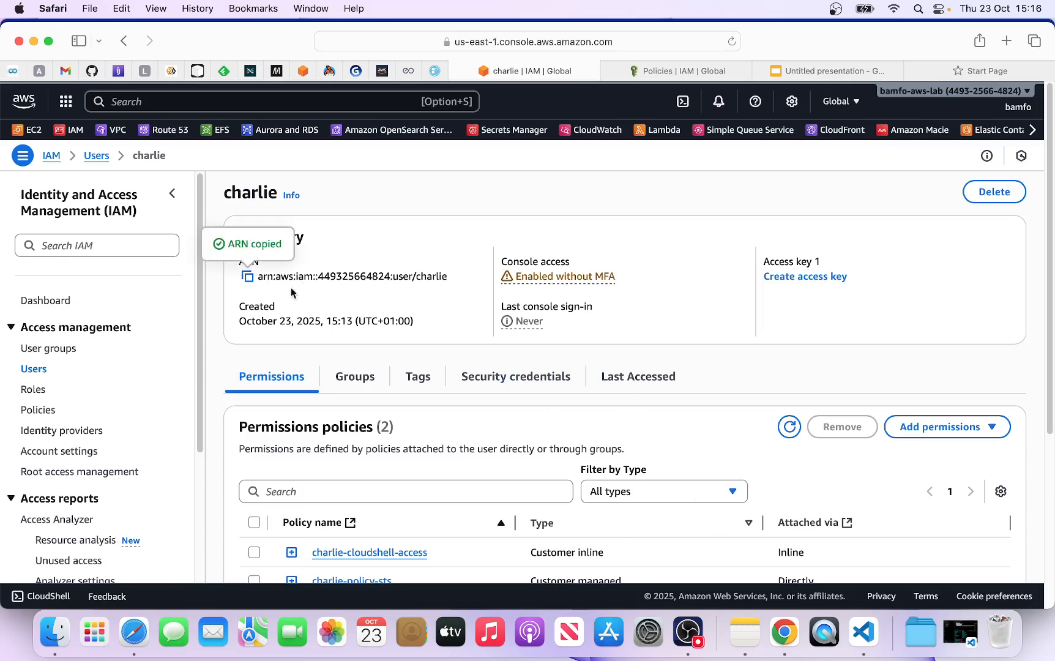
click(745, 631)
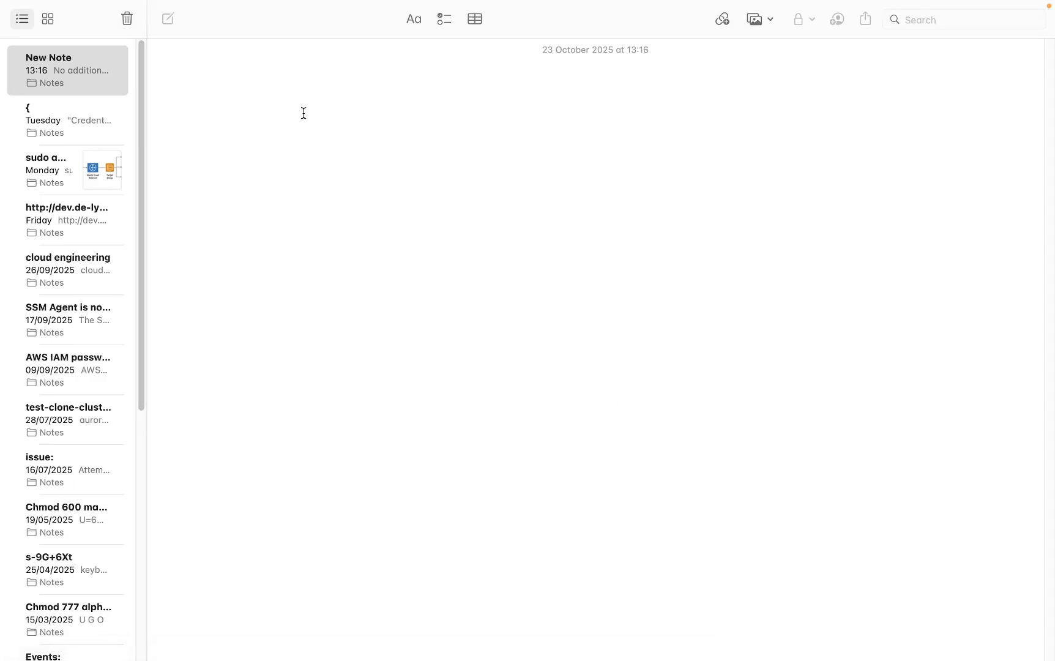
key(super+v)
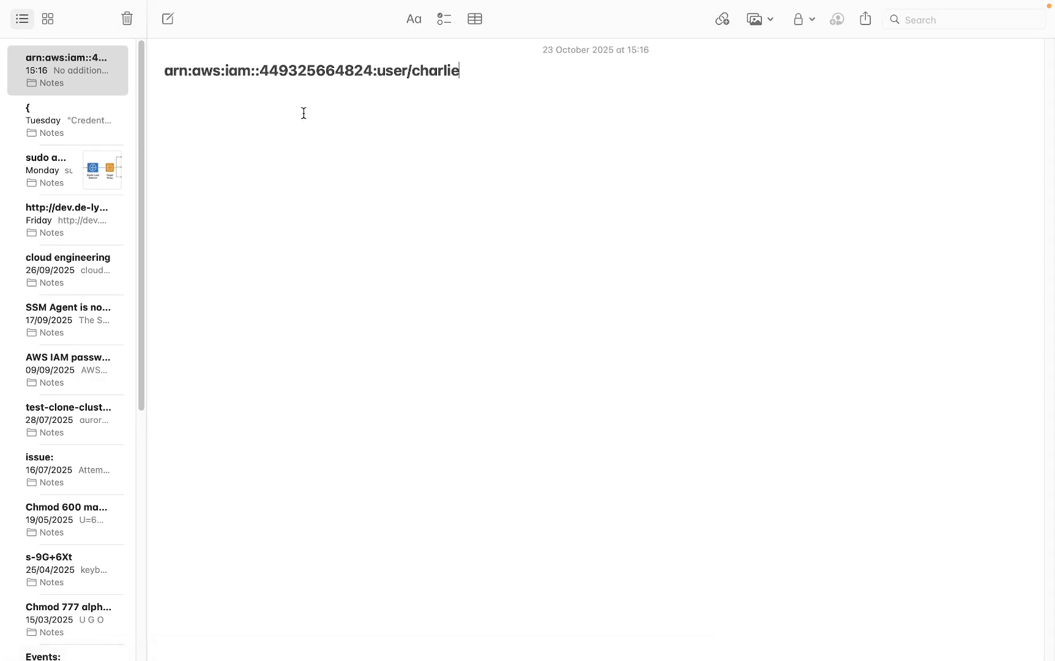
Step: Copy the quoted root principal ARN from the wils-consults-s3-role trust policy in Chrome and paste it below the user ARN in Notes
mouse_move(411, 656)
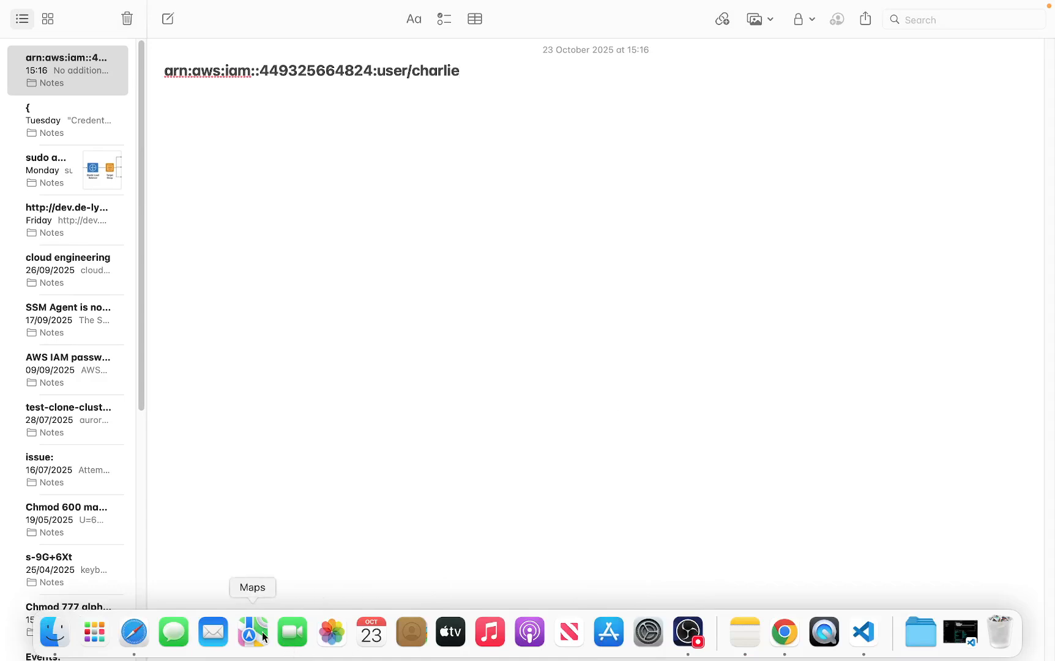
click(786, 636)
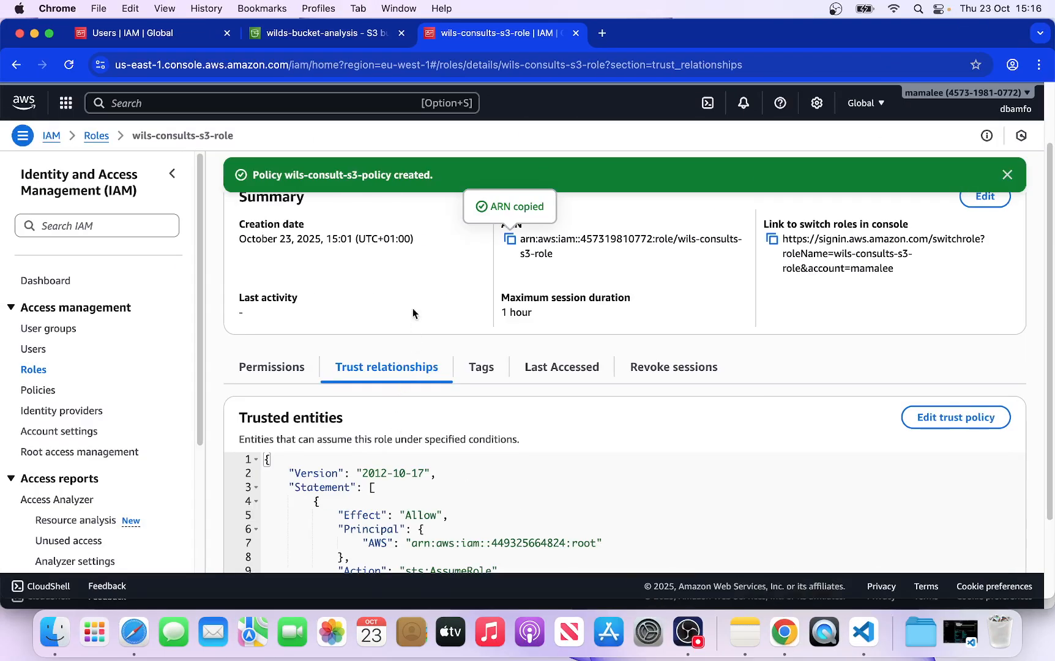
scroll(402, 376, down, 3)
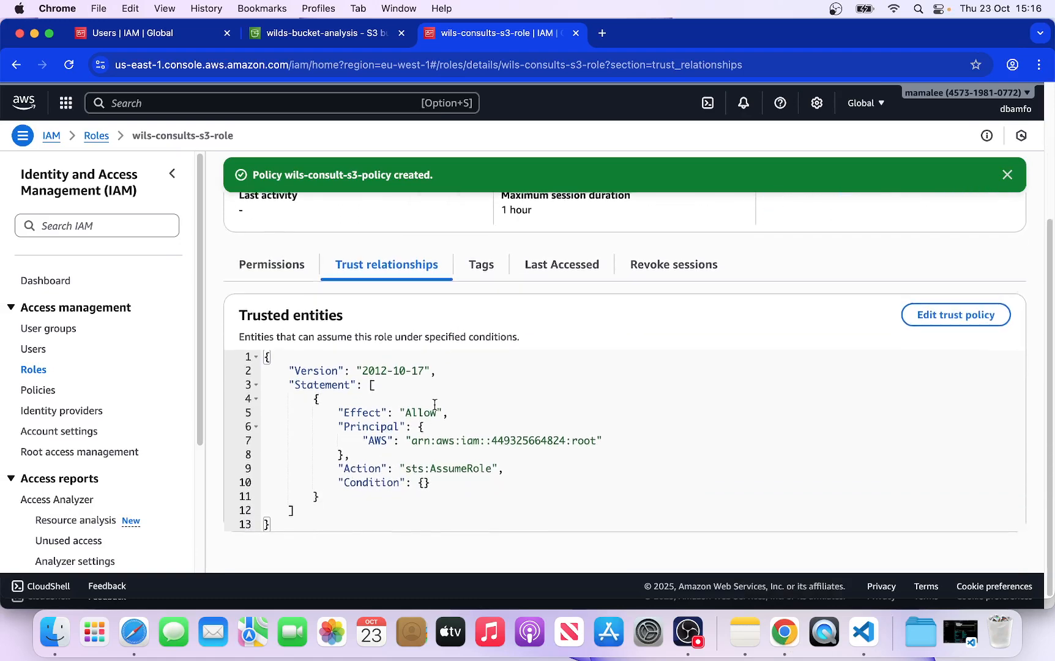
drag(405, 439, 601, 440)
right_click(568, 439)
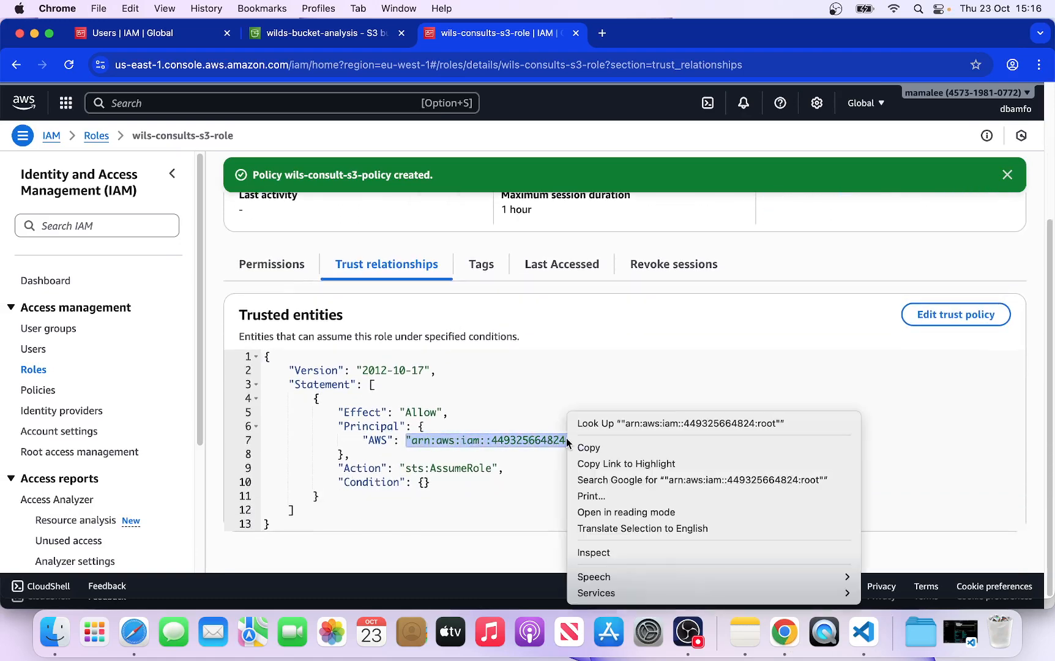
click(598, 449)
click(744, 632)
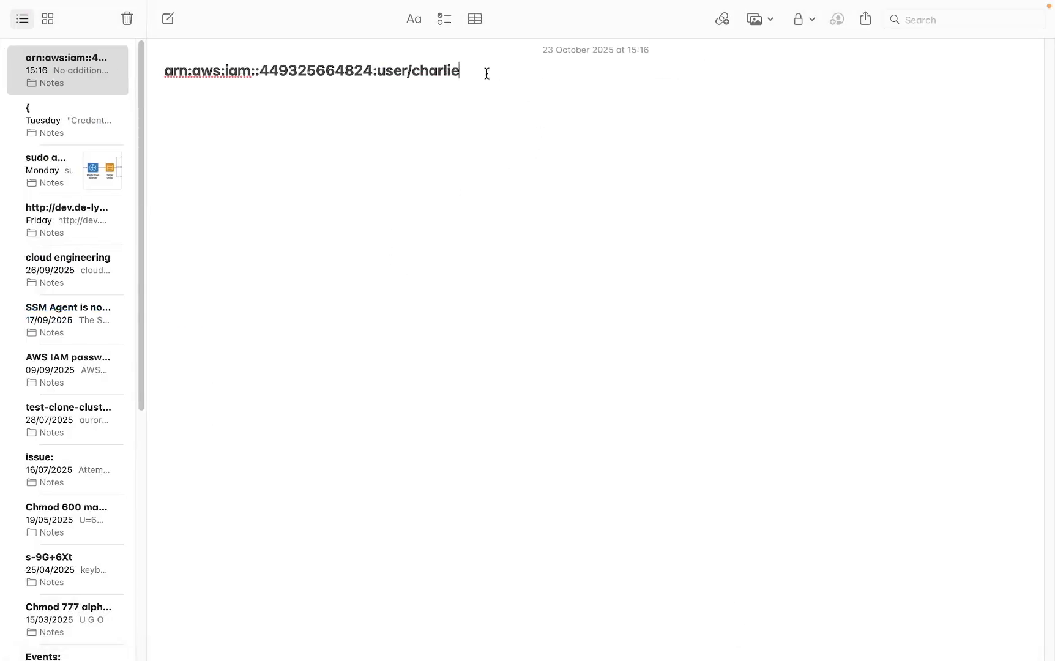
key(Return)
key(super+v)
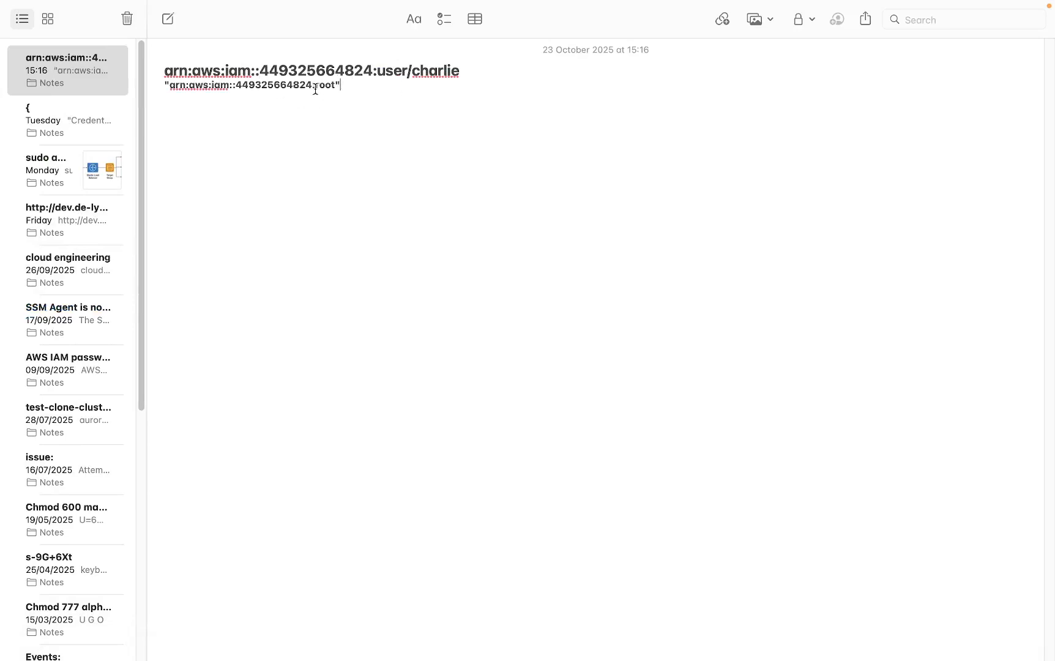
Step: Compare the two ARNs in the note, especially the root ending against the user ending
drag(315, 87, 332, 85)
click(384, 133)
shift+click(171, 85)
drag(288, 96, 179, 69)
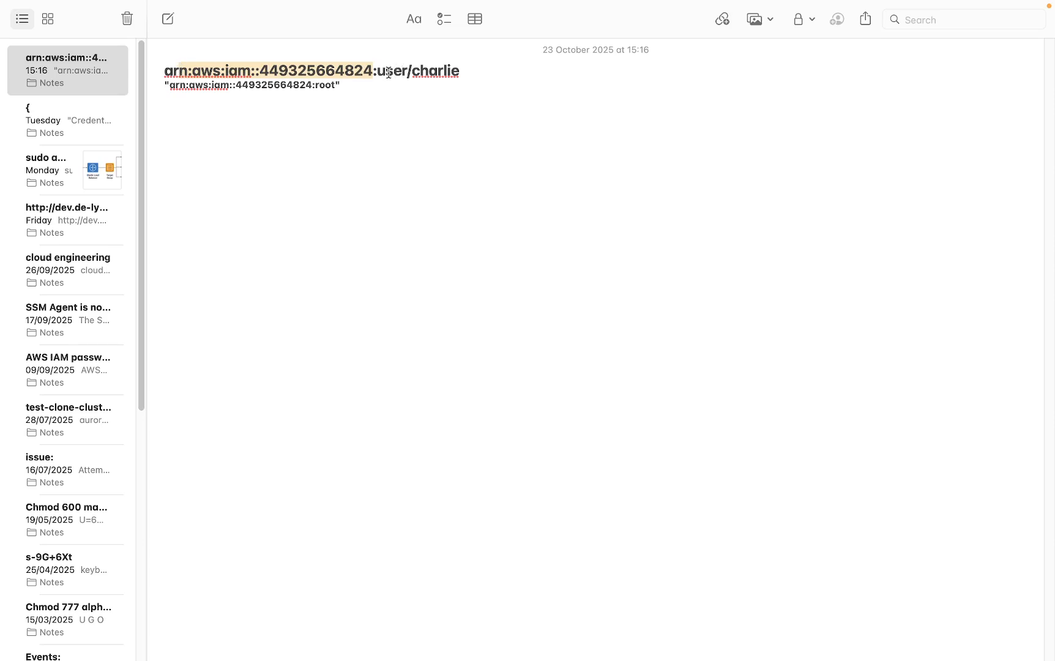
drag(318, 85, 454, 78)
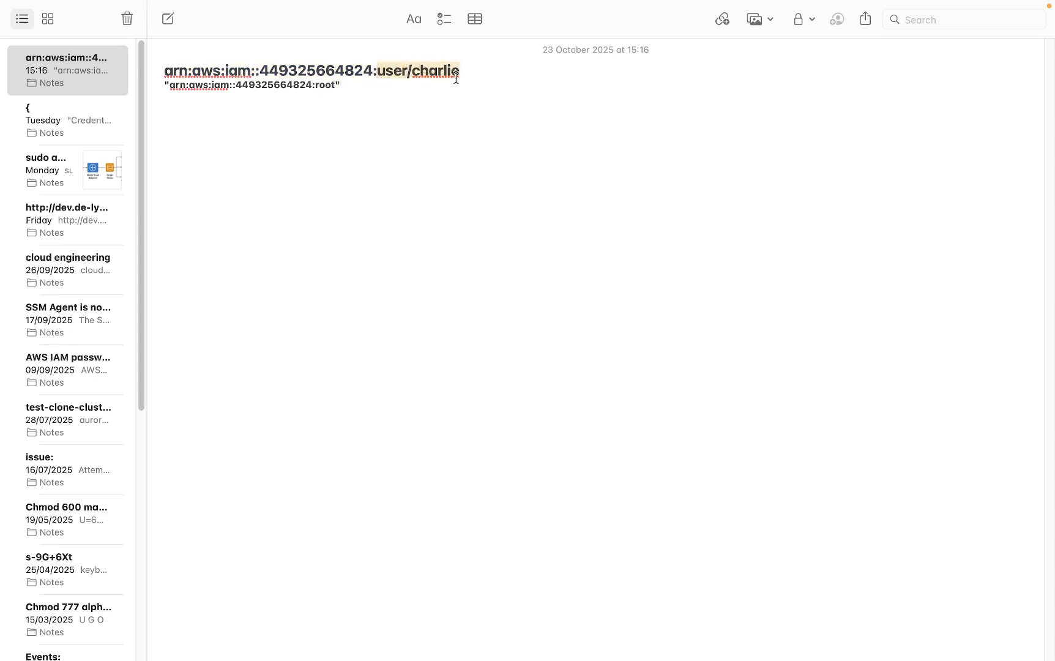
click(464, 120)
Step: Try to copy the new user's ARN from the note
triple_click(462, 69)
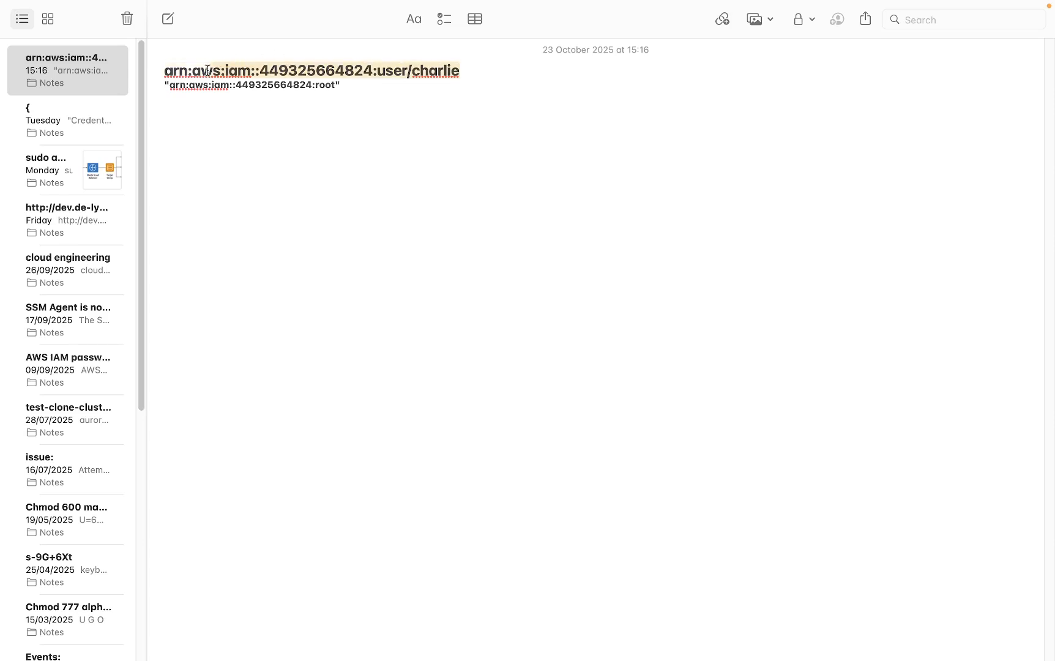
right_click(178, 83)
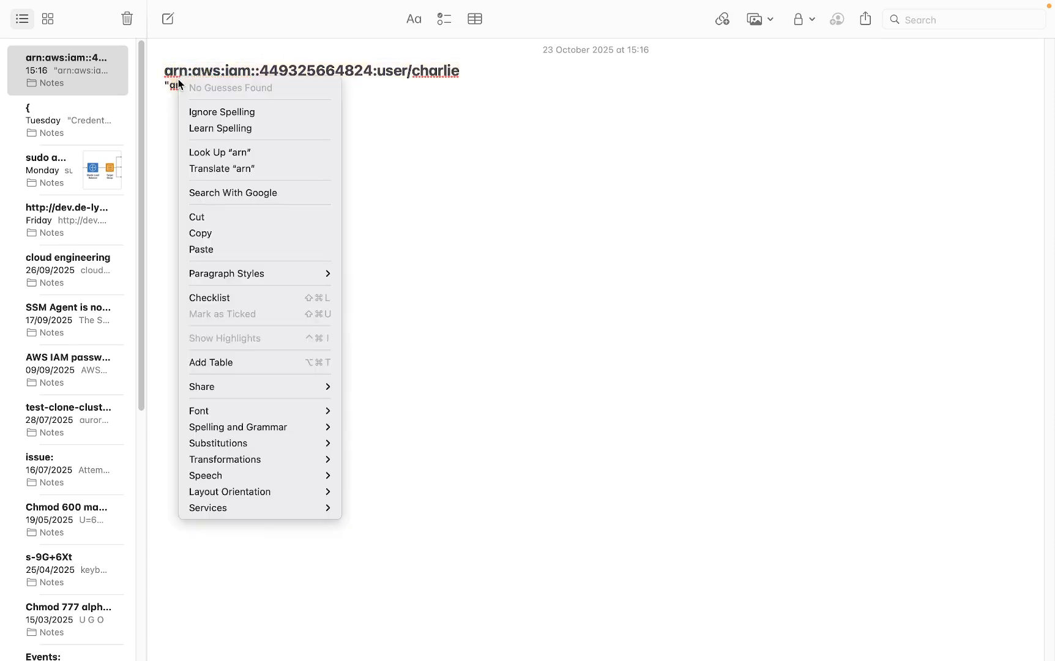
click(219, 233)
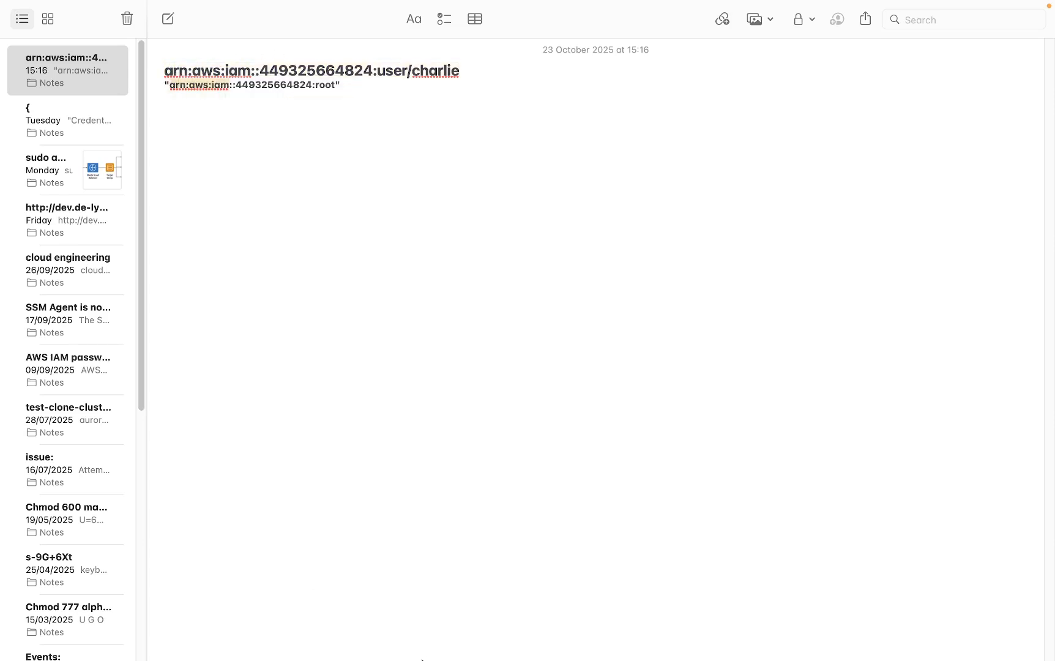
Step: Open the wils-consults-s3-role trust policy for editing in Chrome and delete the root ARN from the AWS principal value
mouse_move(485, 659)
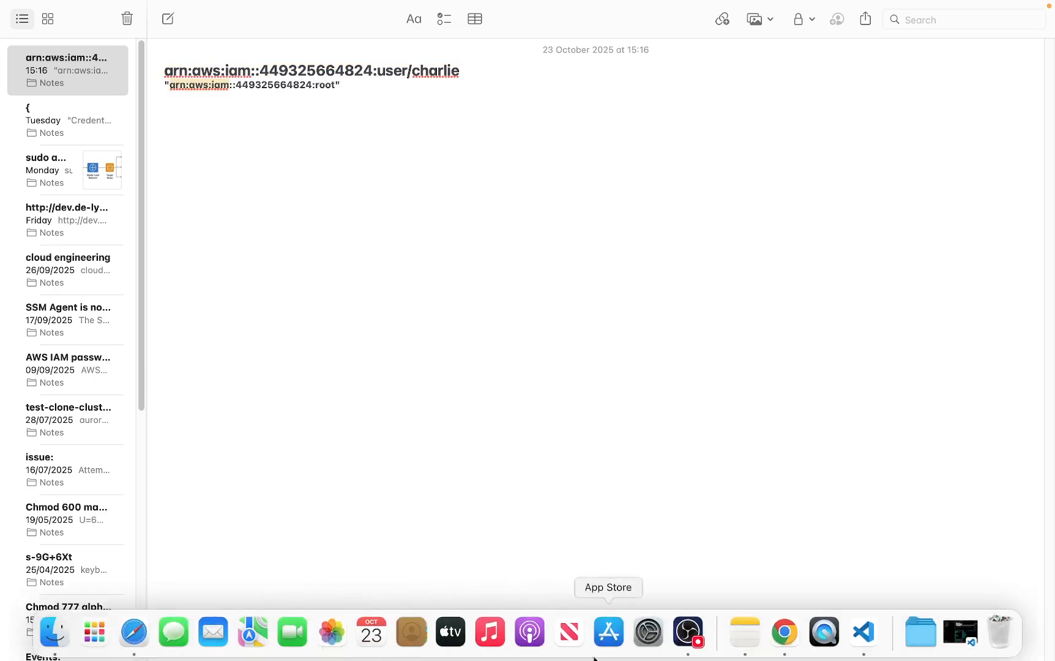
click(784, 637)
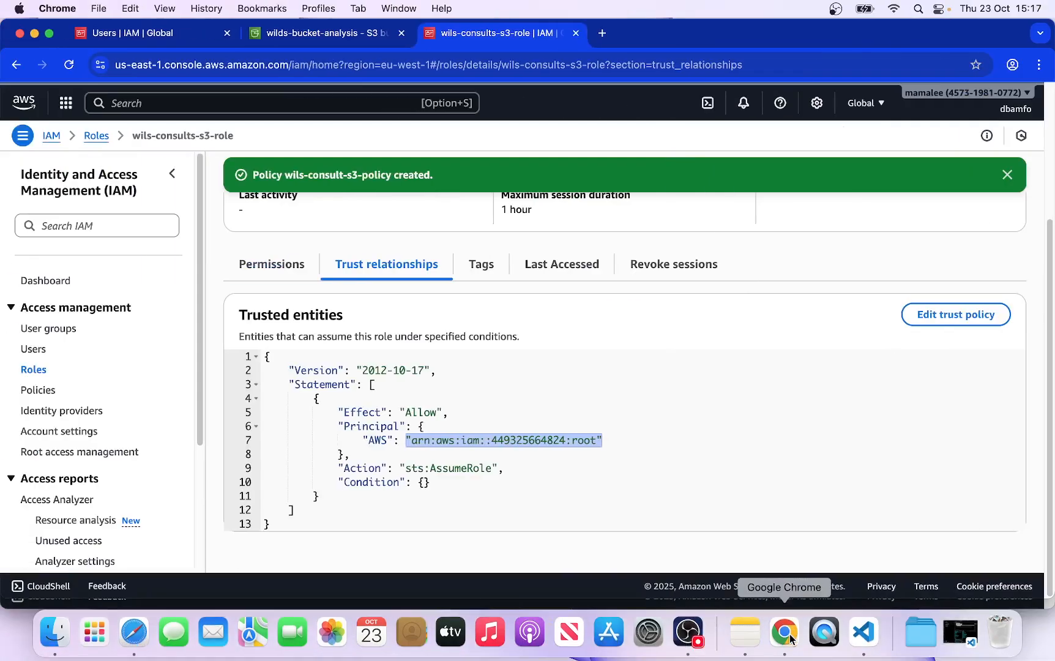
click(920, 315)
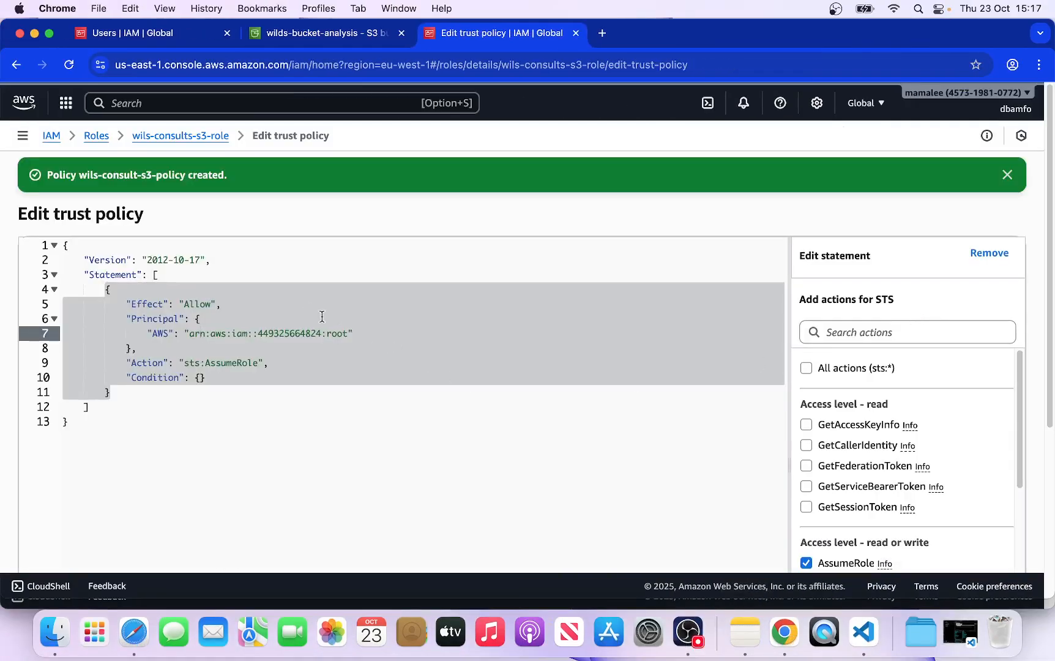
drag(346, 335, 194, 331)
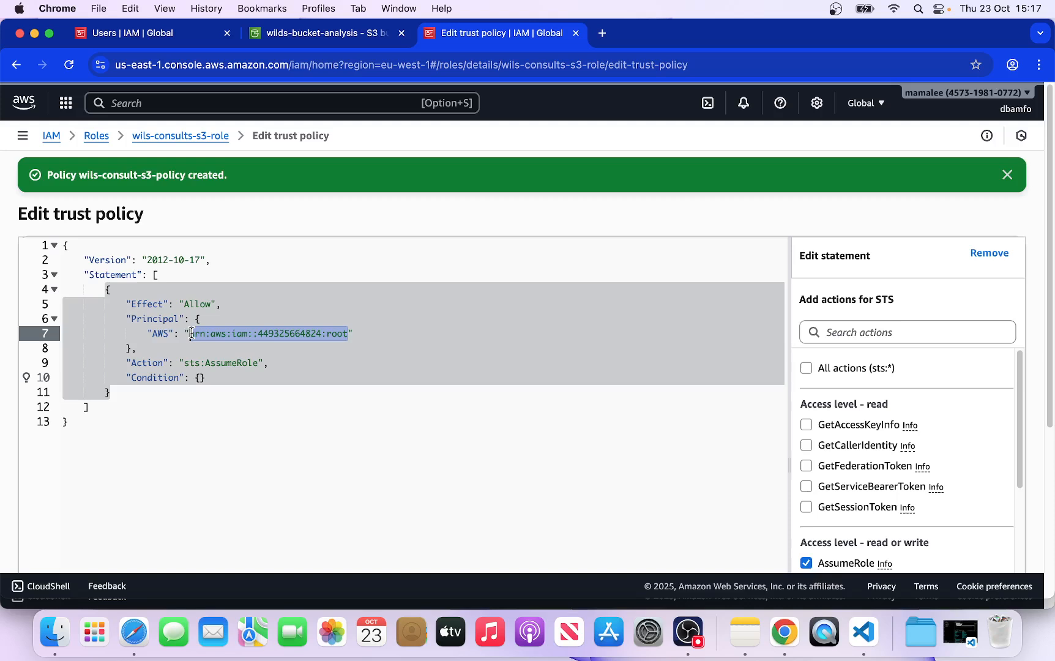
key(BackSpace)
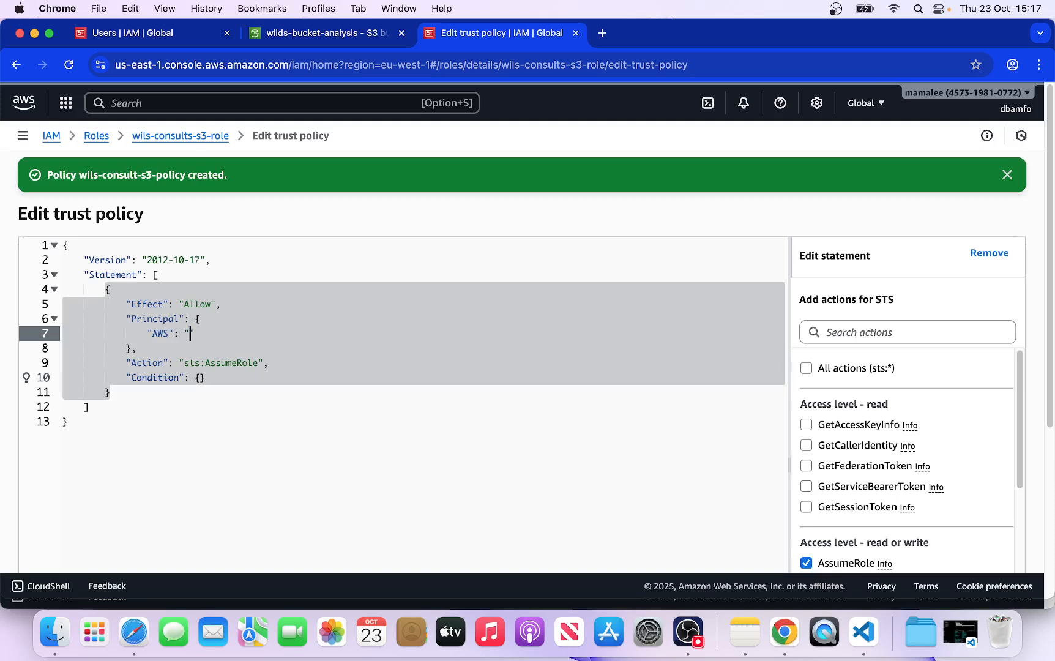
text(arn:aws:iam)
key(BackSpace)
key(BackSpace)
key(BackSpace)
key(BackSpace)
key(BackSpace)
key(BackSpace)
key(BackSpace)
key(BackSpace)
Step: Copy the new user's ARN from the note and paste it as the AWS principal value in the trust policy in Chrome
click(745, 632)
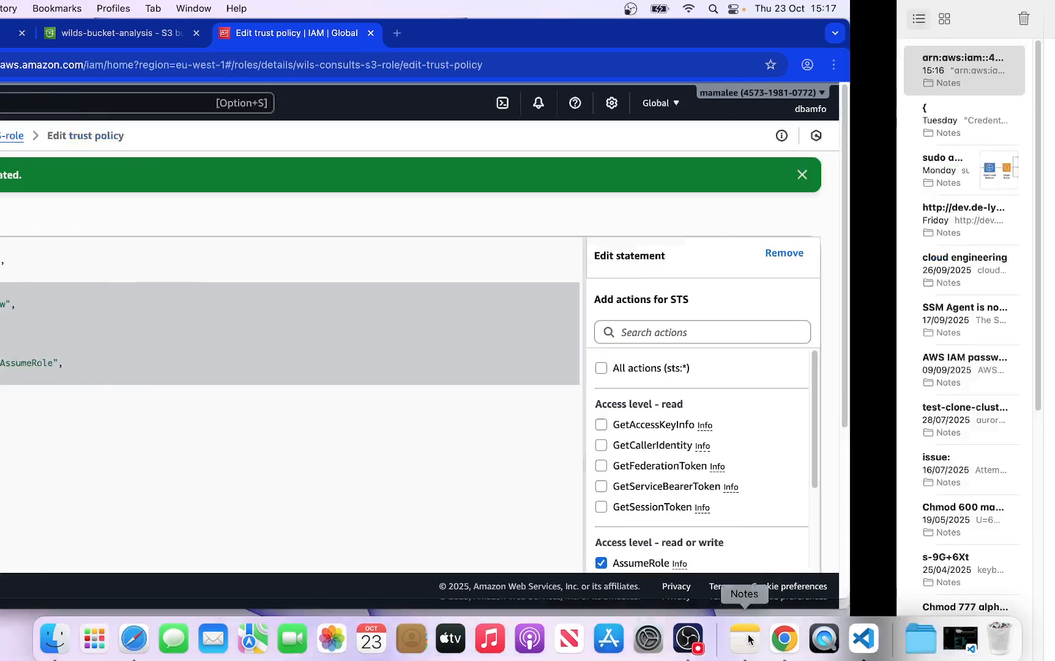
click(429, 100)
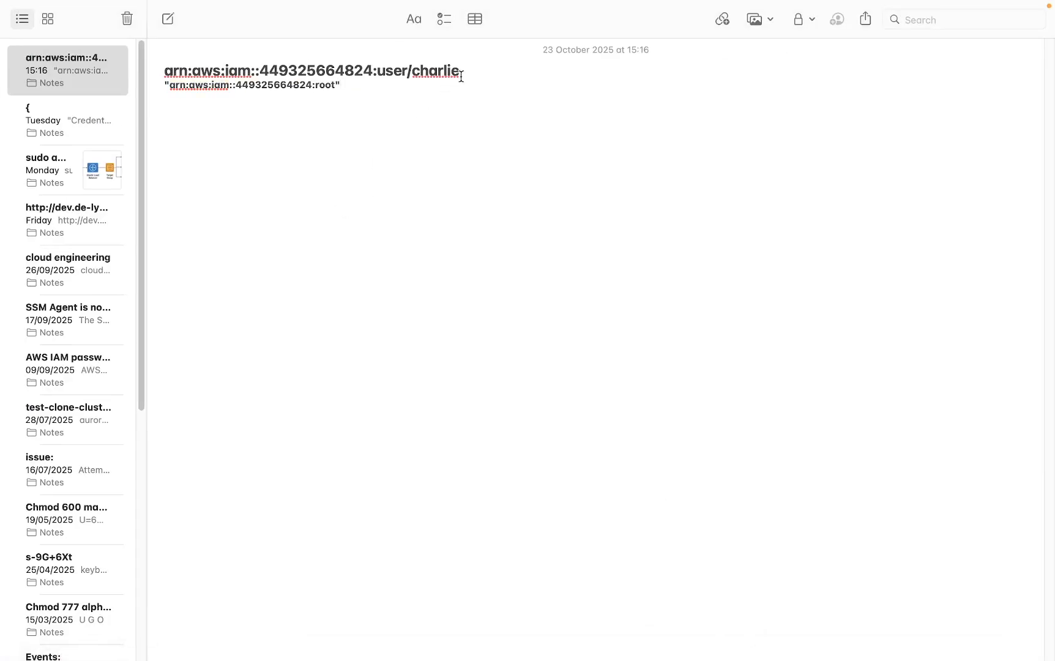
drag(461, 75, 161, 67)
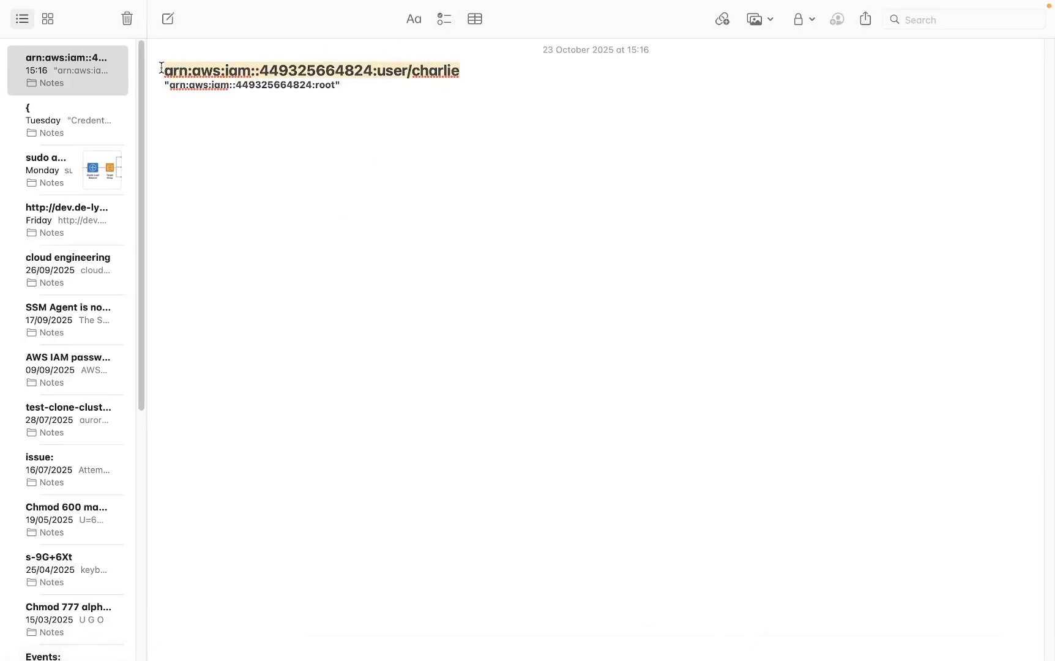
right_click(204, 73)
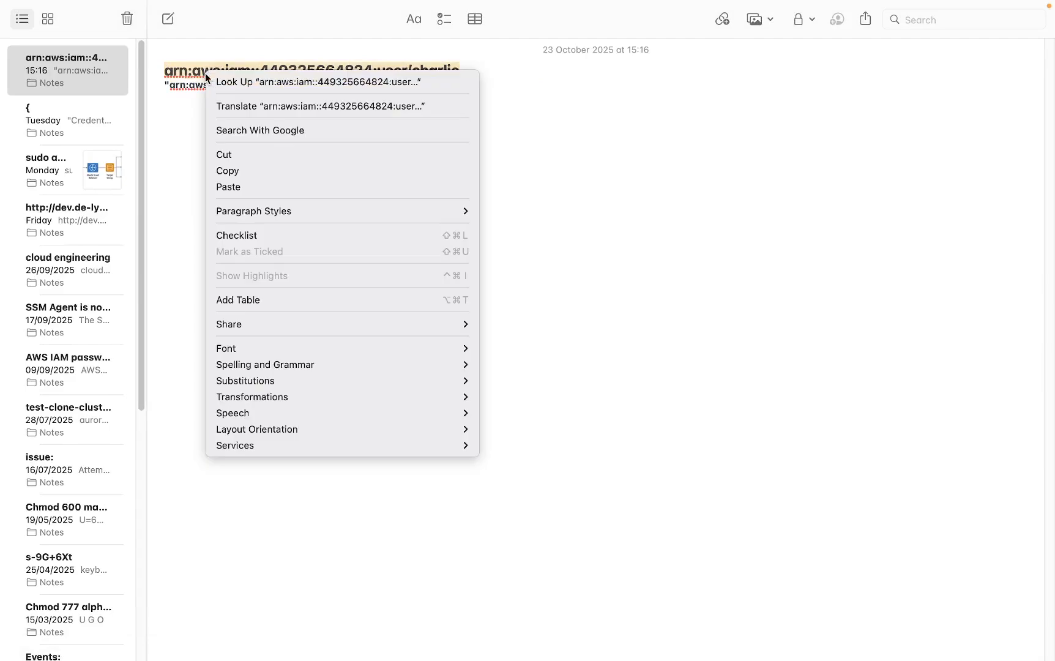
click(245, 172)
mouse_move(330, 659)
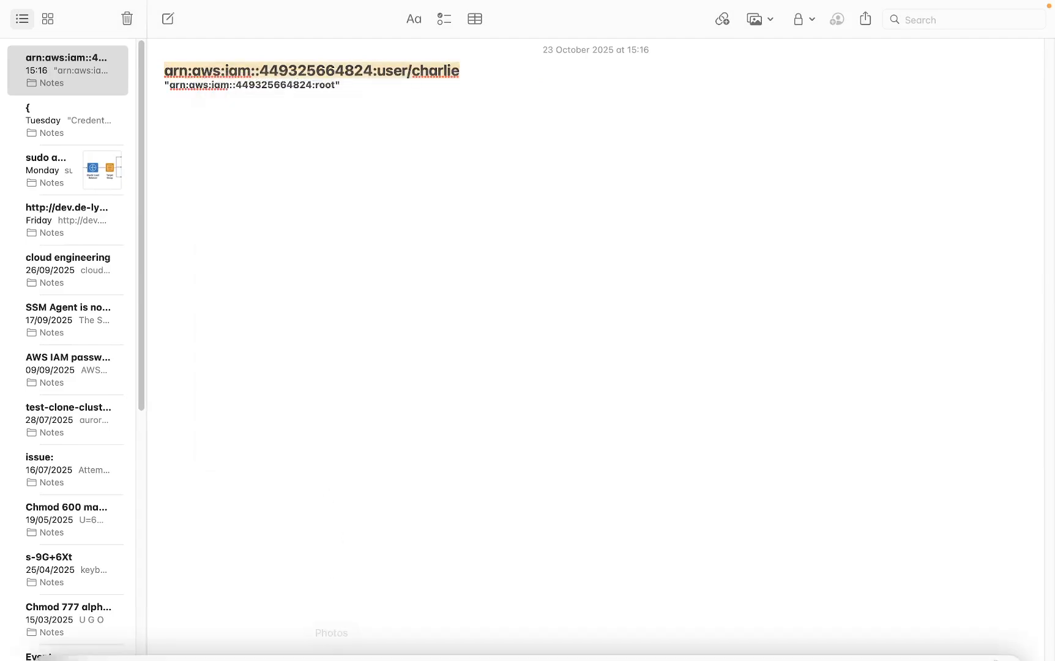
click(777, 643)
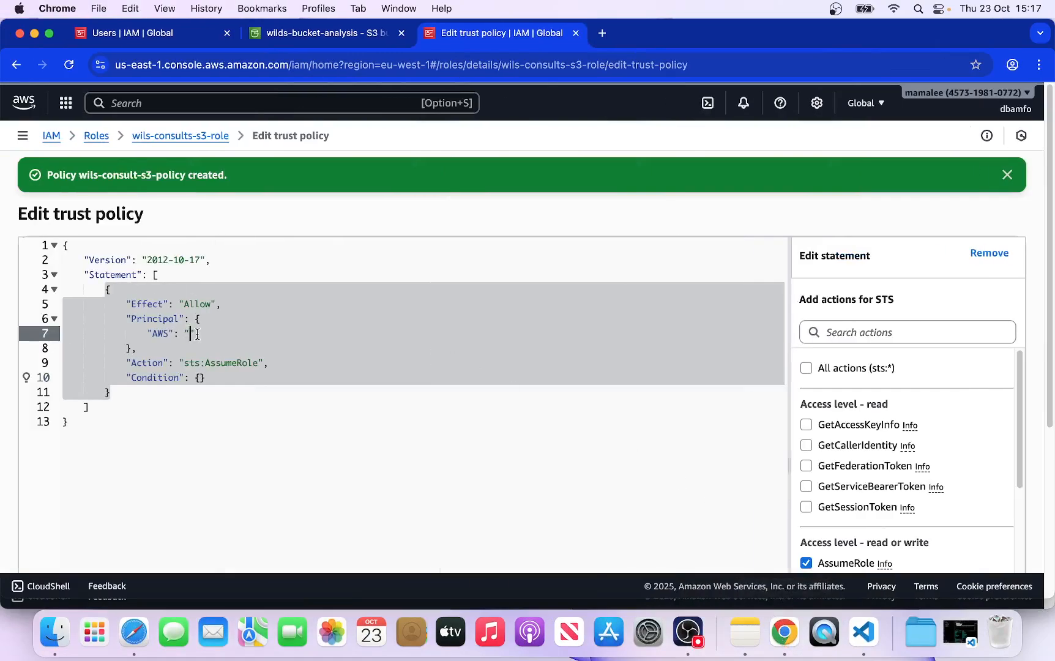
key(super+v)
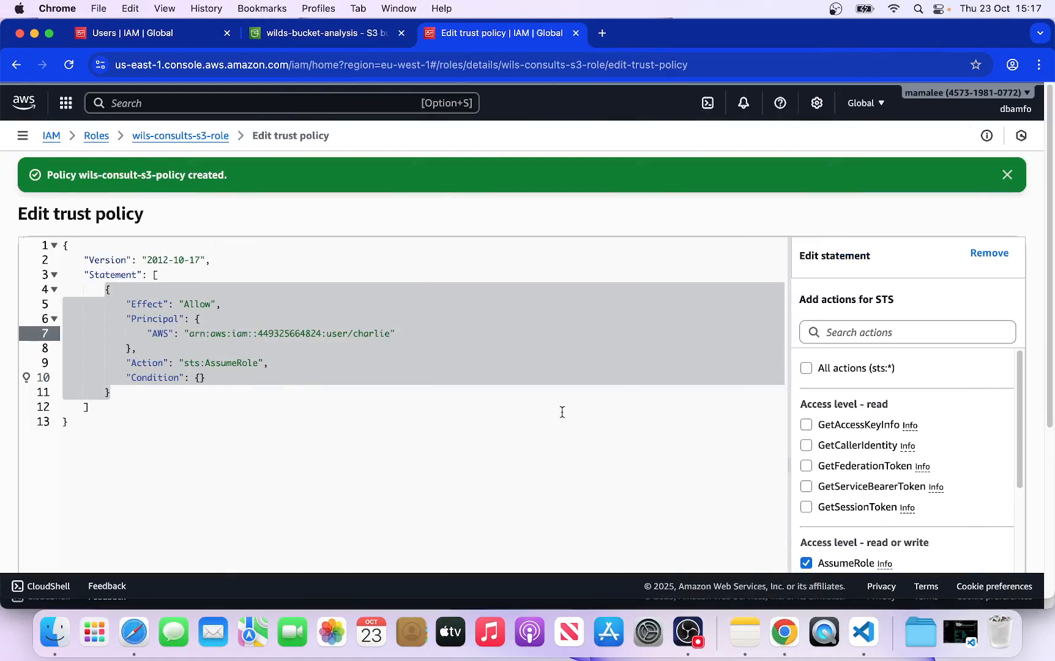
Step: Save the updated trust policy of wils-consults-s3-role and show the role's permissions policies
scroll(612, 414, down, 3)
scroll(615, 414, down, 3)
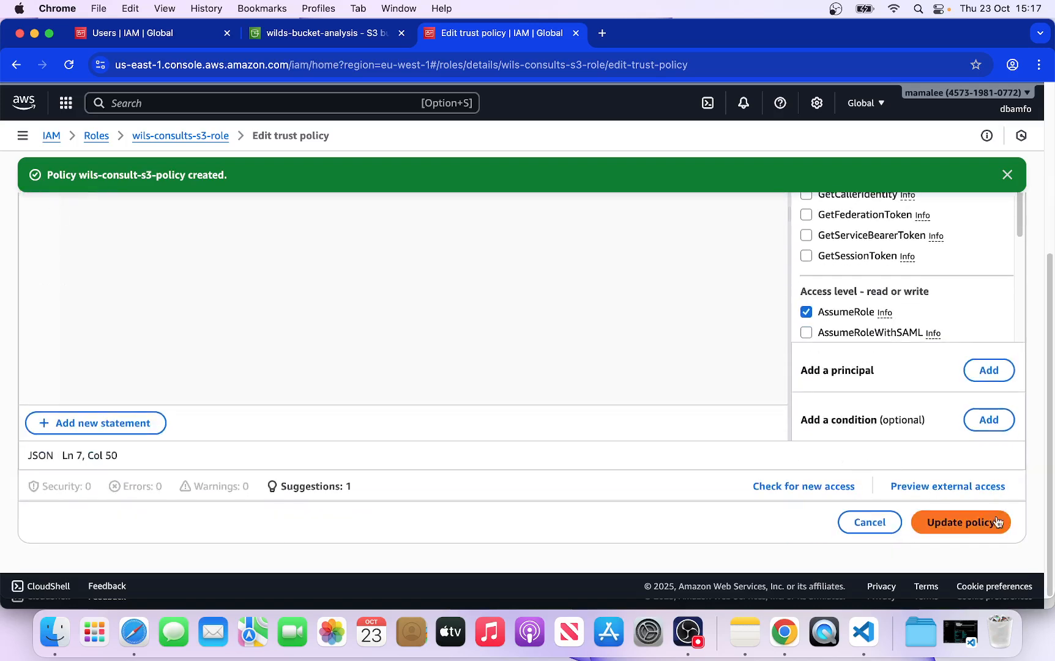
scroll(506, 294, up, 5)
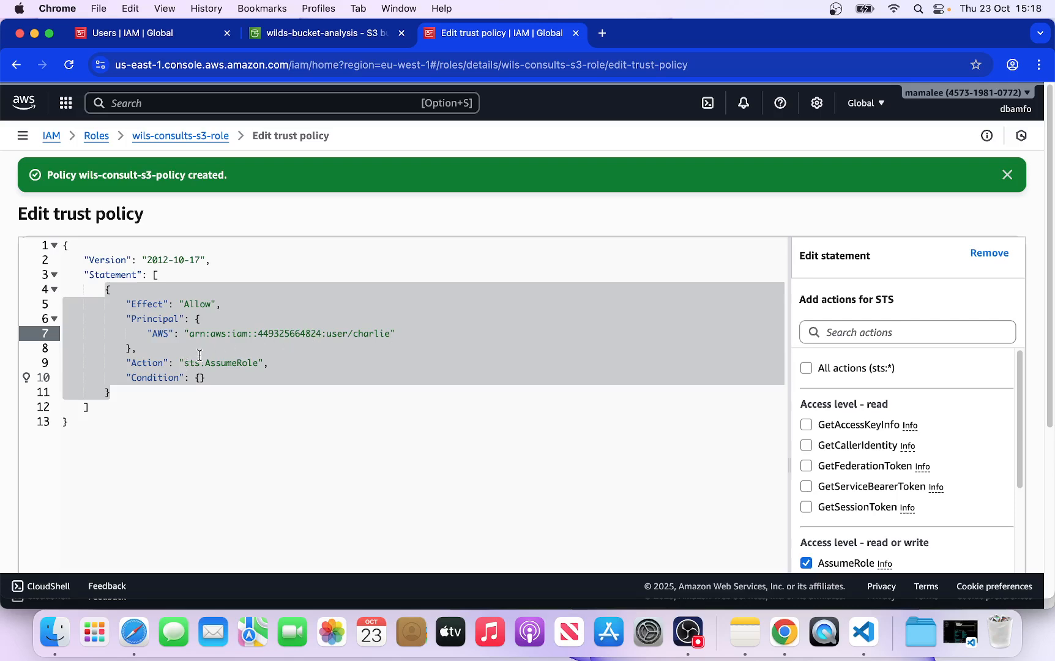
scroll(907, 487, down, 3)
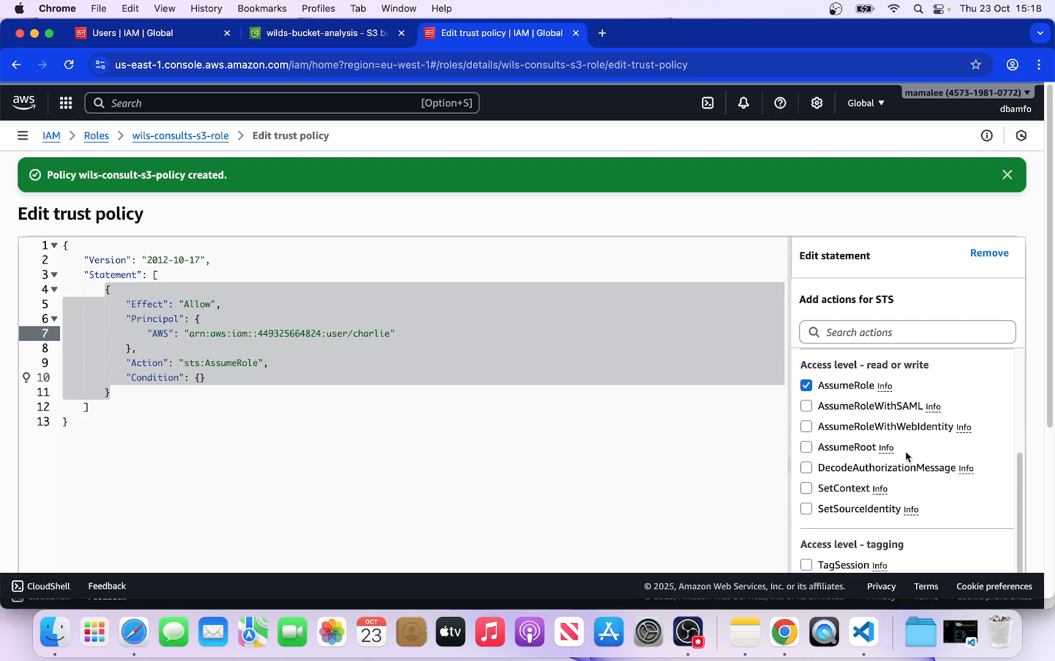
scroll(942, 480, down, 5)
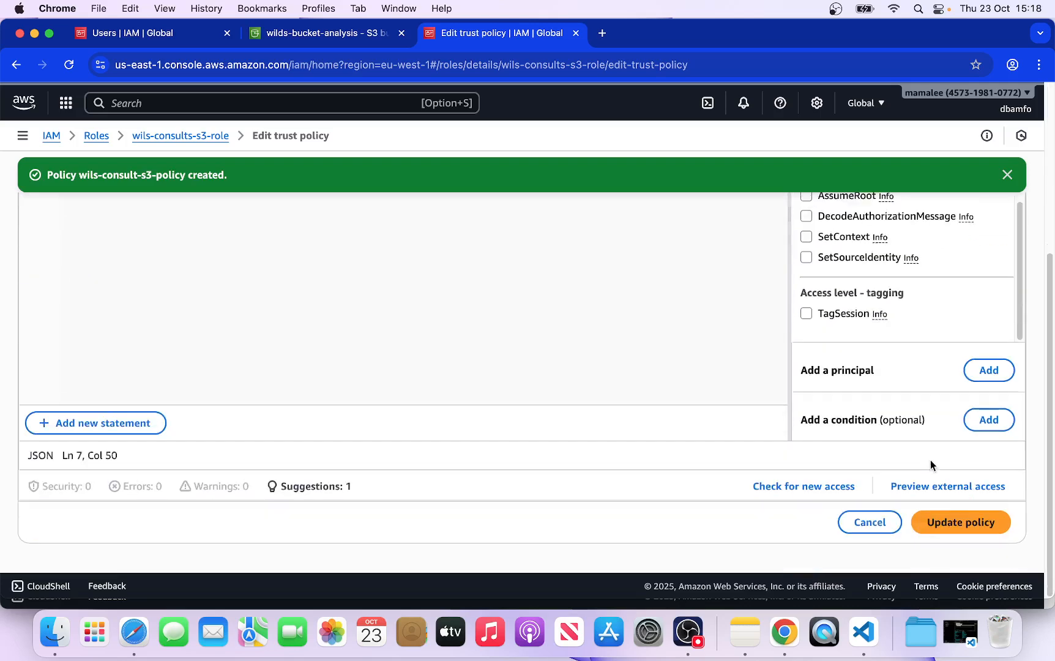
click(970, 527)
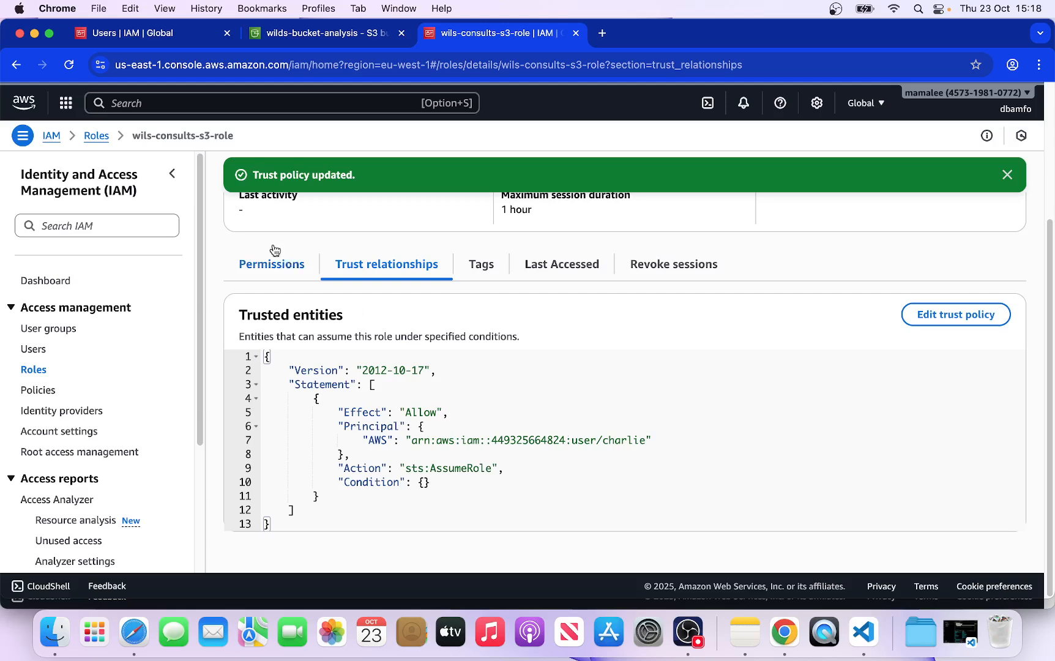
click(269, 264)
scroll(419, 381, down, 3)
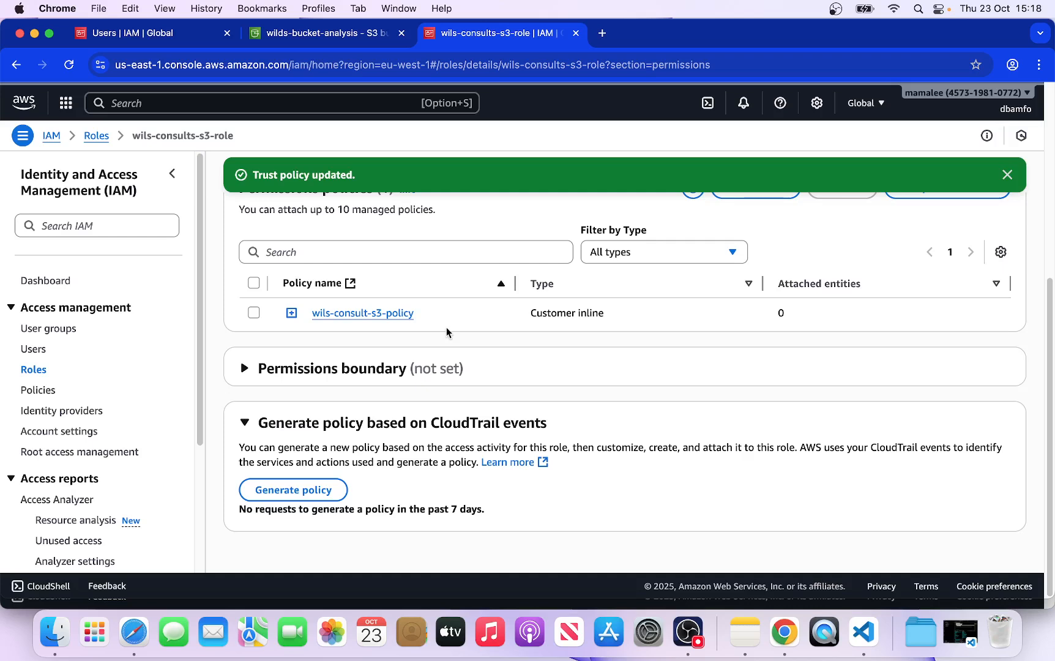
Step: Switch to Safari and copy the console sign-in link from the new user's security credentials
click(132, 645)
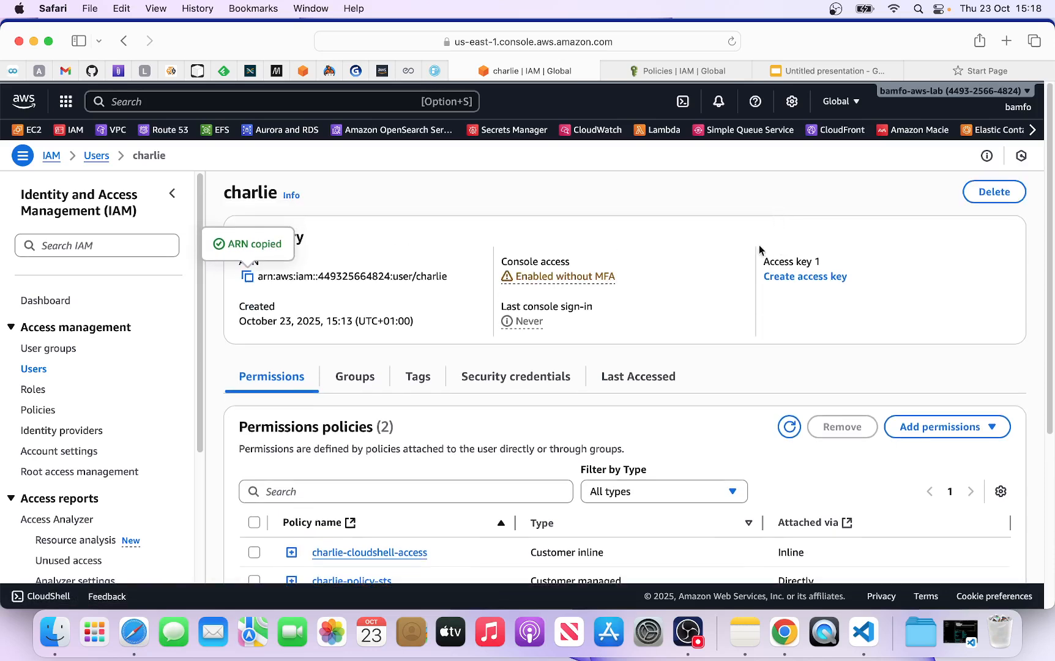
scroll(662, 325, down, 1)
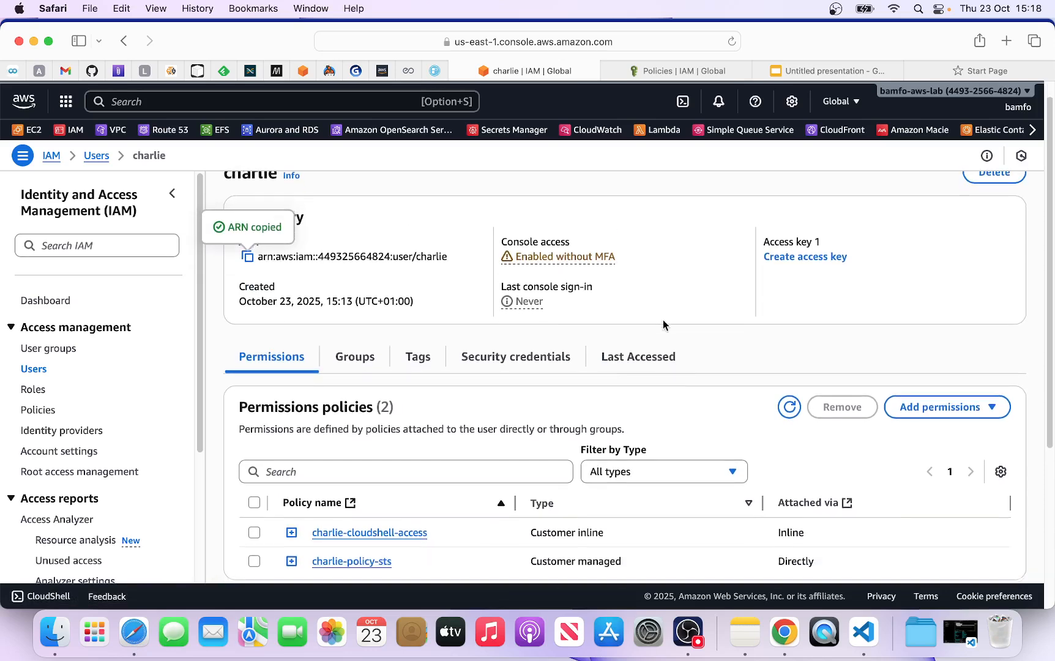
click(516, 356)
scroll(553, 347, down, 3)
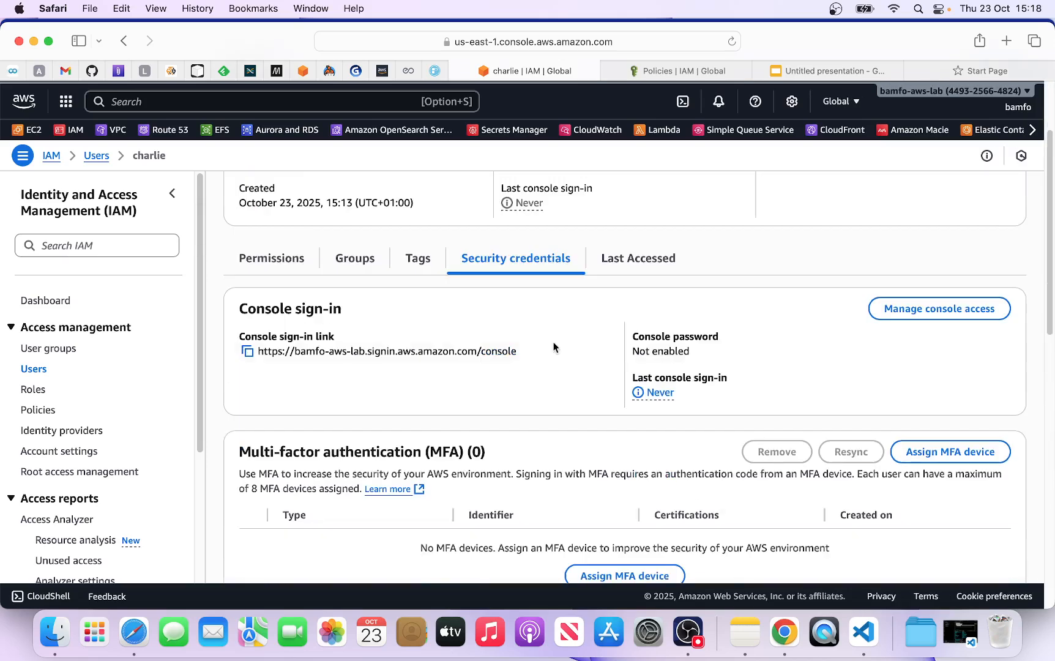
click(248, 352)
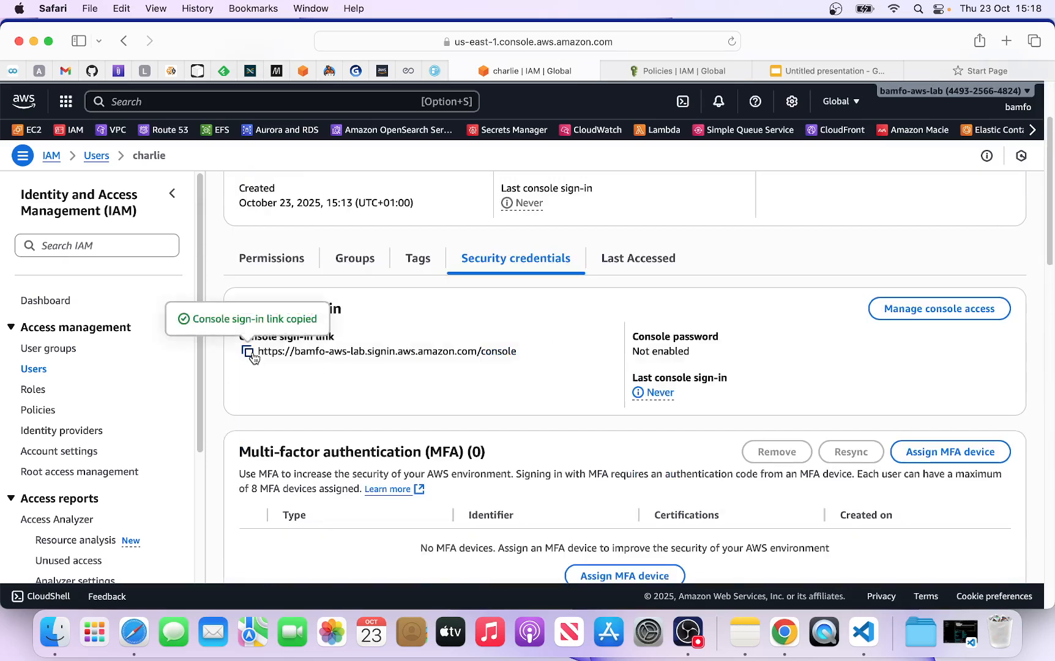
scroll(914, 265, up, 3)
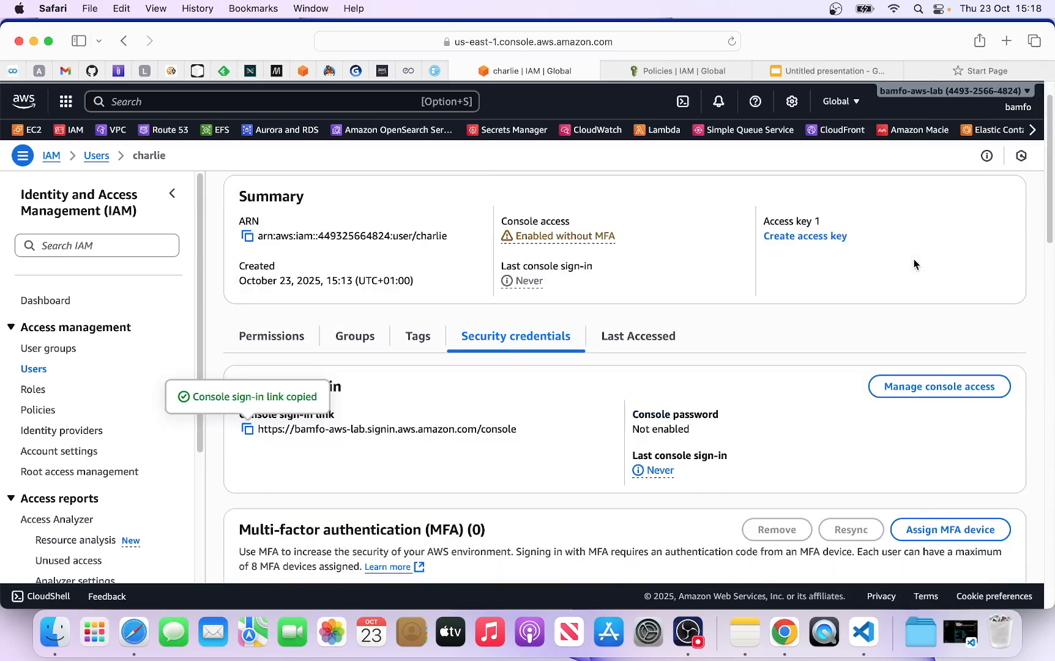
Step: Sign out of the source account's console and open the IAM user sign-in page
click(1018, 108)
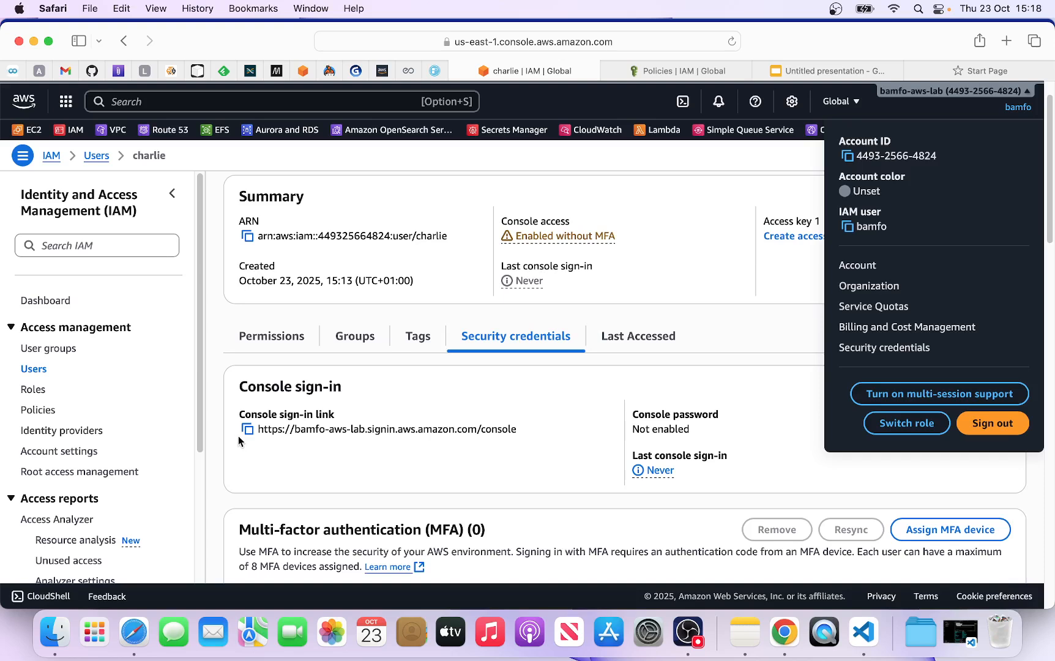
click(994, 432)
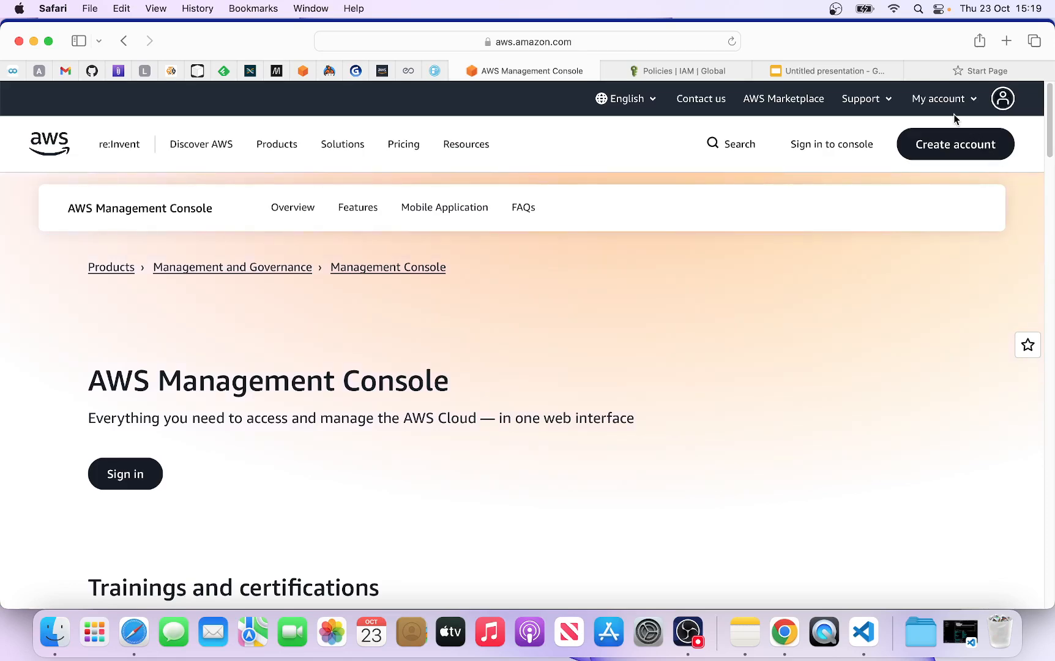
click(939, 100)
click(884, 147)
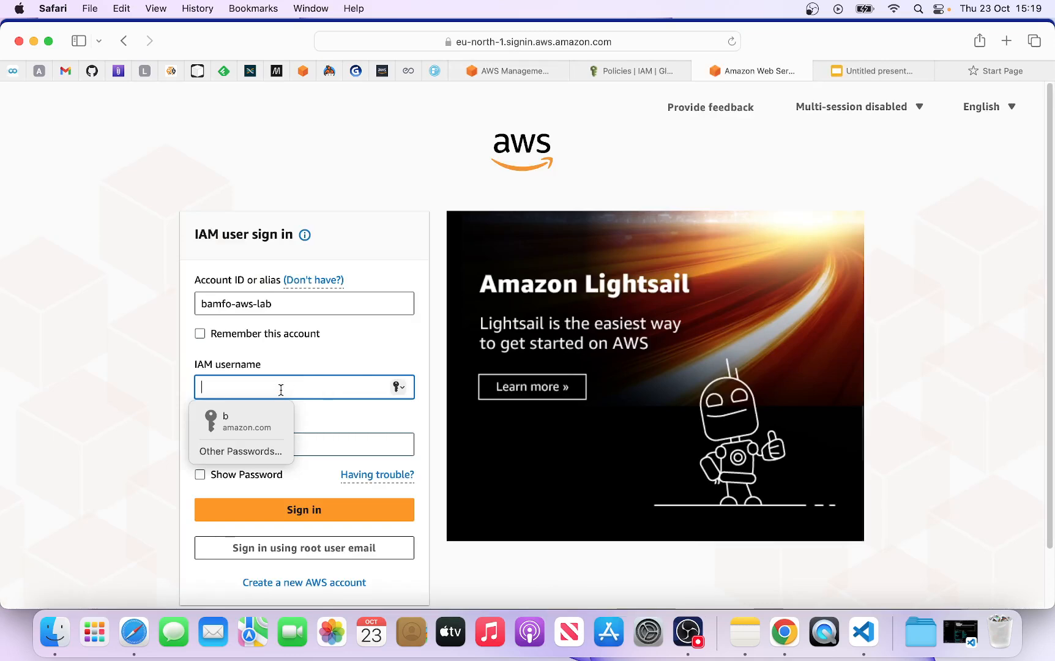
Step: Sign in with the new IAM user's username and account password, and decline saving the password
text(charlie)
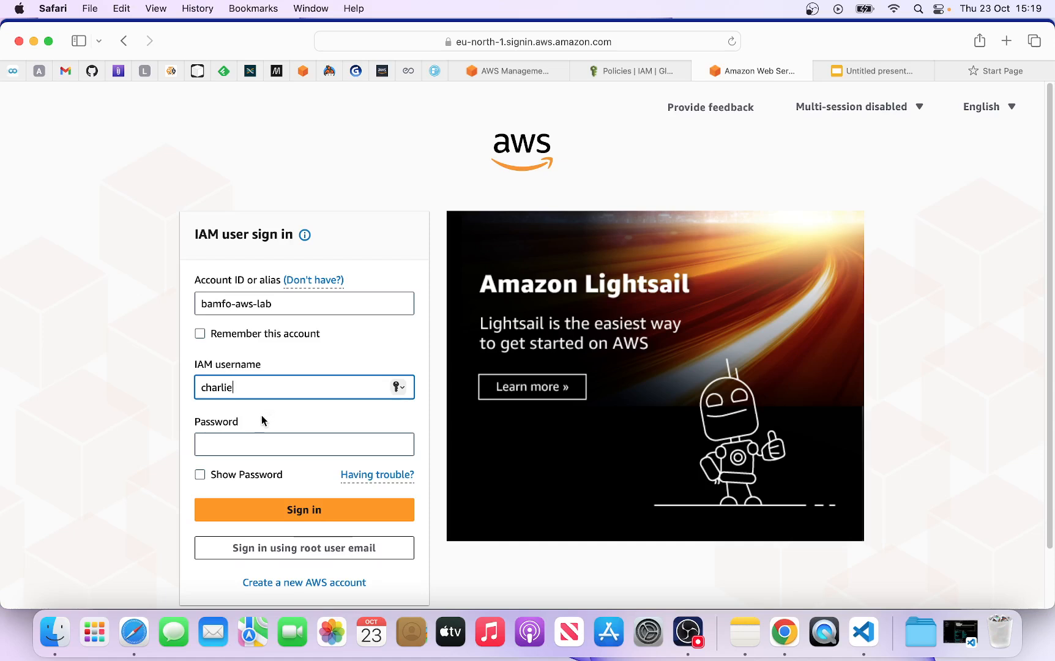
click(246, 442)
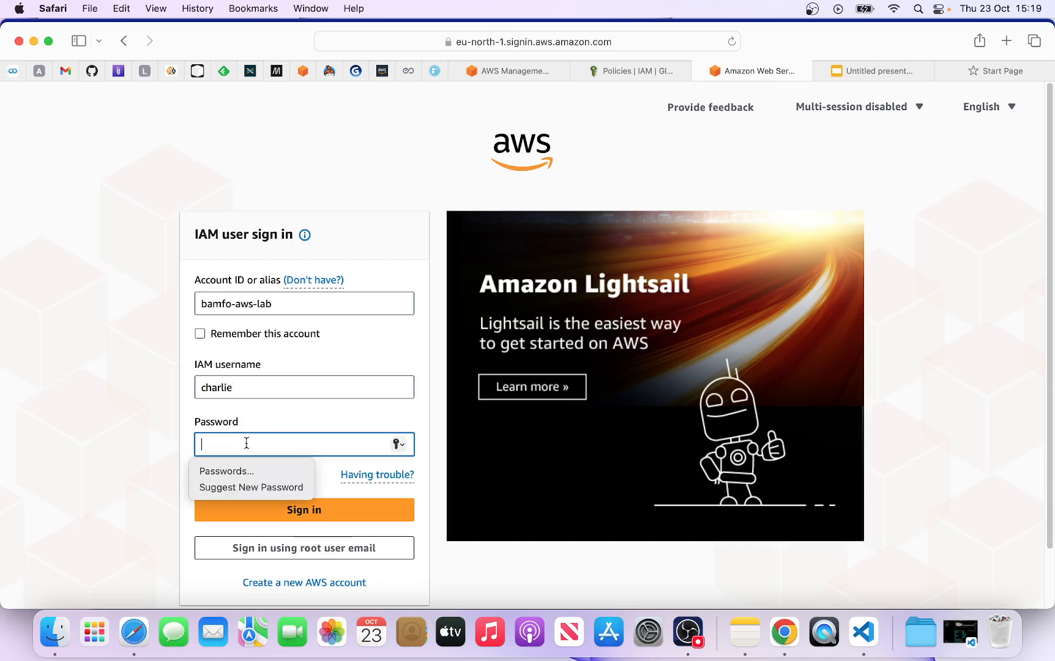
text(••)
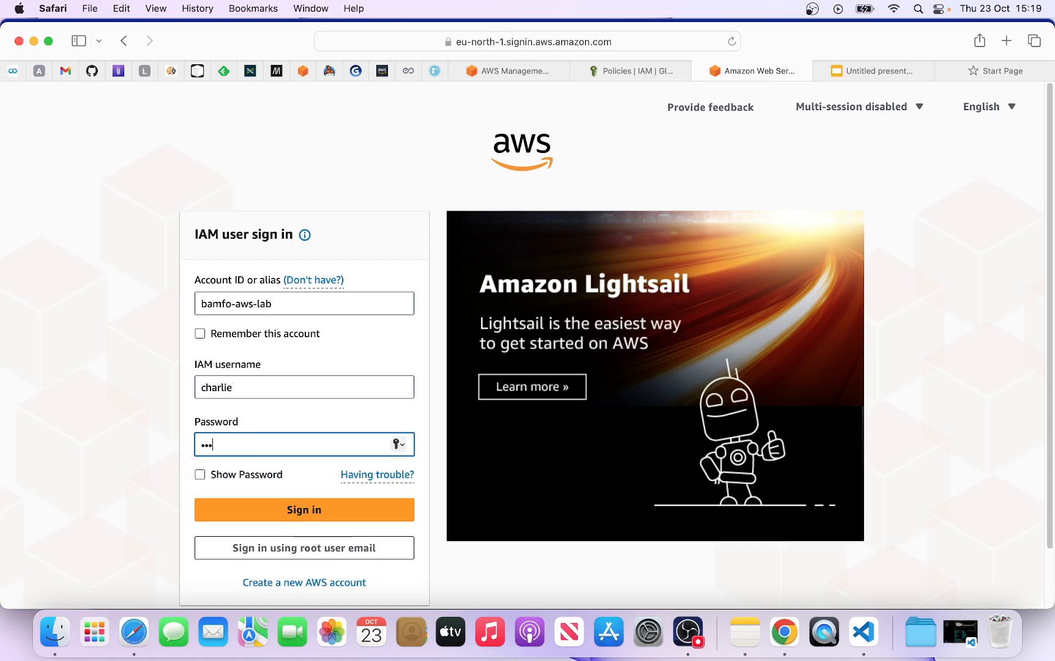
text(•••)
click(284, 510)
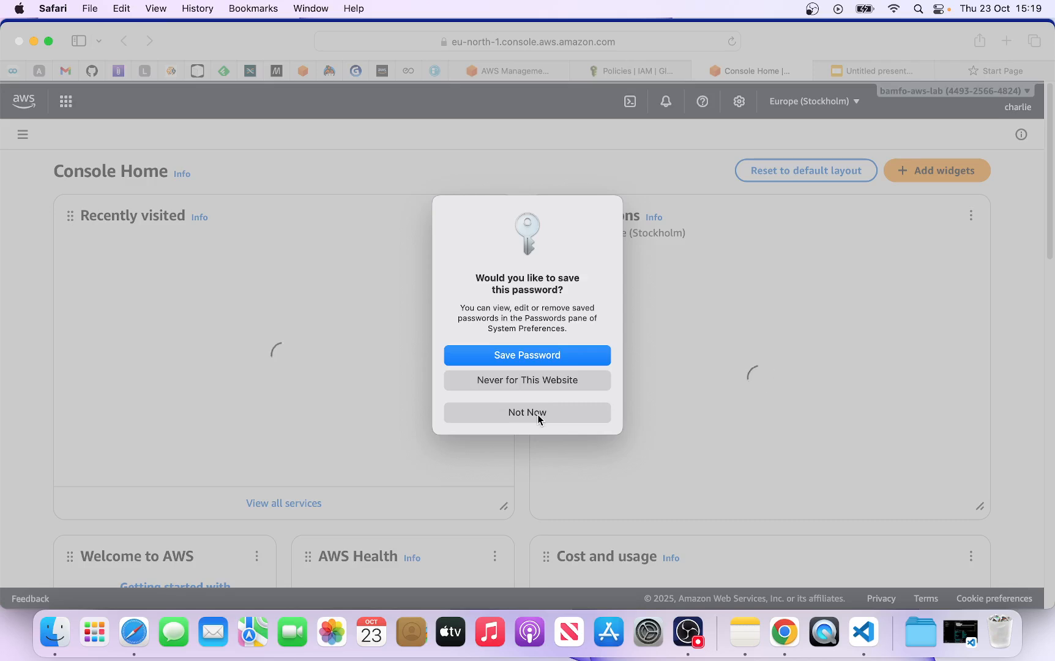
click(537, 414)
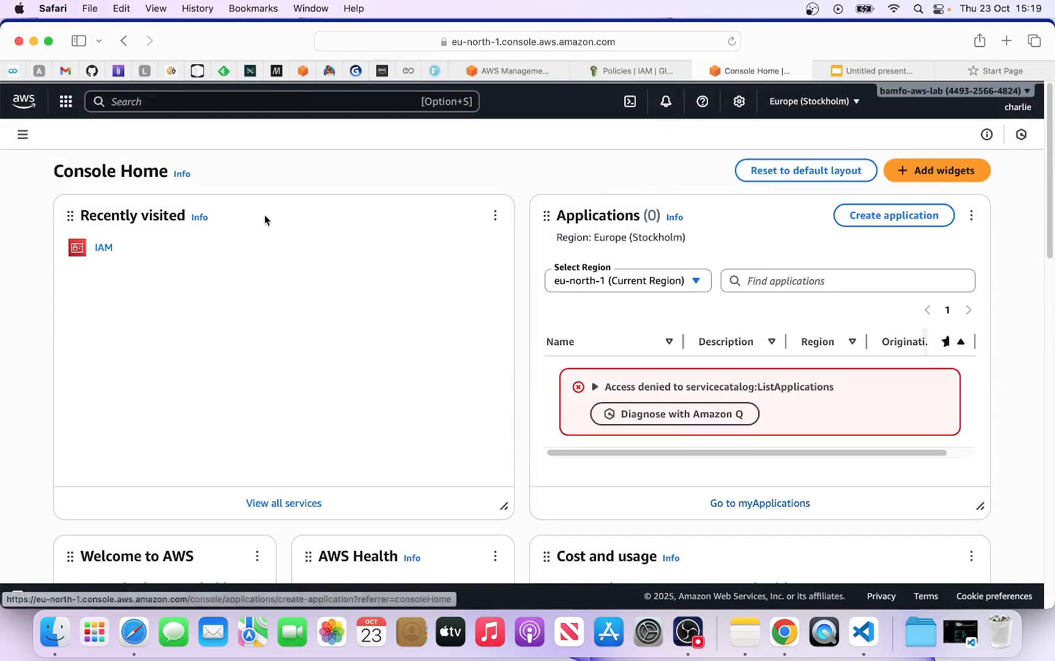
Step: Open the IAM dashboard as the new user and launch CloudShell
click(115, 251)
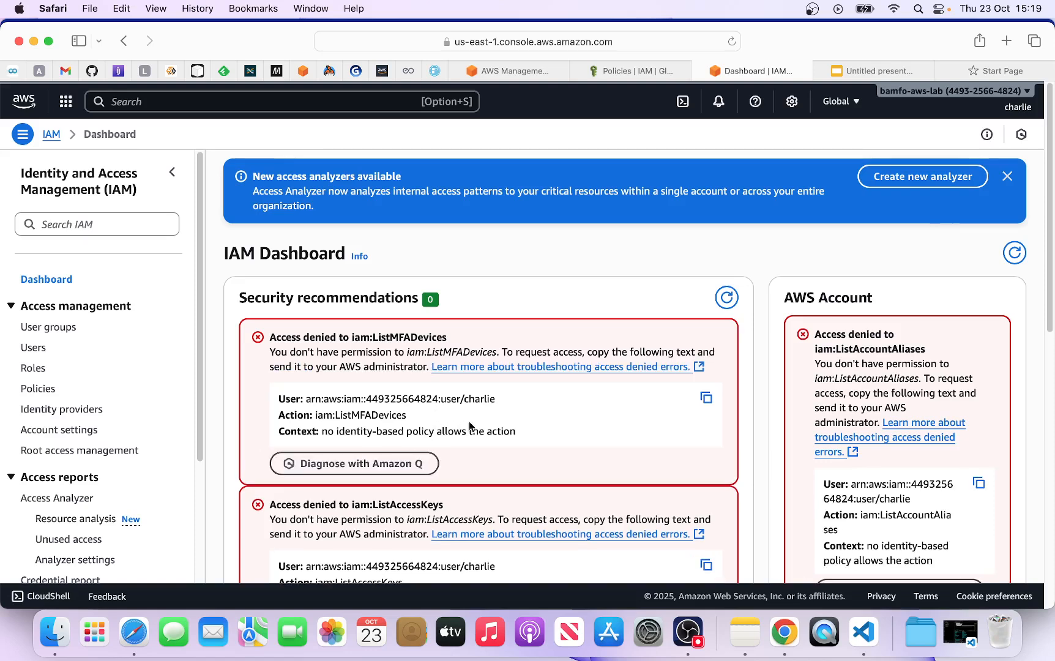
click(682, 109)
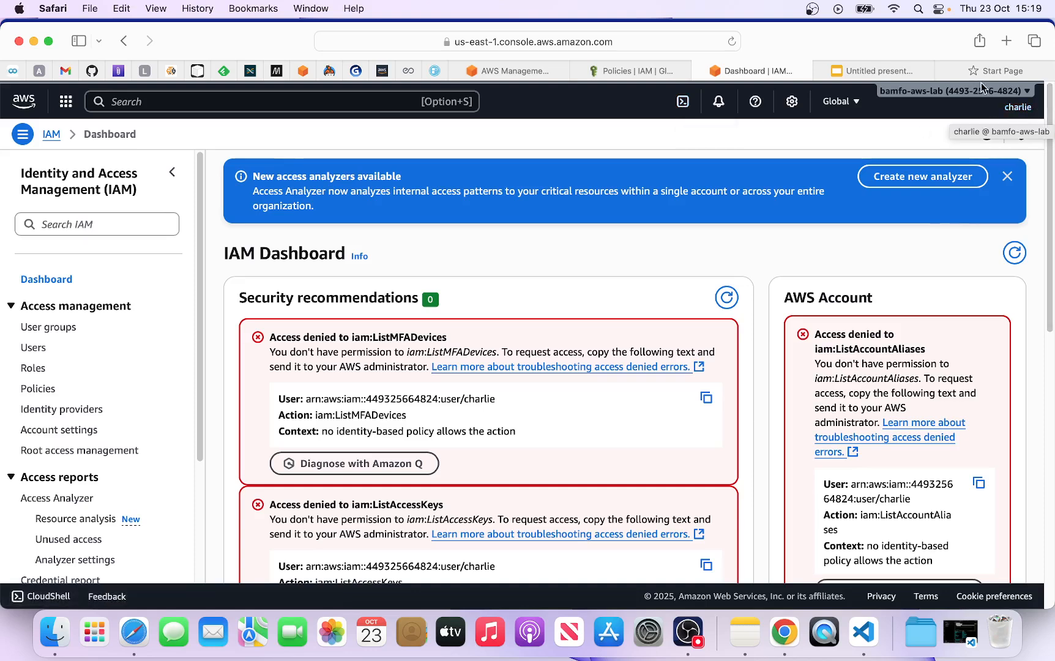
click(684, 104)
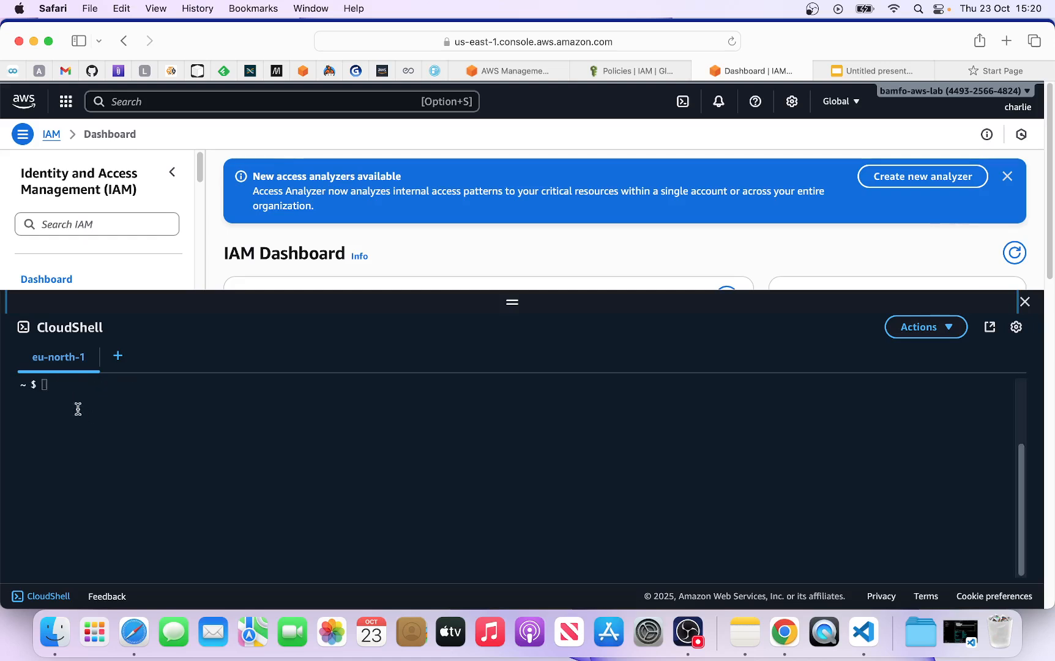
Step: Run aws sts get-caller-identity in CloudShell and check the returned account and ARN
click(45, 385)
text(aws sts get-caller)
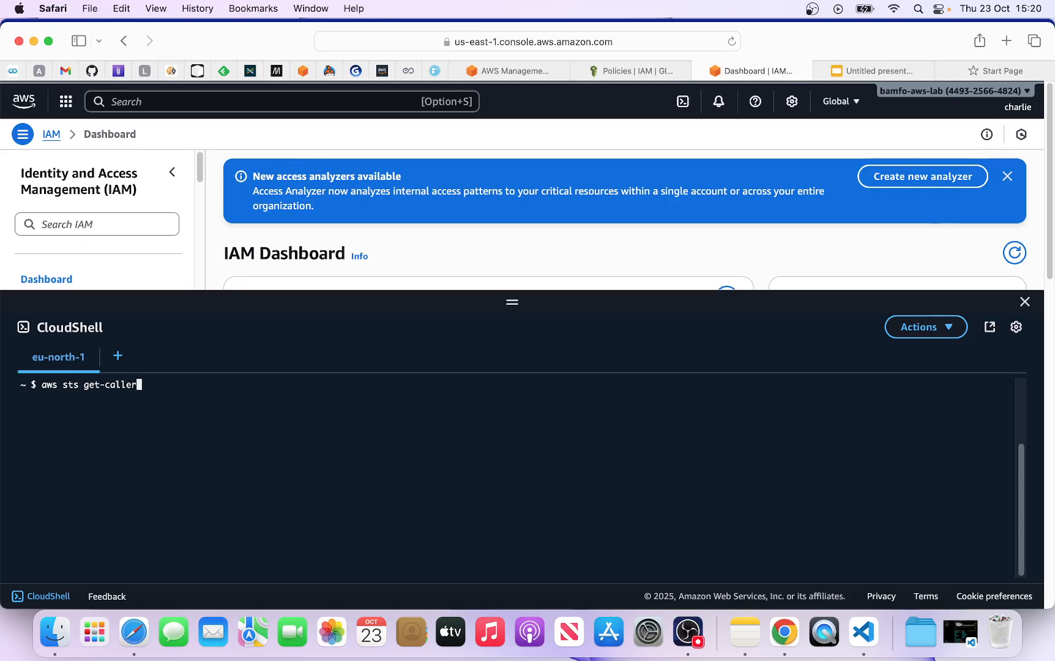
text(-identity)
key(Return)
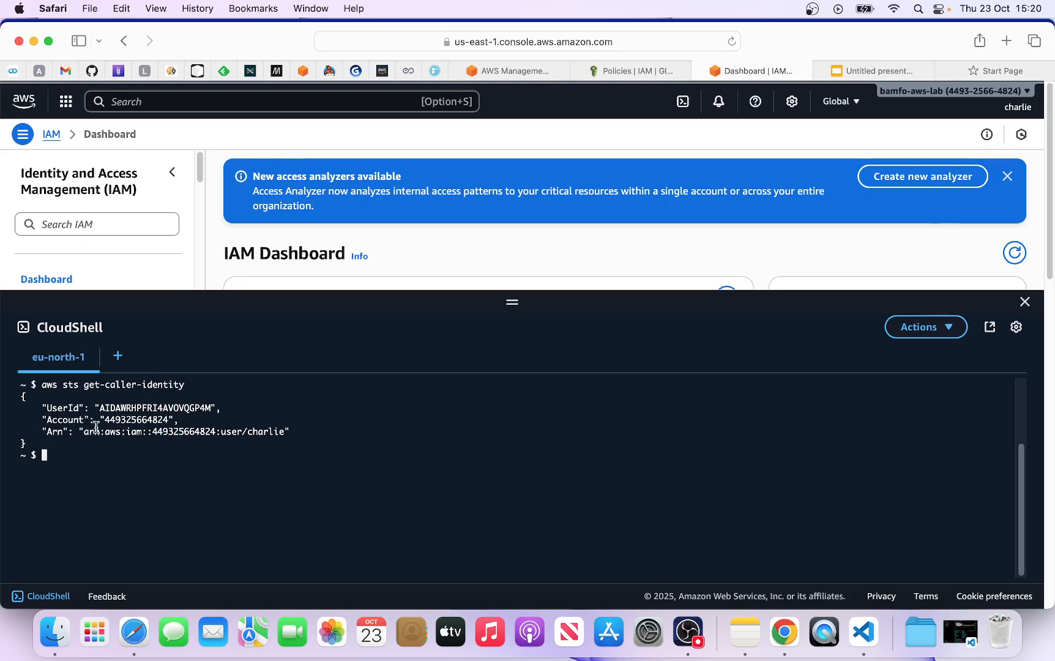
drag(105, 420, 285, 433)
Step: Run aws s3 ls in CloudShell to test whether the user can list buckets
click(42, 444)
text(aws s3 ls)
key(Return)
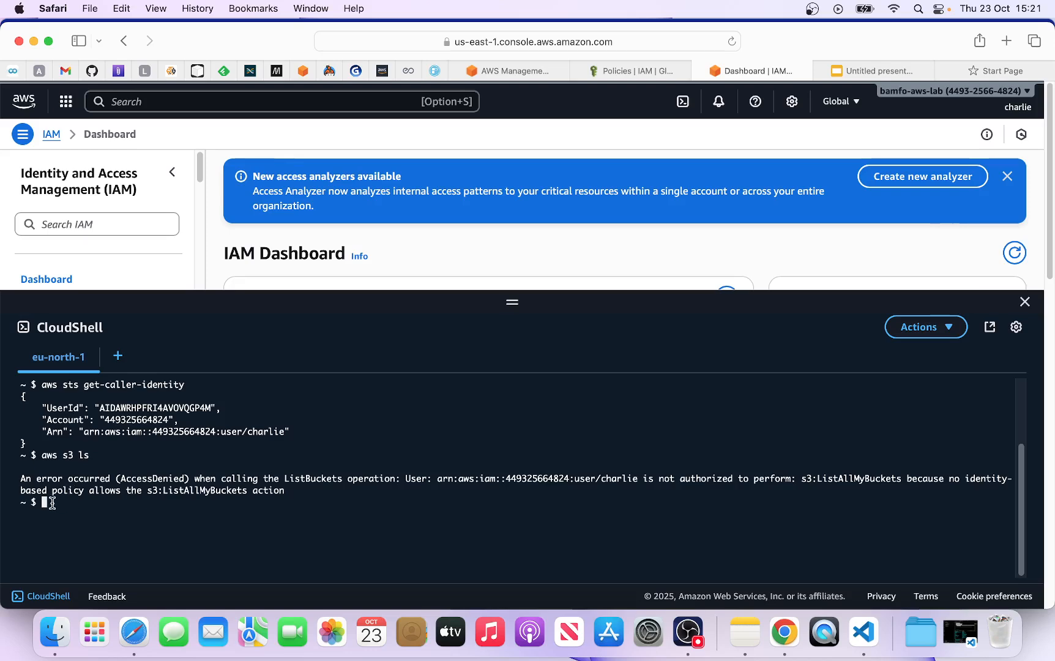
Step: Begin a bucket listing command in CloudShell with aws s3 ls s3://, leaving it unexecuted
text(as)
text(ws)
text( s3 )
text(ls)
text( s3)
text(:)
text(//)
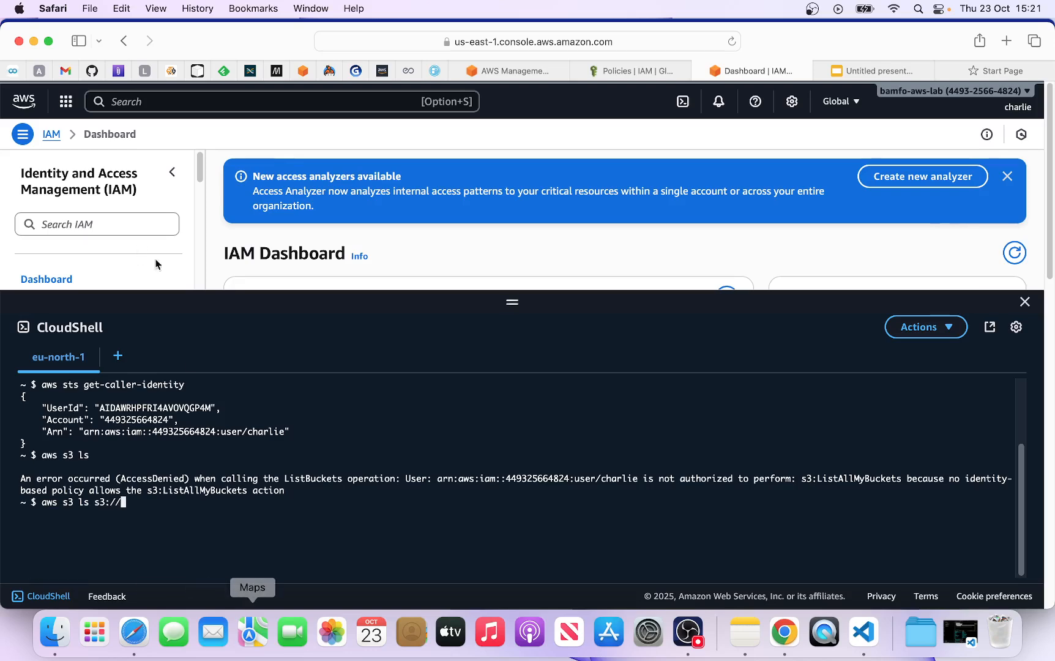
Step: Switch to Chrome and copy the bucket name wilds-bucket-analysis from its S3 bucket page
click(790, 634)
scroll(379, 301, up, 1)
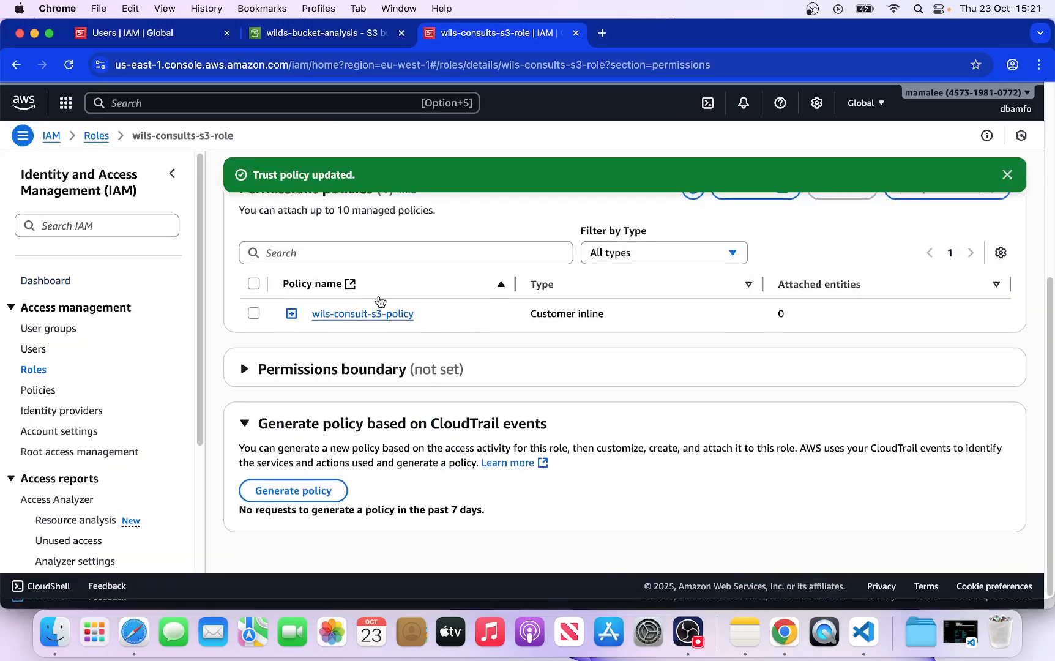
click(302, 35)
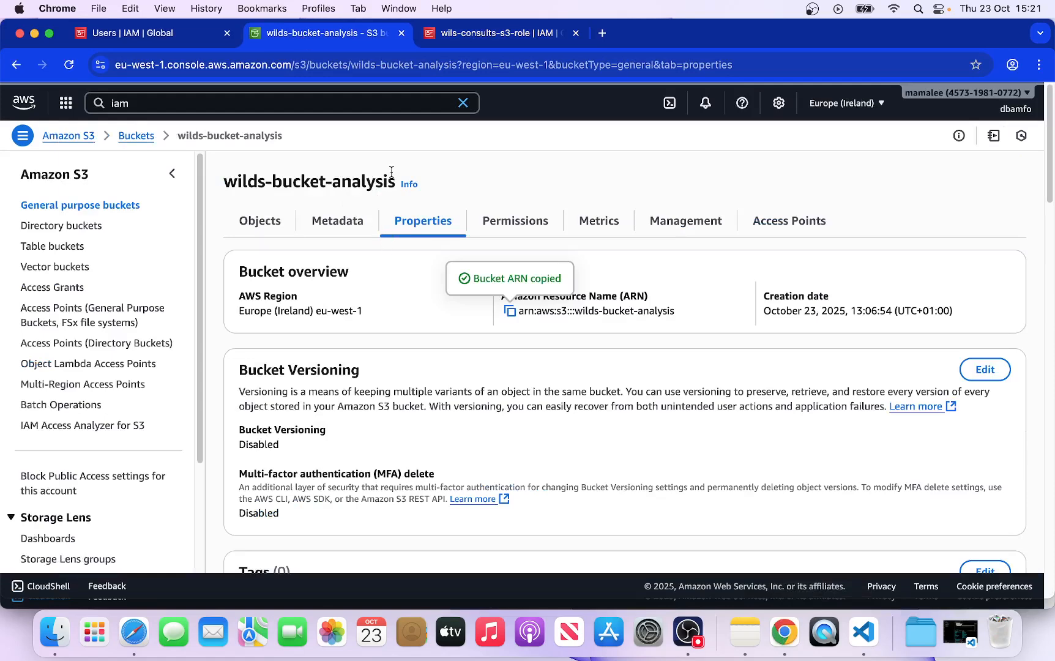
drag(395, 181, 224, 181)
right_click(245, 181)
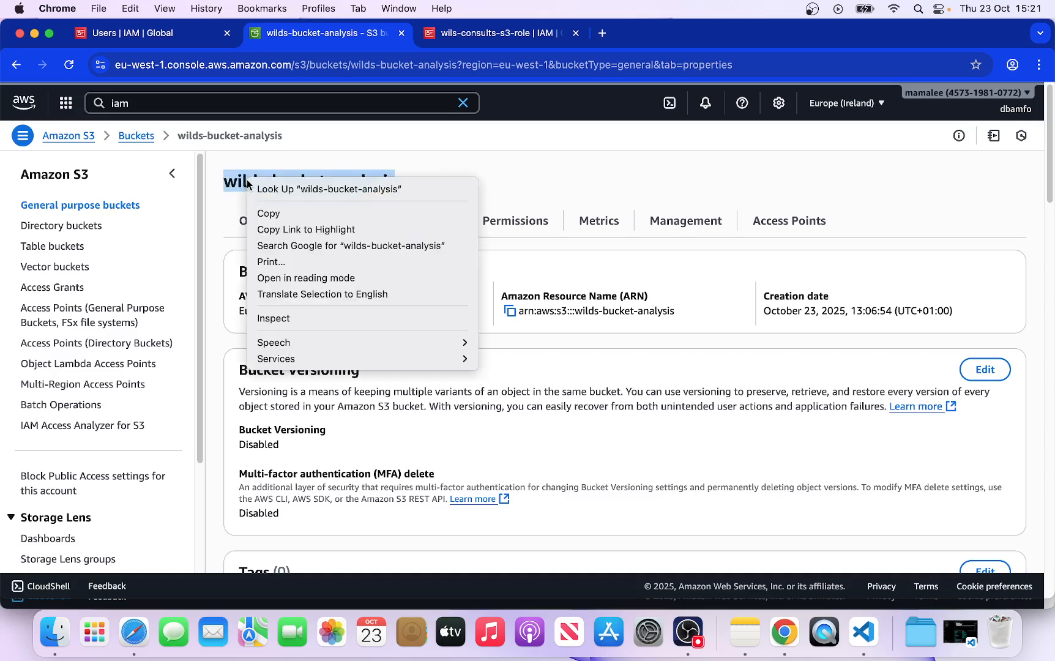
click(268, 214)
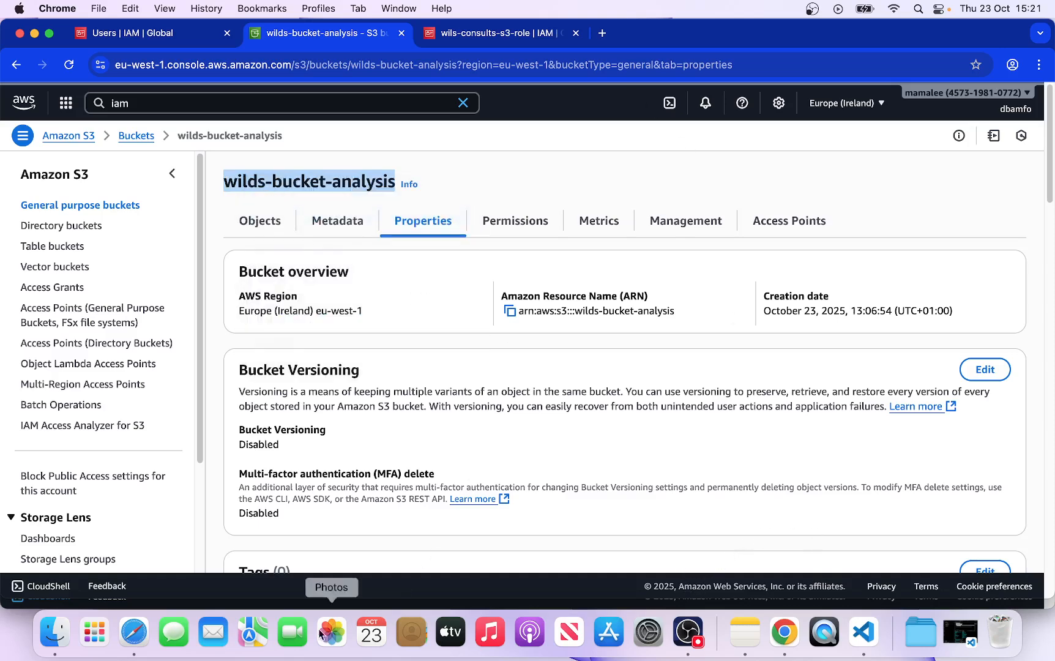
Step: Return to Safari, complete the pending CloudShell command with the copied bucket name, and run aws s3 ls s3://wilds-bucket-analysis
click(134, 632)
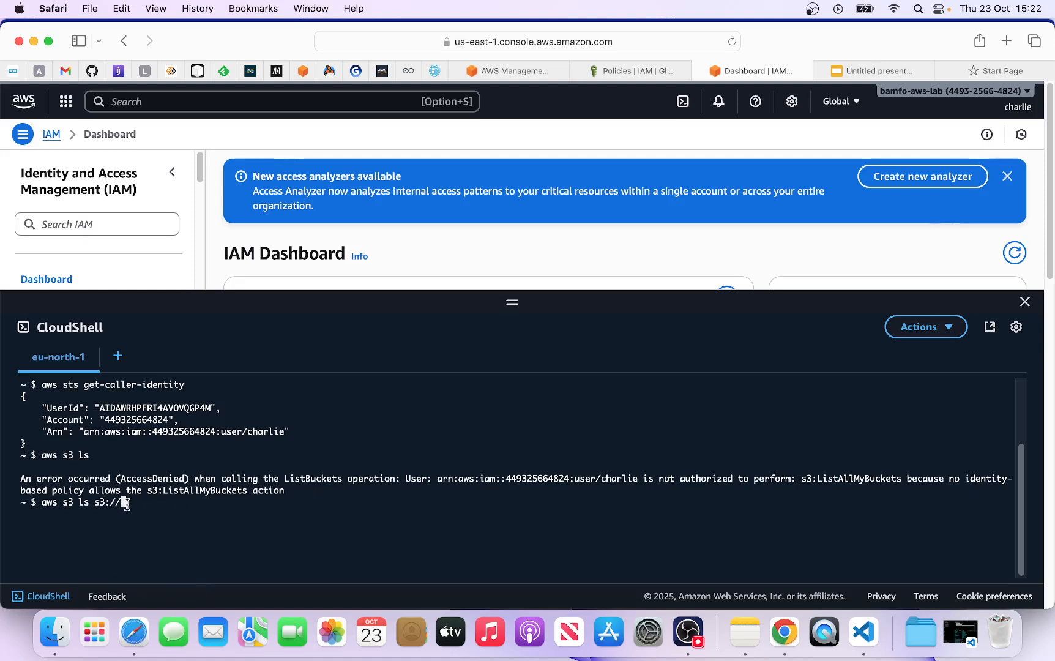
key(super+v)
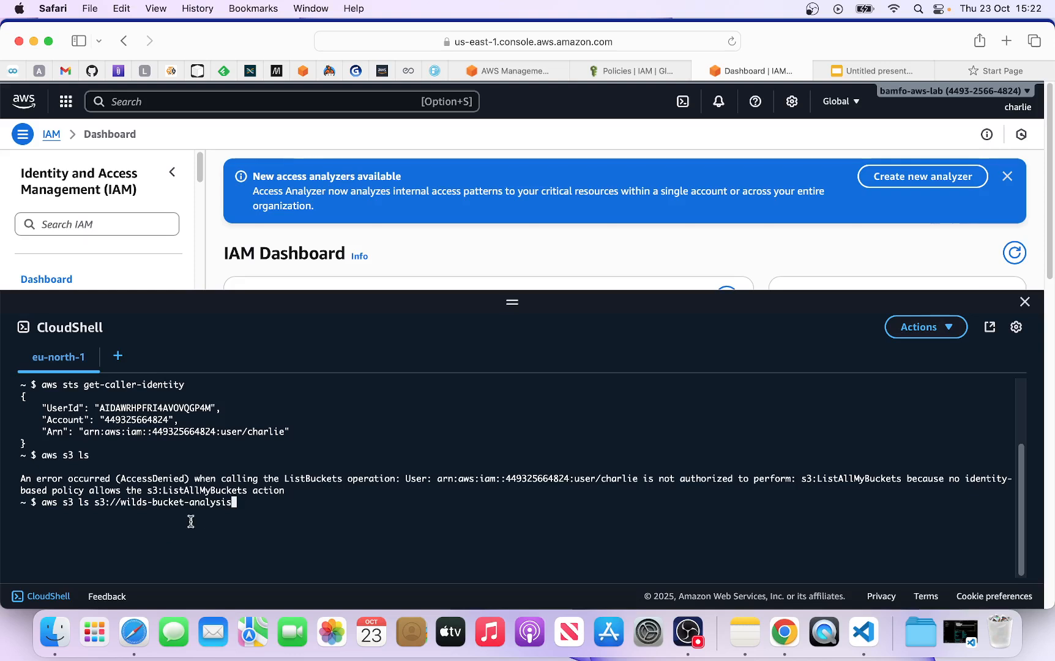
key(Return)
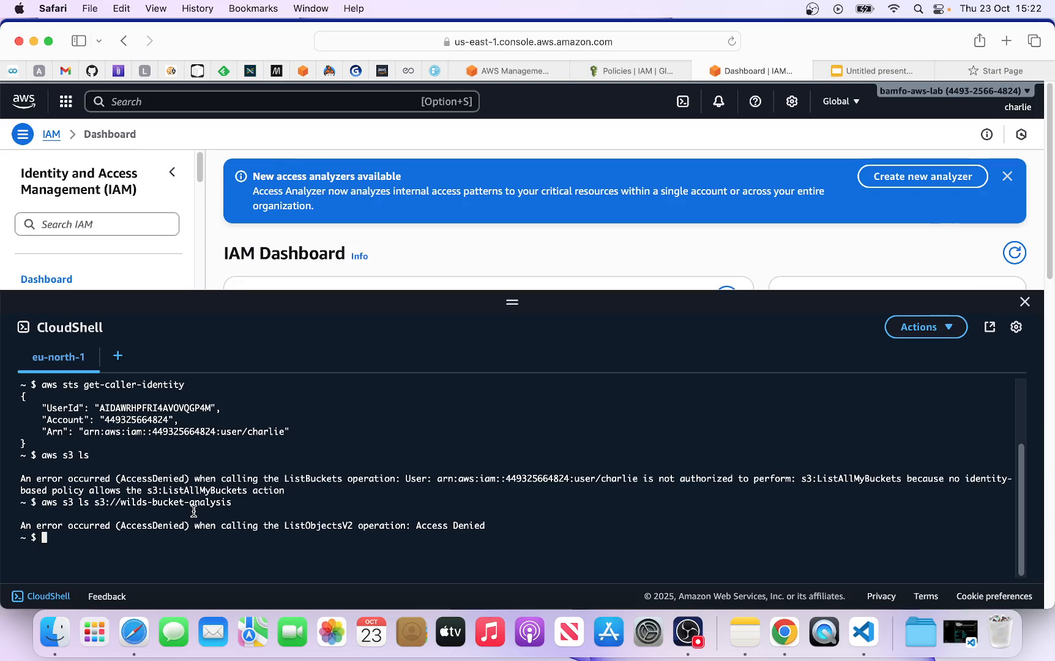
Step: Clear the CloudShell terminal and begin the command aws sts assume-role --role-arn
key(ctrl+l)
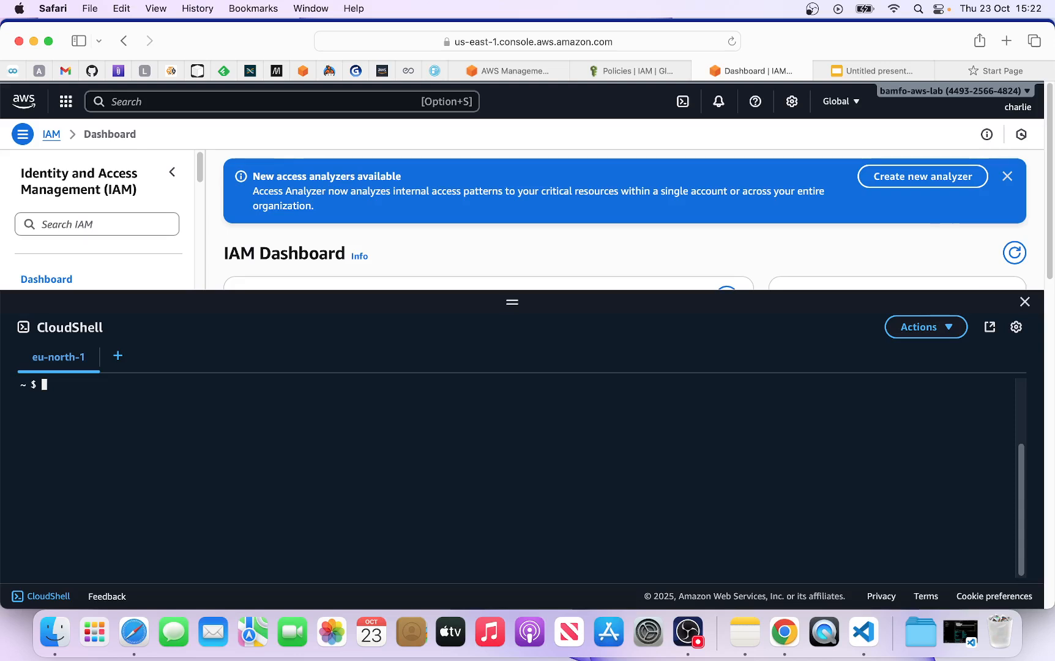
text(aws)
text(sts assume-role --)
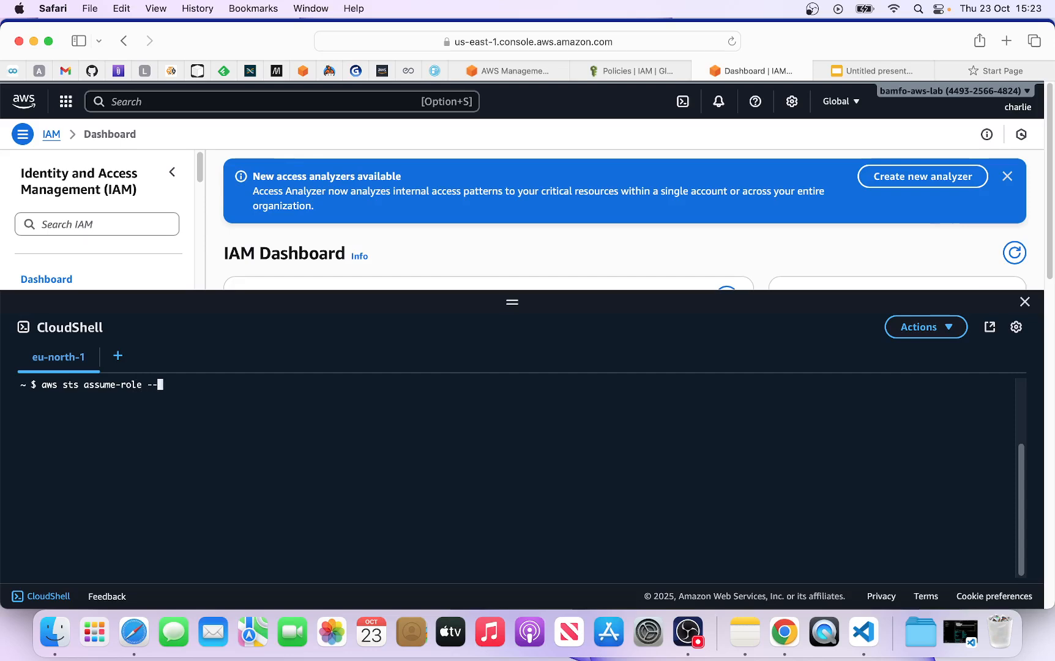
text(role-arn)
Step: Copy the ARN of wils-consults-s3-role from IAM in Chrome and add it to the assume-role command in Safari's CloudShell
click(785, 633)
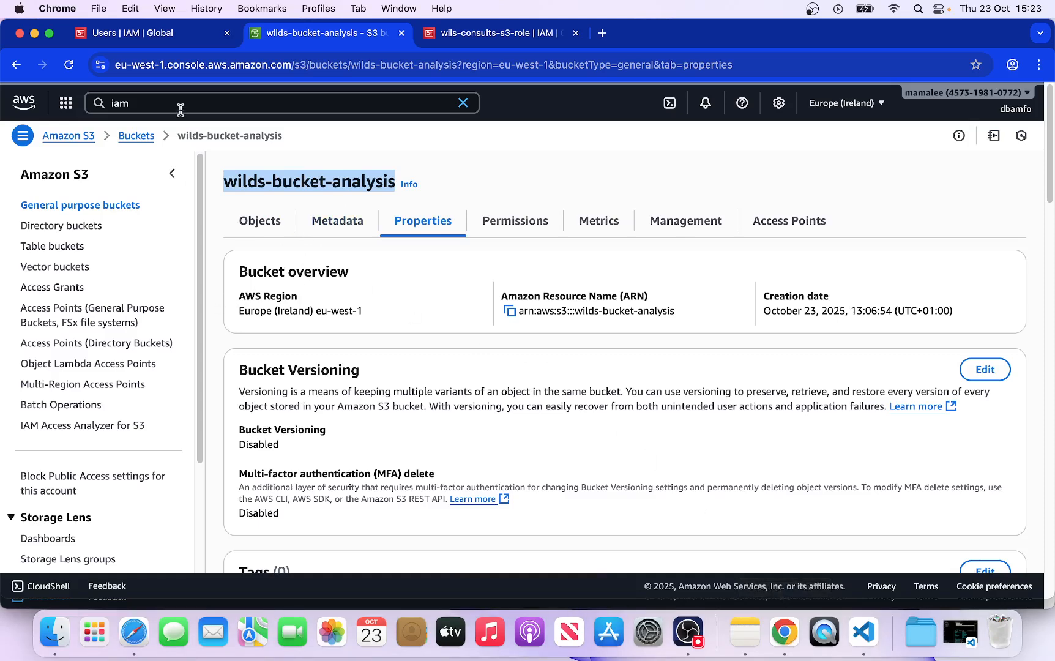
click(477, 33)
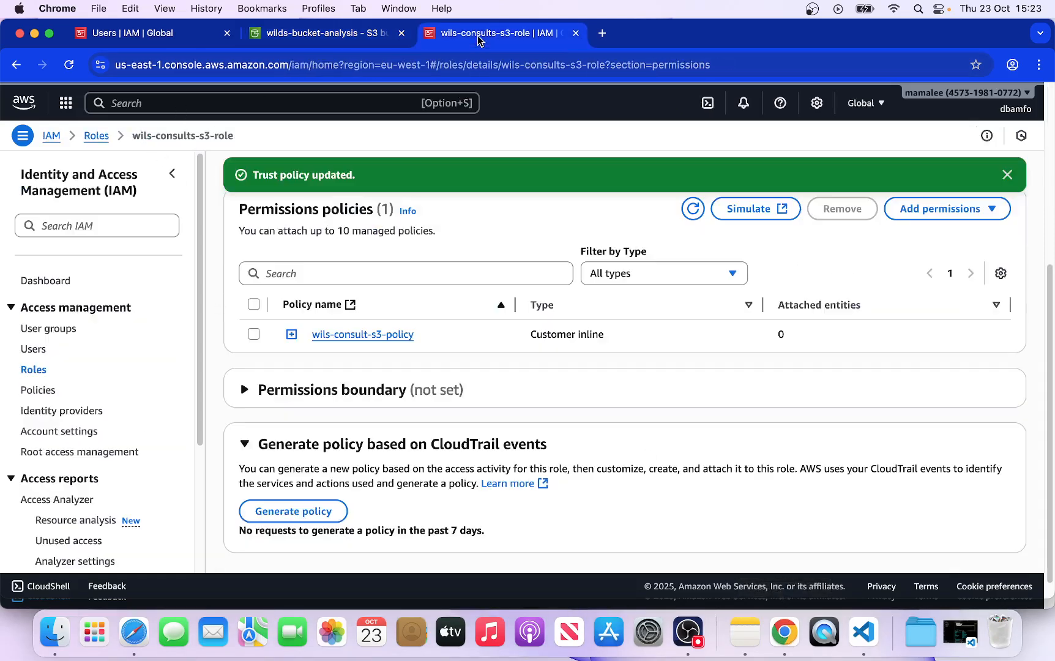
scroll(504, 304, up, 5)
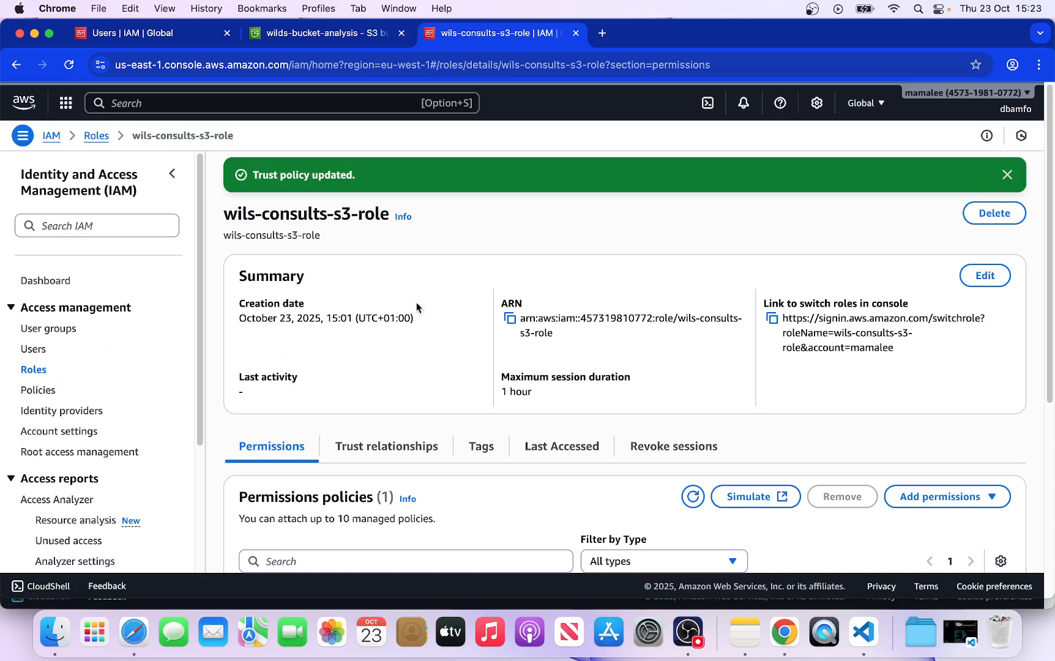
click(509, 319)
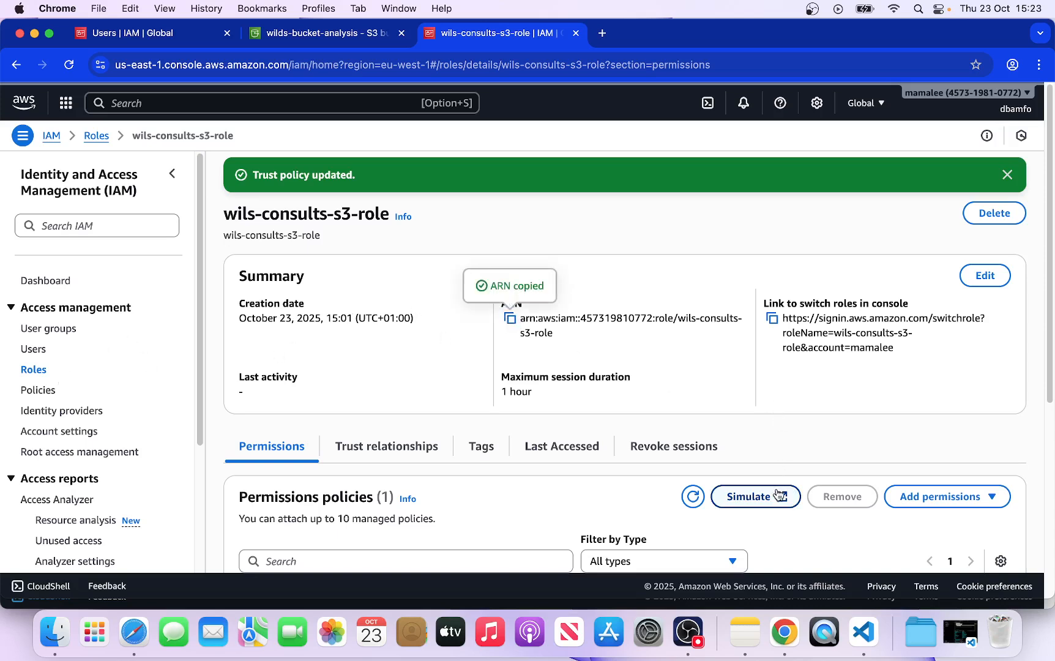
click(131, 628)
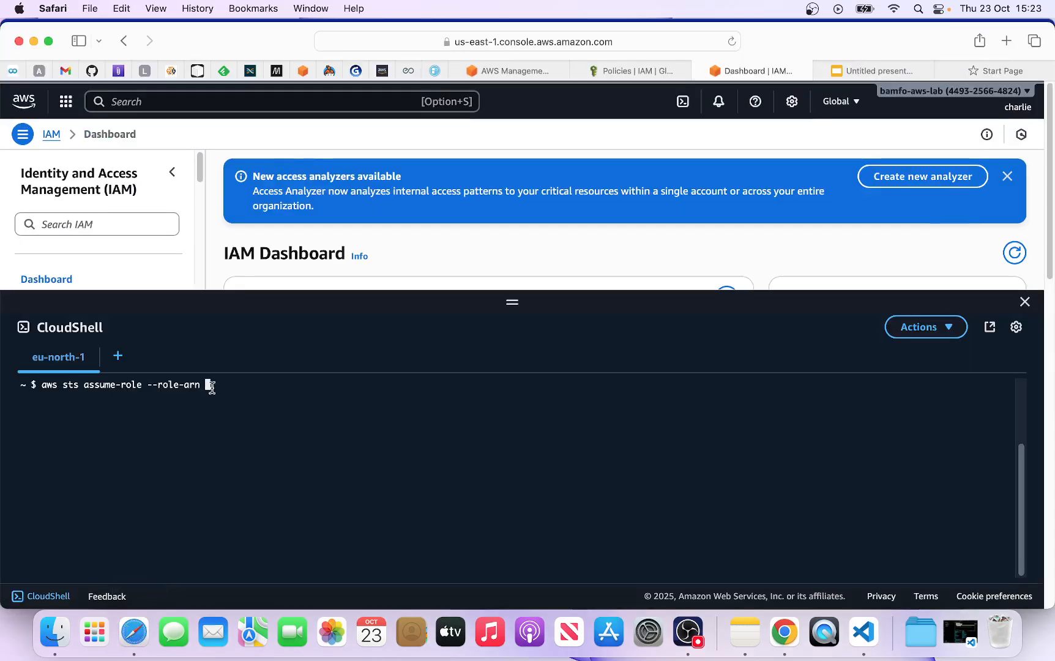
key(super+v)
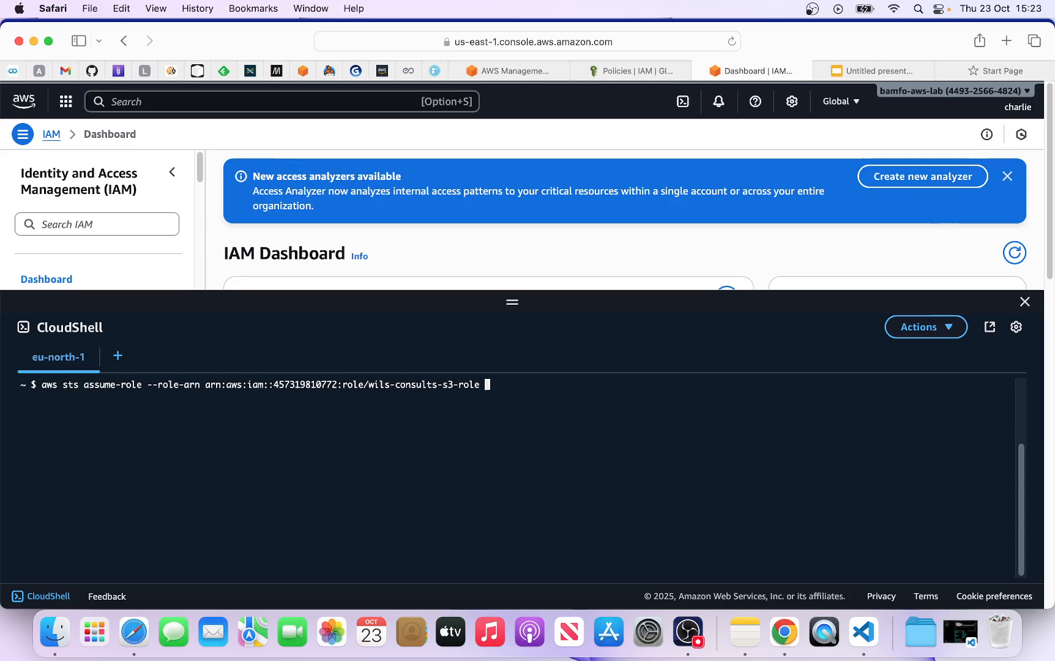
Step: Append --role-session char to the assume-role command and run it
text(rol)
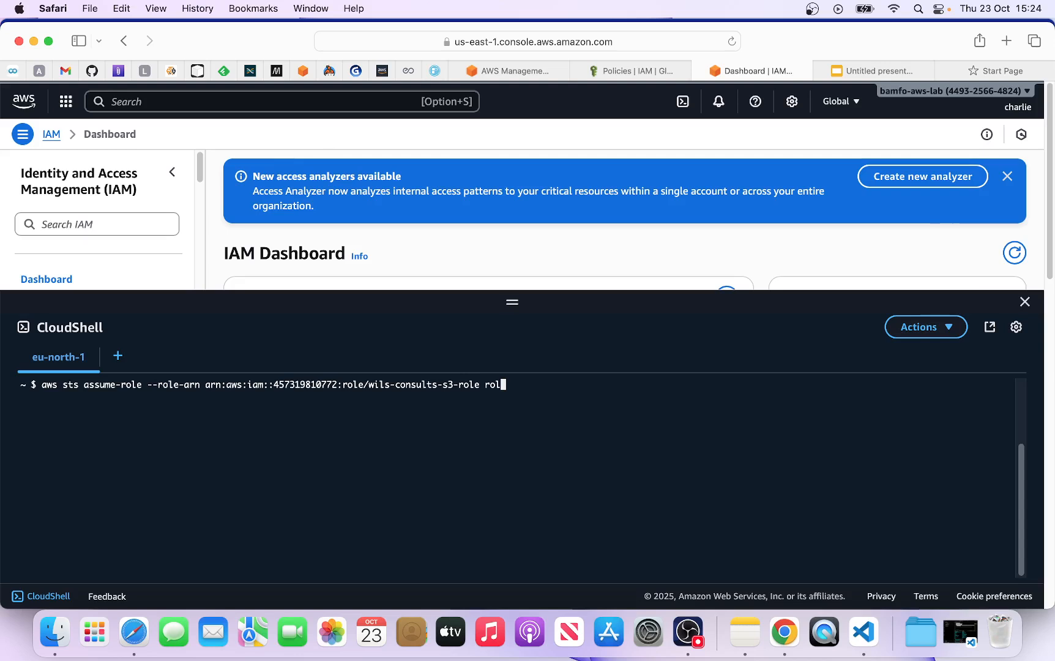
key(BackSpace)
key(BackSpace)
key(BackSpace)
text(--role-session)
text(char)
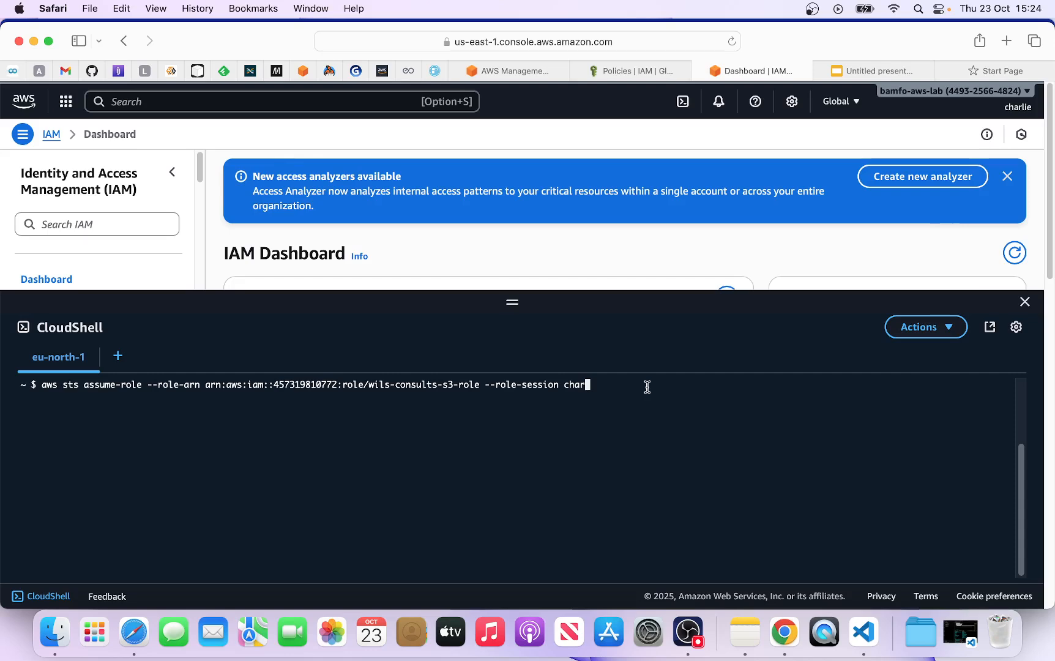
key(Return)
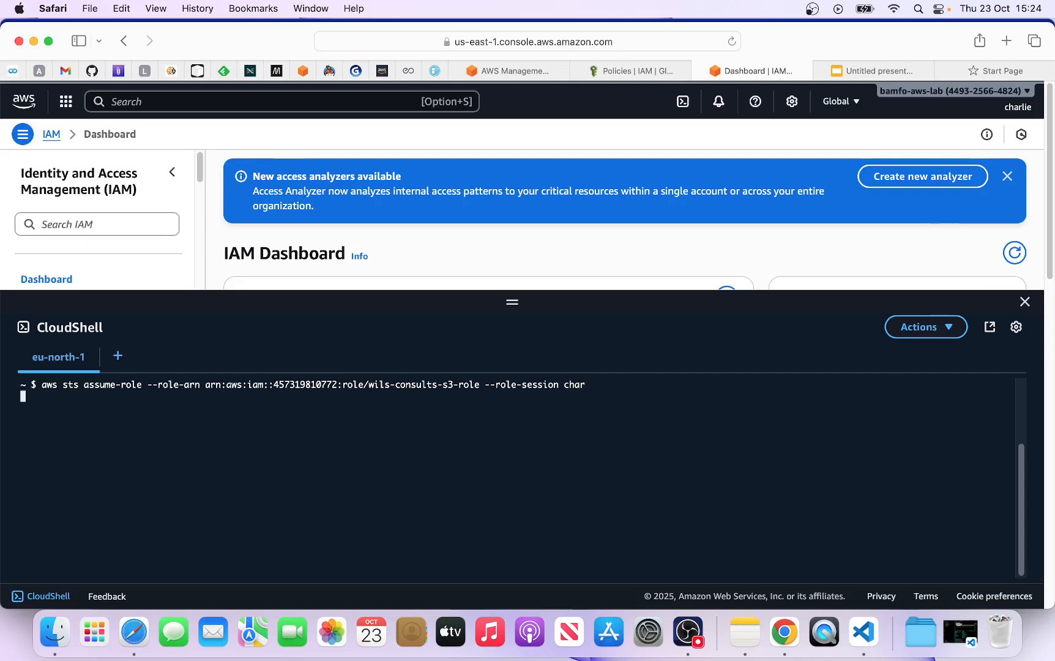
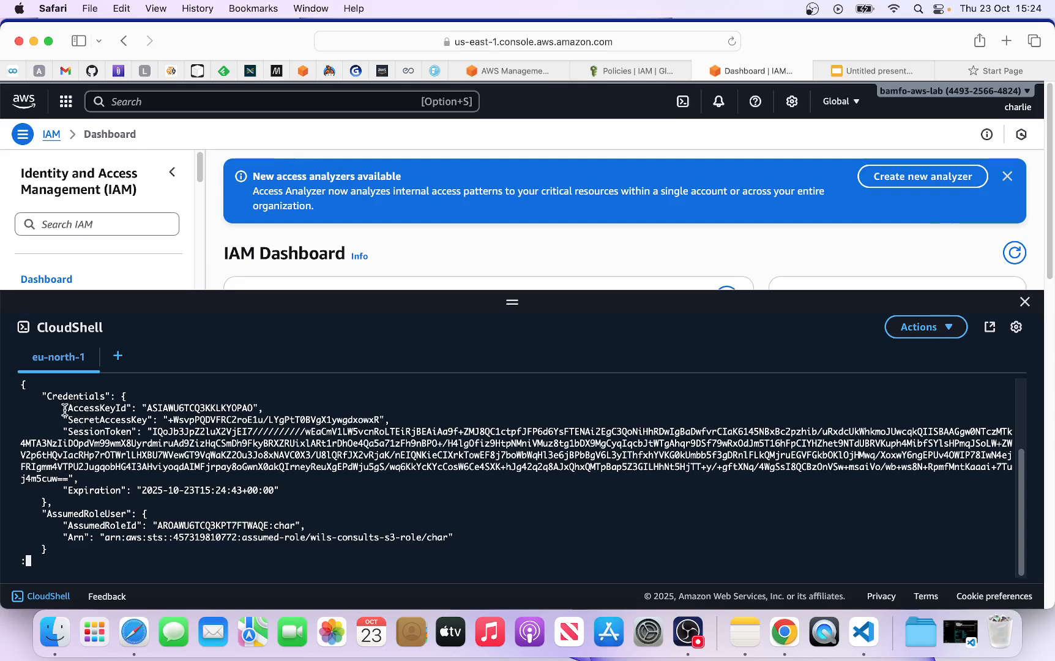
Step: Examine the access key ID, secret access key and session token in the assume-role output, and return to the prompt
drag(65, 409, 132, 419)
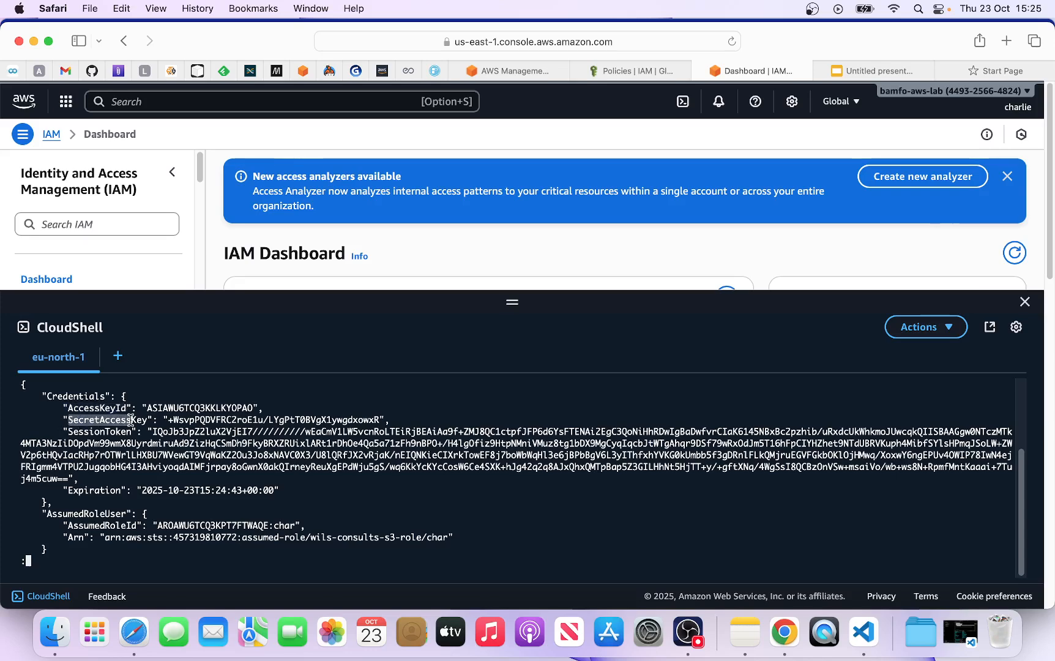
drag(69, 432, 124, 431)
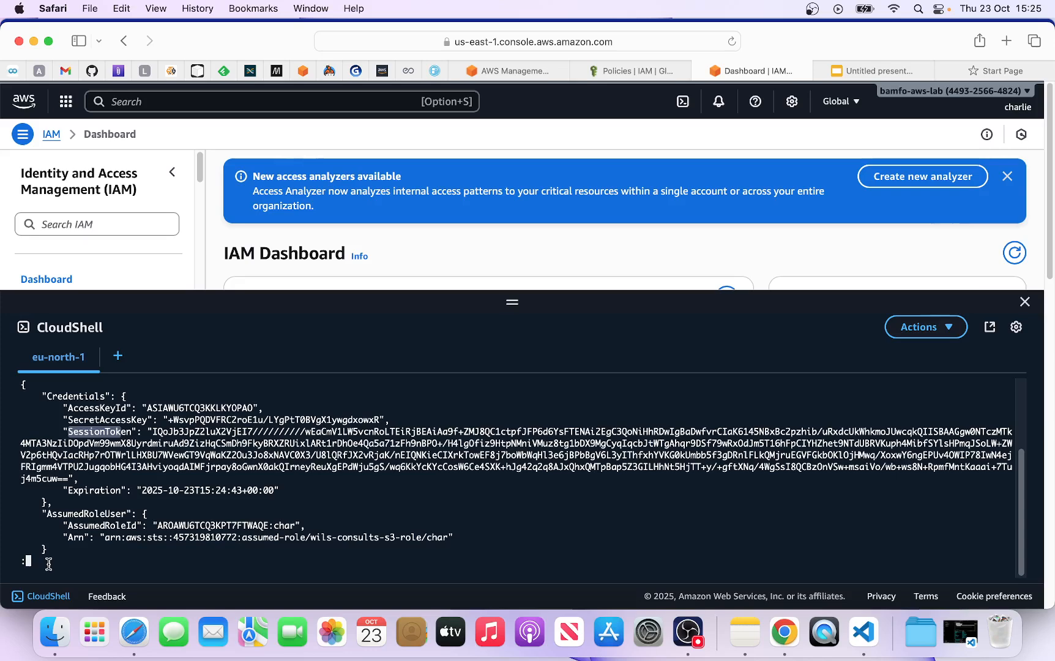
key(Down)
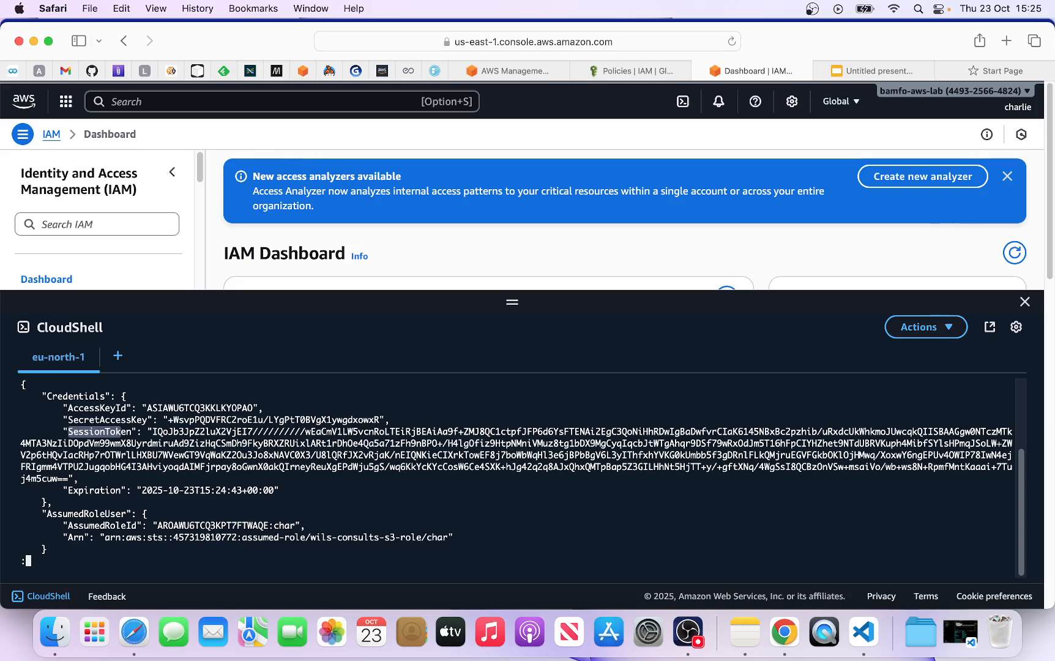
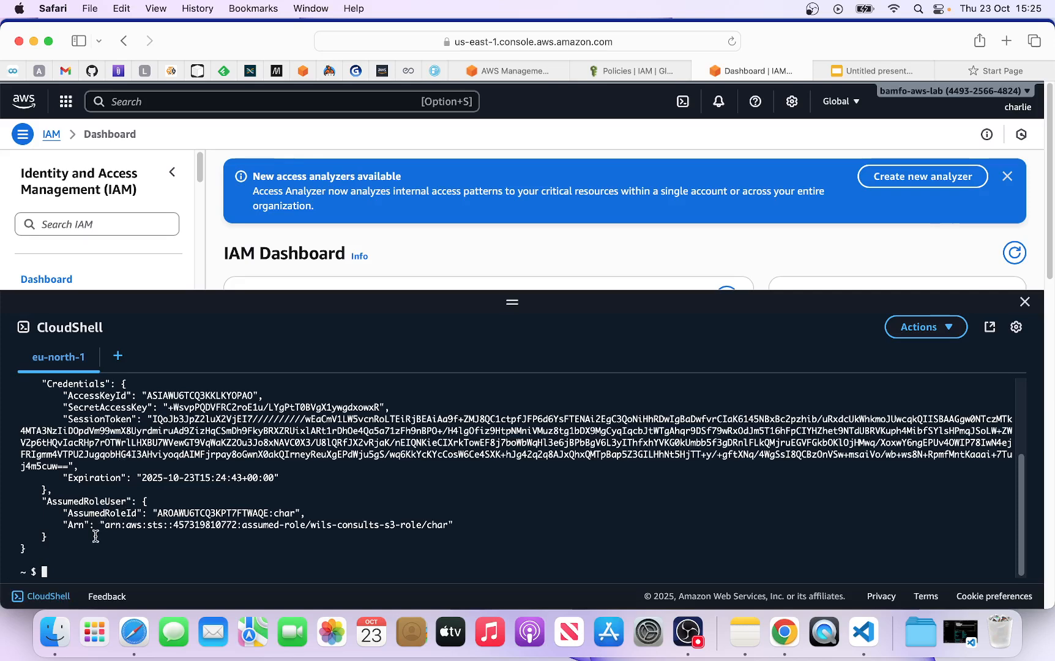
Step: Export AWS_ACCESS_KEY_ID with the access key ID copied from the assume-role output
text(export AWS_ACCESS_KEY_ID=)
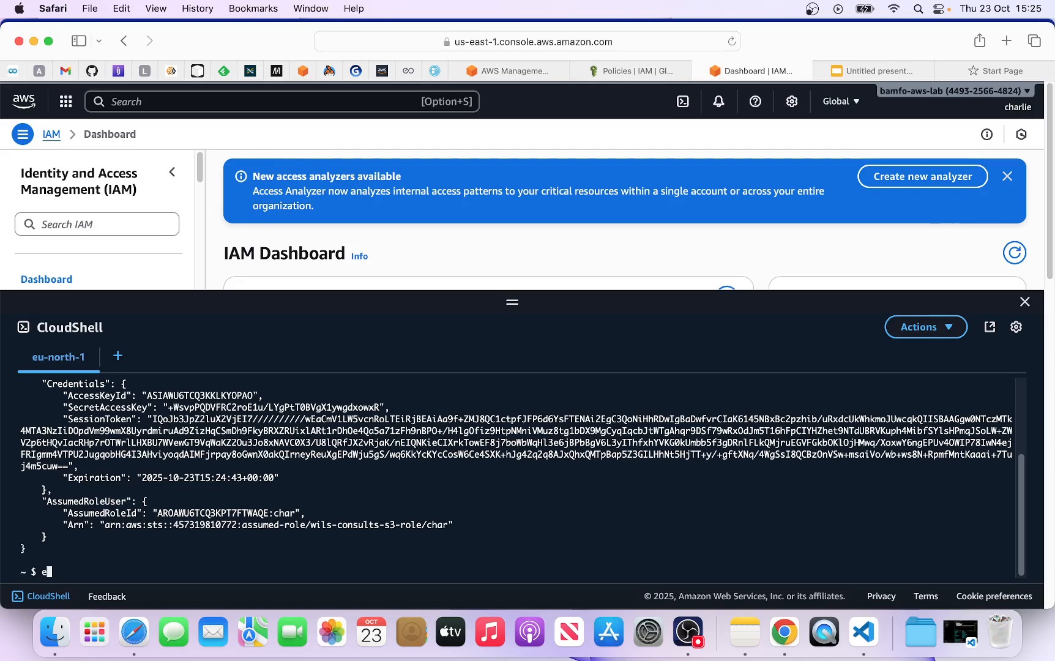
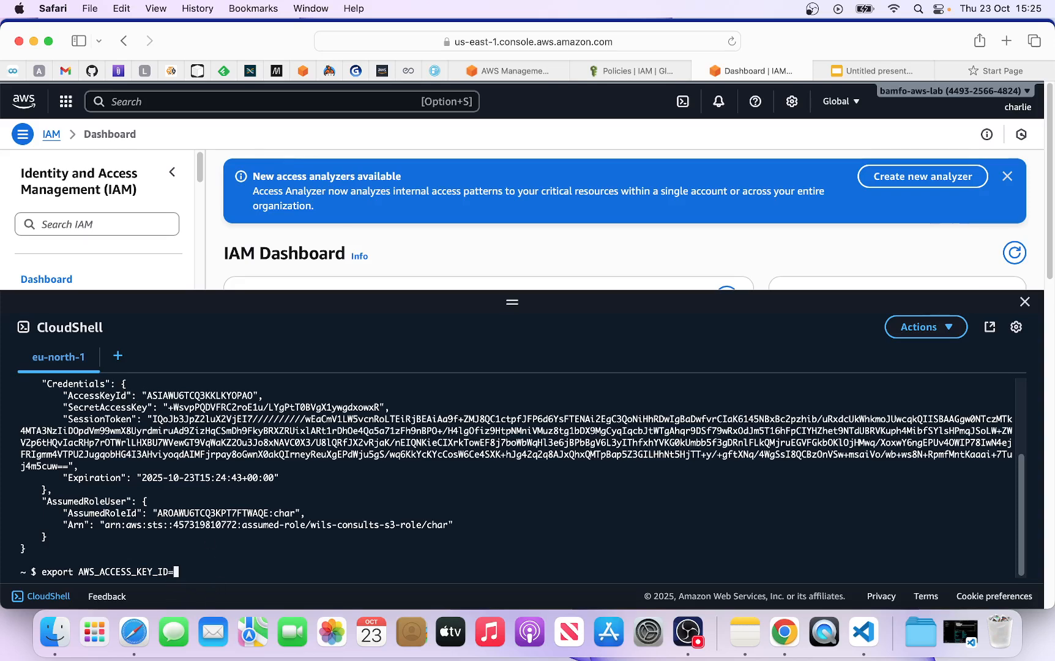
drag(141, 395, 259, 394)
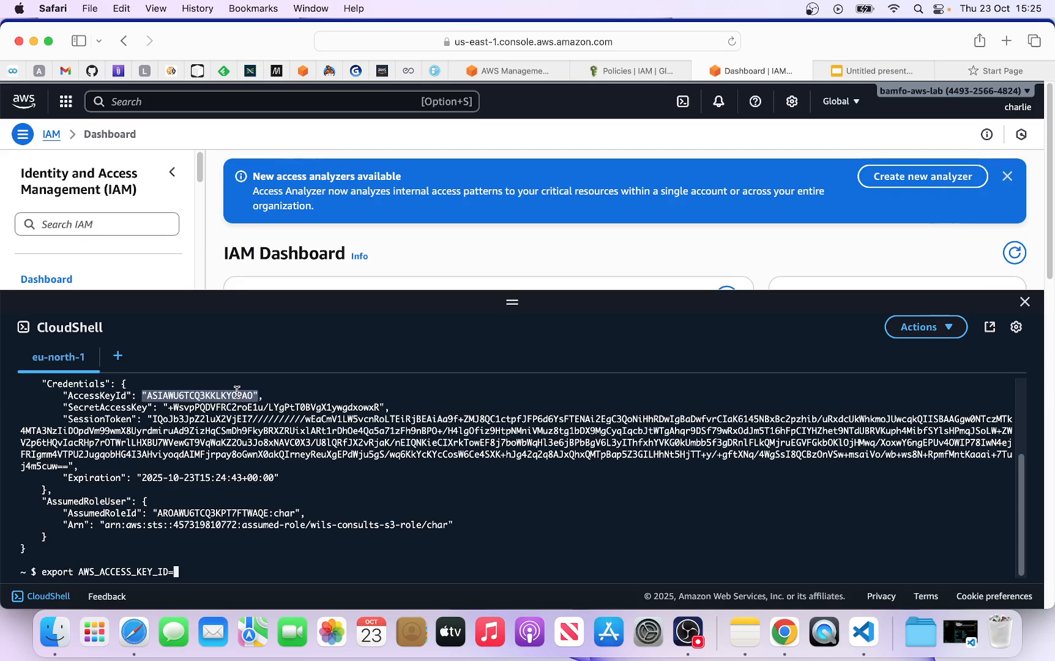
right_click(237, 391)
click(257, 413)
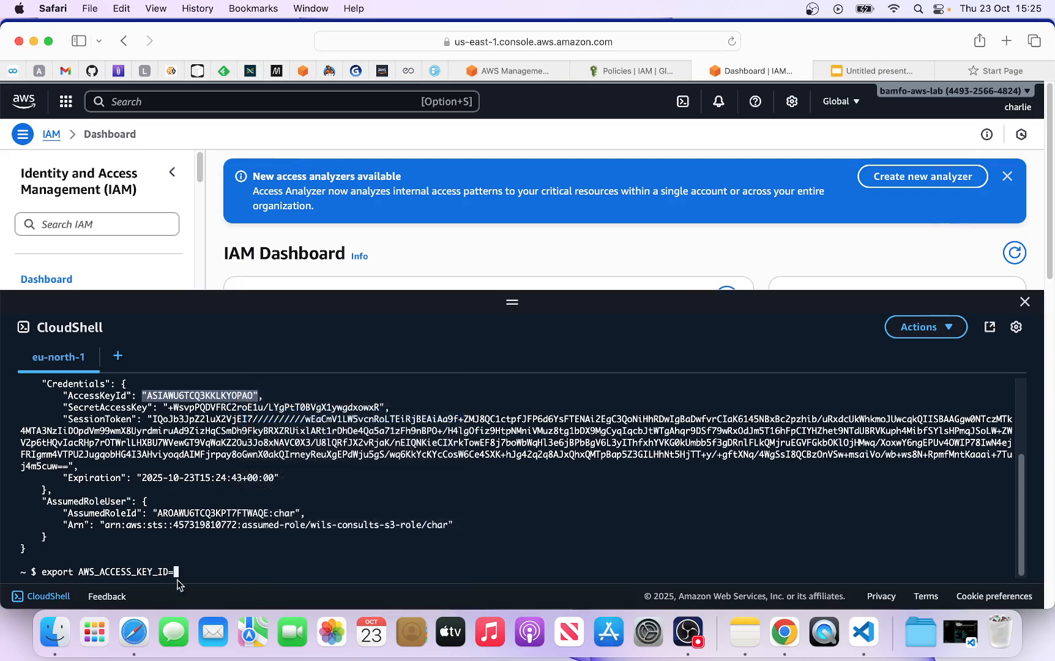
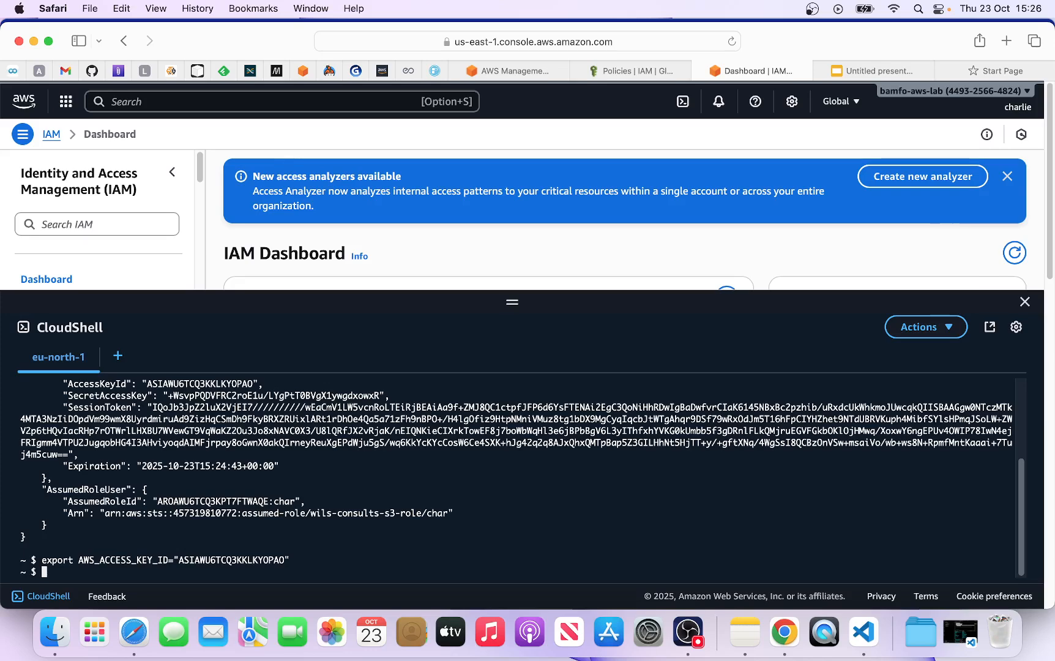
Step: Export AWS_SECRET_ACCESS_KEY with the secret access key copied from the assume-role output
text(EXPORT)
key(BackSpace)
key(BackSpace)
key(BackSpace)
key(BackSpace)
text(exprt)
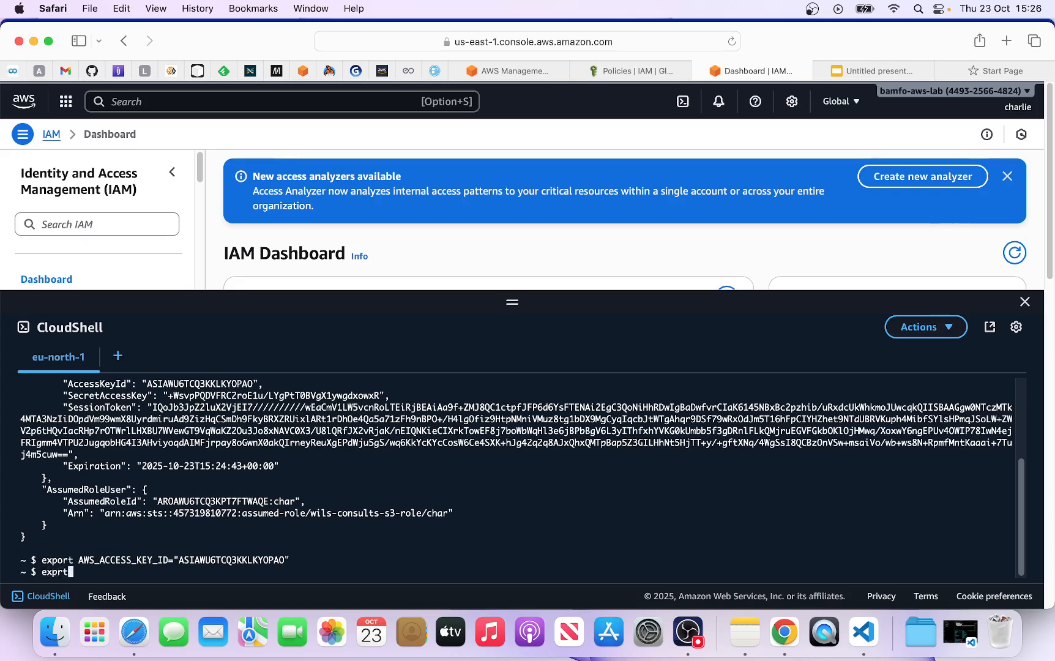
key(BackSpace)
key(BackSpace)
key(BackSpace)
text(port AWS_SECRET_ACCESS_KEY=)
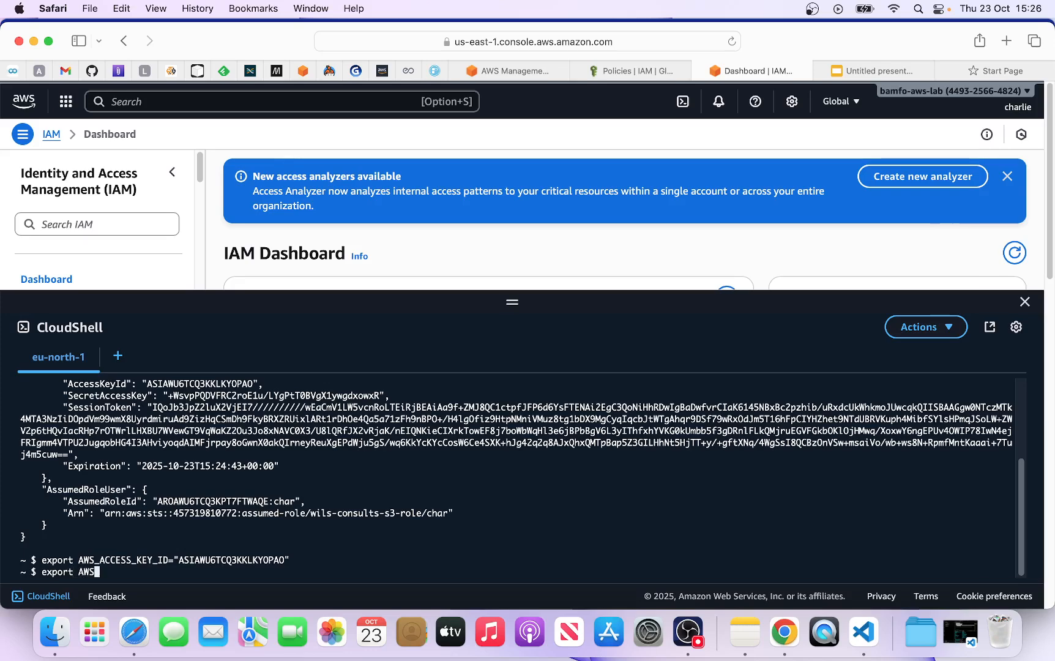
text(_SECRET_ACCESS_KEY=)
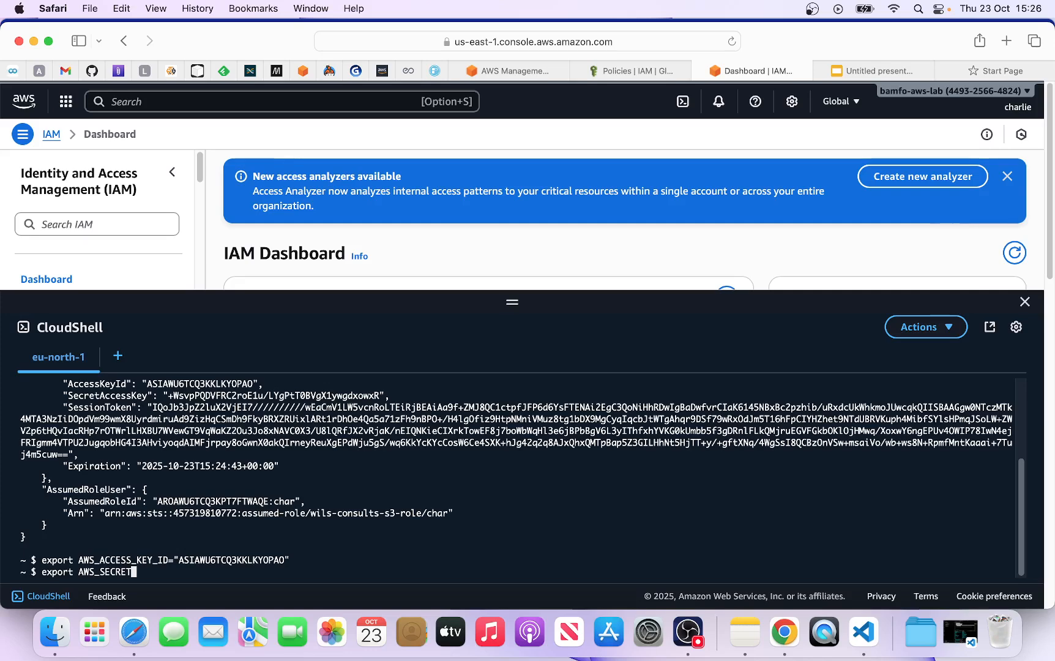
text(_)
text(ACCES)
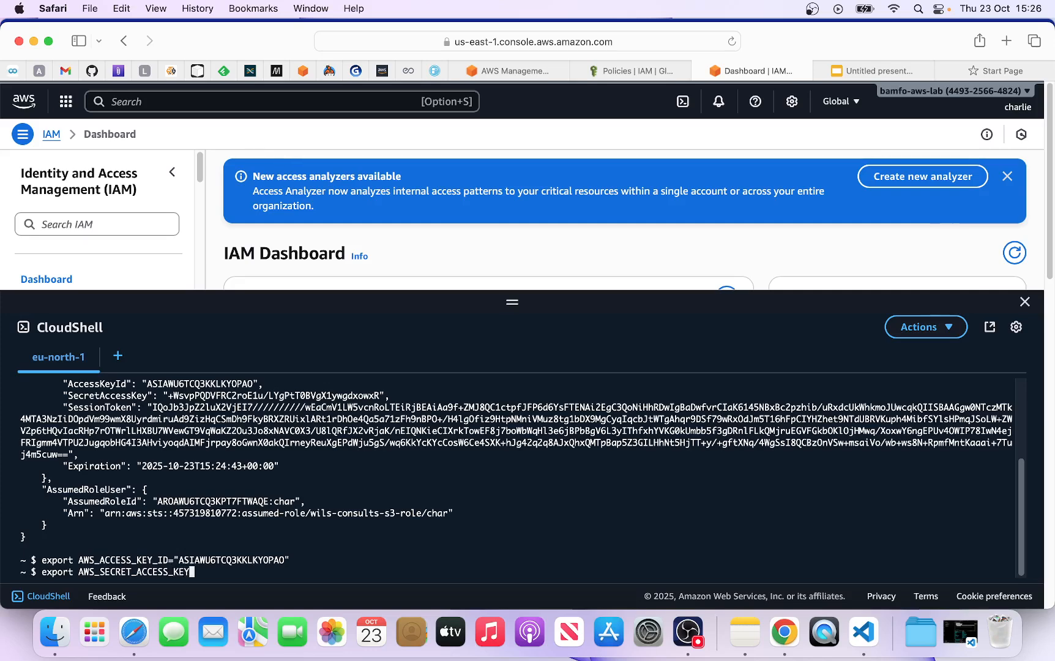
text(S_KEY=)
drag(163, 395, 228, 390)
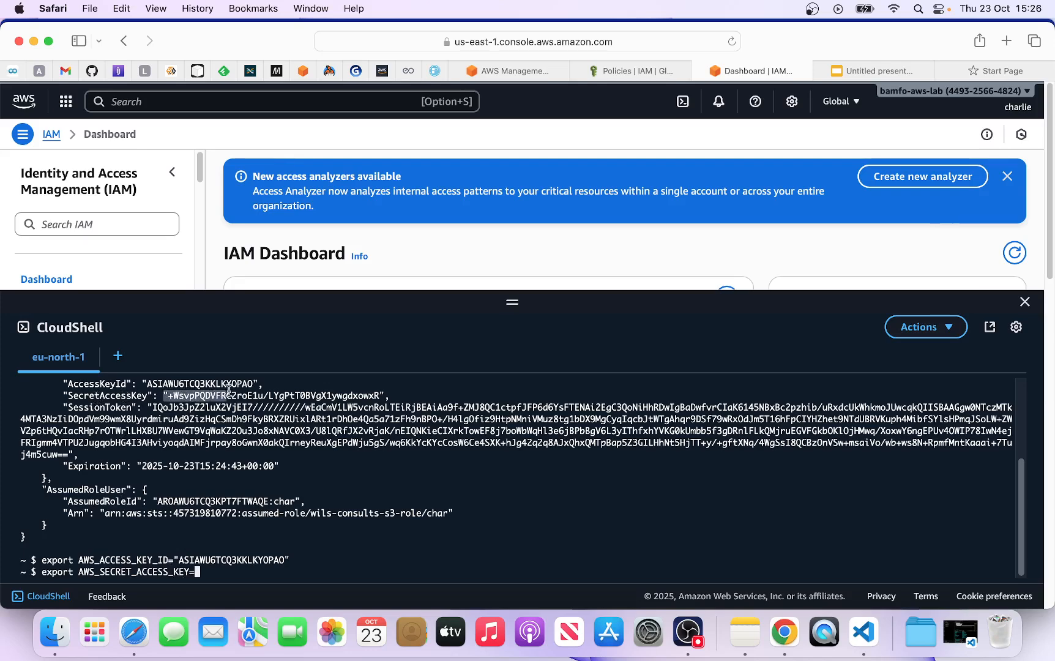
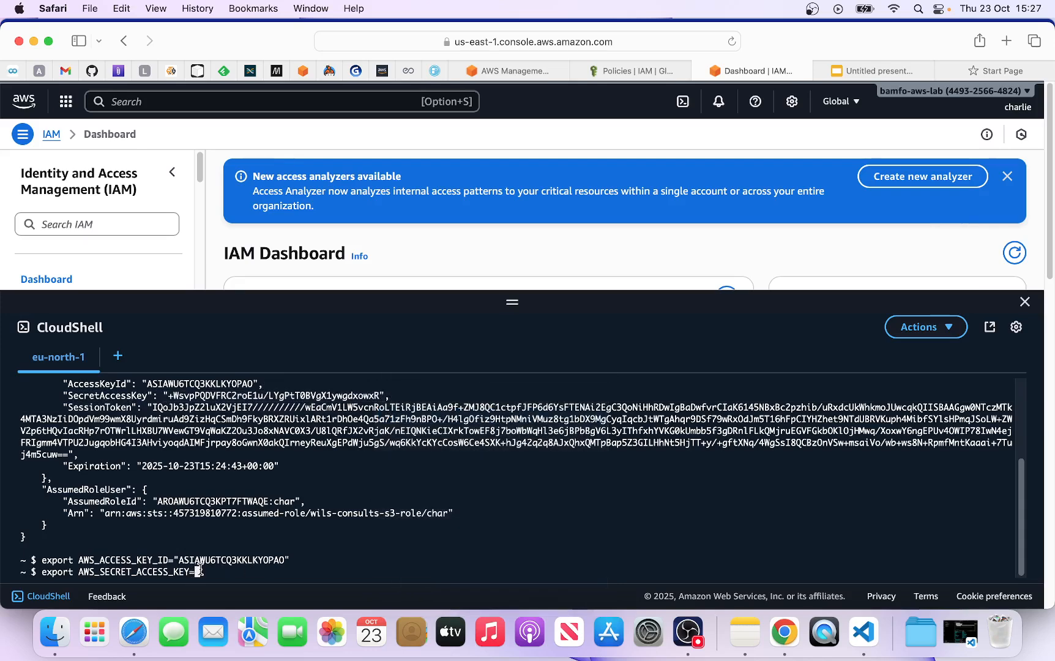
key(super+v)
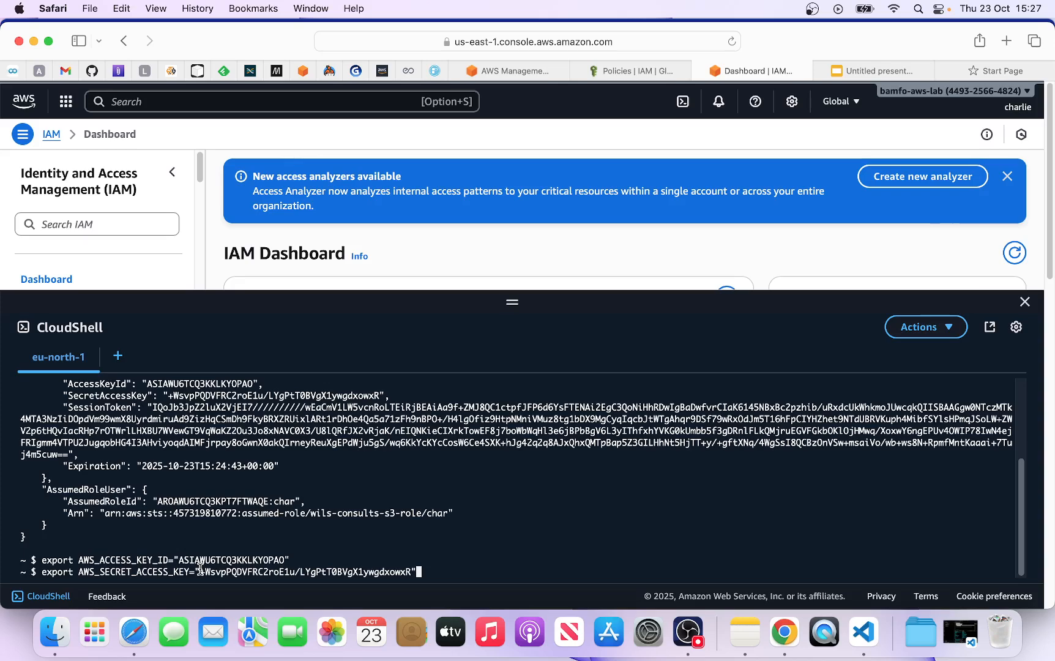
key(Return)
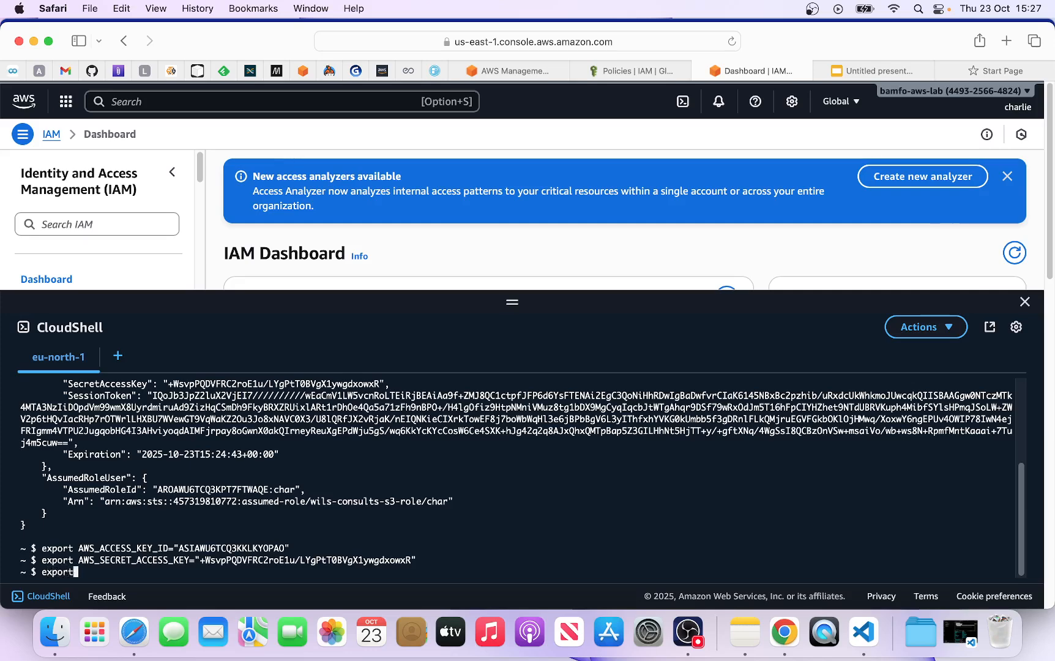
Step: Export AWS_SESSION_TOKEN with the session token from the assume-role output
text( AWS_SESSION_TOKEN=)
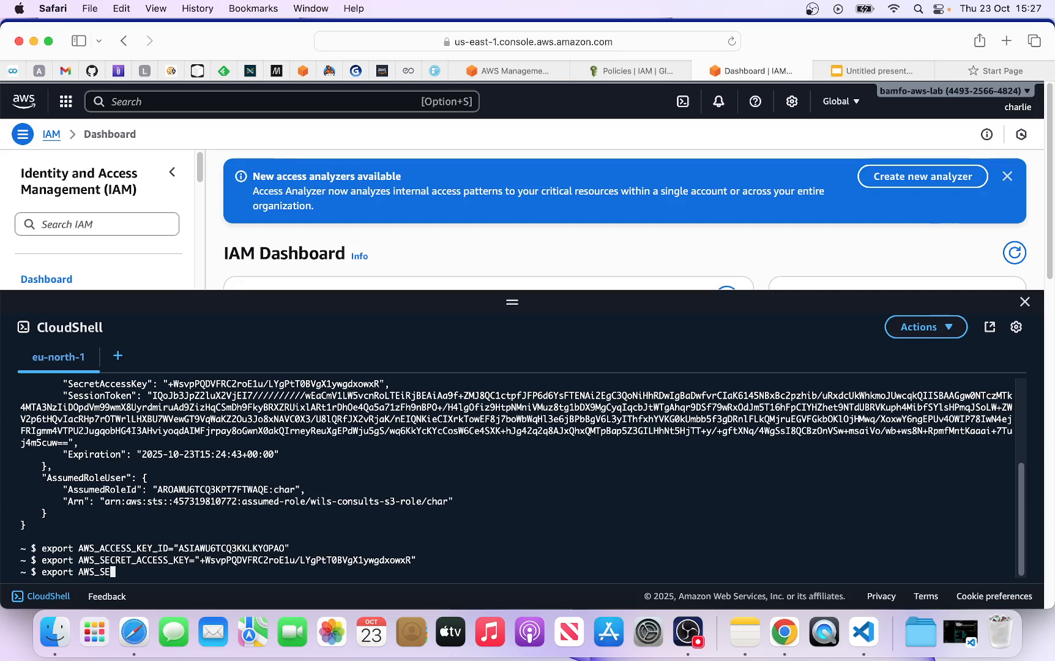
text(SSION_TOKEN=)
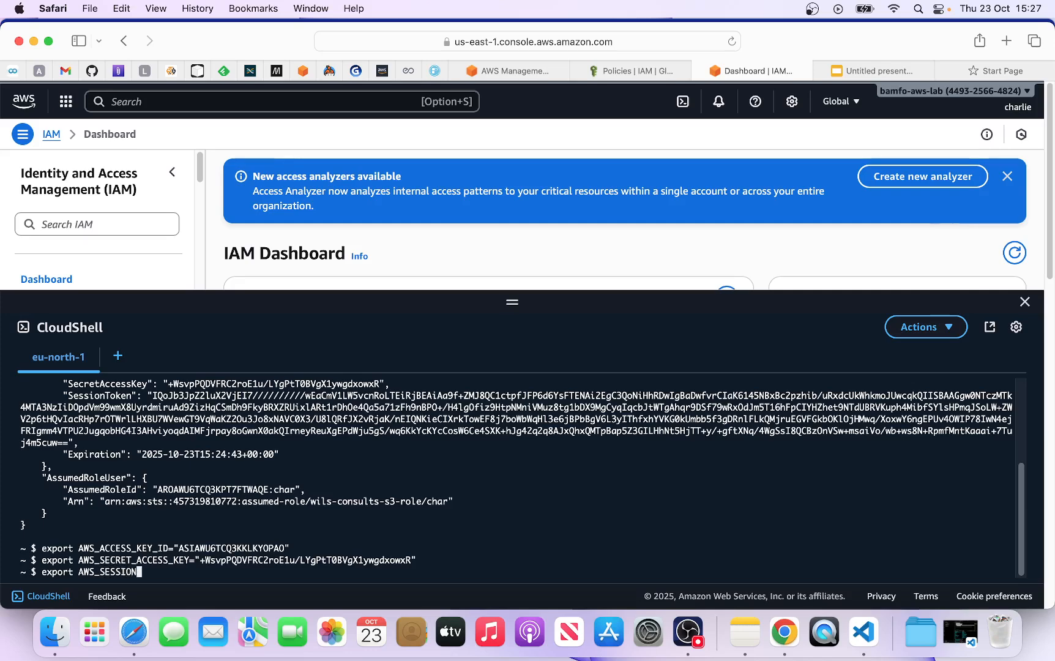
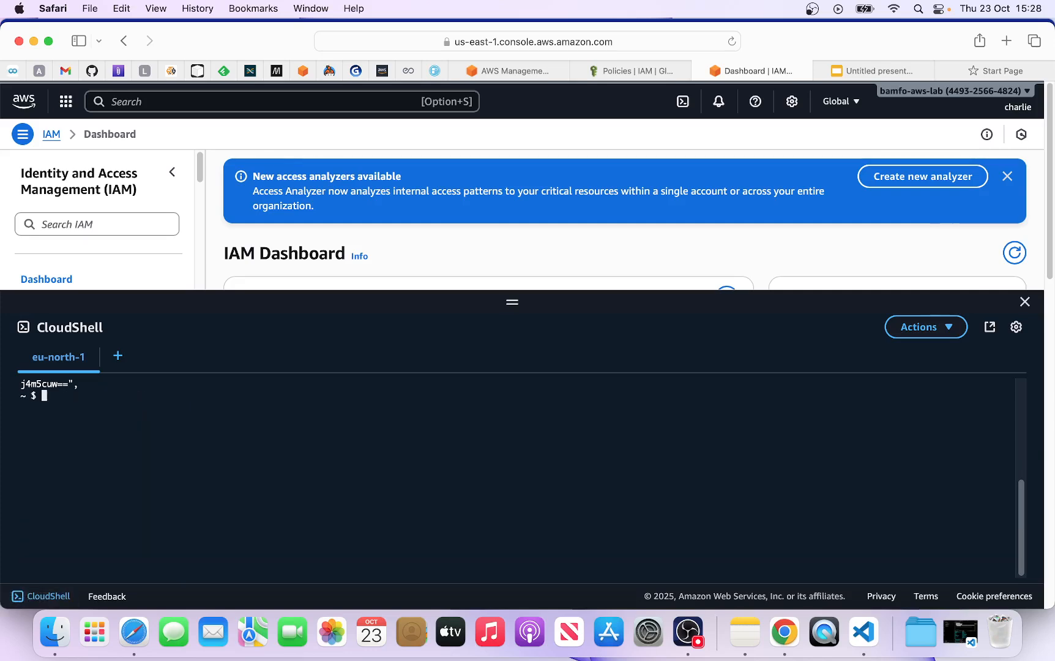
Step: List the contents of s3://wilds-bucket-analysis with aws s3 ls, copying the bucket name from the S3 page in Chrome into Safari's CloudShell
text(aws s3 ls s3://)
click(774, 628)
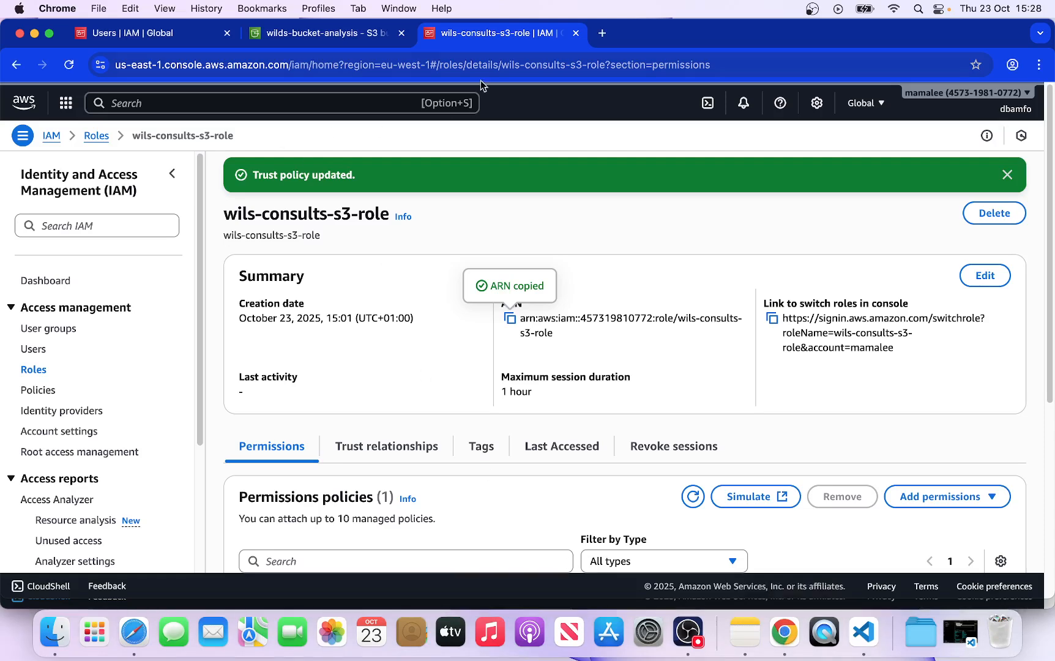
click(331, 34)
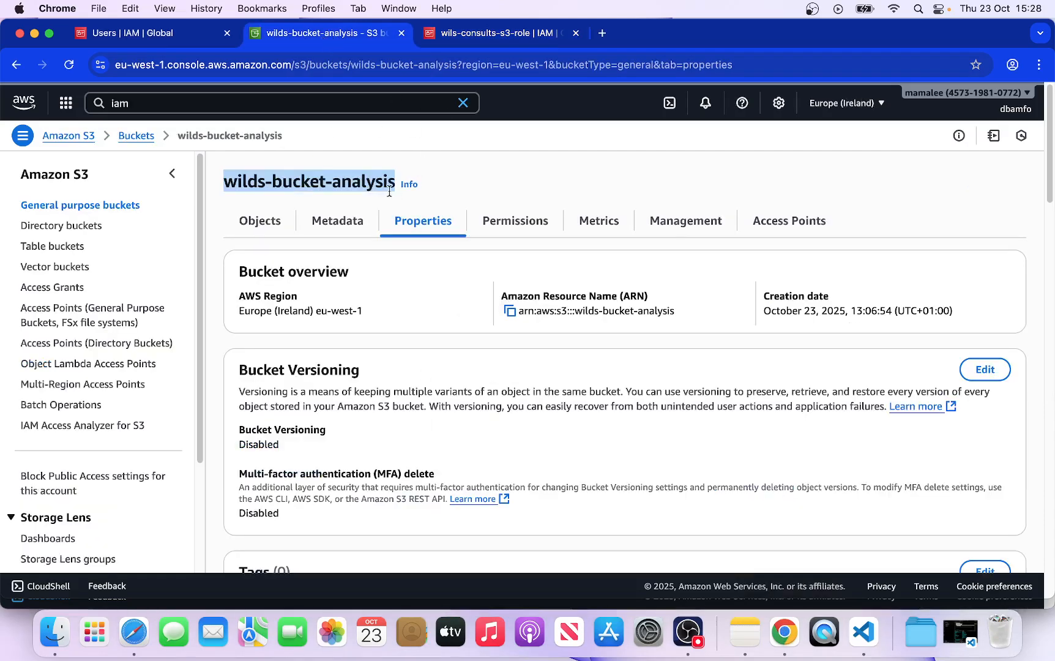
right_click(232, 181)
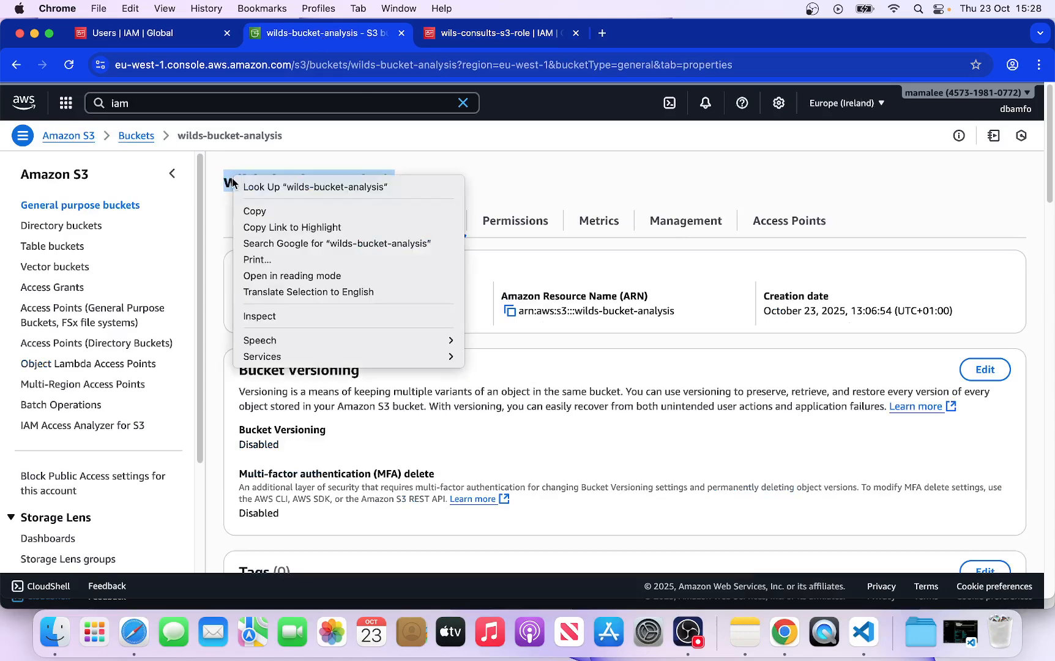
click(251, 210)
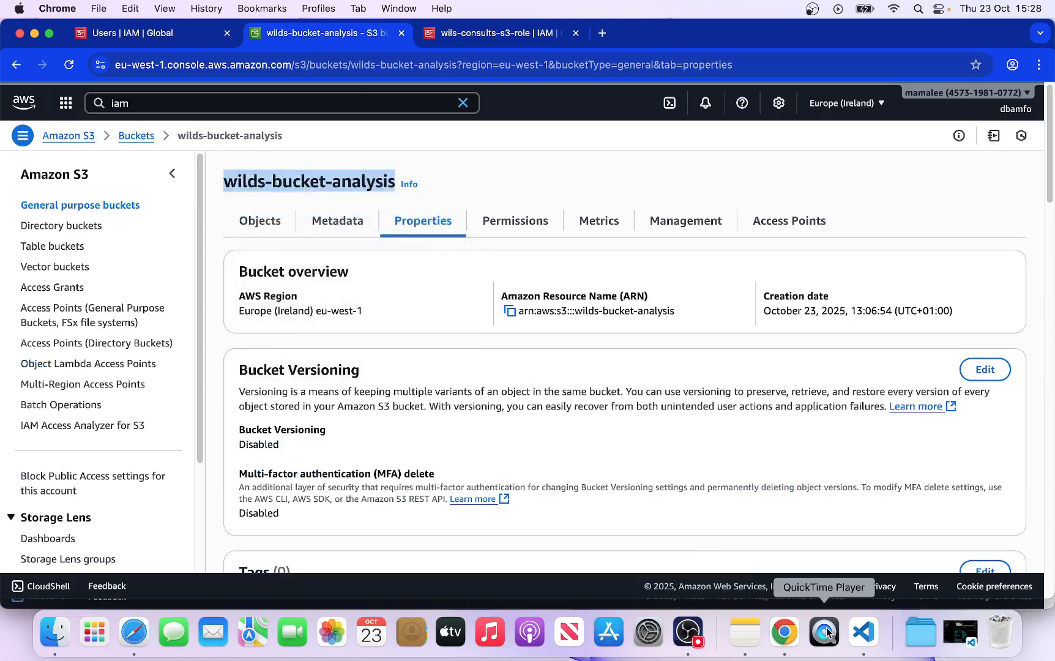
click(131, 633)
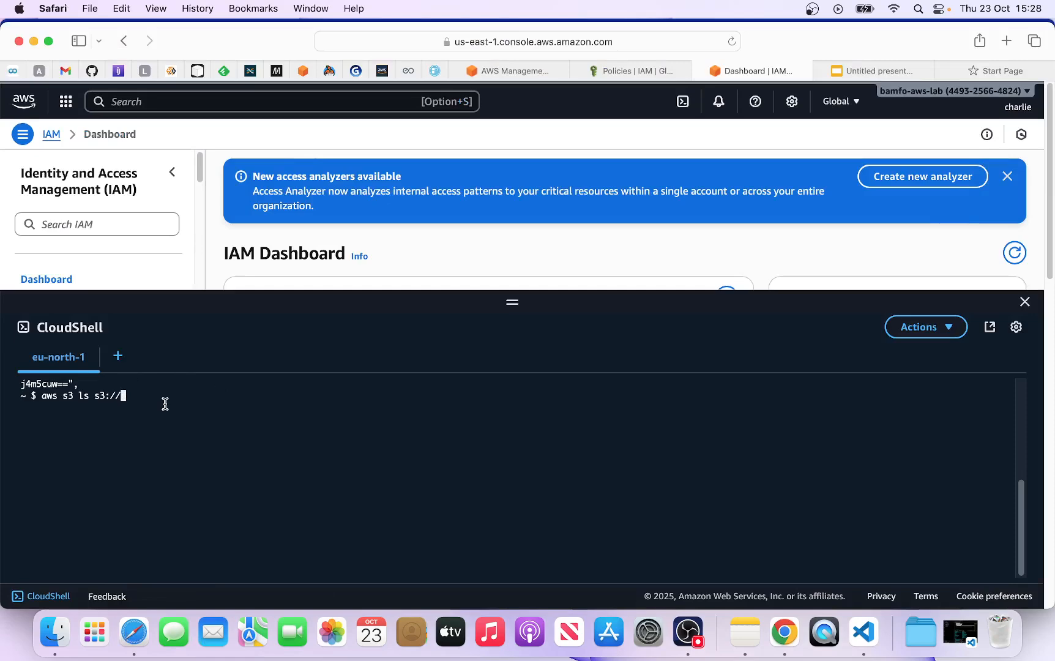
key(super+v)
key(Return)
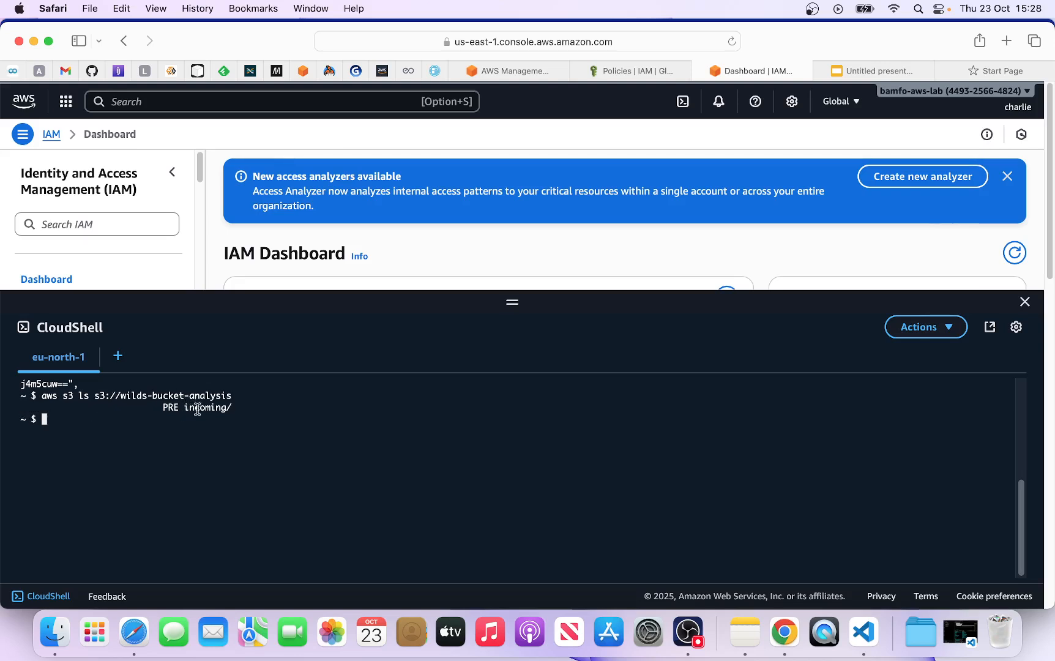
Step: Check the objects in wilds-bucket-analysis on its S3 page in Chrome and return to CloudShell in Safari
click(773, 638)
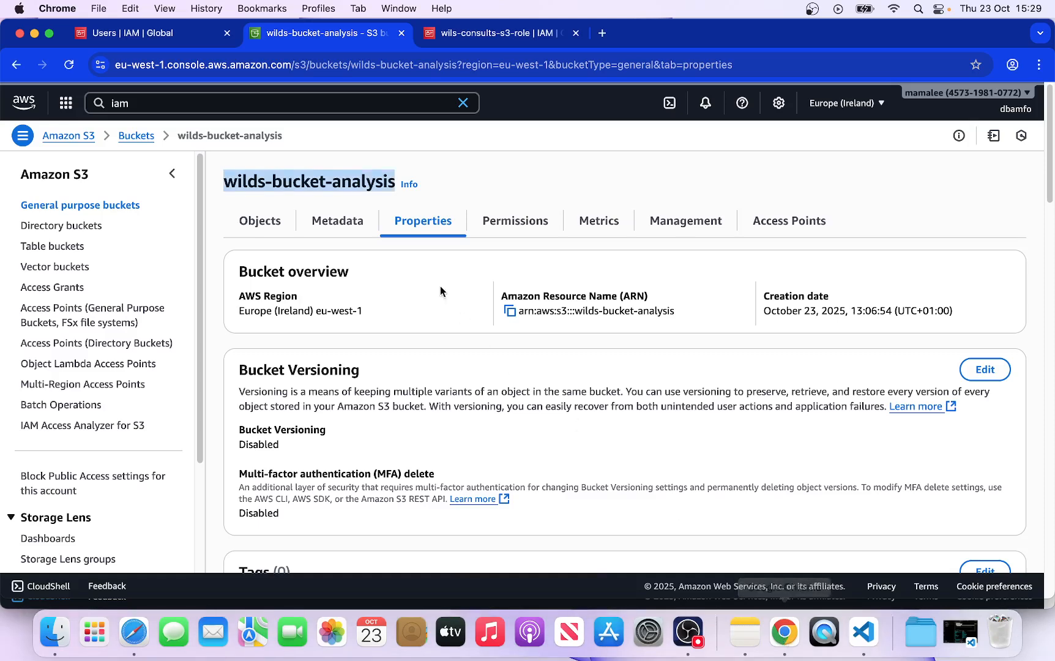
click(267, 225)
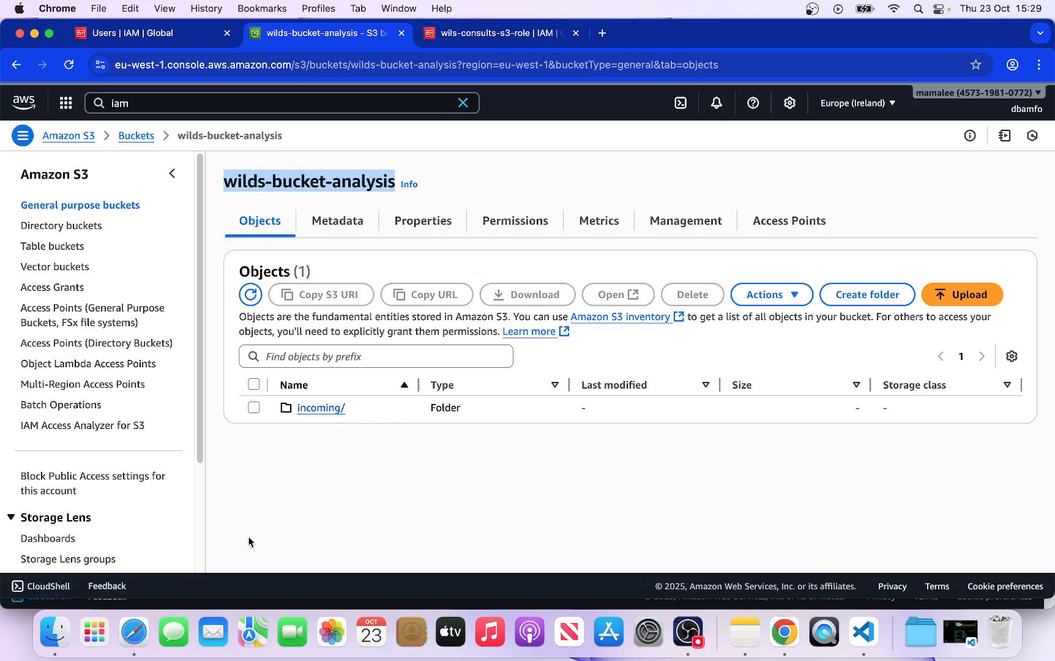
click(134, 630)
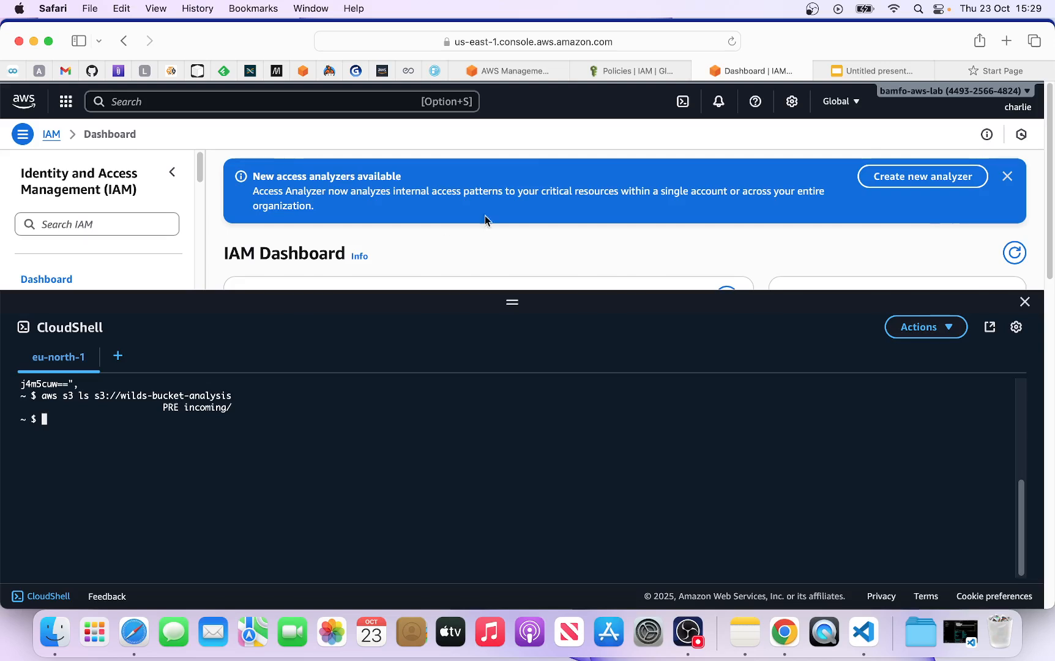
Step: Examine the allowed actions and resources in wils-consult-s3-policy of wils-consults-s3-role in Chrome
click(790, 640)
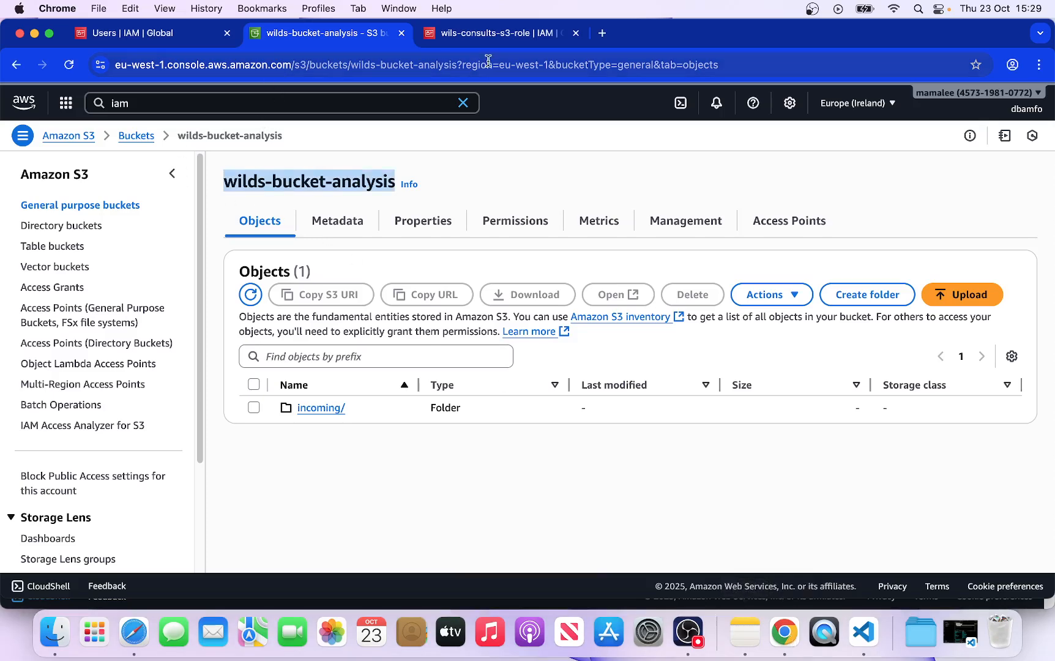
click(455, 38)
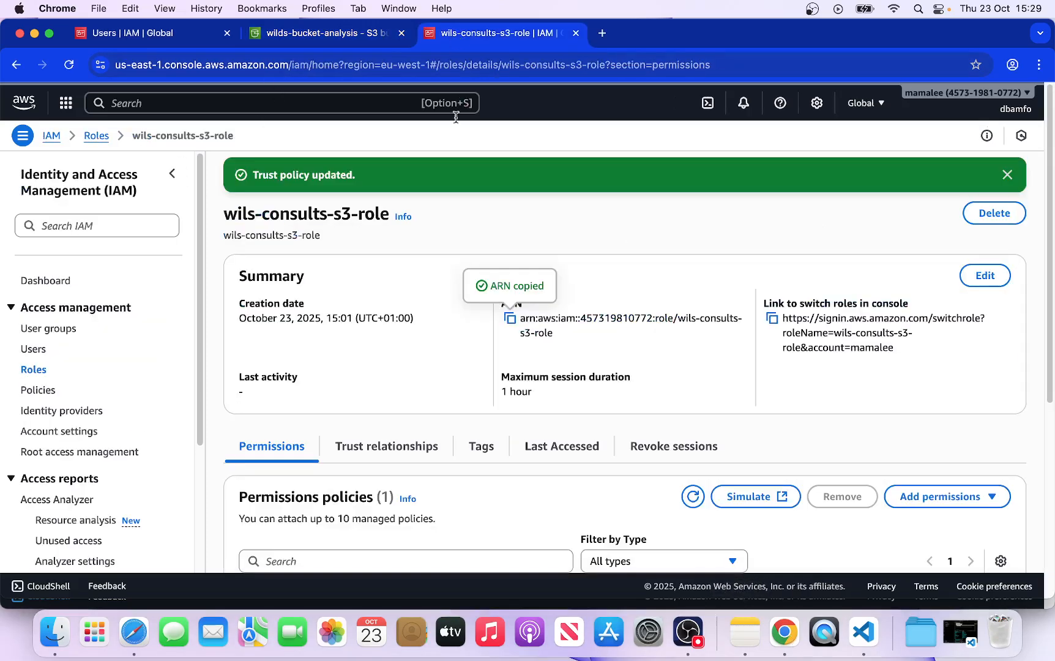
scroll(394, 439, down, 5)
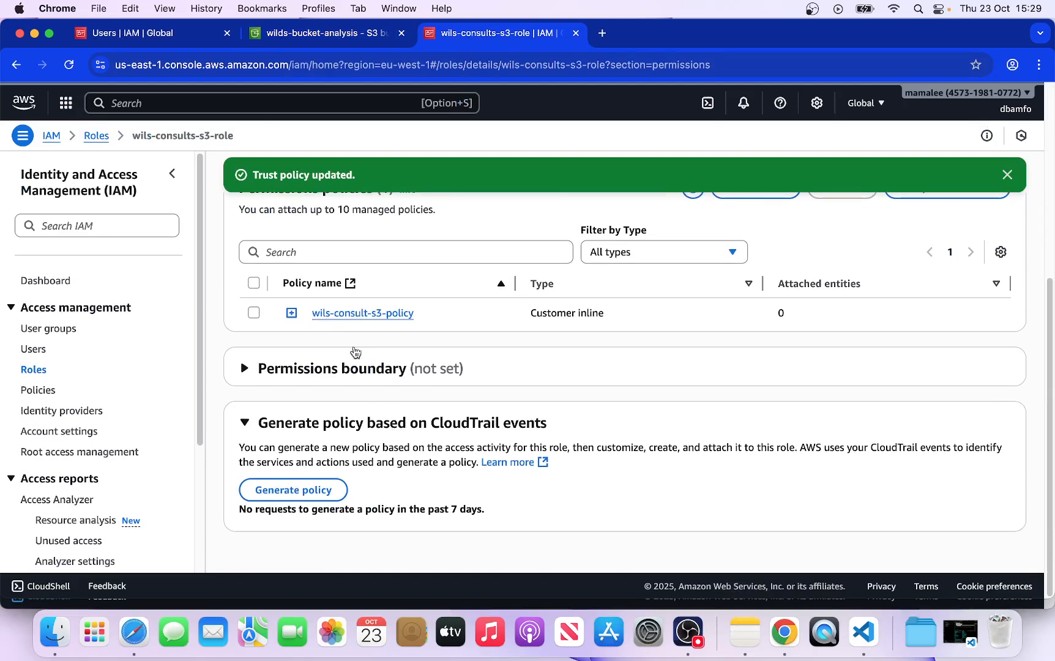
click(291, 313)
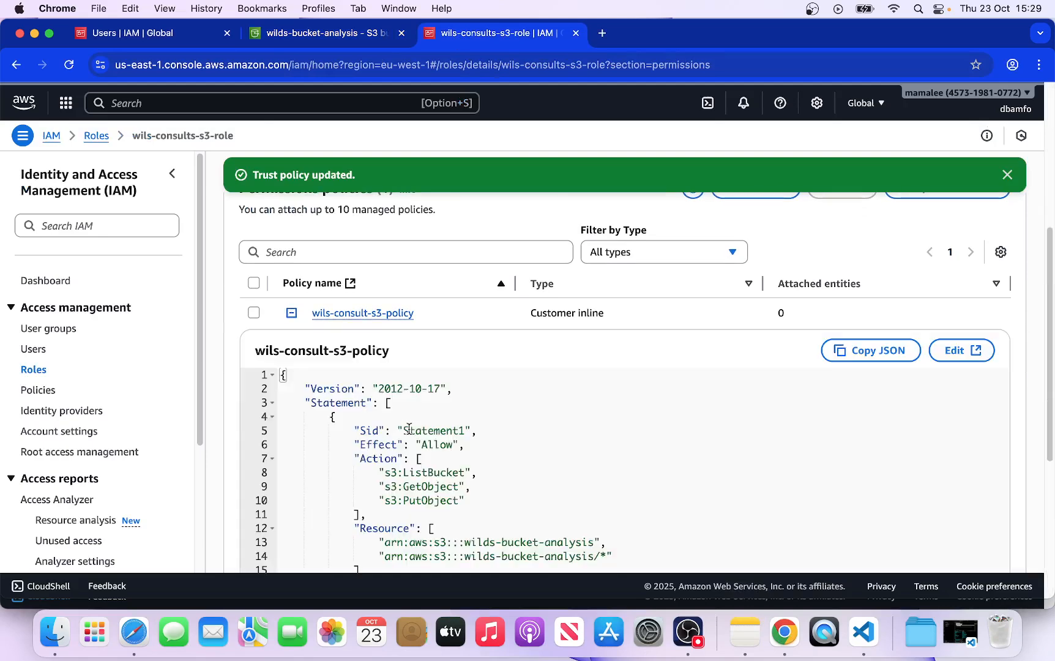
scroll(407, 428, down, 2)
drag(384, 420, 471, 420)
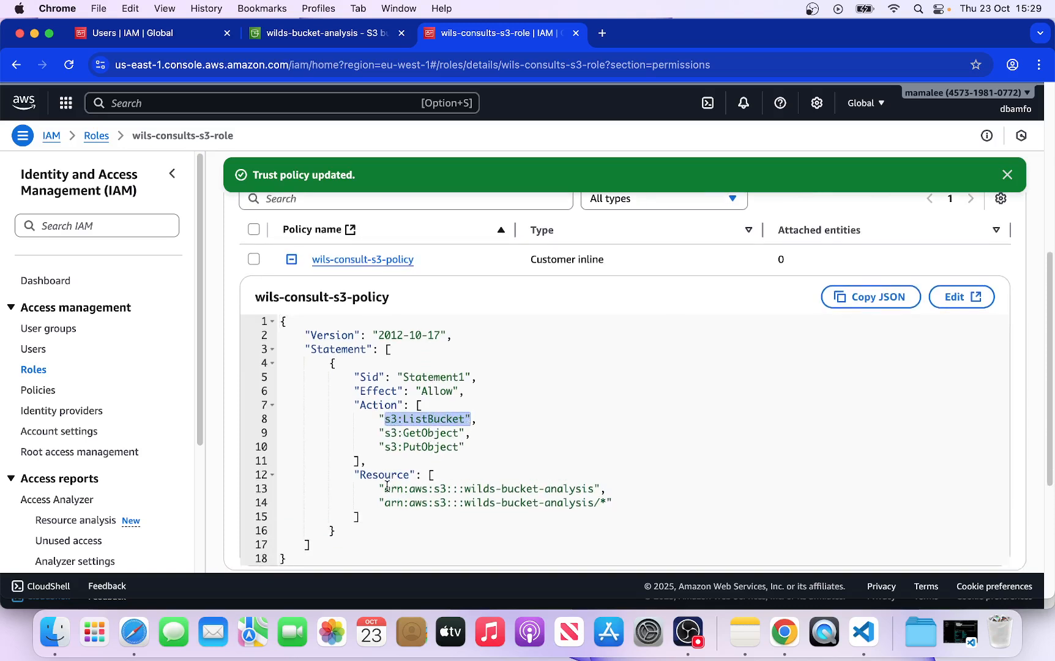
drag(385, 489, 599, 489)
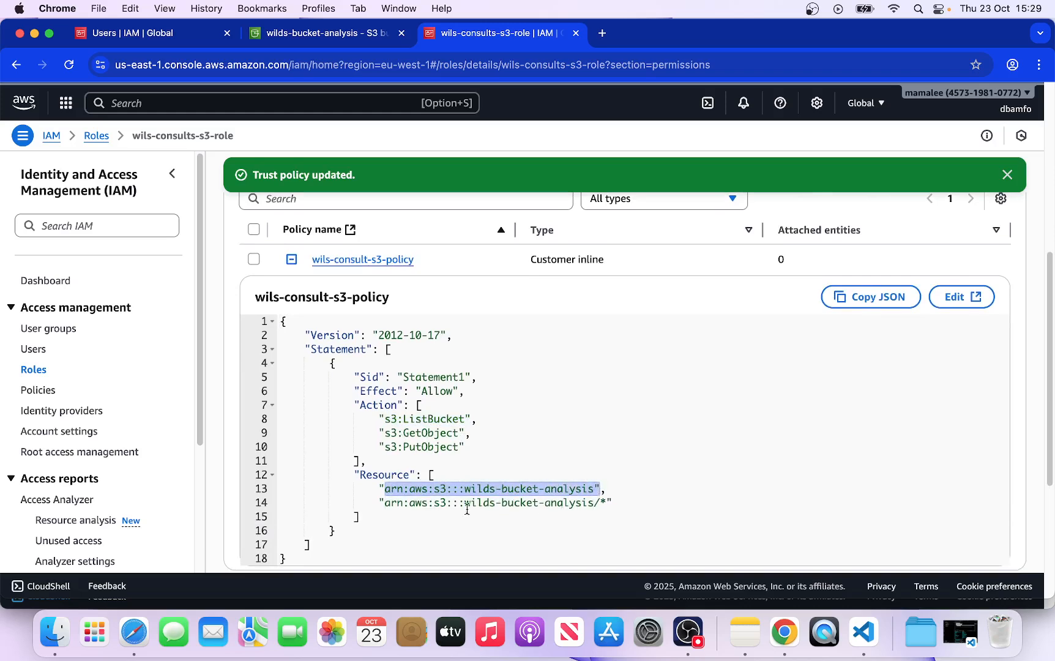
mouse_move(385, 433)
mouse_down()
mouse_move(418, 433)
mouse_move(409, 446)
mouse_move(390, 432)
mouse_up()
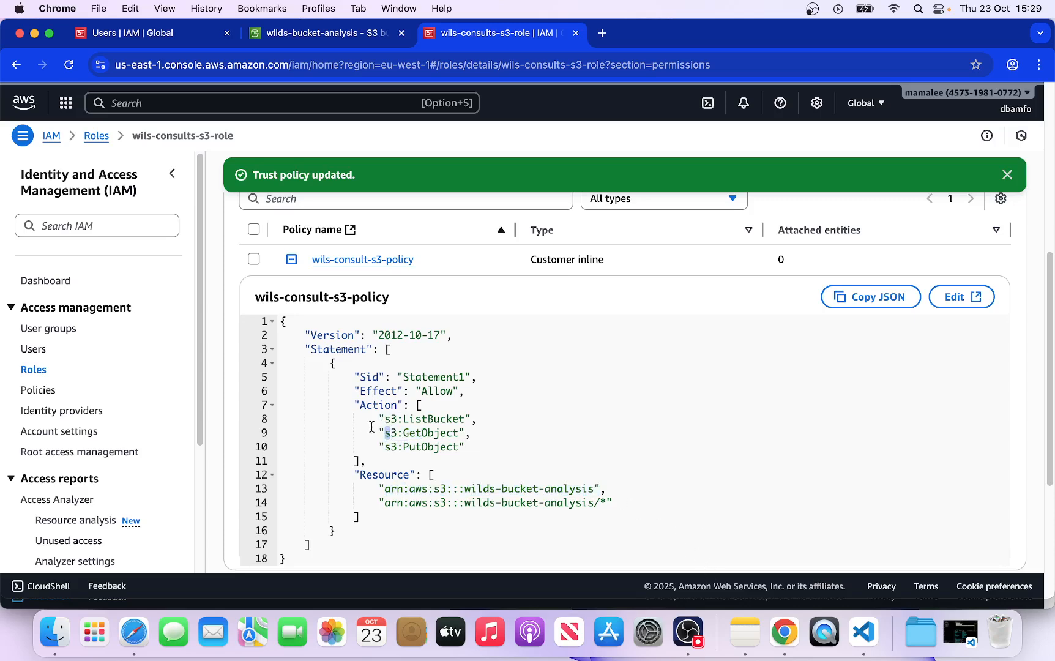
drag(372, 432, 434, 432)
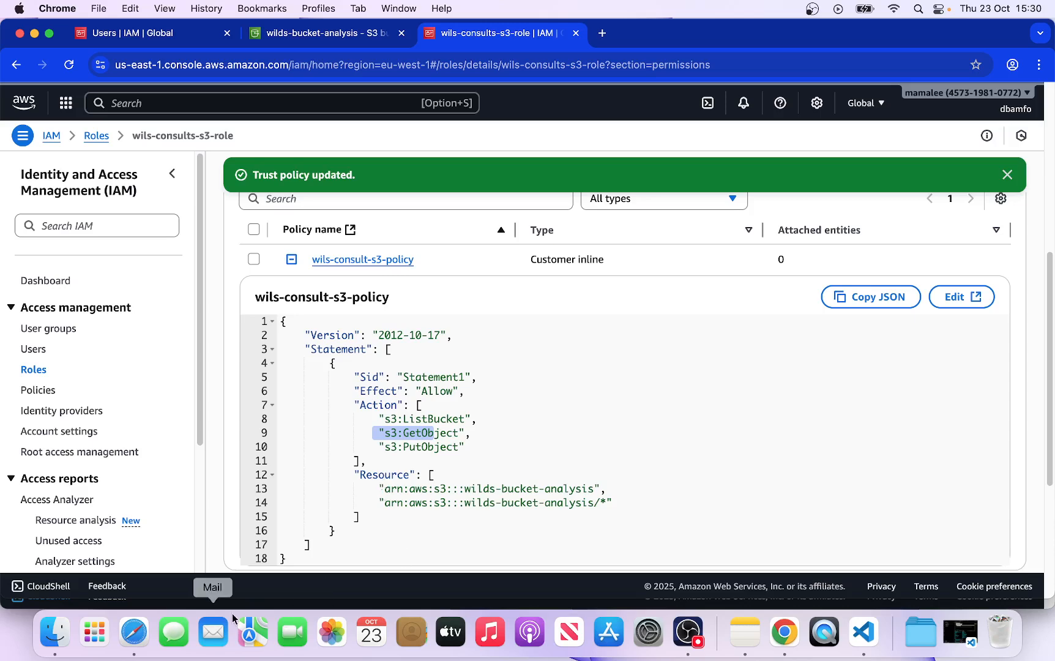
Step: Copy everything from s3://wilds-bucket-analysis recursively into the current directory with aws s3 cp in Safari's CloudShell
click(134, 632)
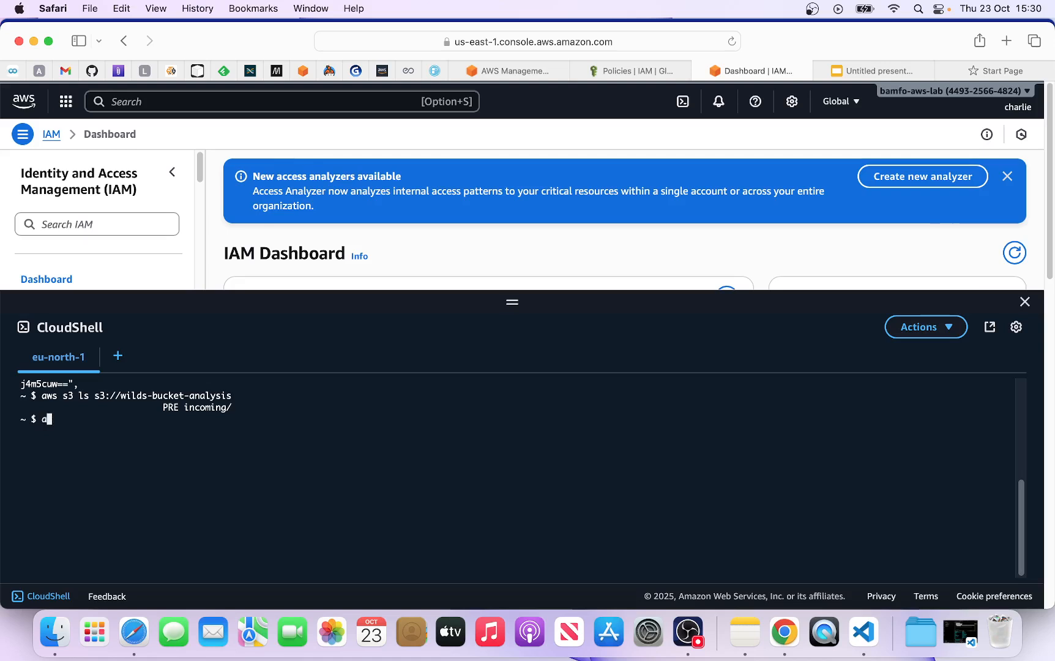
text(aws s3)
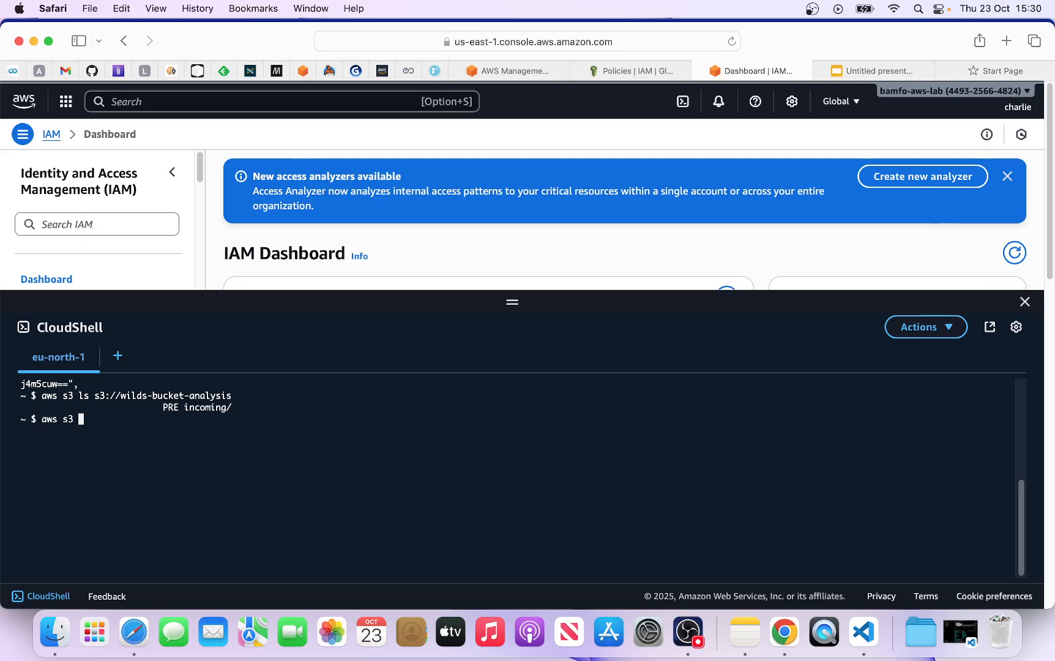
text( cp)
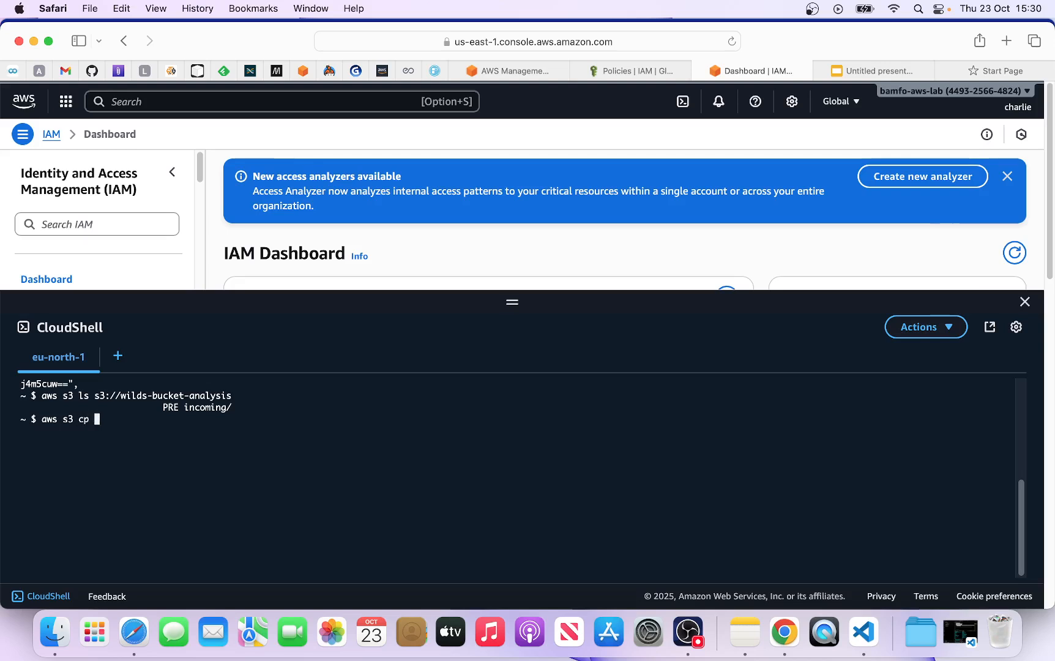
text( s3://)
text(wilds-bucket-analysis)
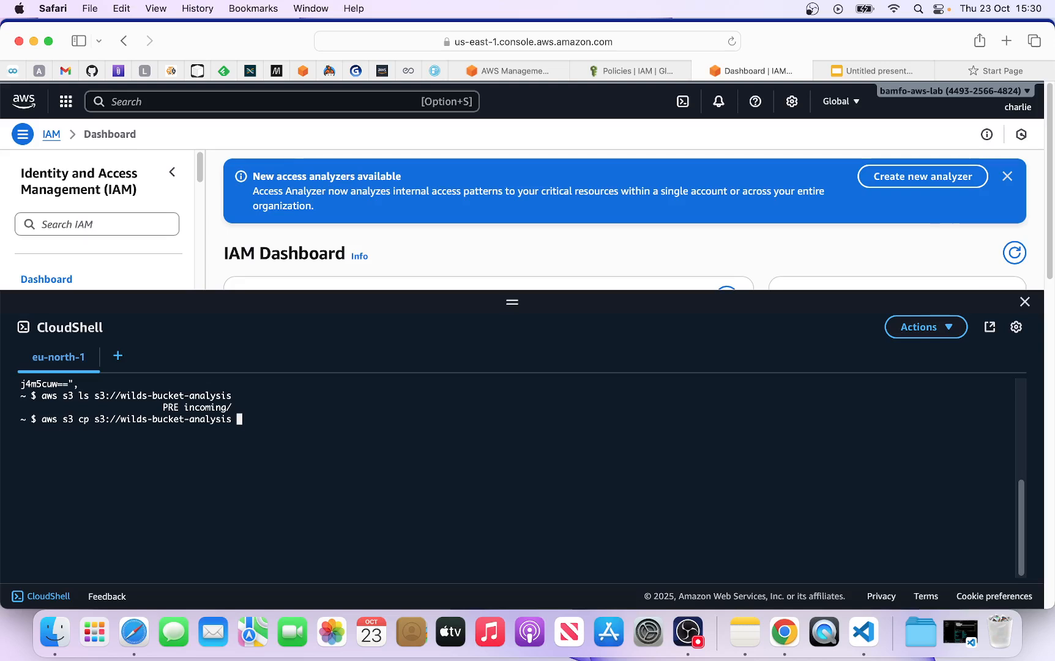
text(. --recursive)
key(Return)
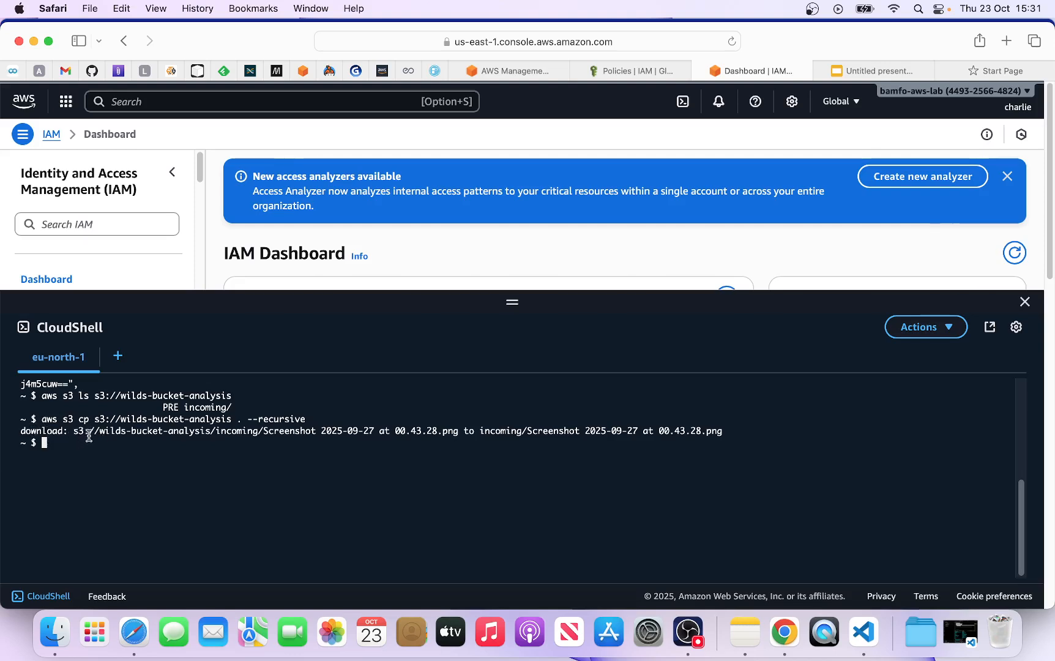
Step: List the home directory, change into the incoming folder and list its files
text(ls)
key(Return)
text(cd in)
key(Tab)
key(Return)
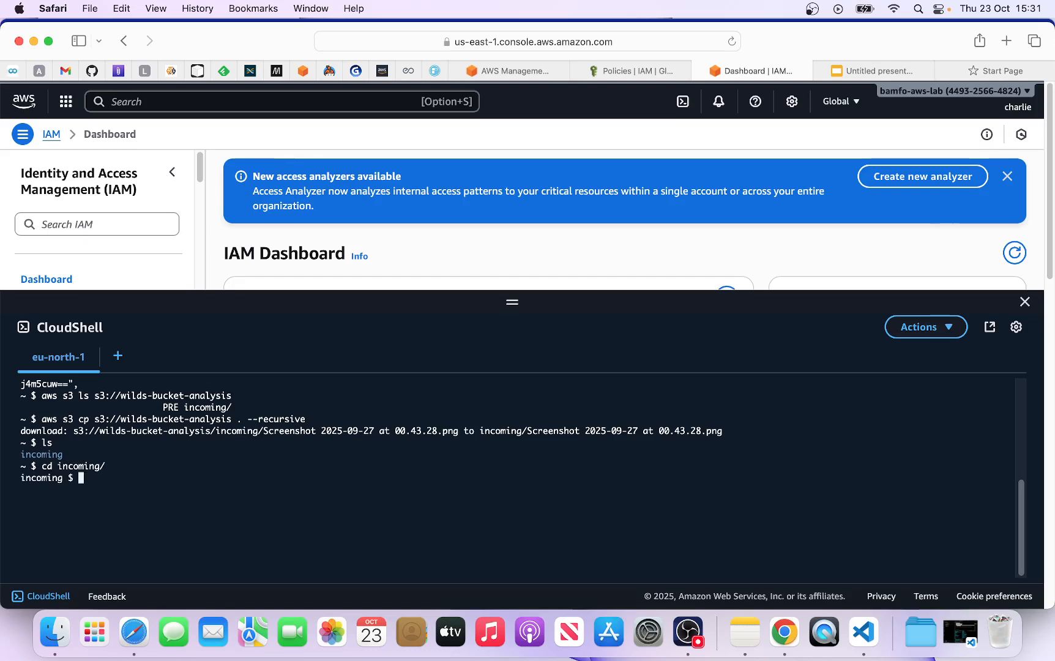
text(ls)
key(Return)
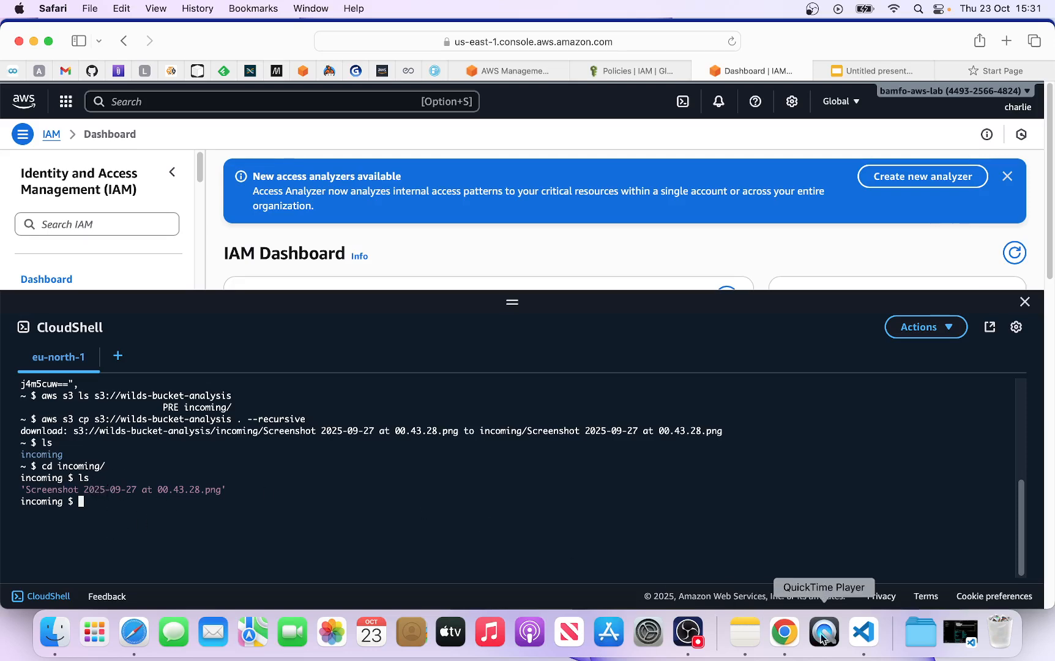
Step: Check the contents of the incoming/ folder of wilds-bucket-analysis on its S3 page in Chrome and return to CloudShell in Safari
click(783, 632)
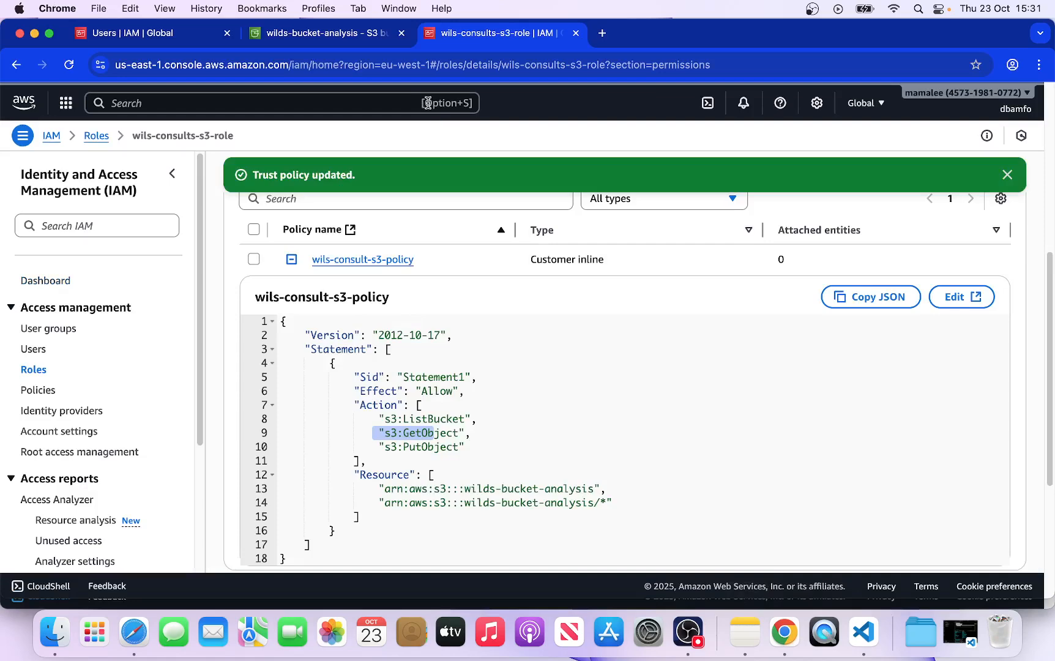
click(325, 33)
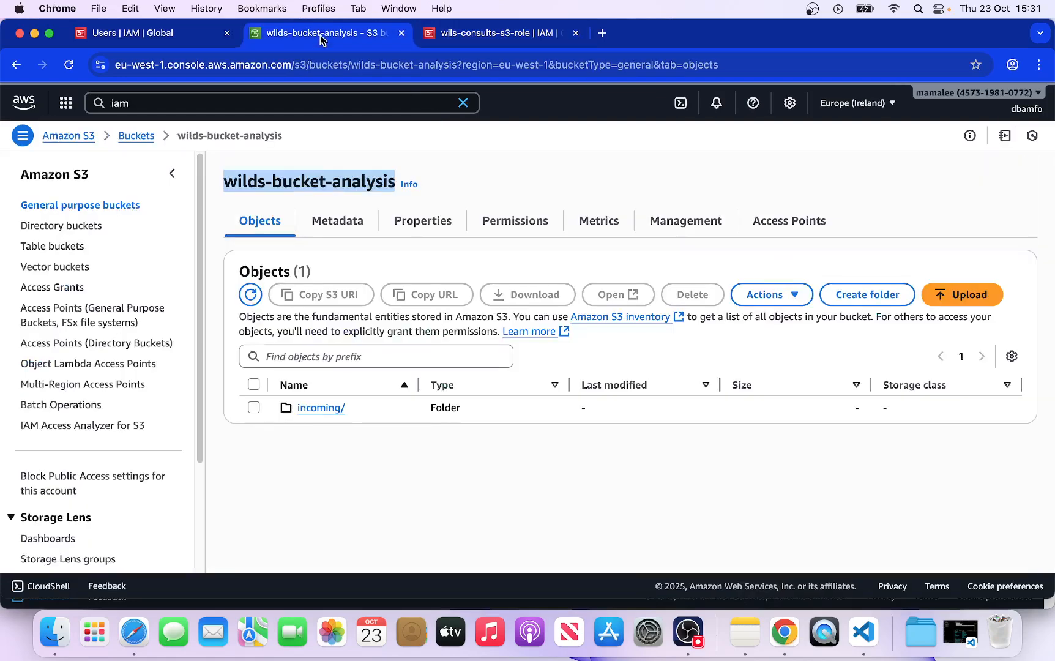
click(322, 410)
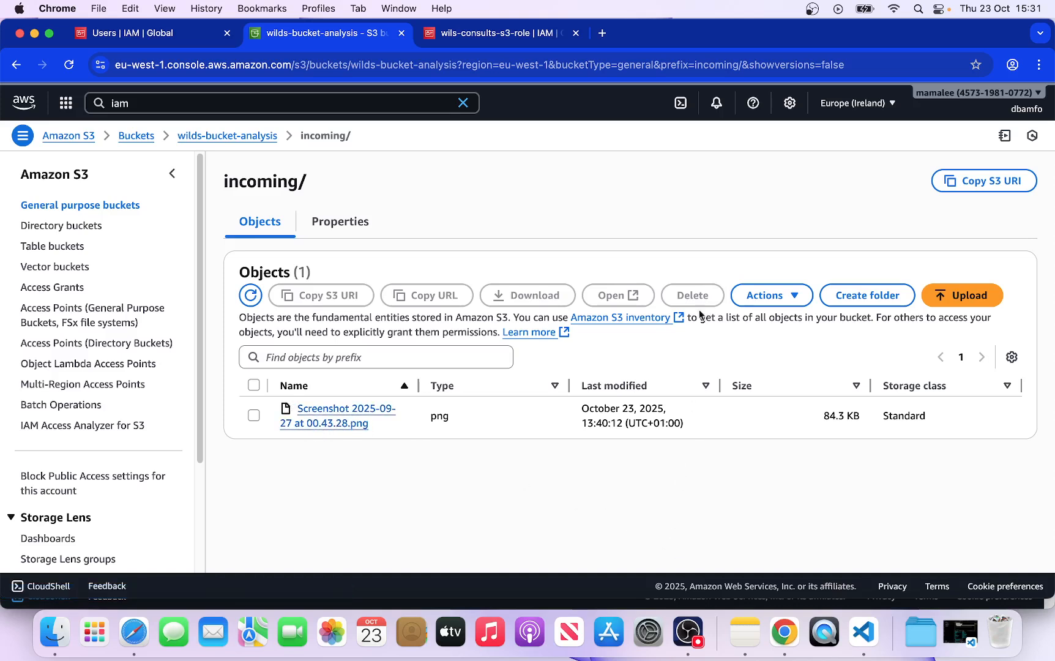
click(134, 637)
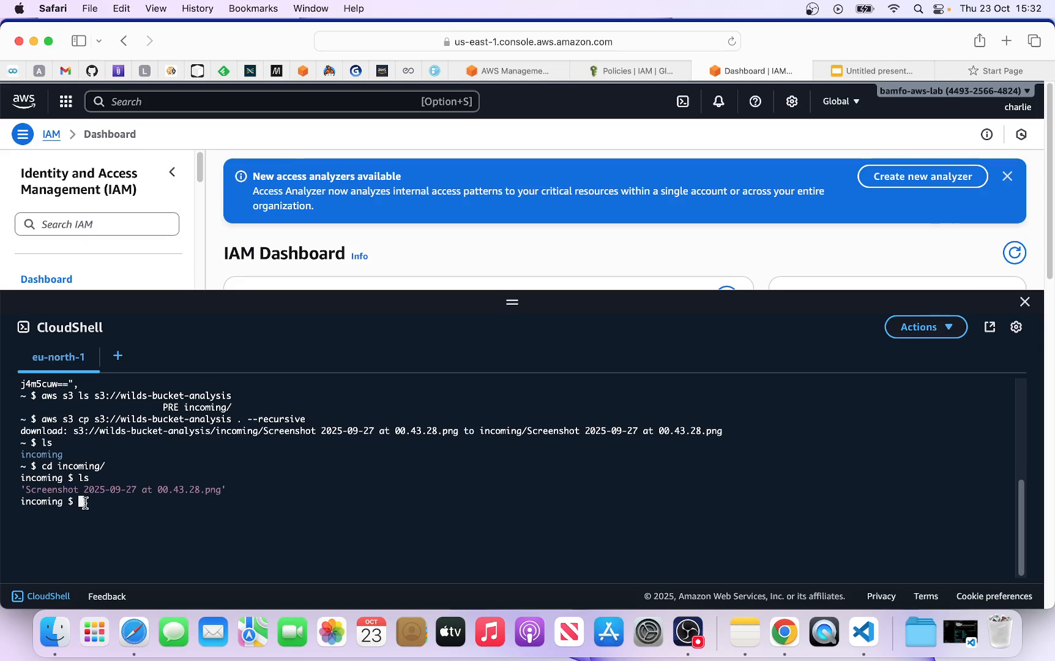
Step: Create an empty file test.py in the incoming directory and list the directory's files
text(touch test.py)
key(Return)
text(ls)
key(Return)
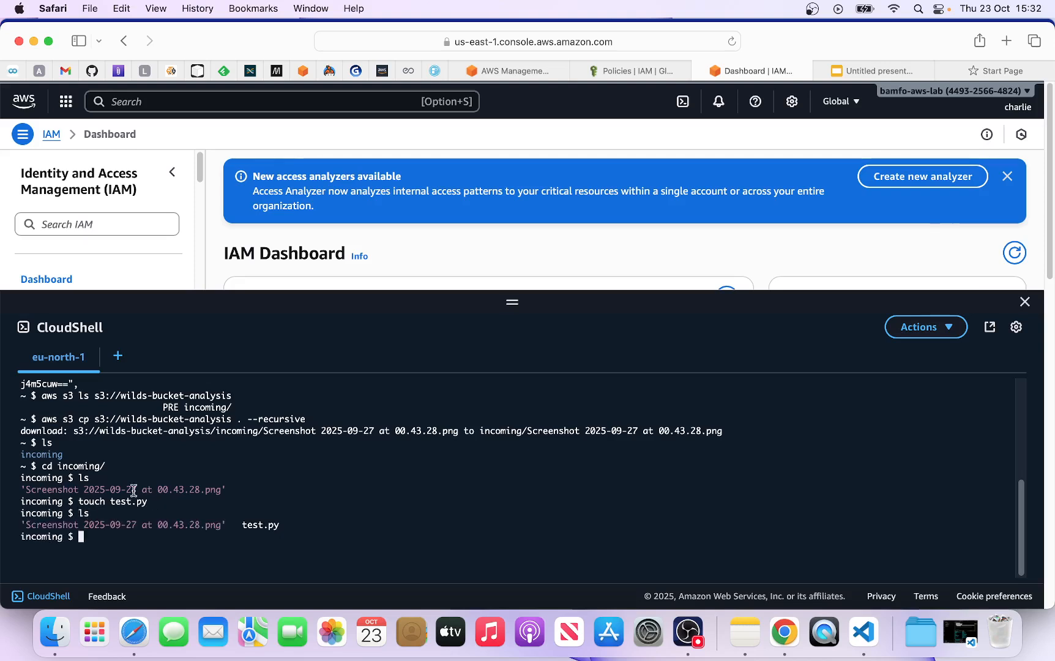
drag(243, 528, 280, 527)
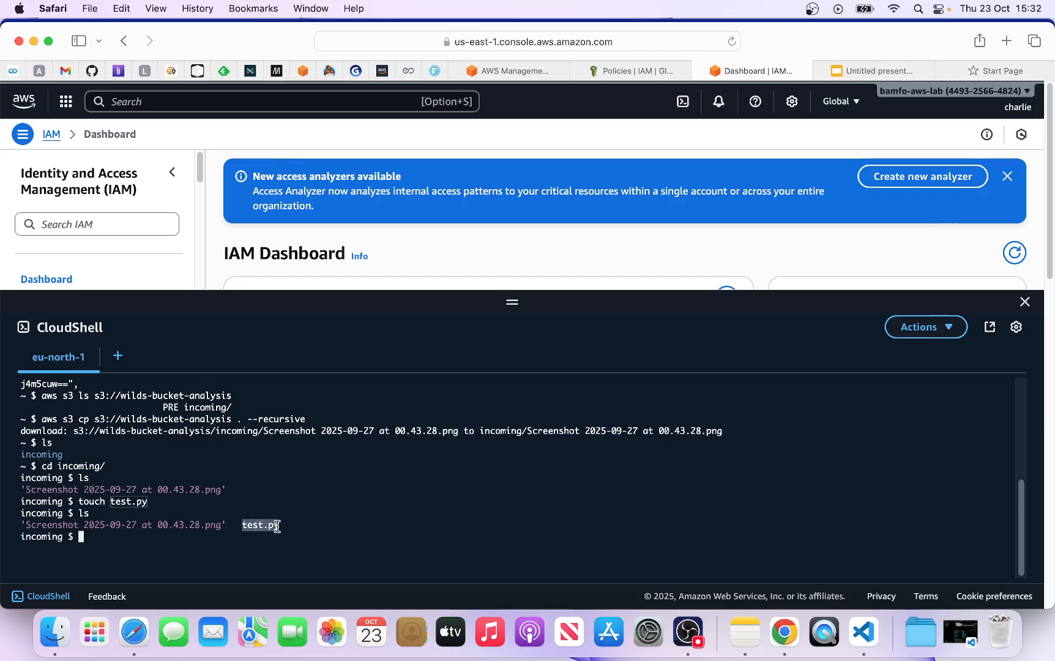
Step: Upload ./test.py to s3://wilds-bucket-analysis/incoming/test.py with aws s3 cp
click(75, 532)
text(s3)
key(BackSpace)
key(BackSpace)
text(aws s3 cp)
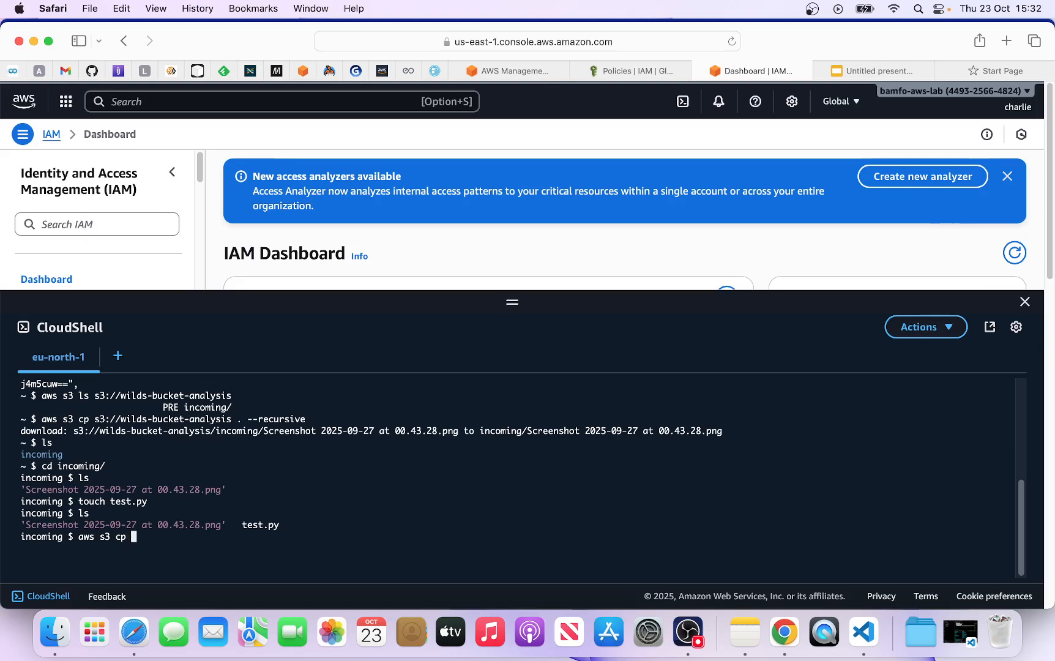
text( ./test.py)
text(s3://)
text(wilds-bucket-analysis)
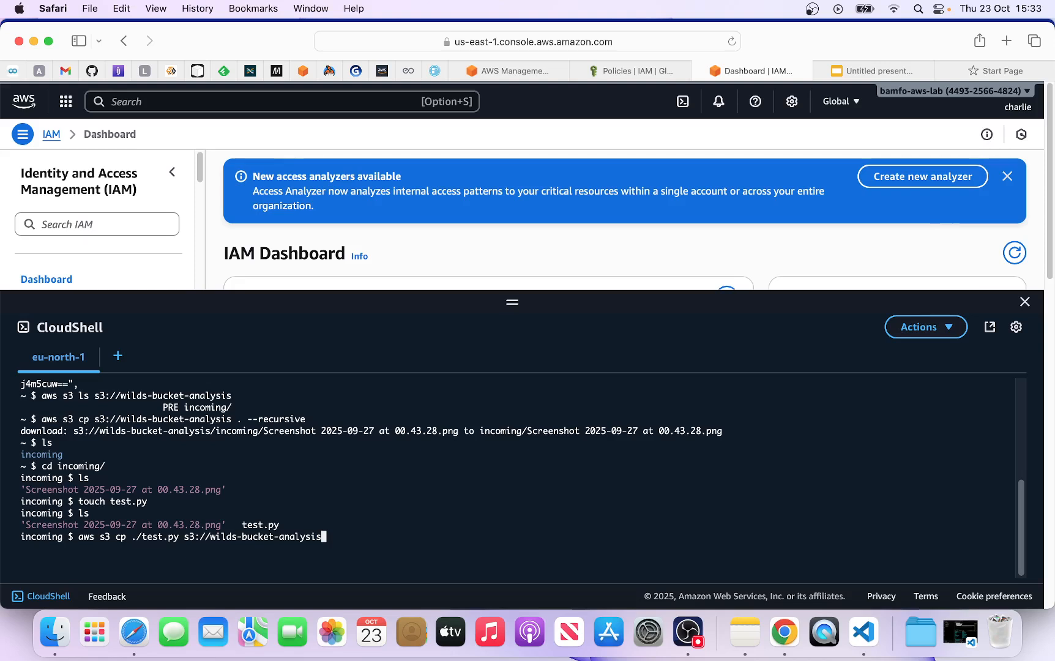
text(/incoming/test.py)
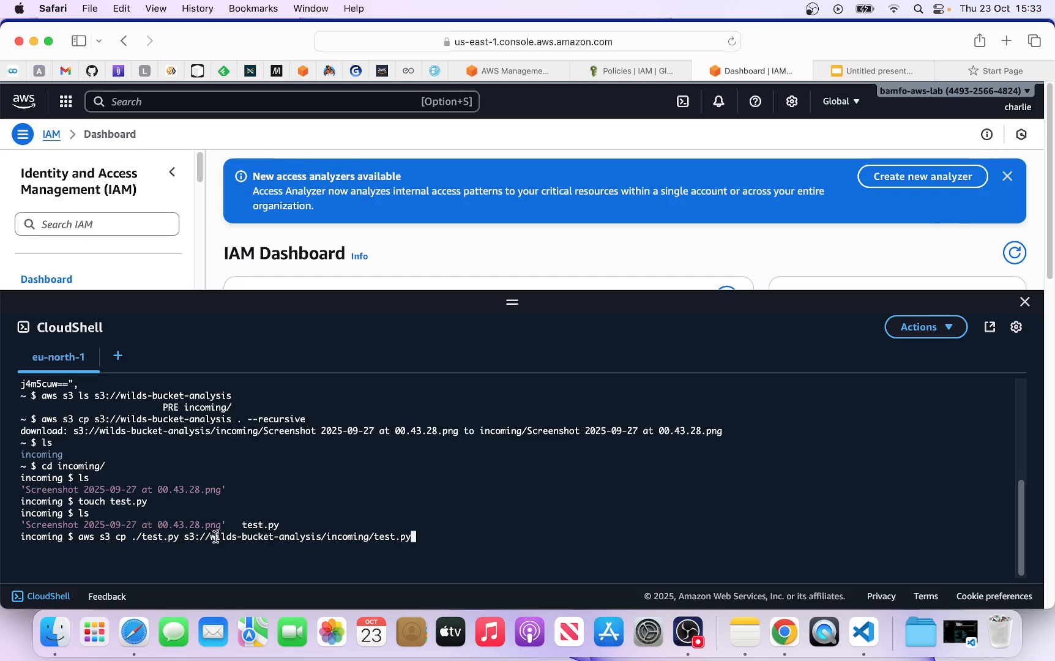
drag(213, 537, 296, 536)
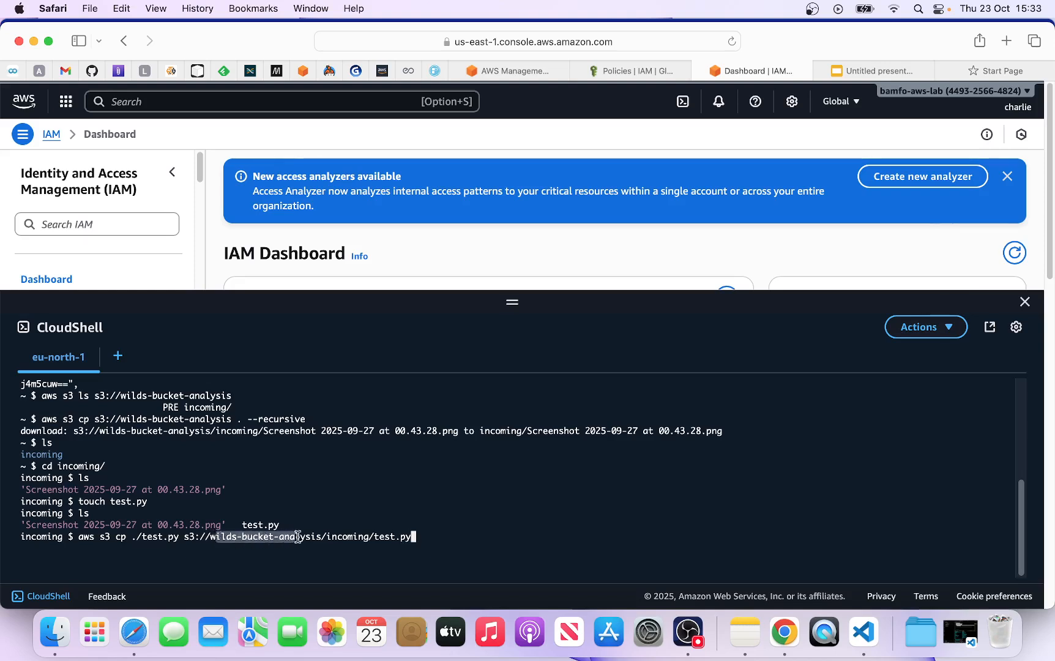
click(426, 535)
key(Return)
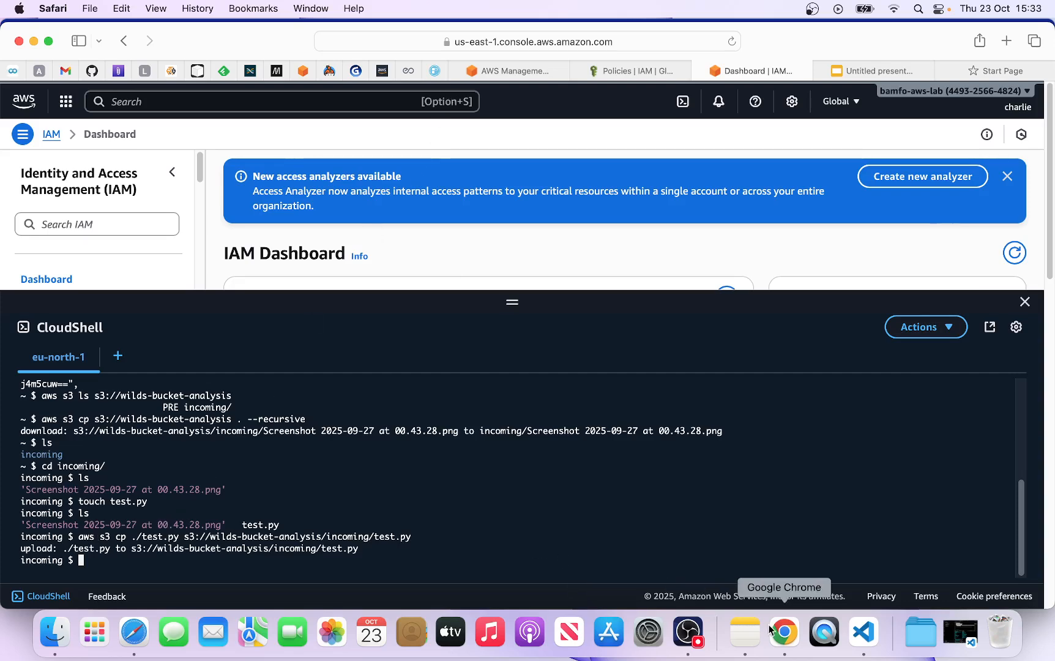
Step: Switch to Chrome and review the s3:PutObject and s3:GetObject actions and the object-level resource in wils-consult-s3-policy
click(784, 638)
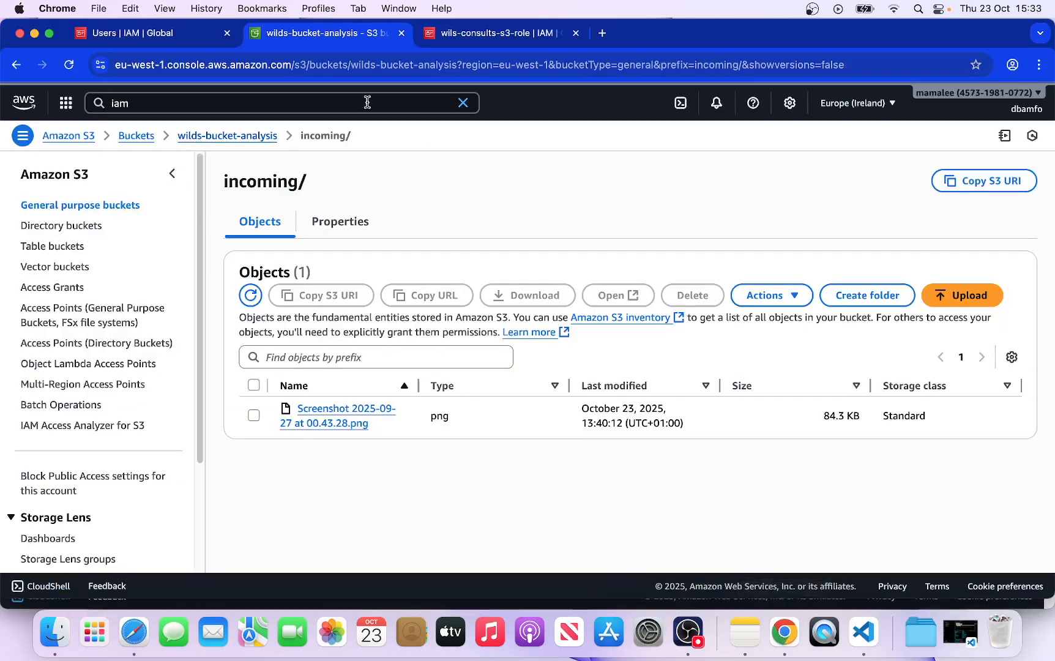
click(479, 34)
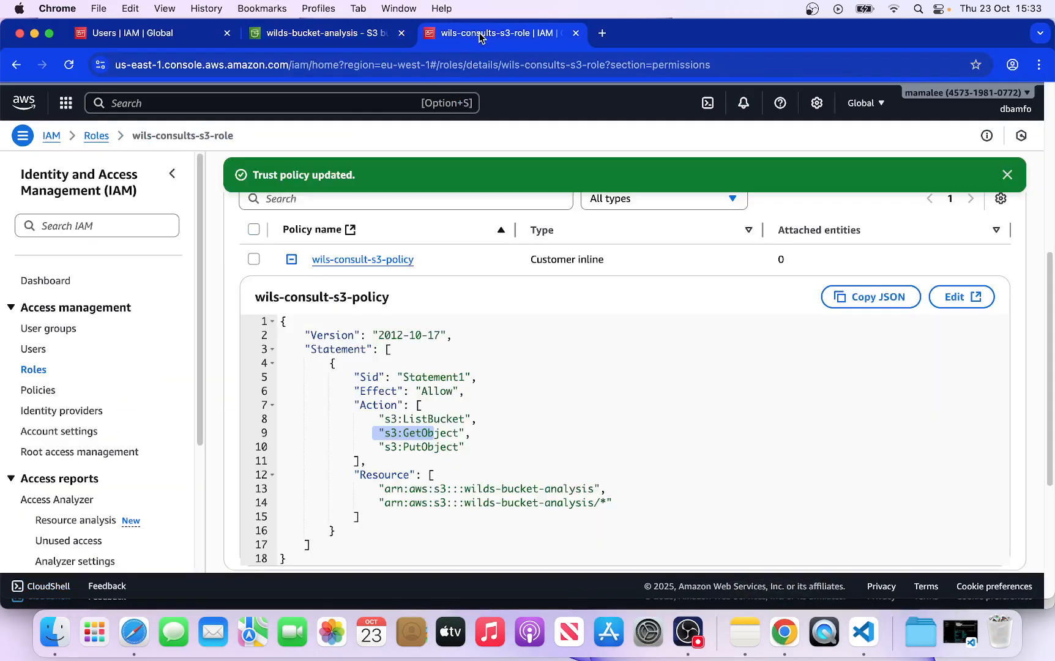
click(384, 450)
drag(384, 451, 476, 447)
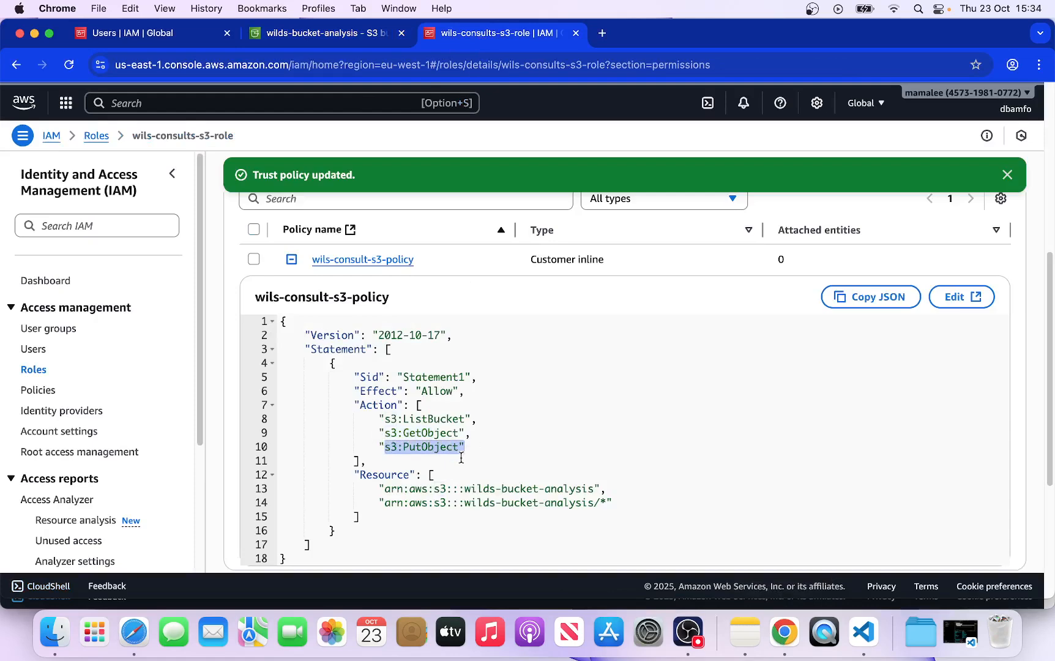
drag(383, 503, 607, 505)
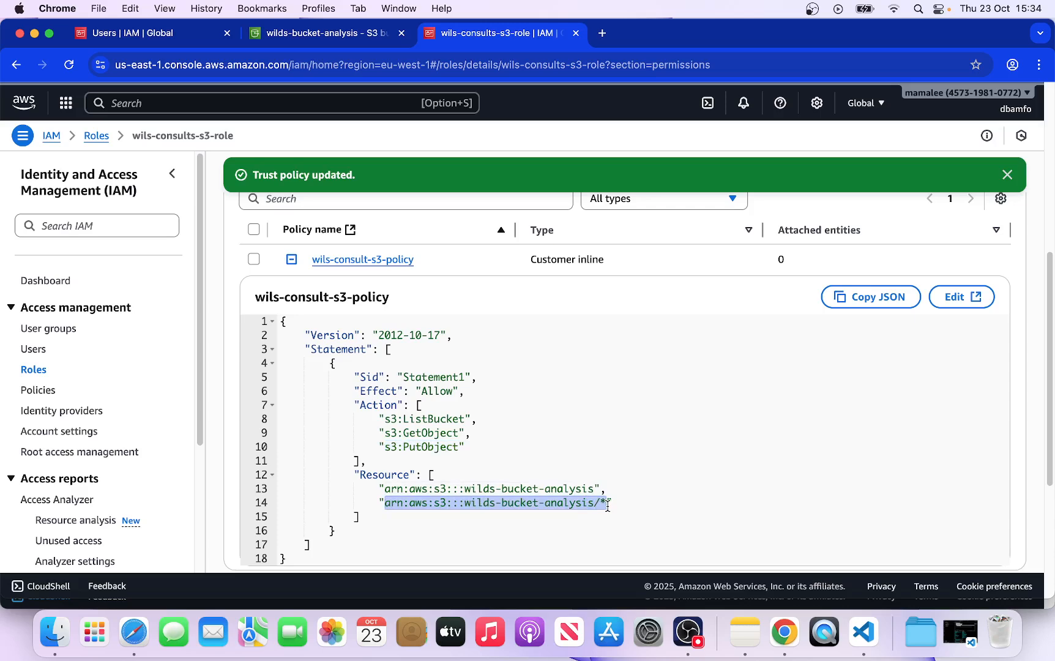
drag(384, 433, 456, 433)
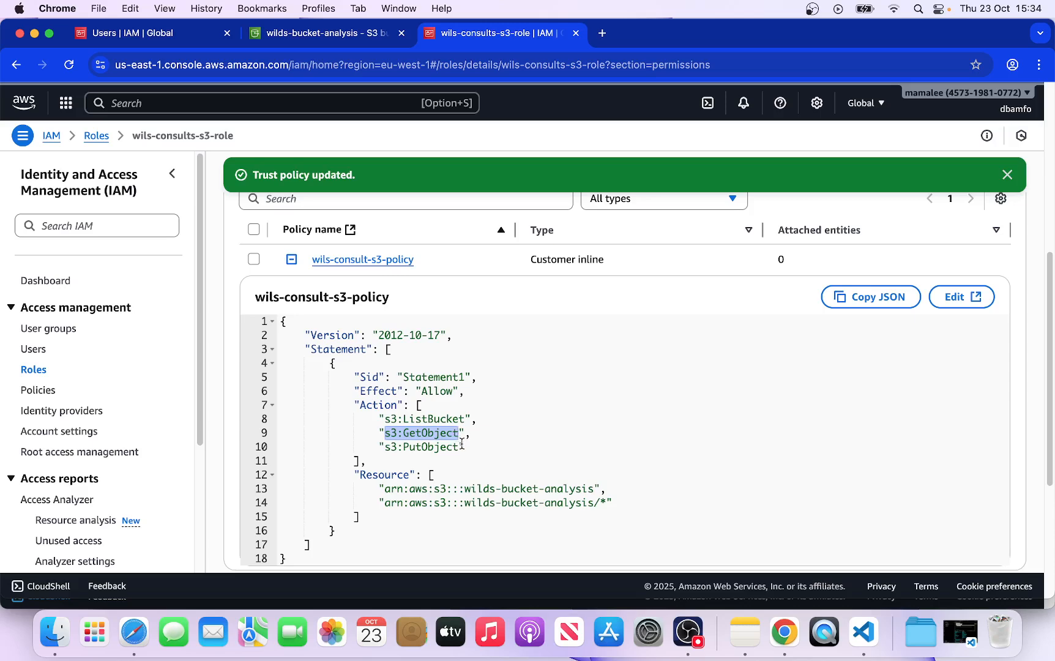
Step: Reload the incoming/ folder listing of wilds-bucket-analysis on the S3 page to check for the uploaded test.py
click(322, 36)
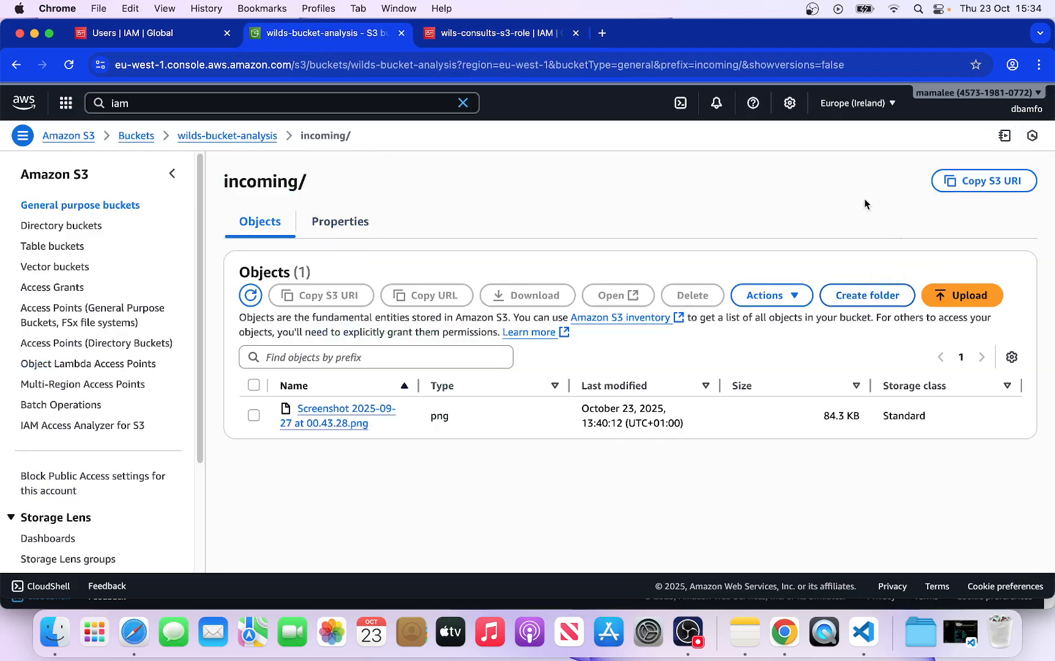
click(260, 133)
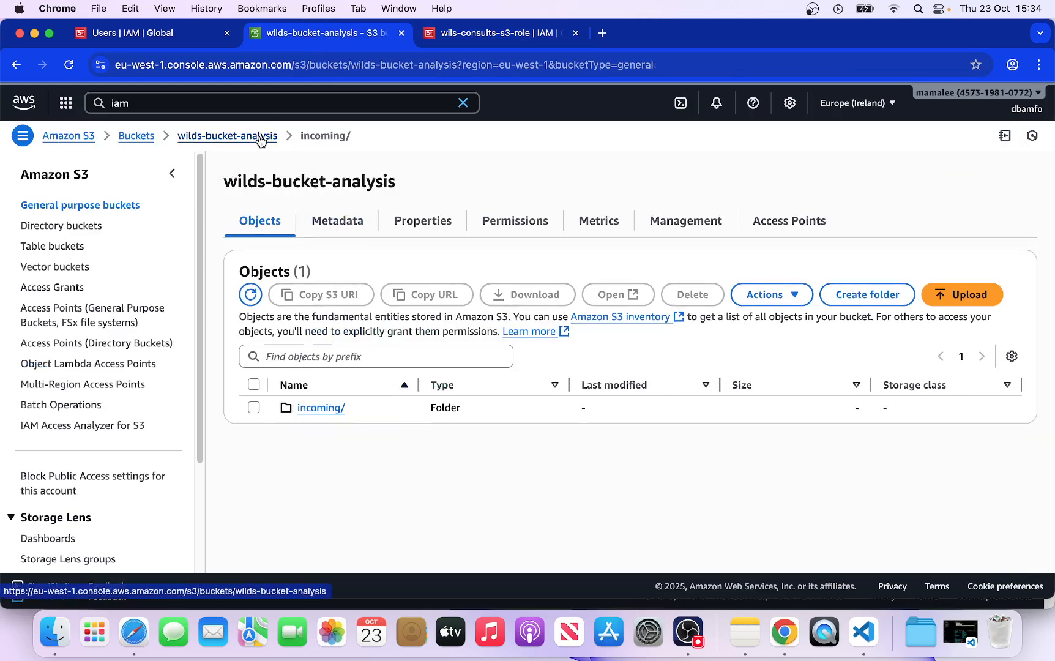
click(316, 412)
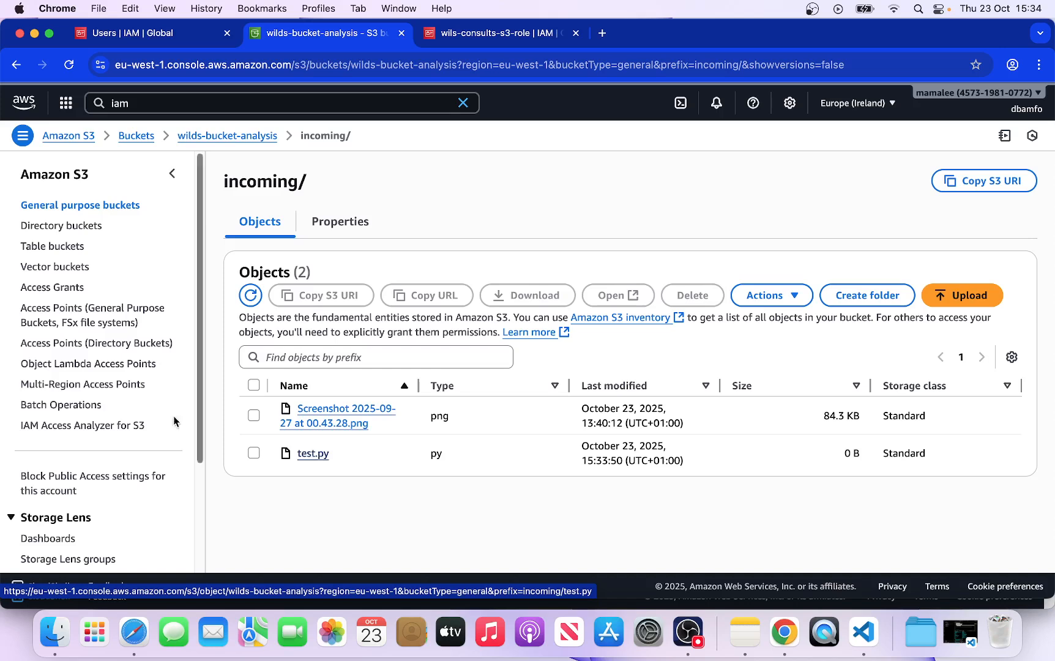
Step: Switch to Safari and present the AWS cross-account access diagram in Google Slides as a slideshow
click(134, 633)
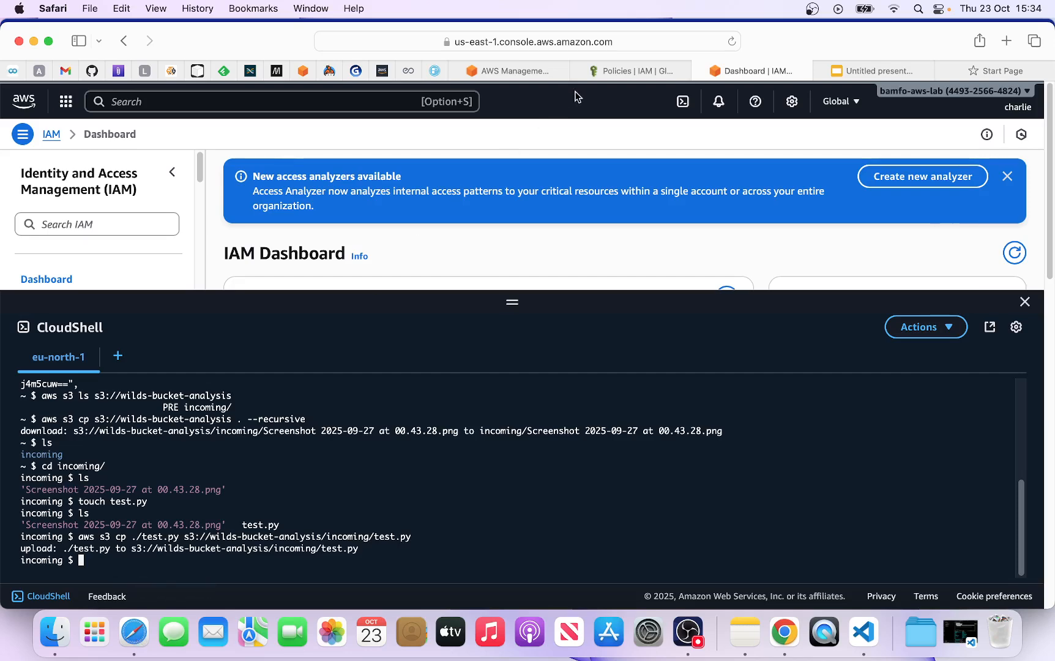
click(883, 69)
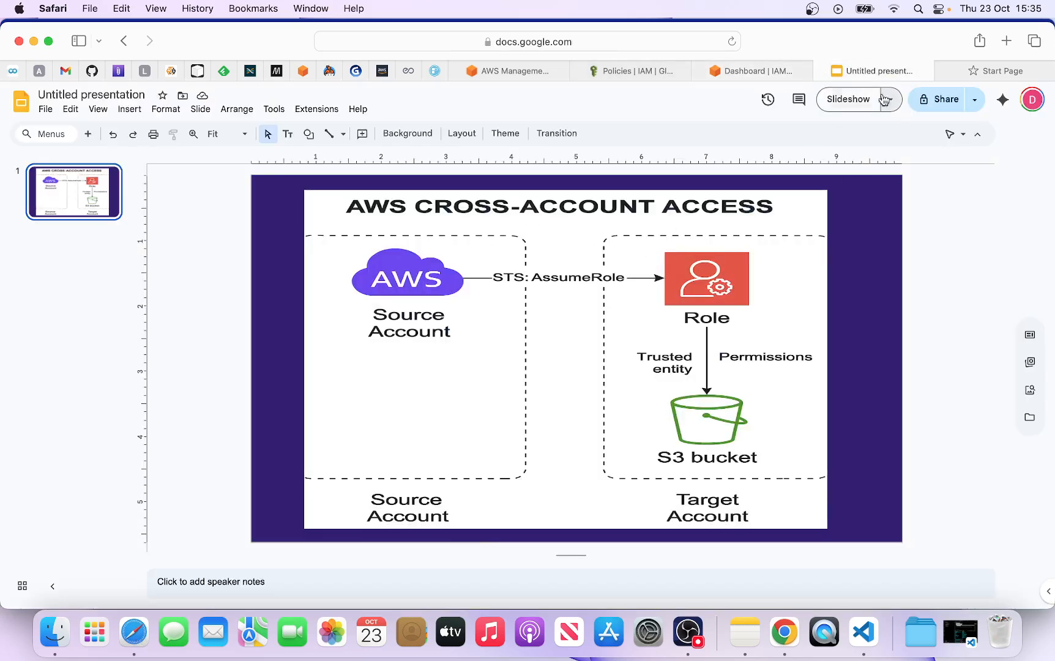
click(863, 99)
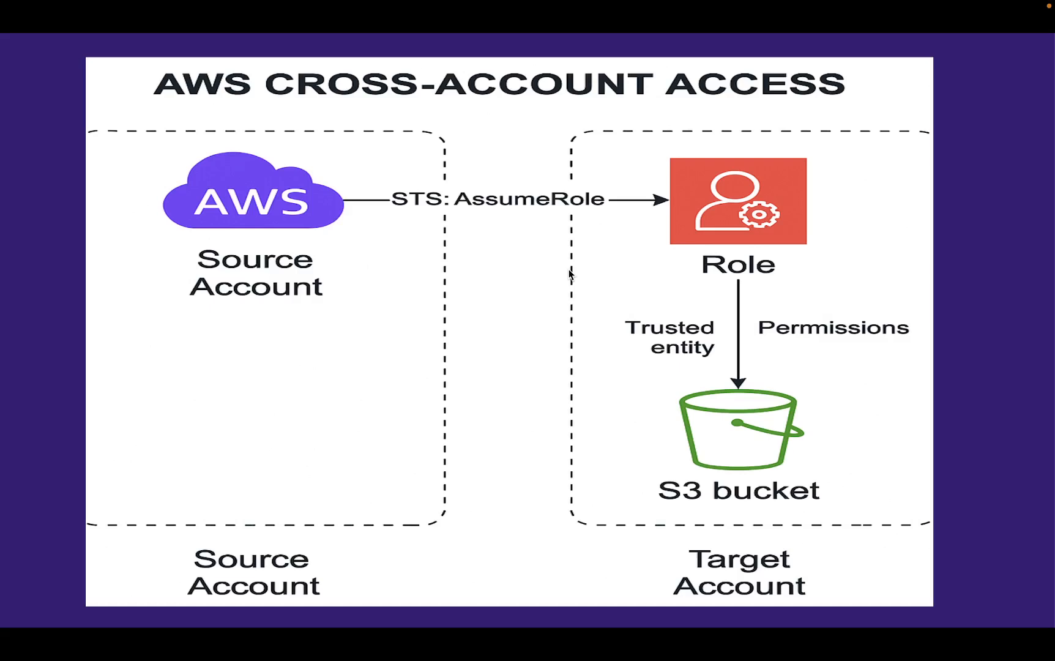